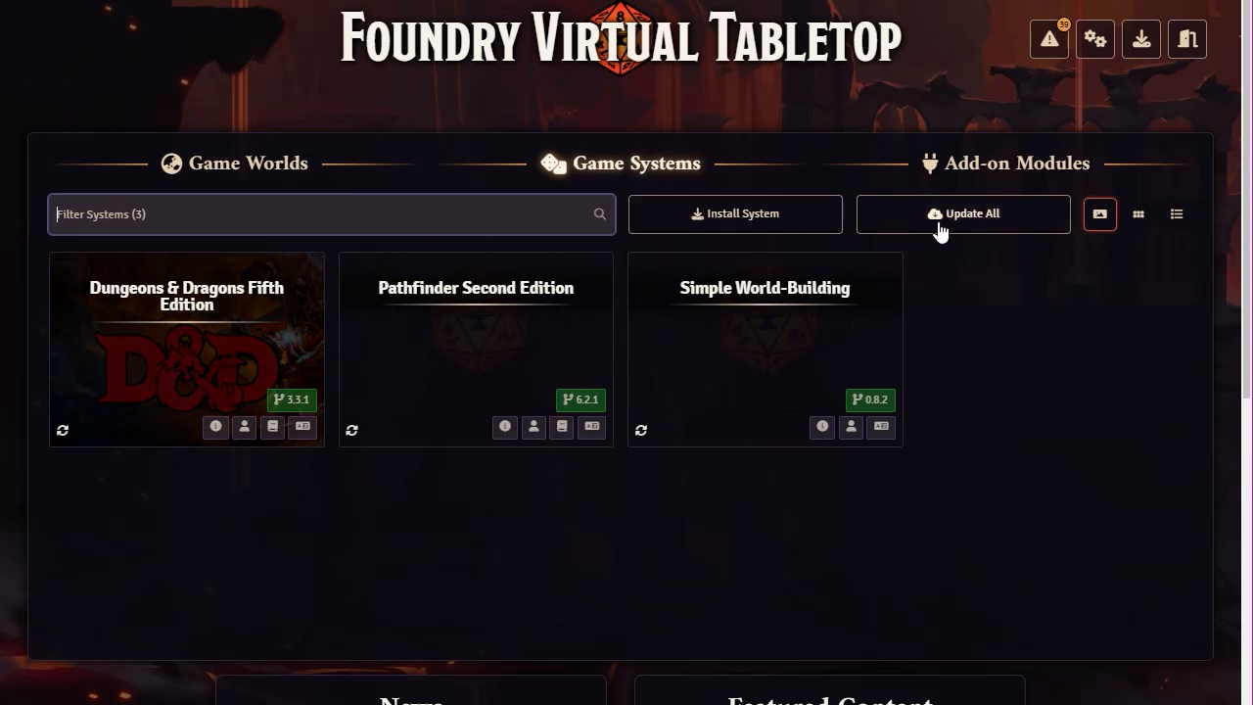
# Step: Check all three installed game systems for updates, confirming D&D Fifth Edition 3.3.1 is current
pyautogui.click(944, 224)
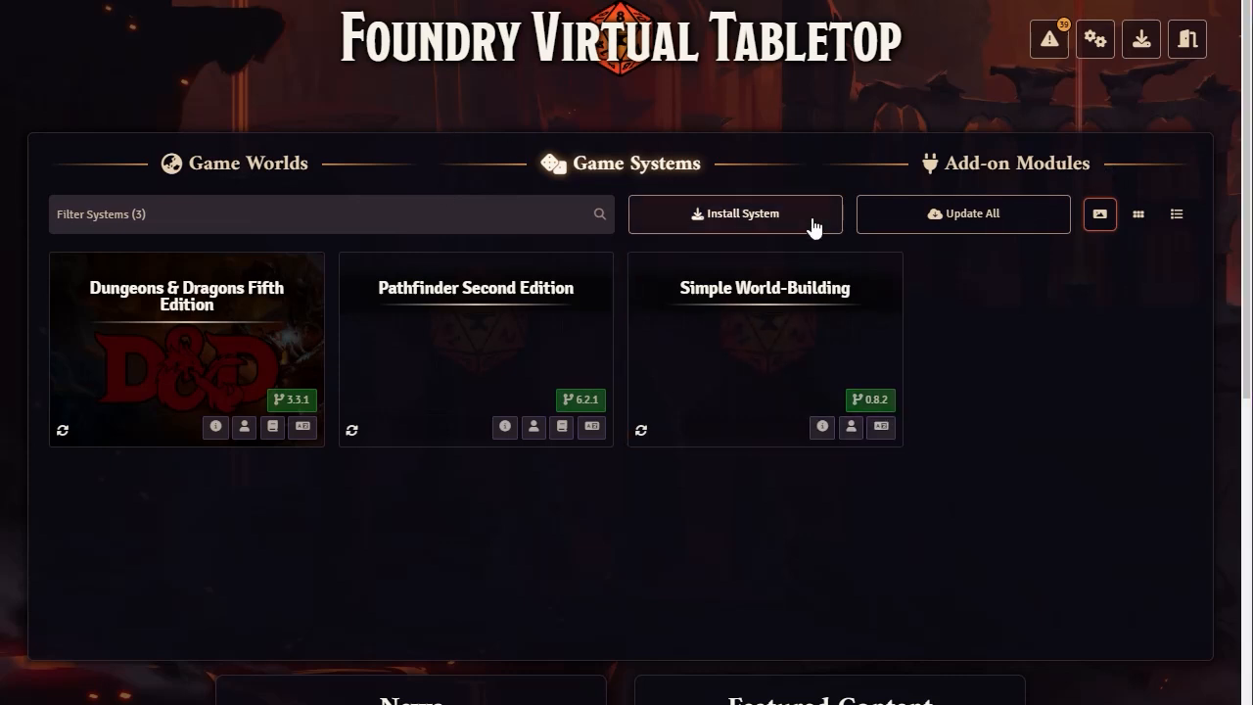
# Step: Update all add-on modules, accepting the new manifest URL for Gambit's Premades
pyautogui.click(967, 164)
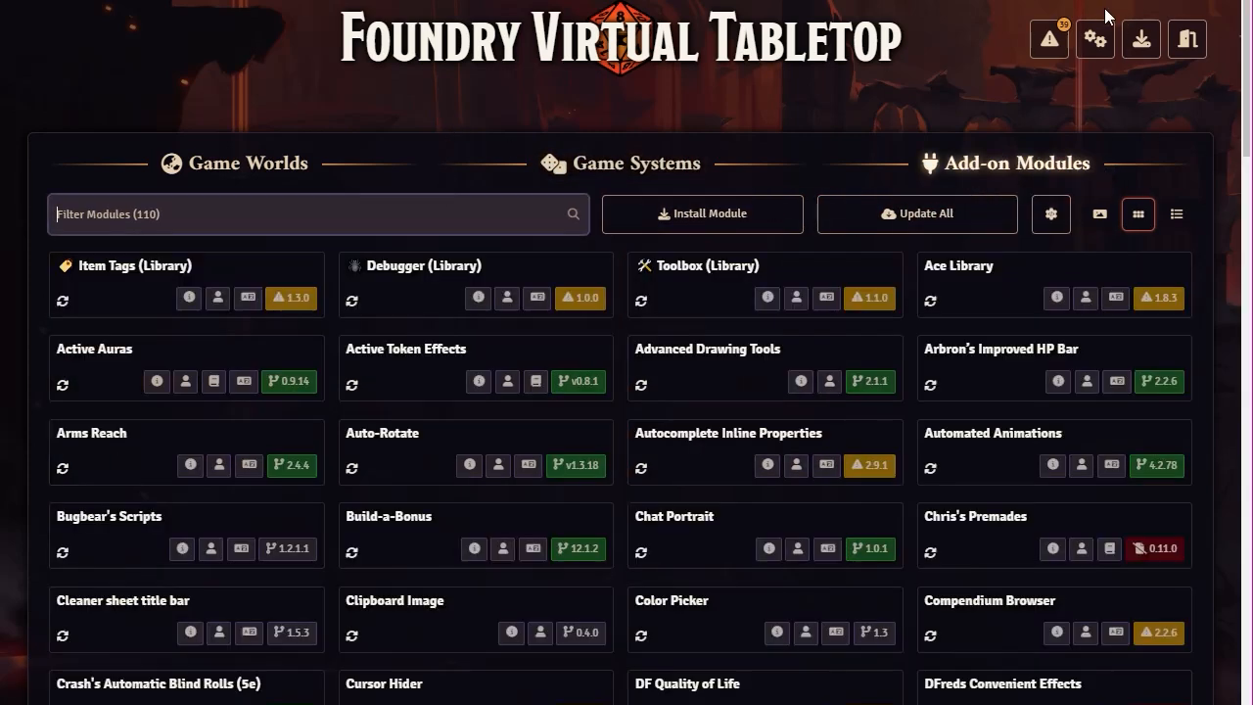
pyautogui.click(930, 218)
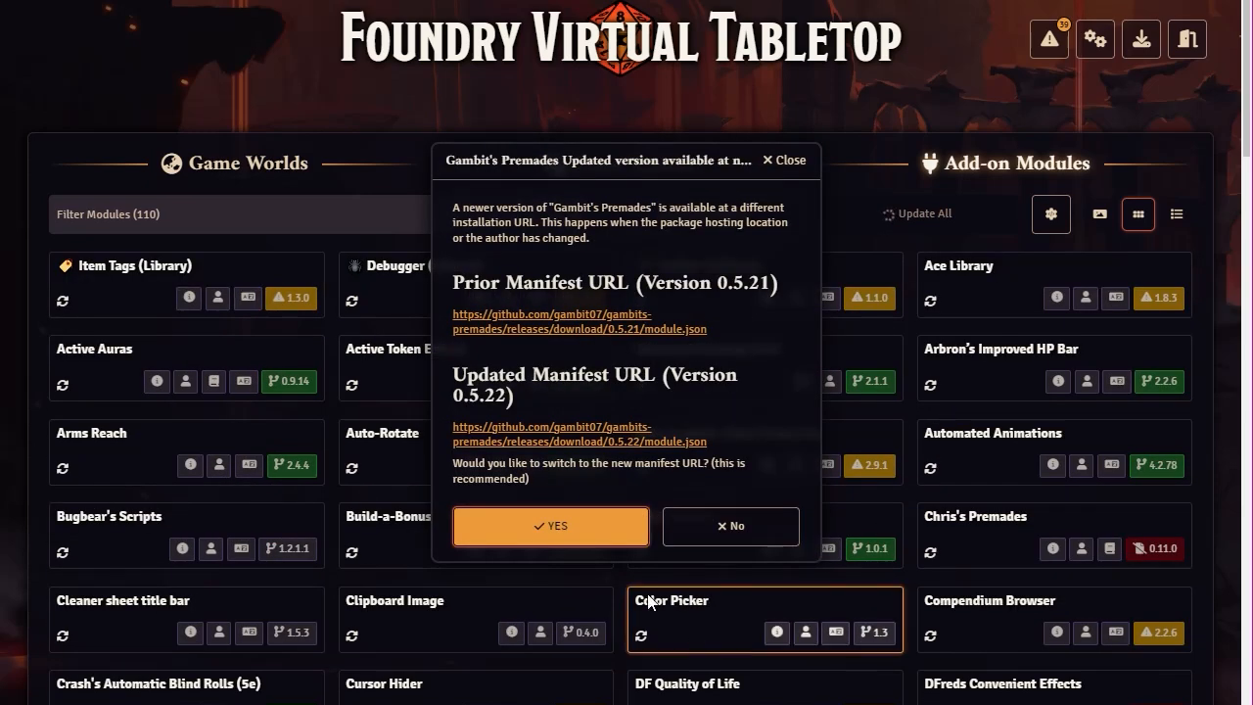
pyautogui.click(585, 532)
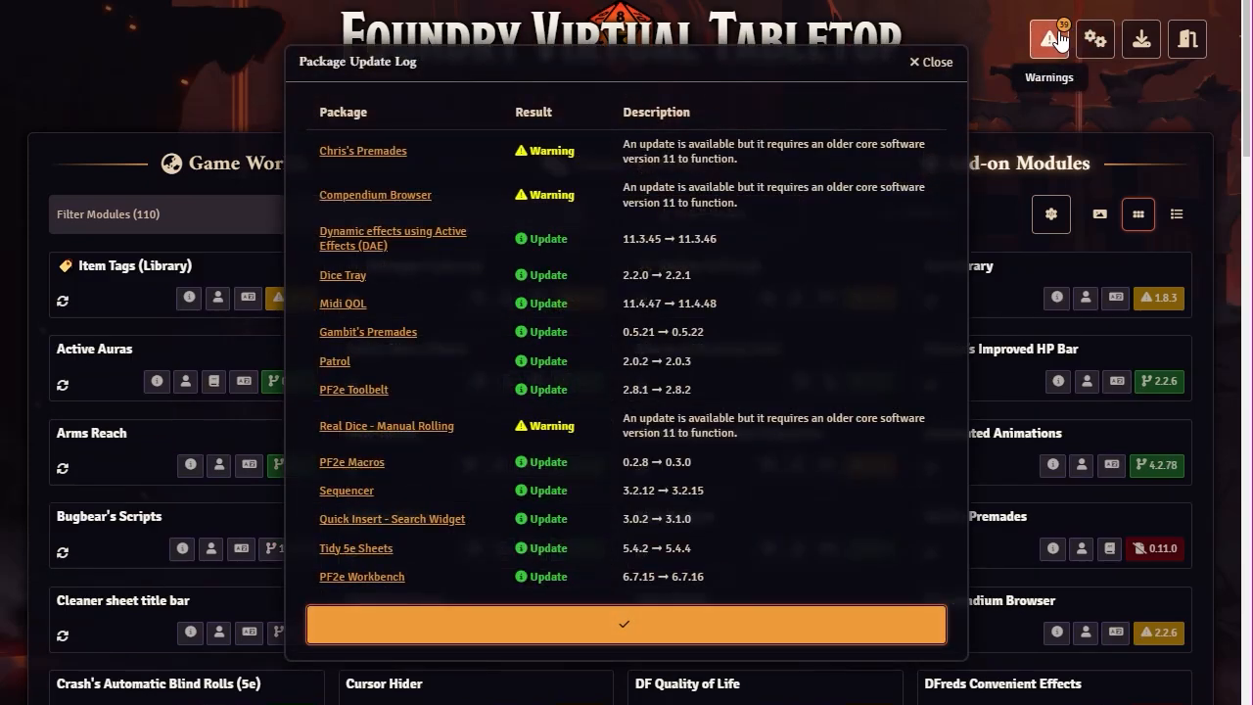
pyautogui.click(627, 636)
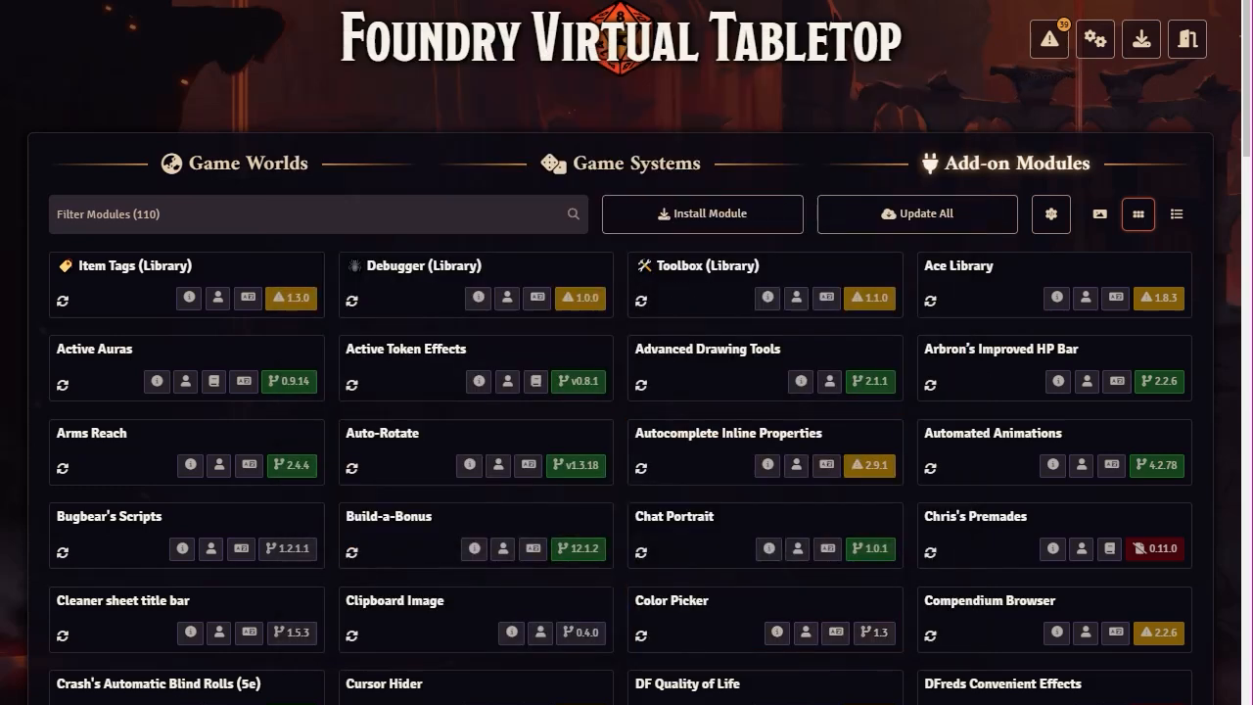
pyautogui.scroll(-2, 673, 356)
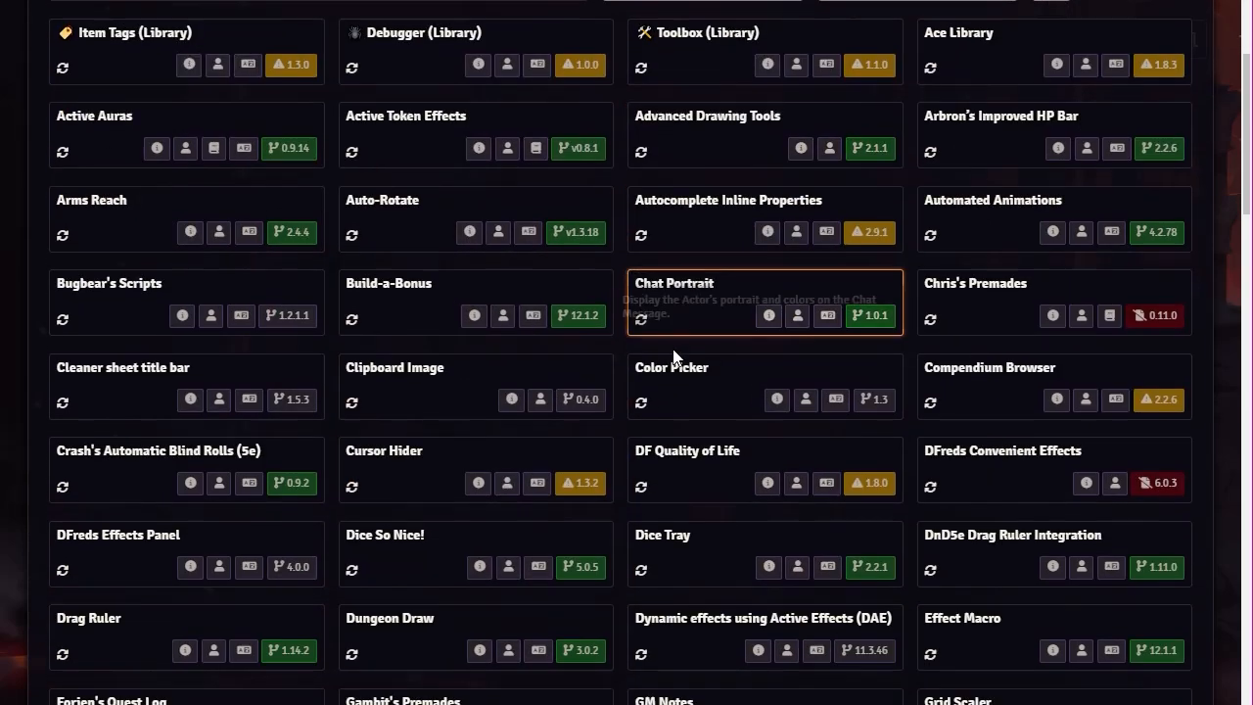
pyautogui.scroll(-3, 672, 358)
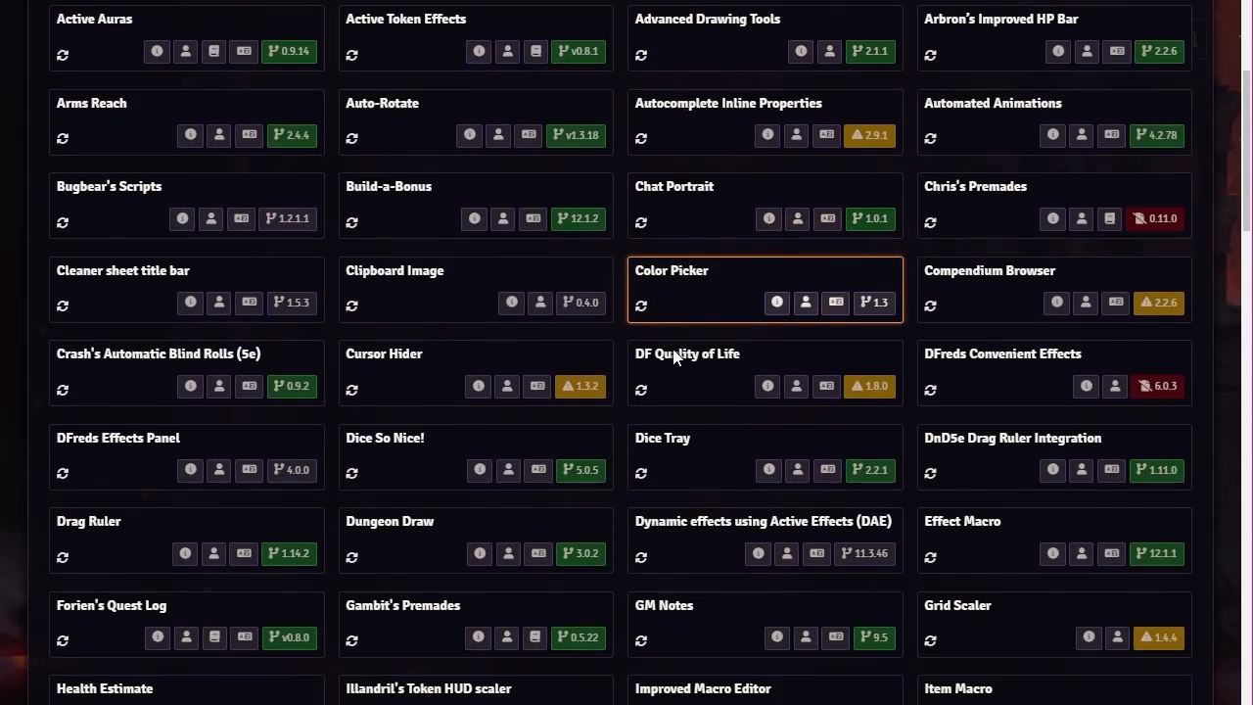
pyautogui.scroll(5, 673, 357)
pyautogui.scroll(-2, 673, 357)
pyautogui.scroll(-2, 672, 357)
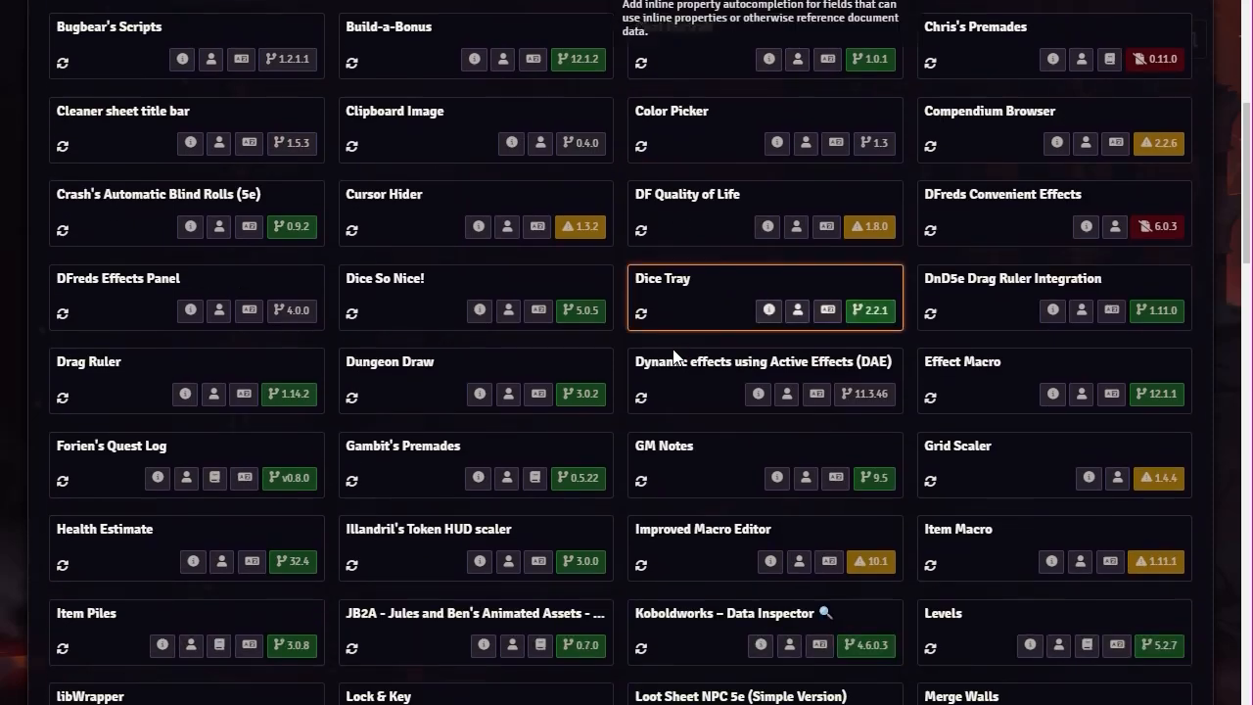
pyautogui.scroll(-2, 673, 356)
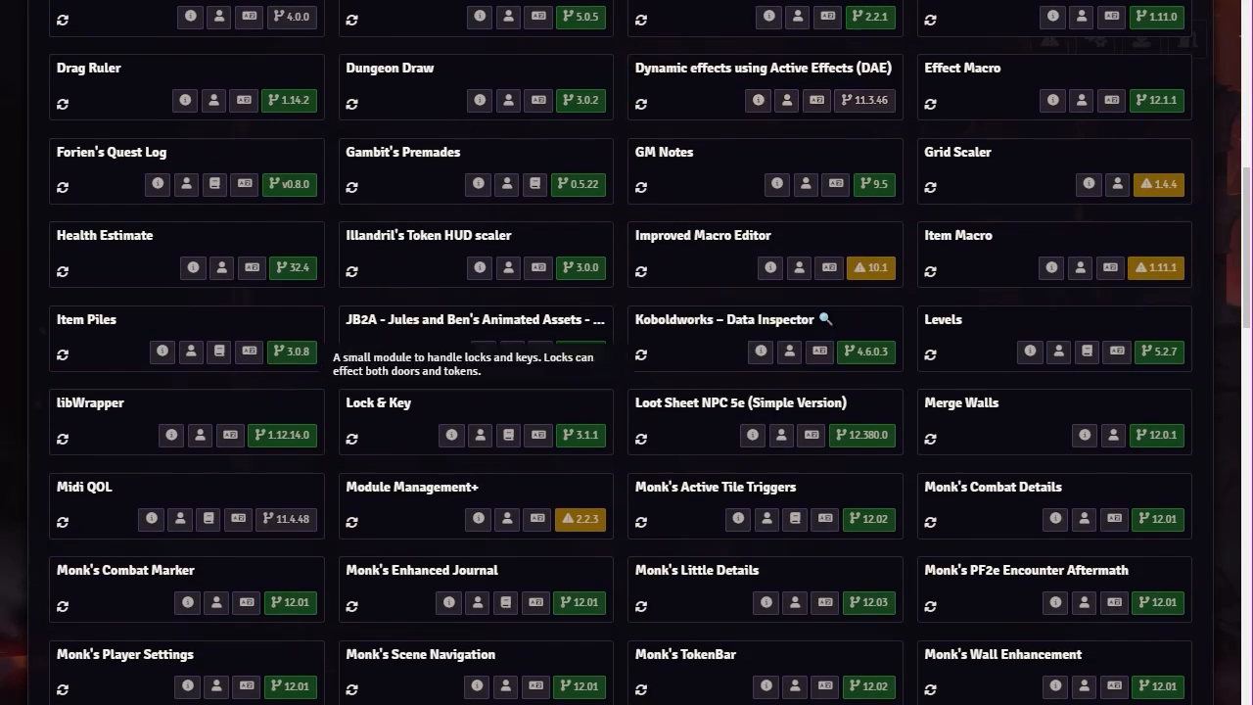
pyautogui.scroll(-1, 661, 396)
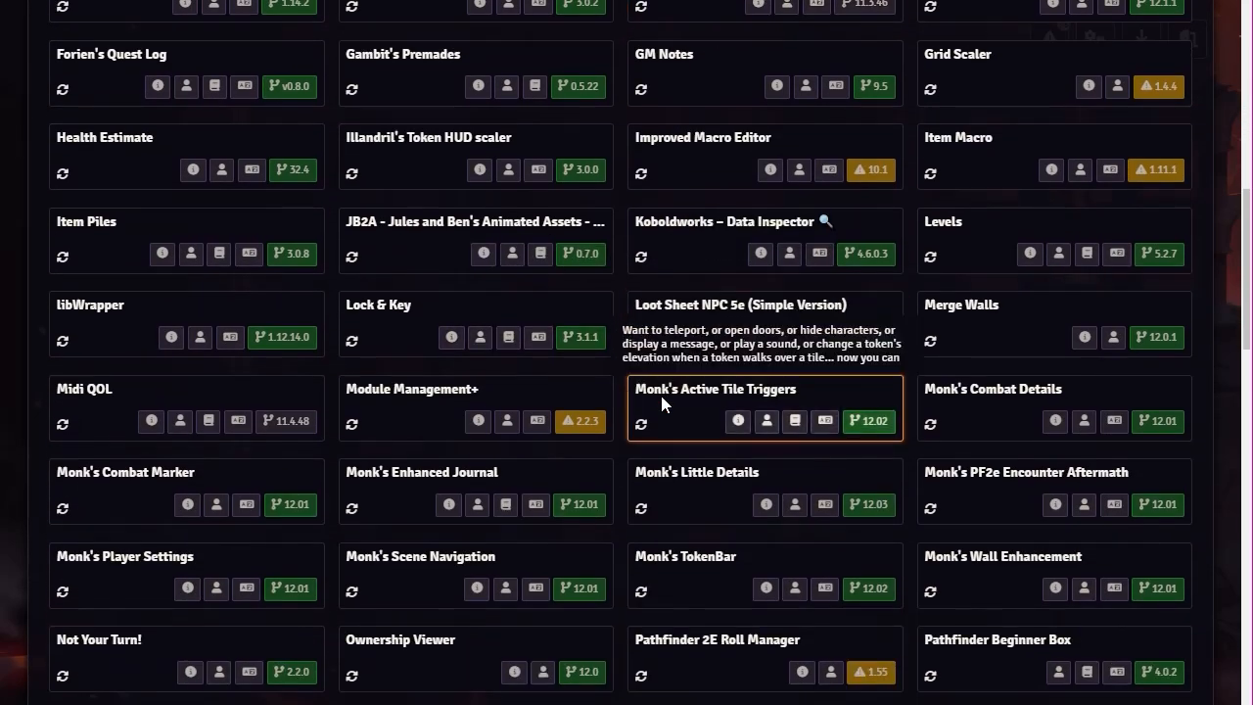
pyautogui.scroll(2, 662, 405)
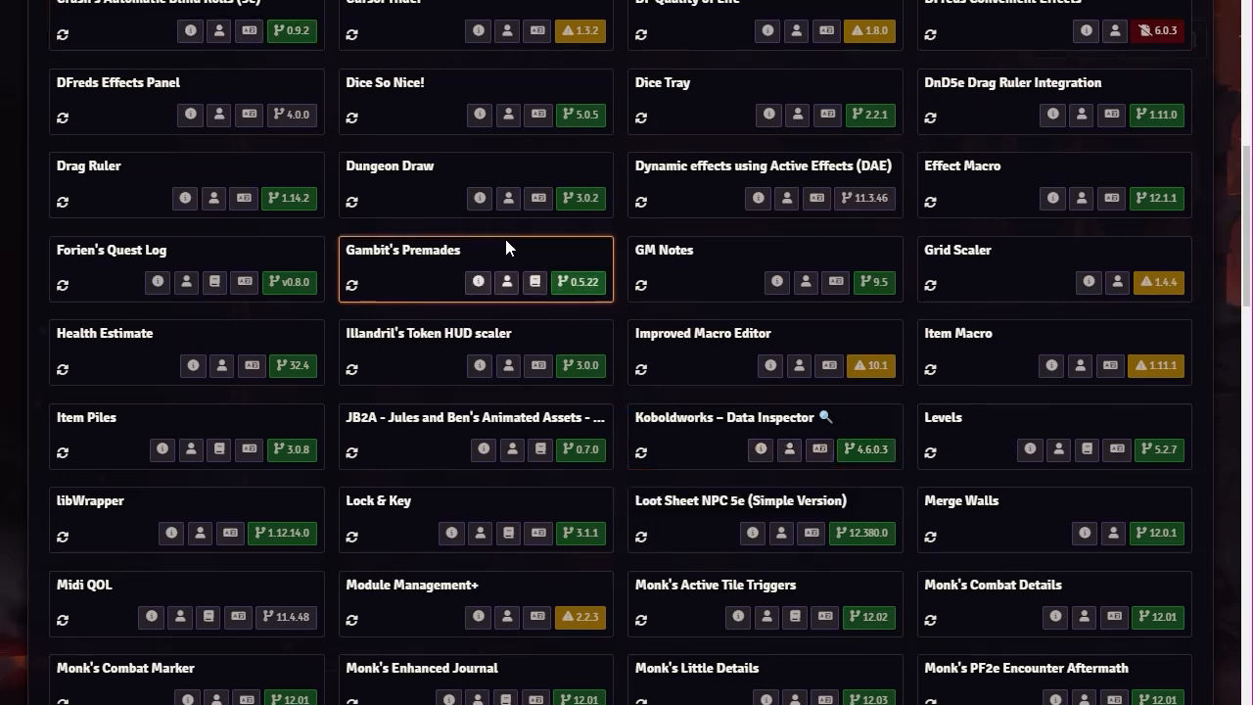
pyautogui.scroll(7, 509, 235)
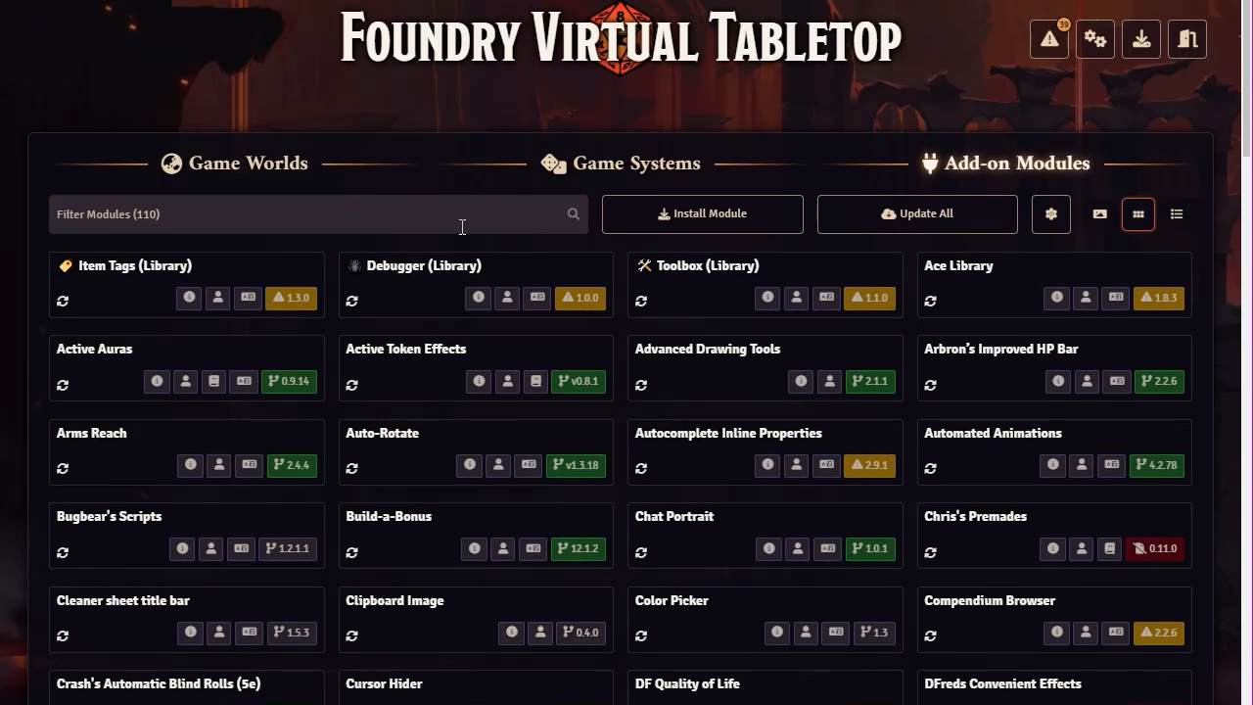
# Step: Launch the simple world from Game Worlds and join its session as the gamemaster user
pyautogui.click(231, 168)
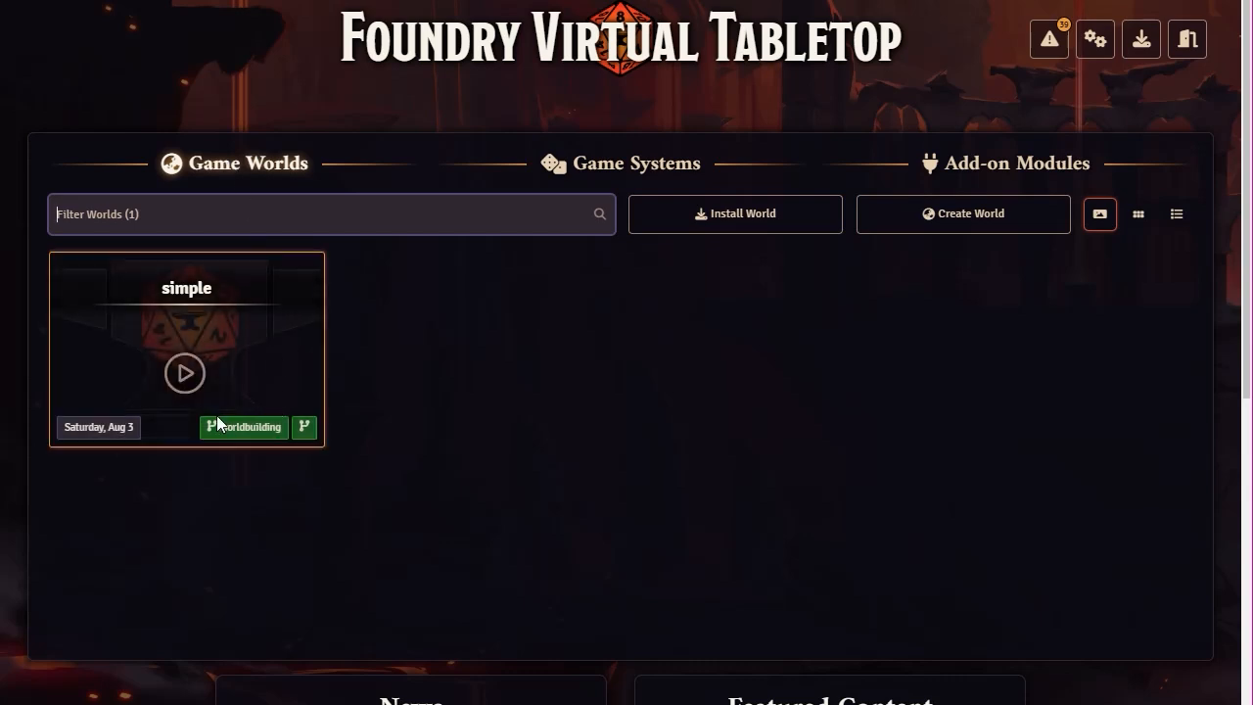
pyautogui.click(182, 374)
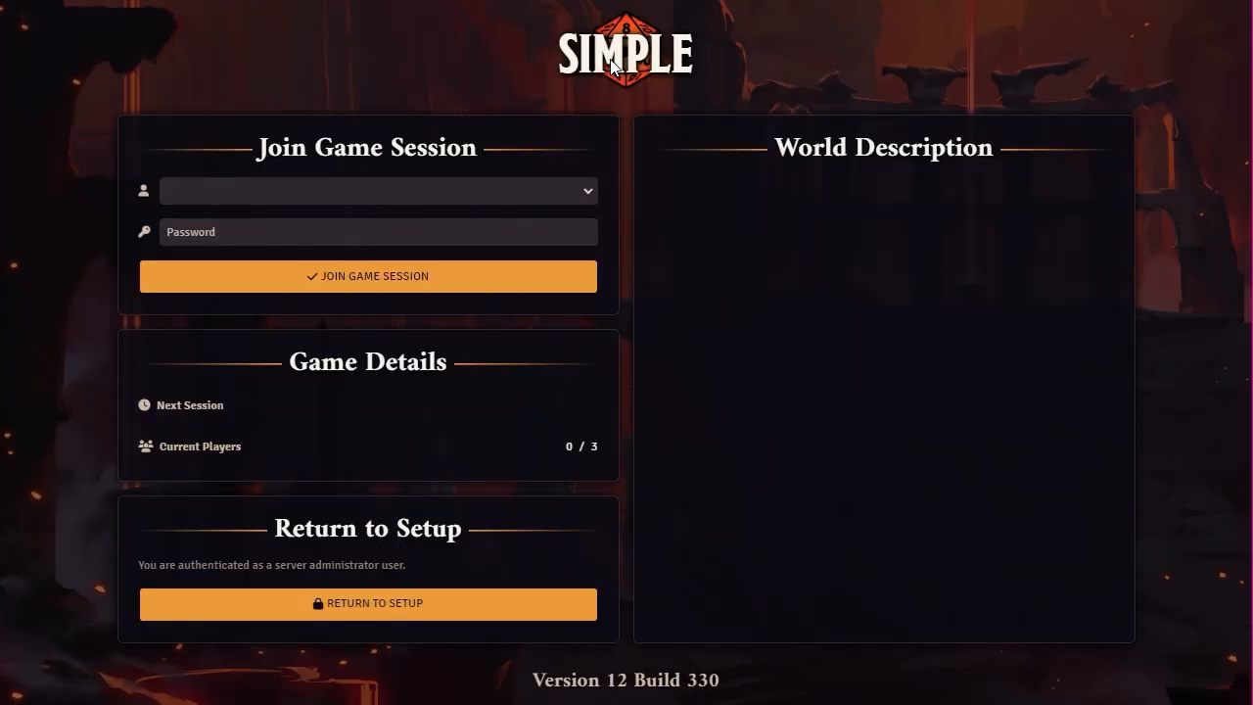
pyautogui.click(411, 186)
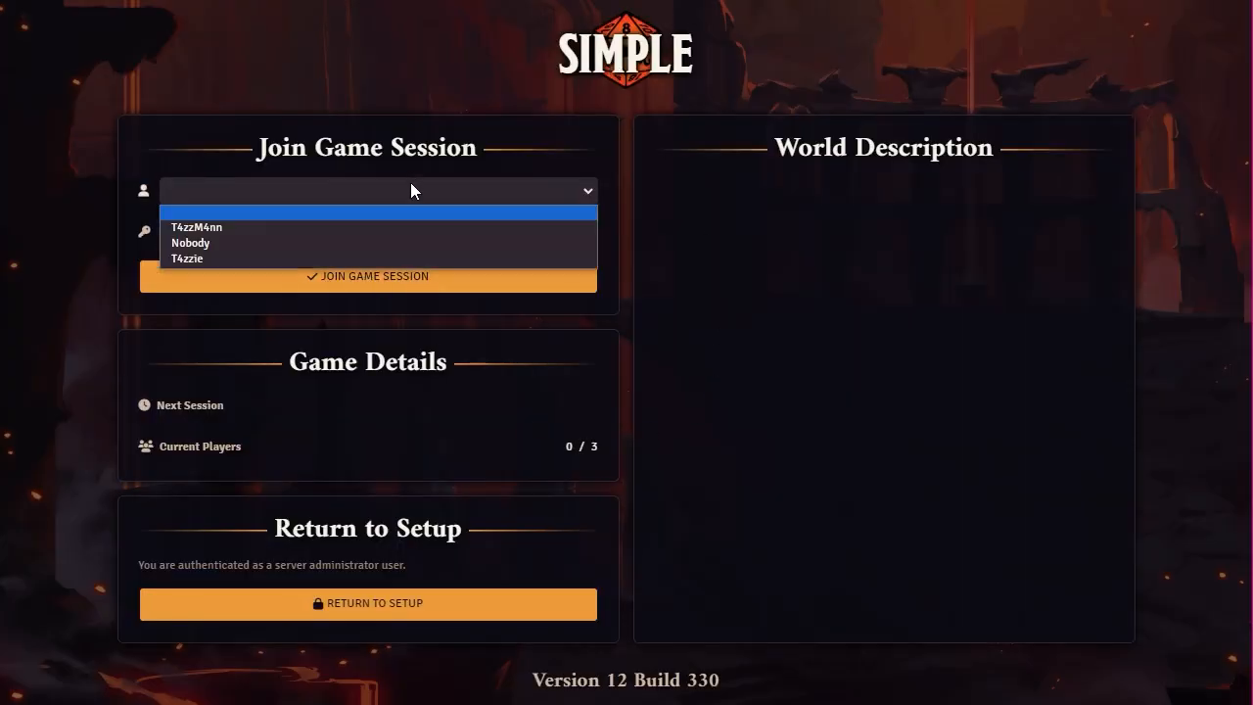
pyautogui.click(233, 231)
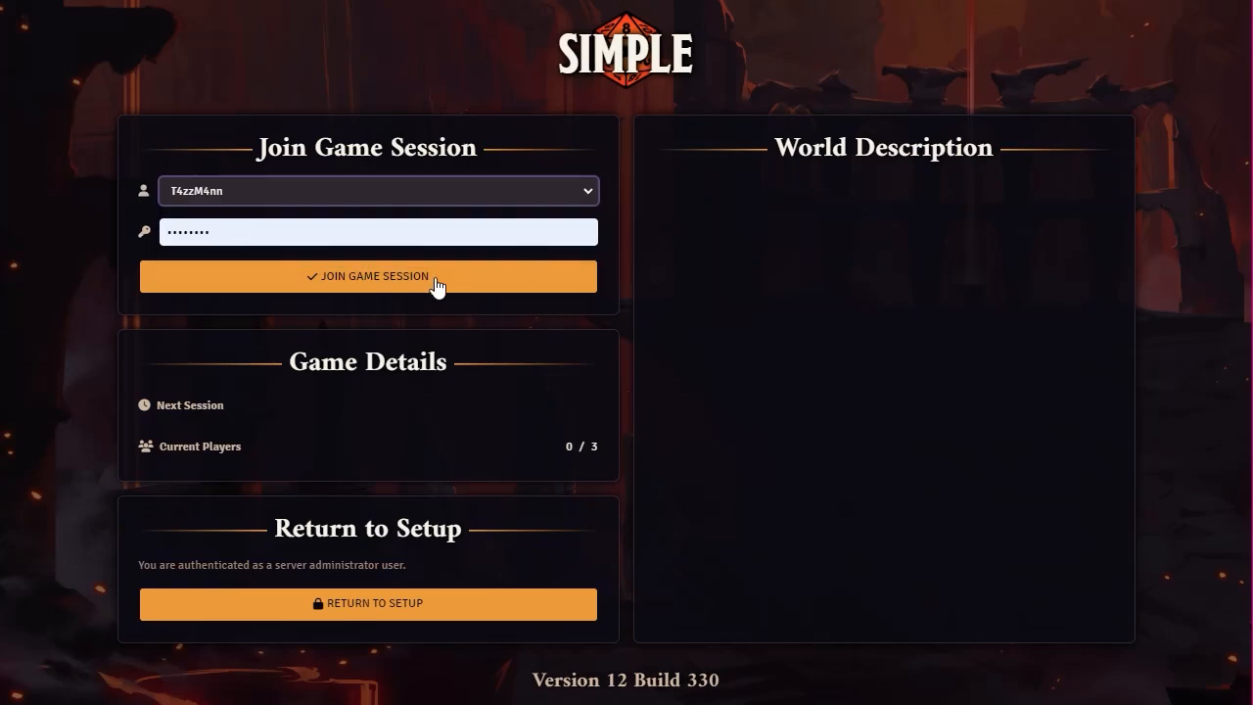
pyautogui.click(434, 276)
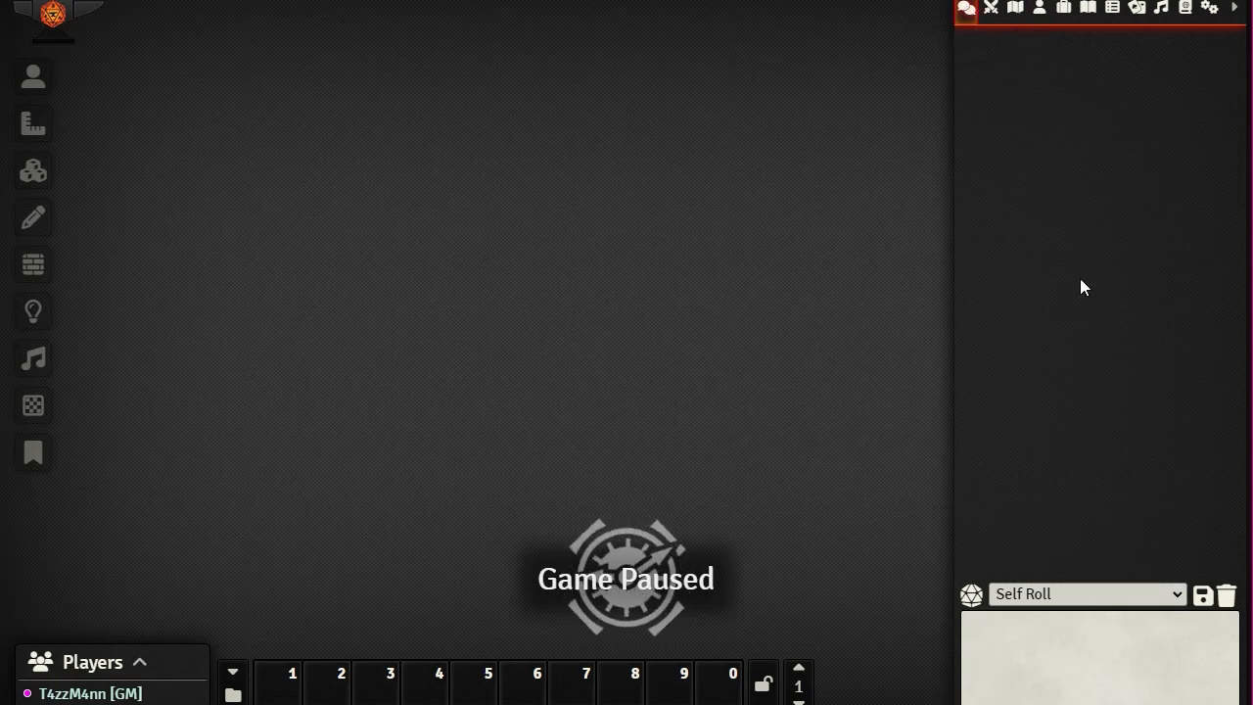
# Step: Roll 1d17 in chat with /roll 1d17
pyautogui.click(1026, 635)
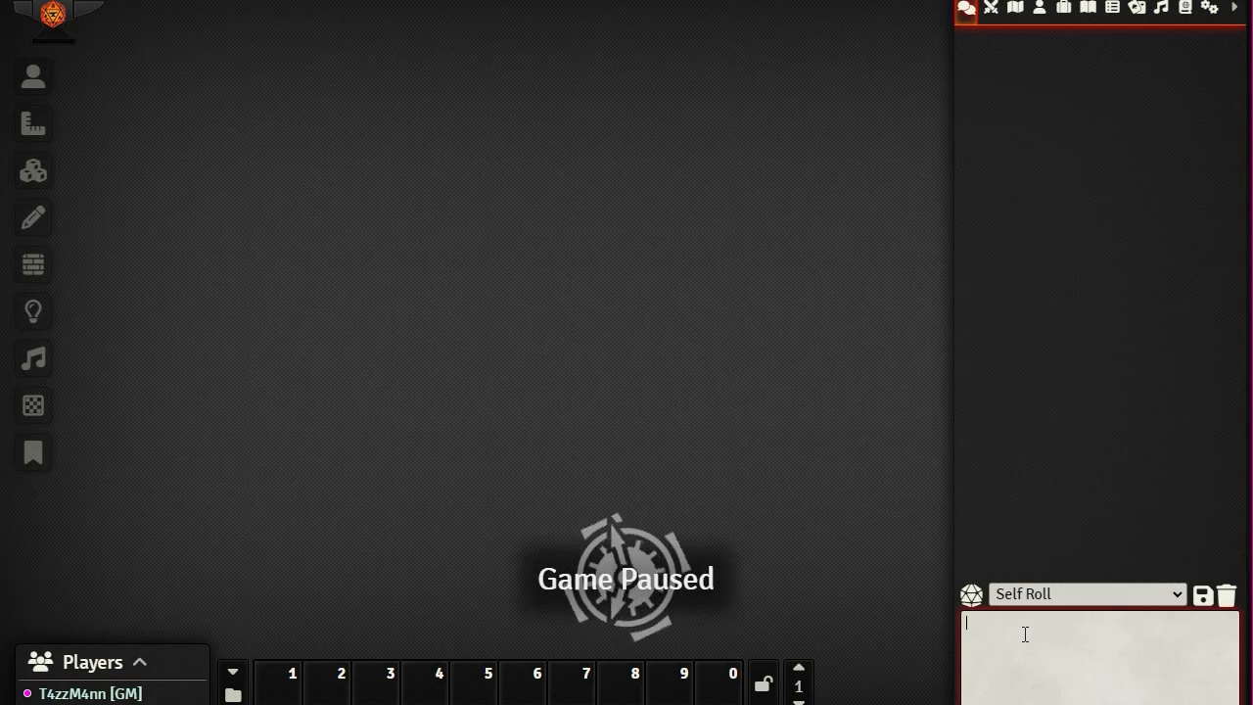
pyautogui.write('/')
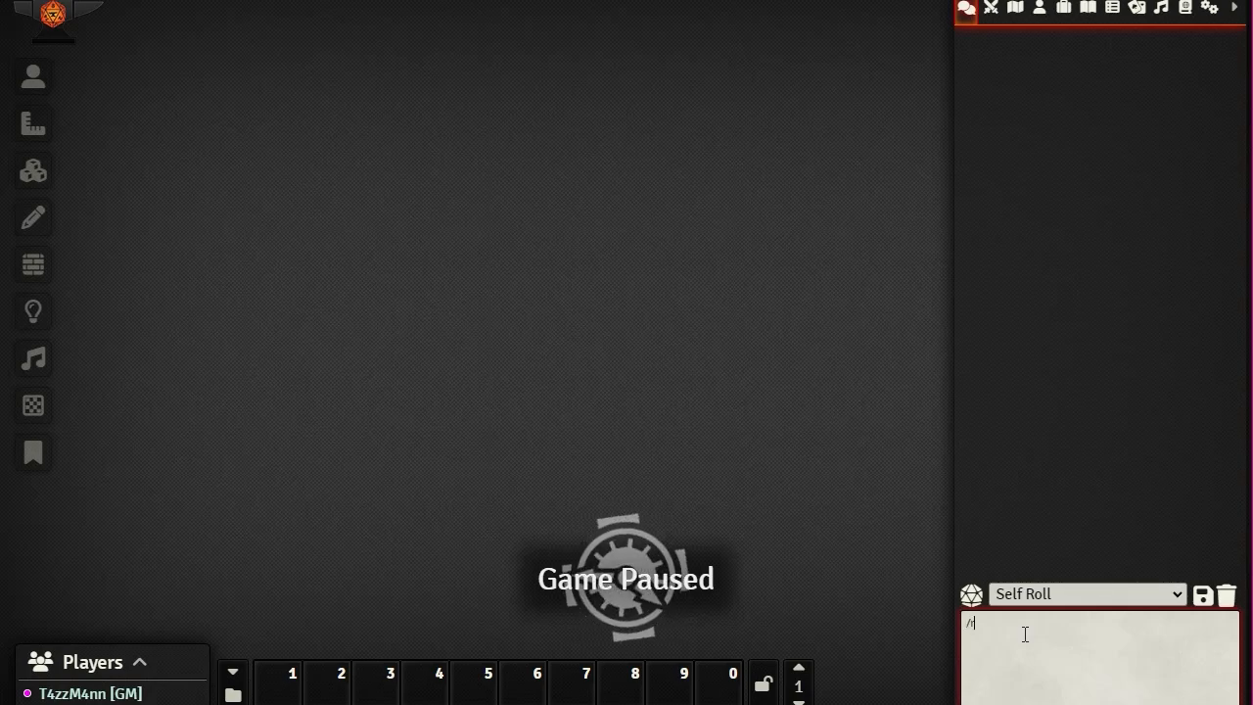
pyautogui.write('roll')
pyautogui.write('1d17')
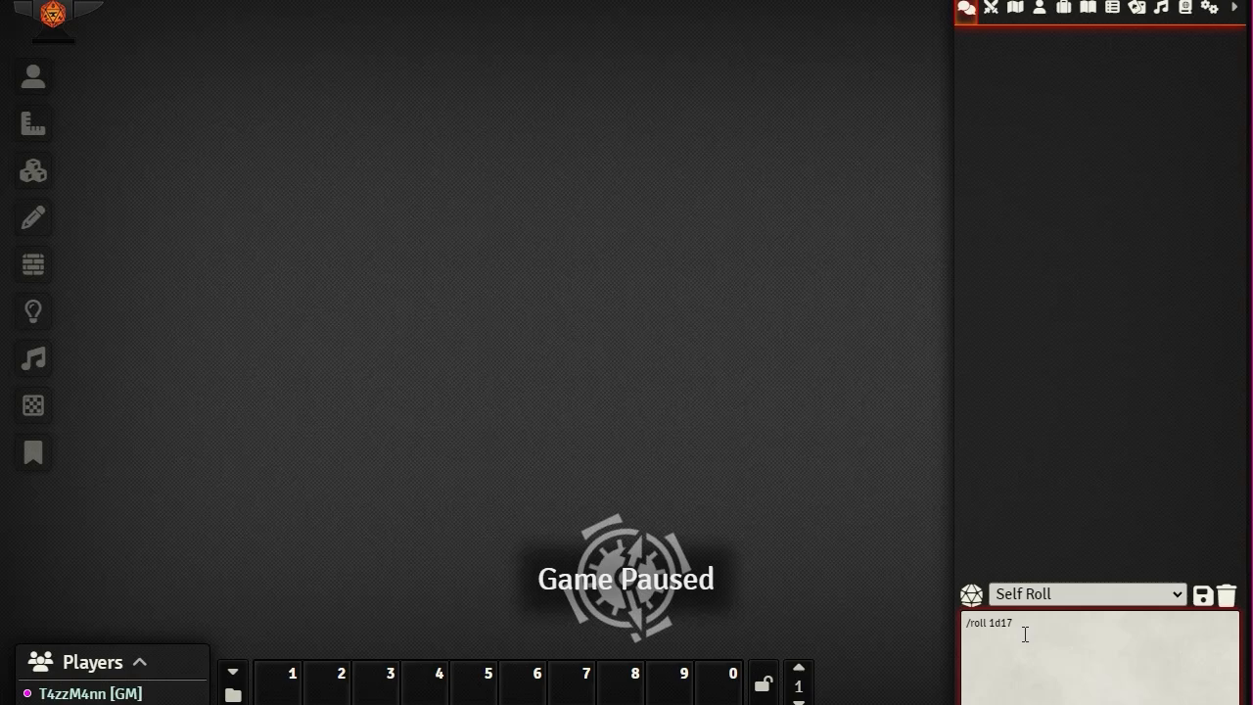
pyautogui.press('Return')
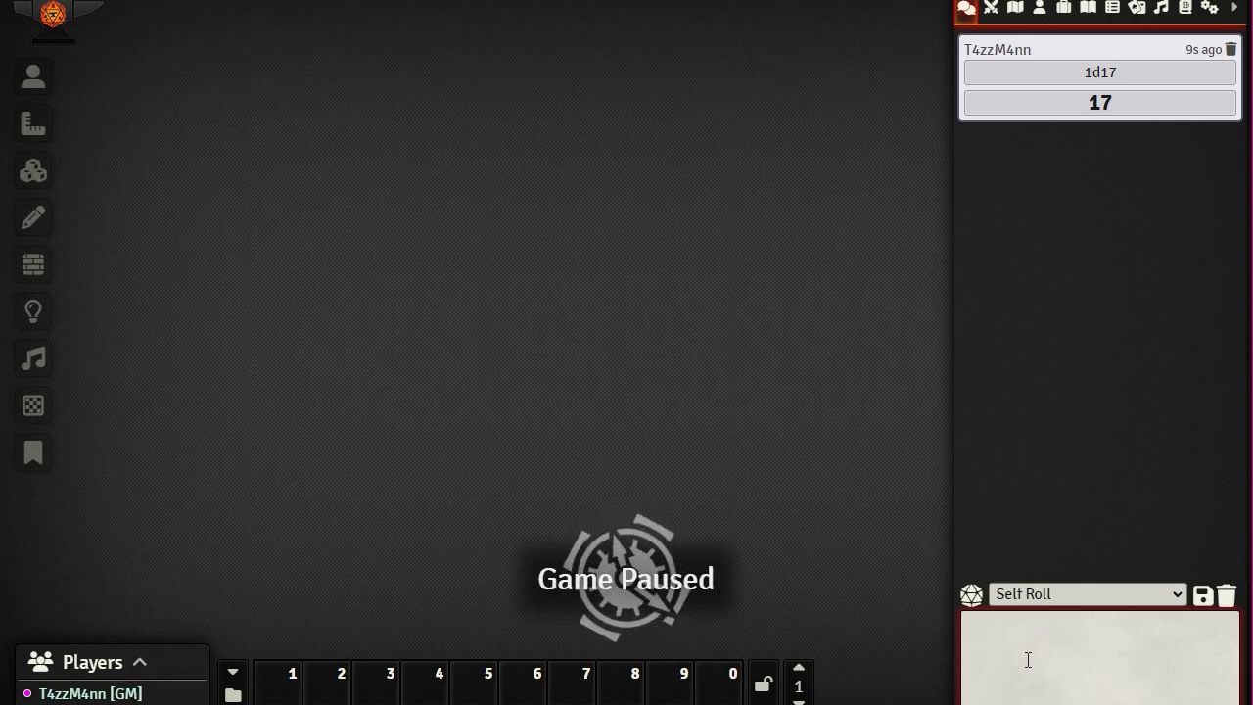
# Step: Roll 1d17 + 2d7 in chat using the /r shorthand
pyautogui.write('1d')
pyautogui.press('BackSpace')
pyautogui.press('BackSpace')
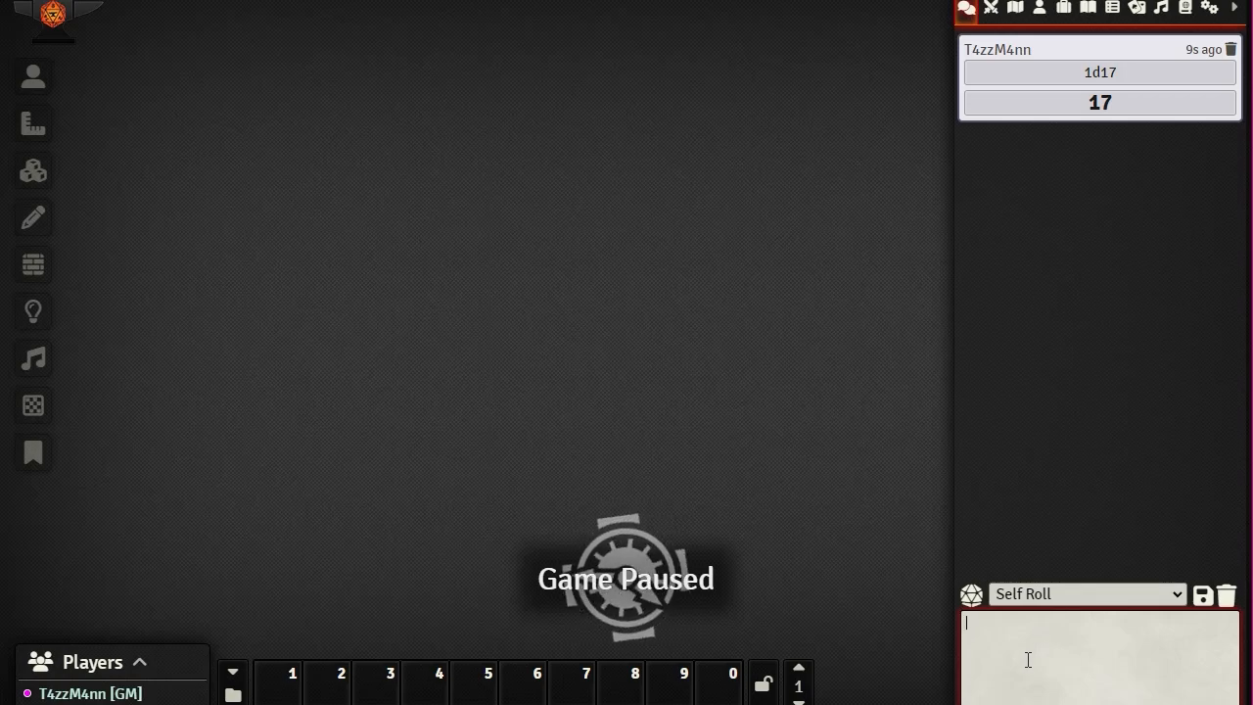
pyautogui.write('/r')
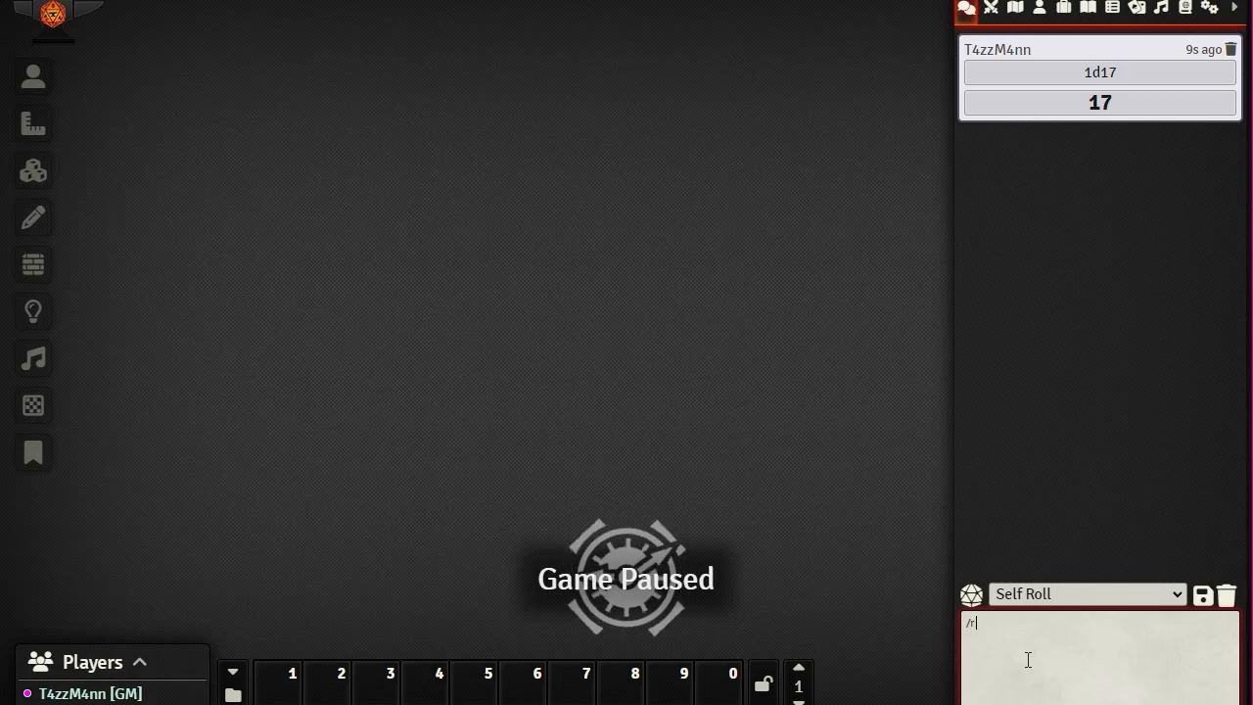
pyautogui.write(' 1d')
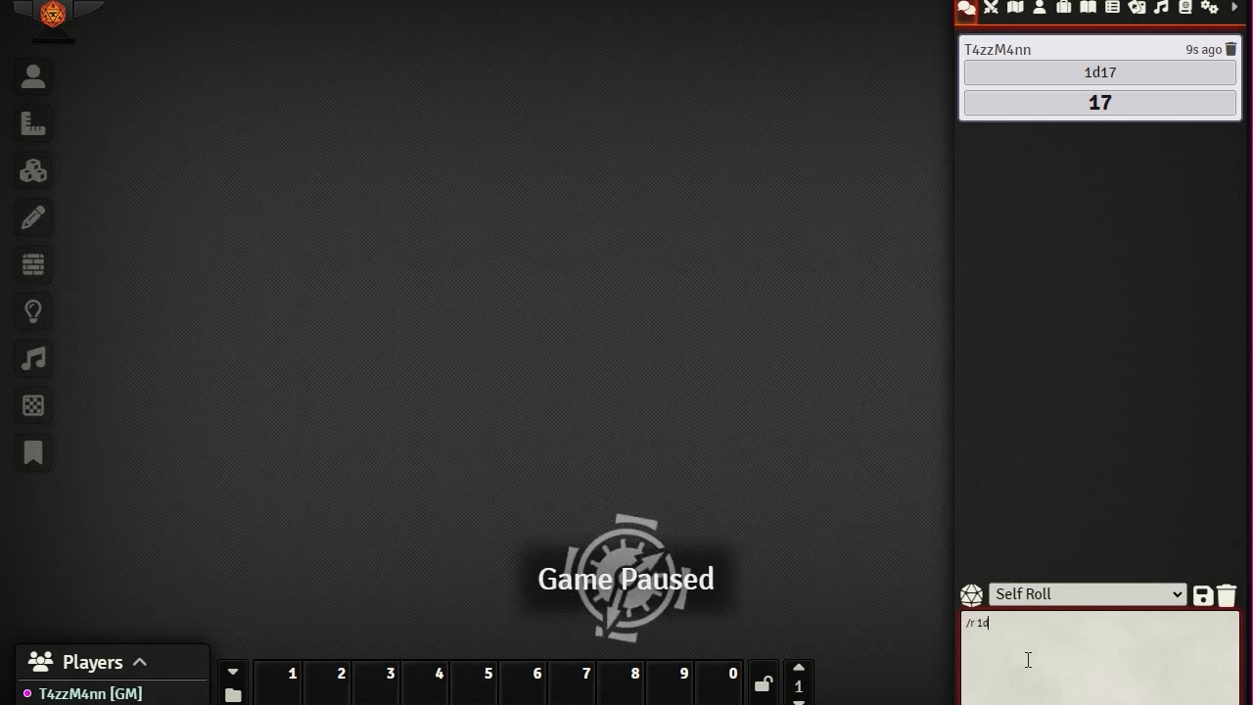
pyautogui.write('17')
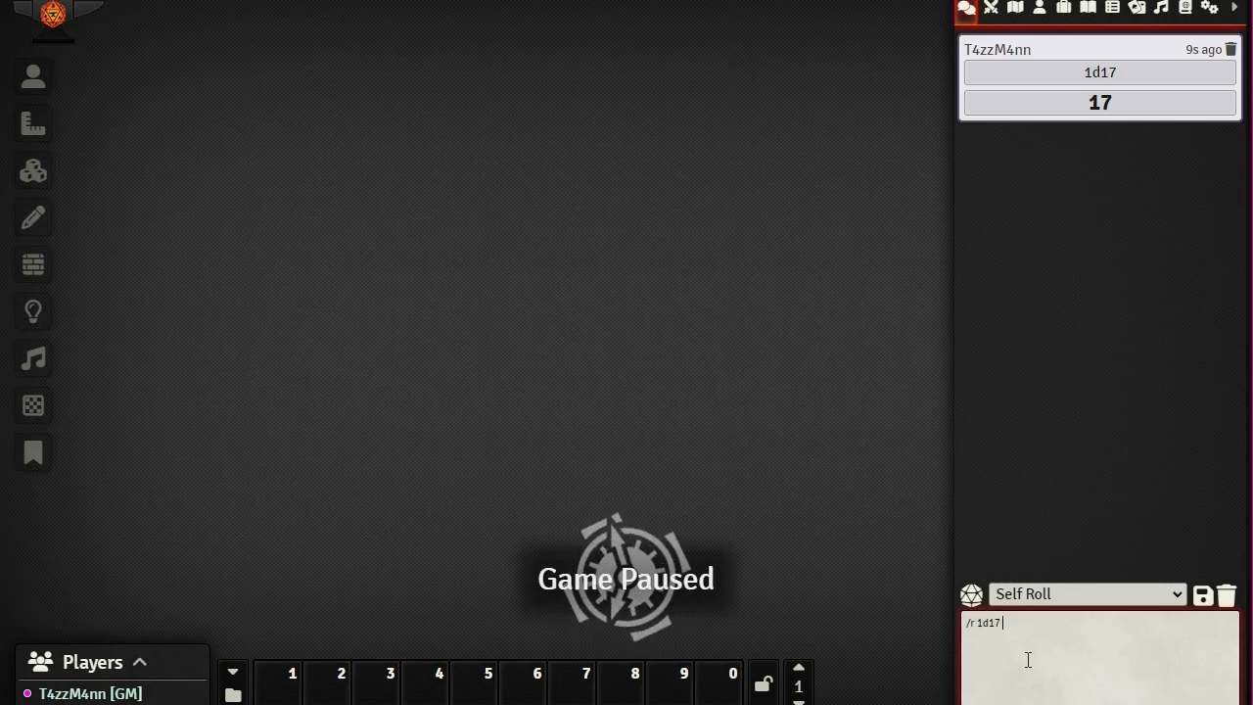
pyautogui.write(' +')
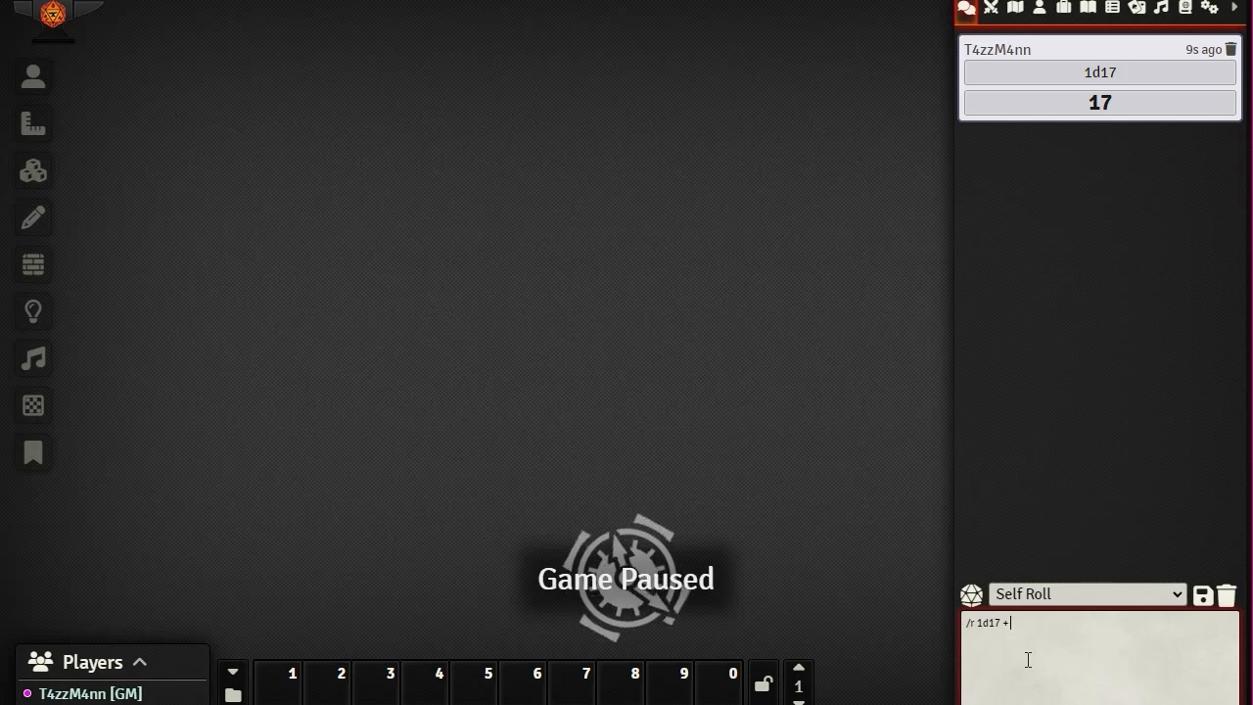
pyautogui.write(' 1d')
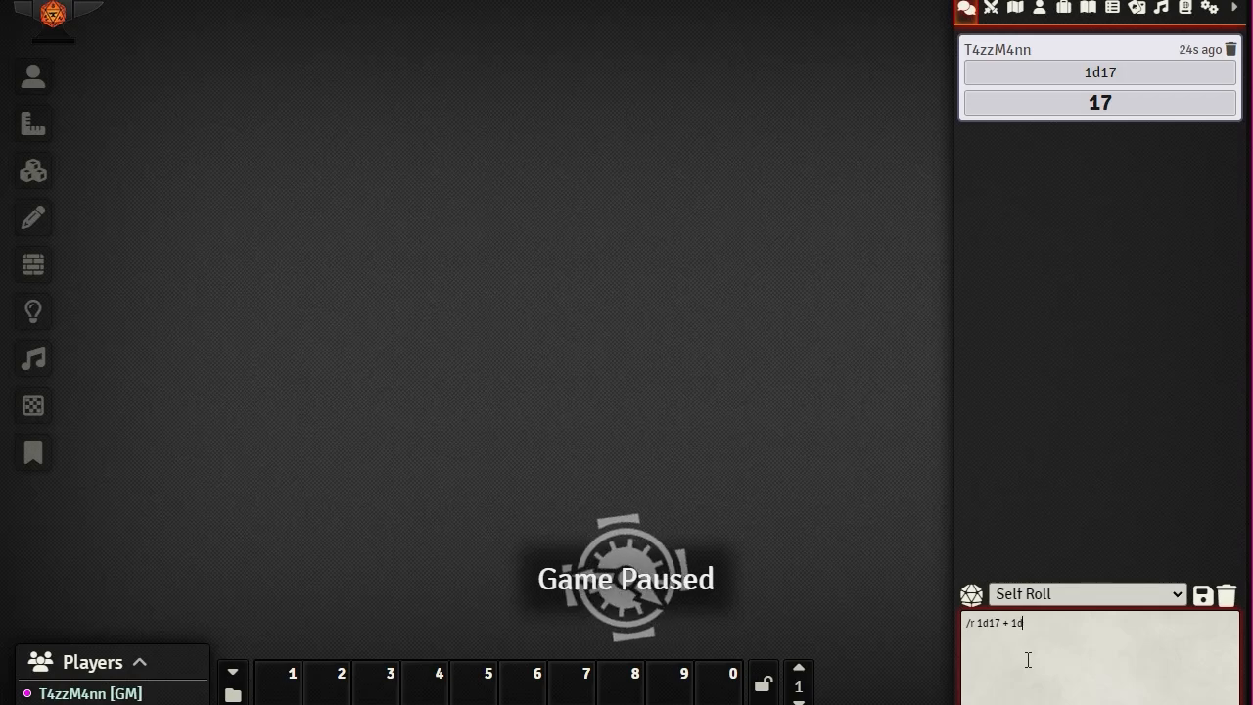
pyautogui.press('BackSpace')
pyautogui.press('BackSpace')
pyautogui.press('BackSpace')
pyautogui.write('2d')
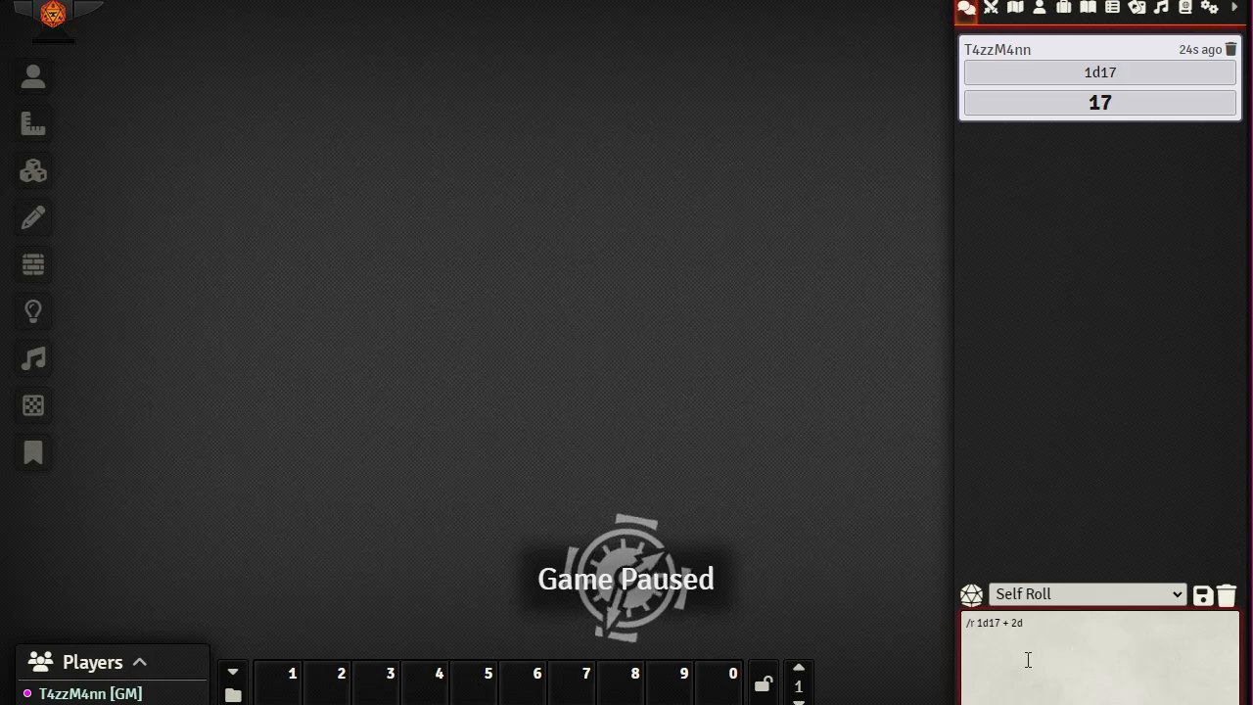
pyautogui.write('7')
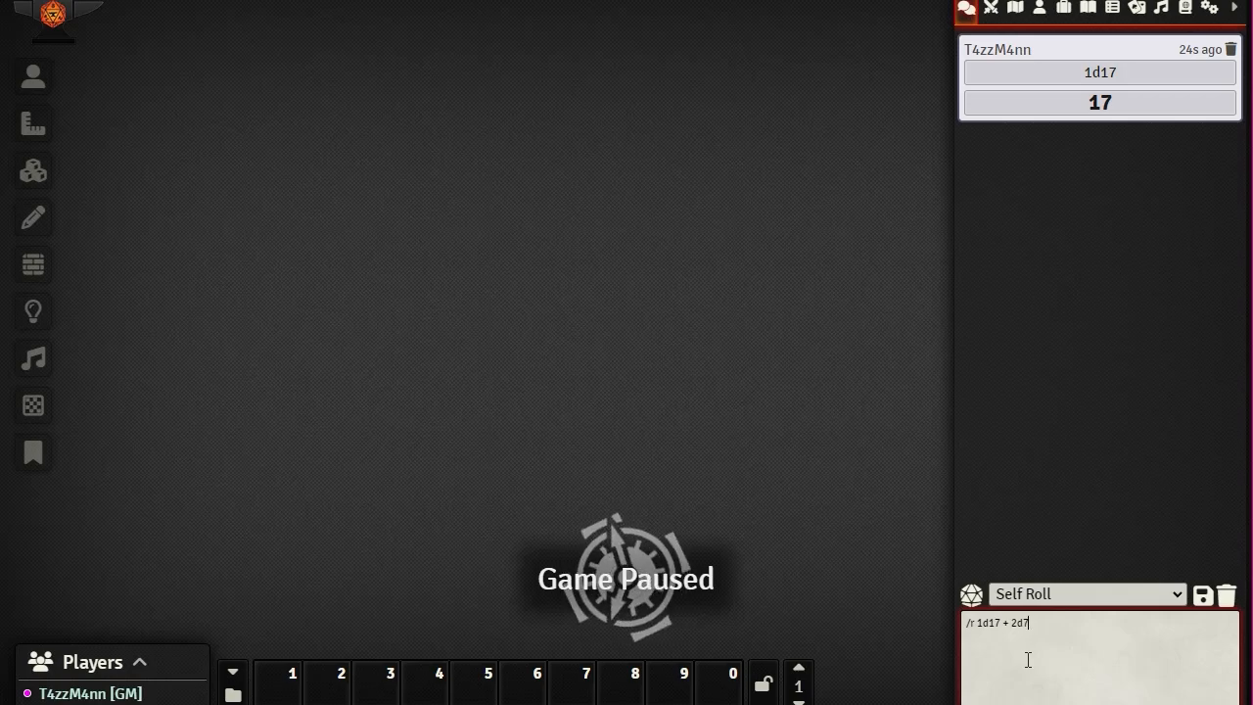
pyautogui.press('Return')
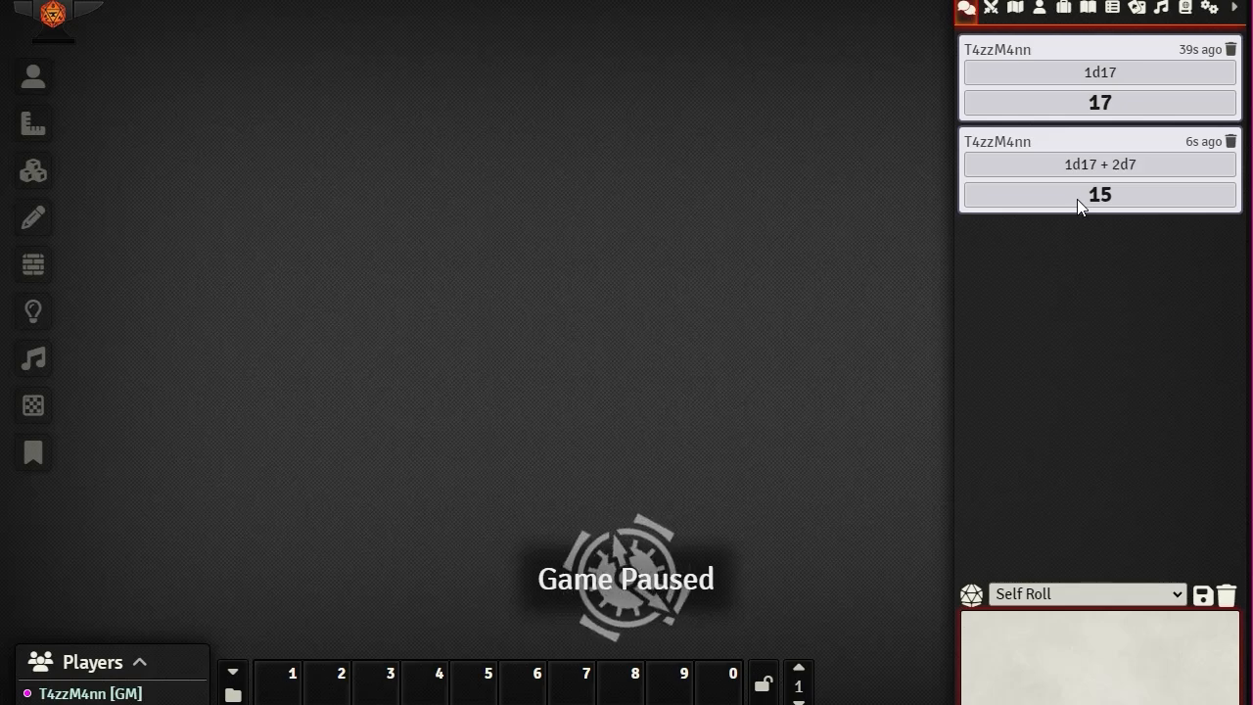
# Step: Collapse the 1d17 + 2d7 roll card's dice breakdown so only formula and total 15 show
pyautogui.click(1093, 166)
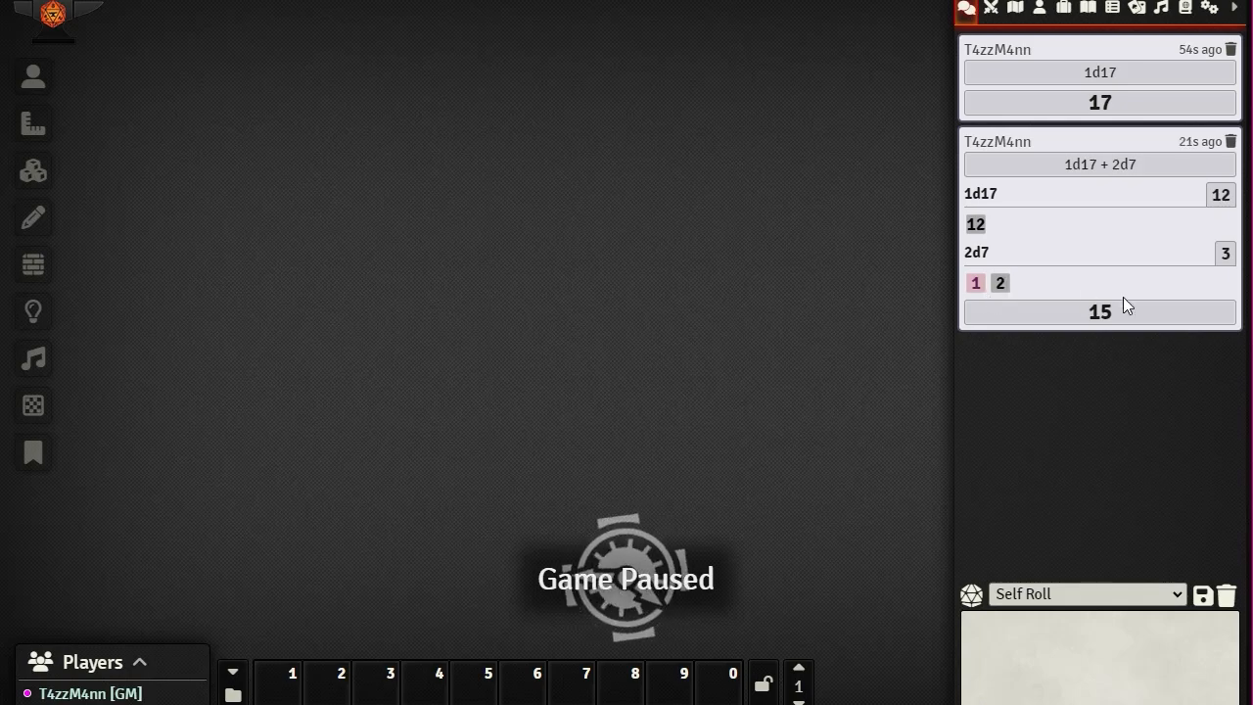
pyautogui.click(1072, 159)
pyautogui.click(1072, 162)
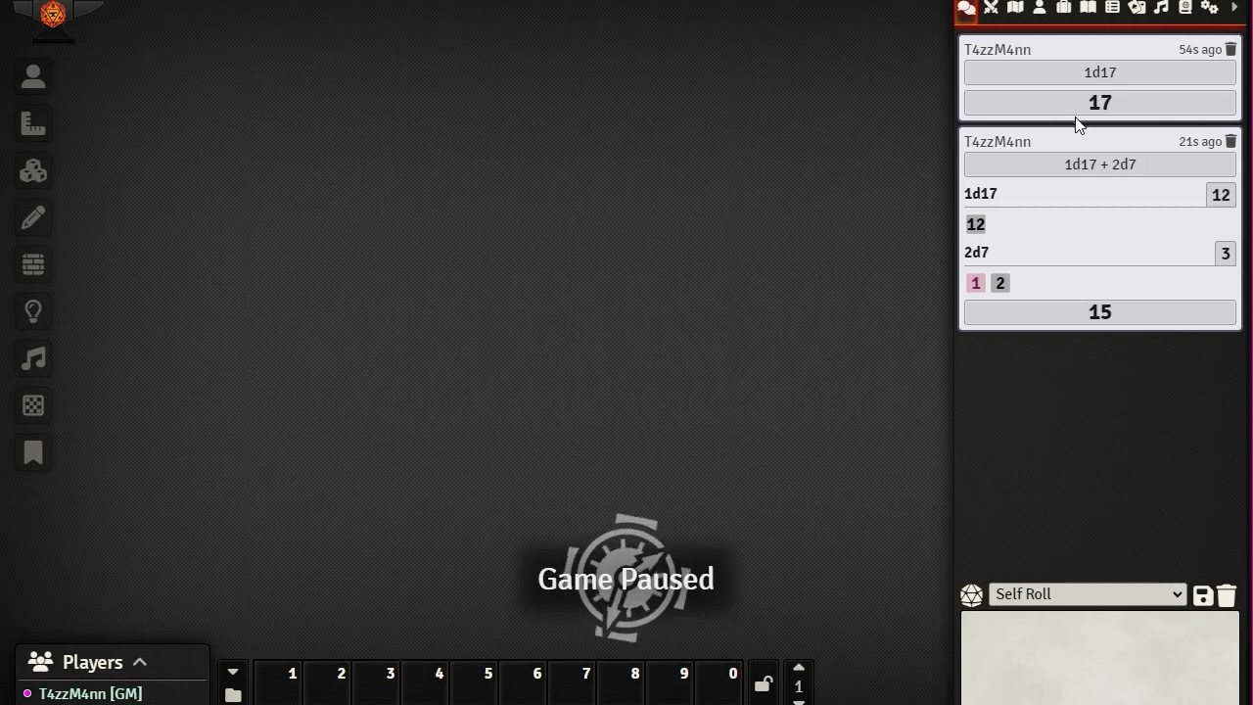
pyautogui.click(1082, 162)
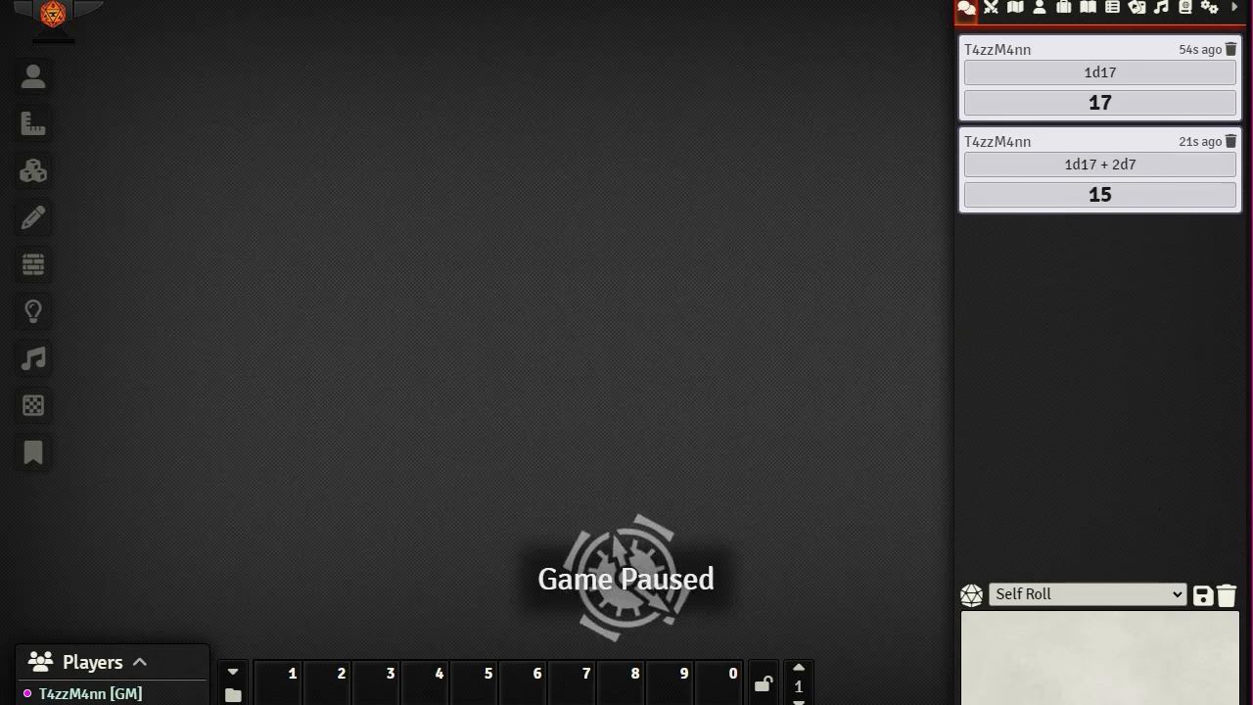
# Step: Flush the chat log, permanently deleting both earlier roll messages
pyautogui.click(1226, 596)
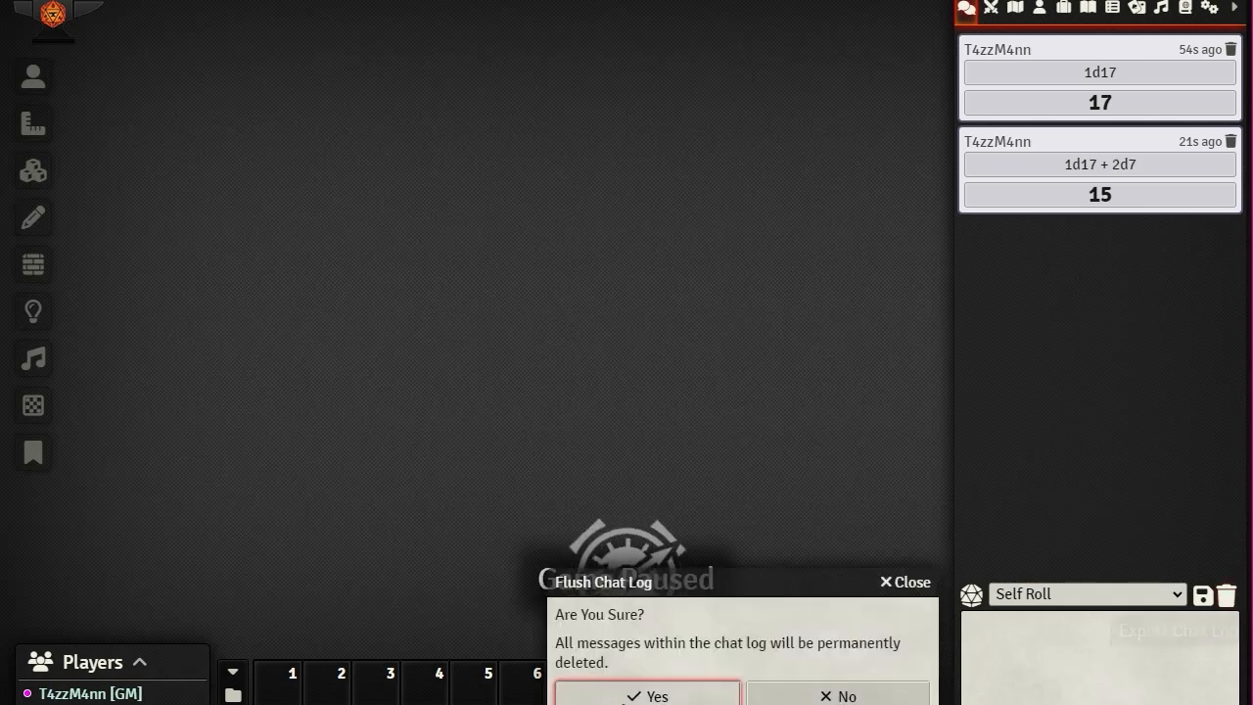
pyautogui.click(626, 699)
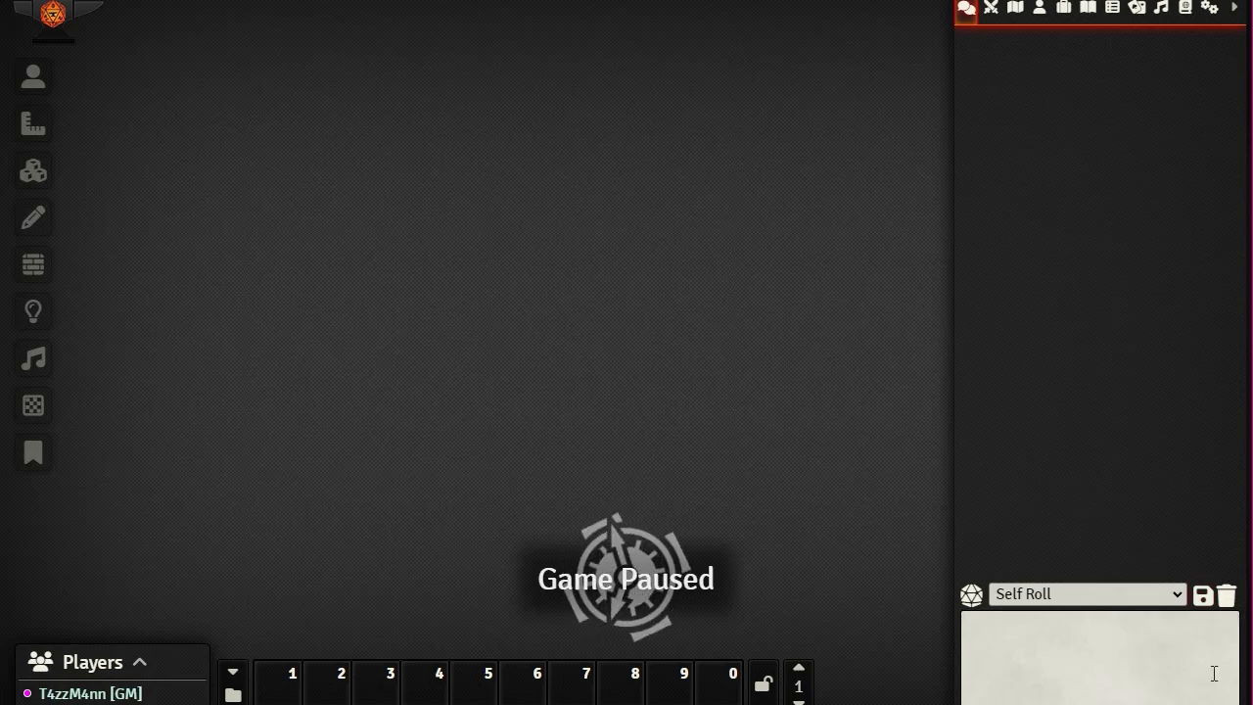
pyautogui.click(1173, 594)
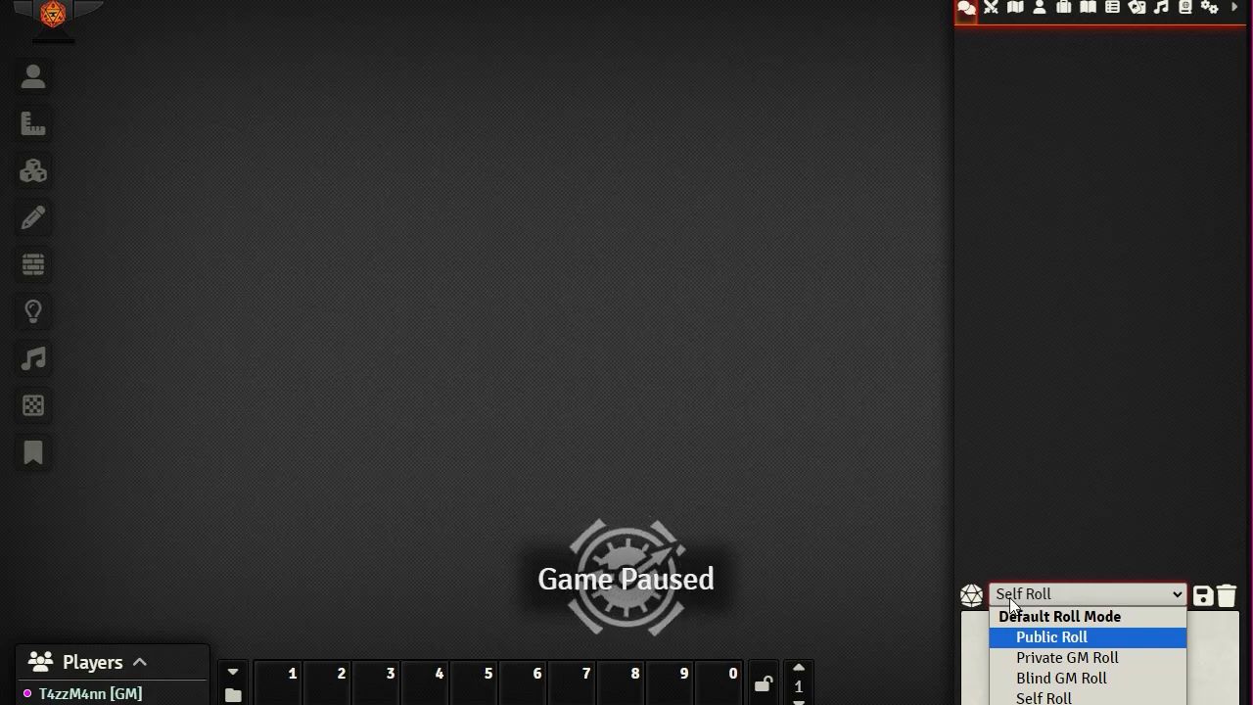
# Step: Try Public Roll and Private GM Roll, then settle the roll mode on Blind GM Roll
pyautogui.click(1055, 638)
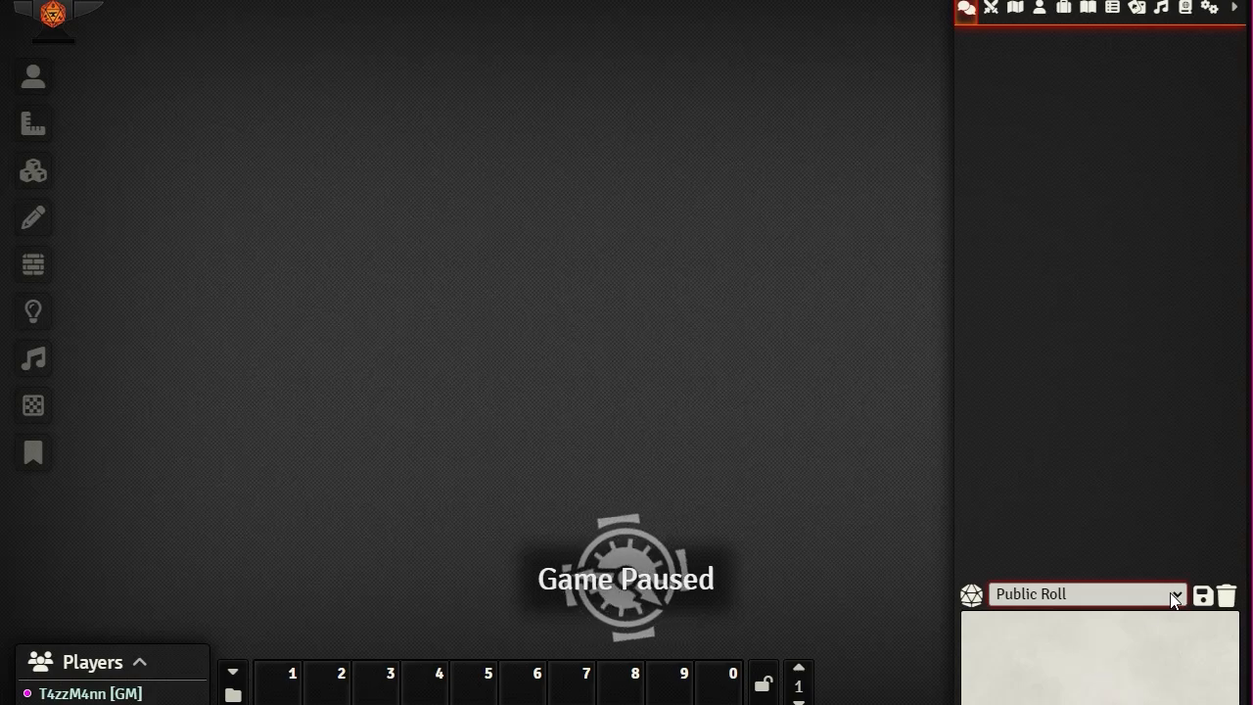
pyautogui.click(1081, 593)
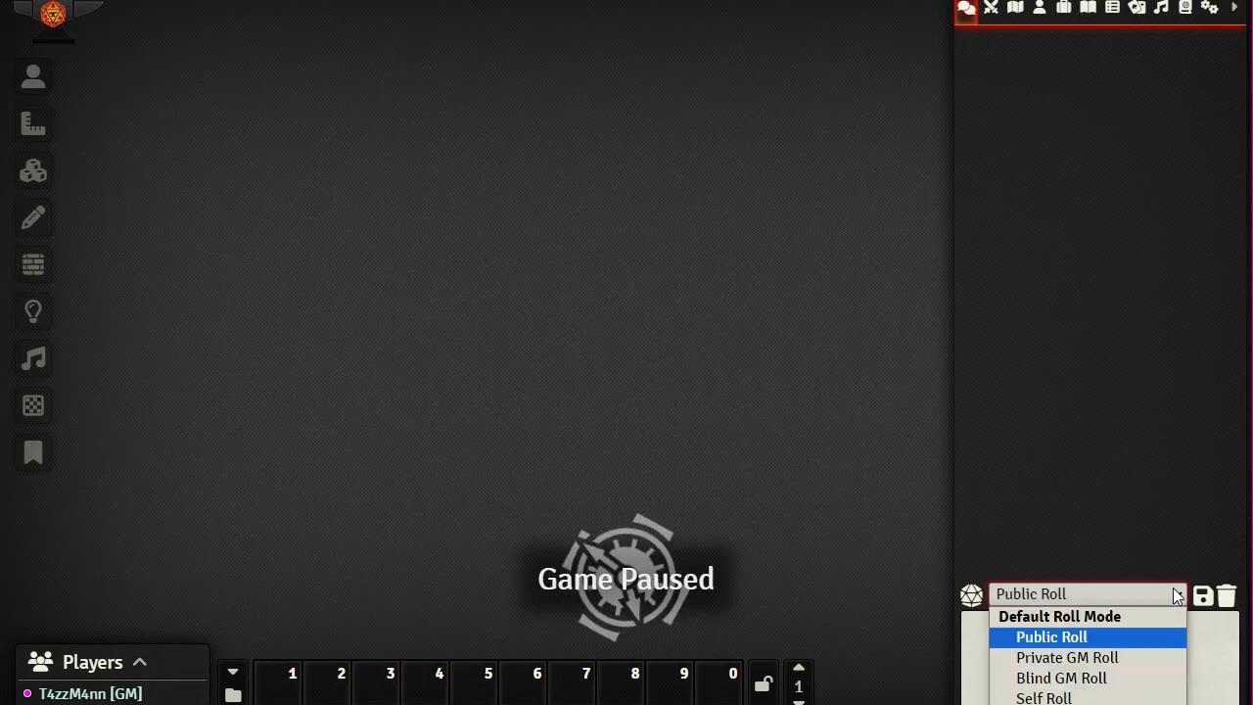
pyautogui.click(1052, 659)
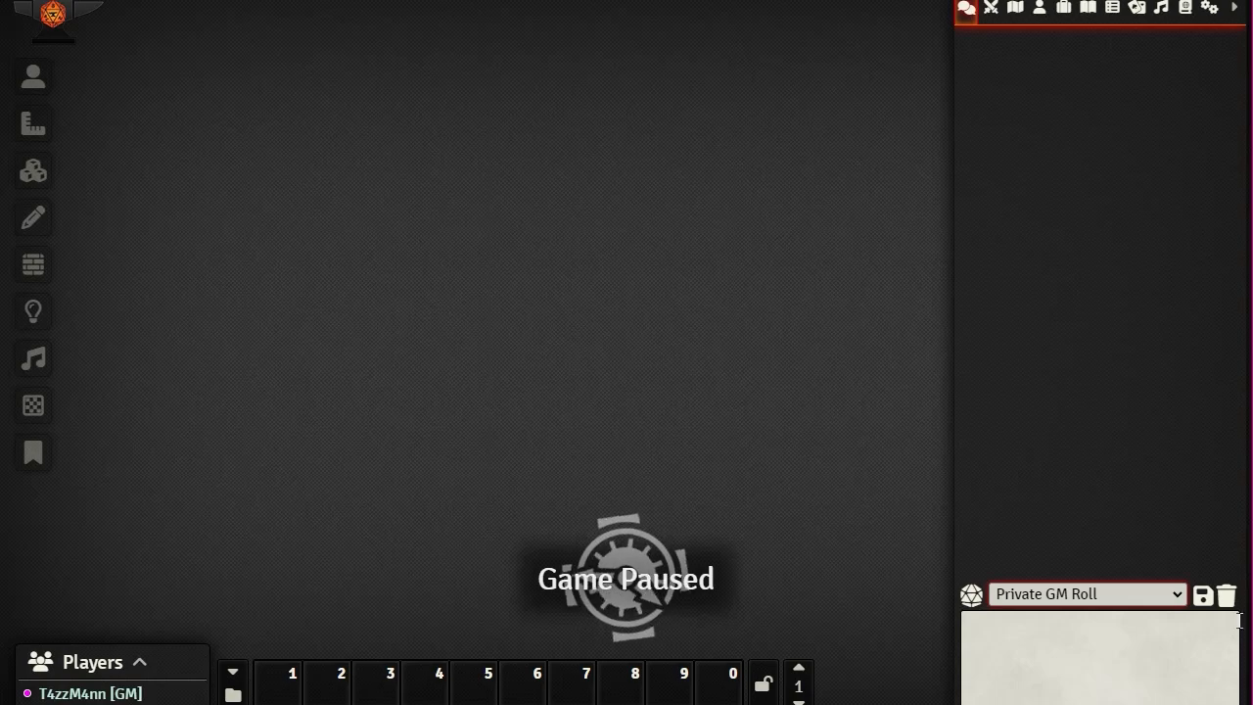
pyautogui.click(1176, 594)
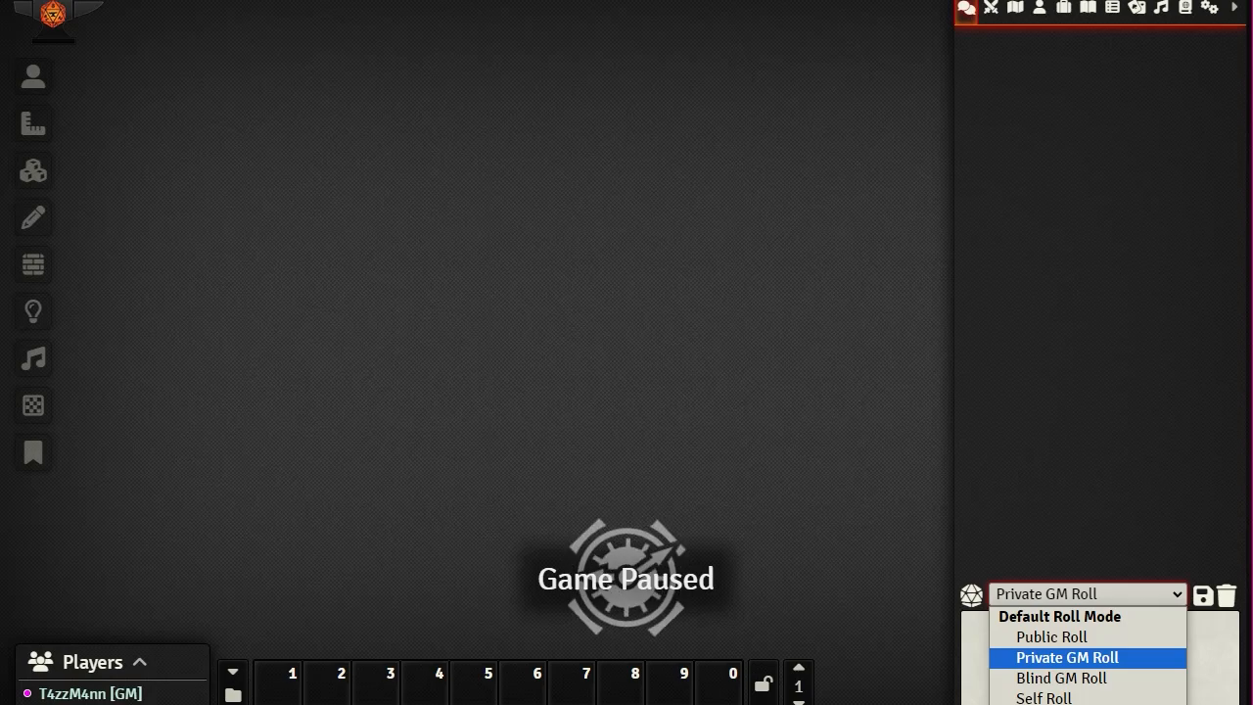
pyautogui.press('Escape')
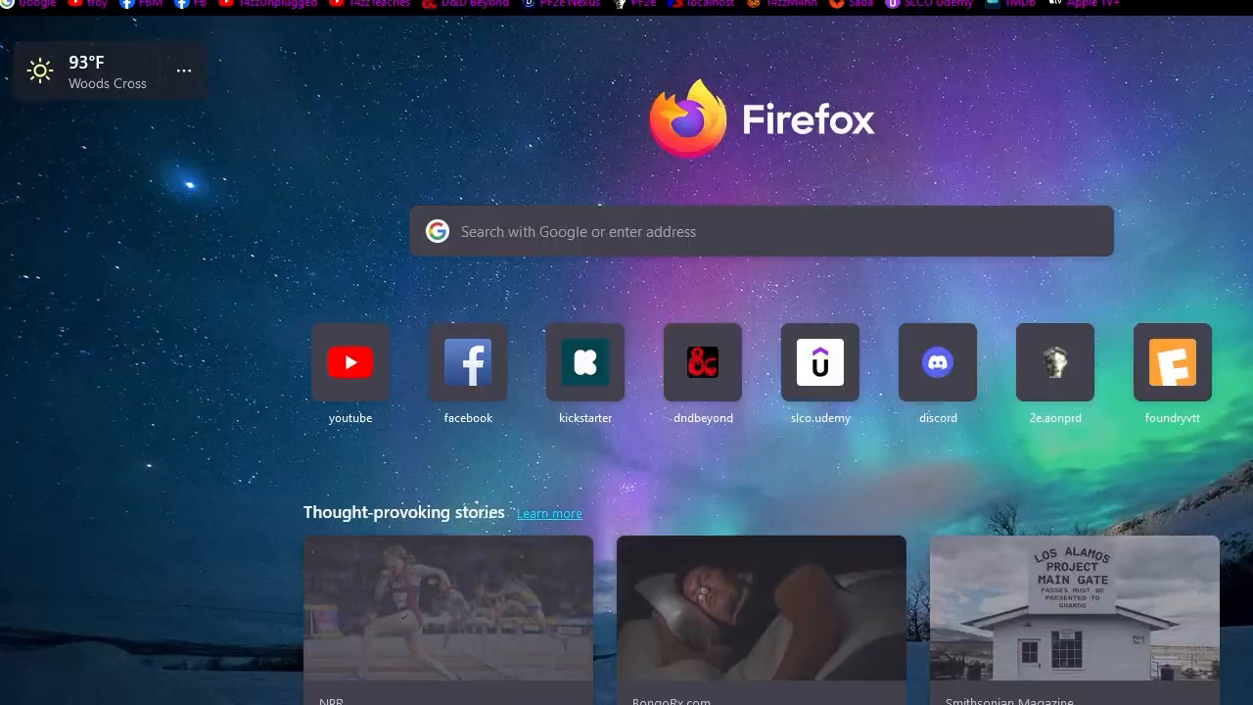
pyautogui.moveTo(627, 1); pyautogui.dragTo(1251, 1)
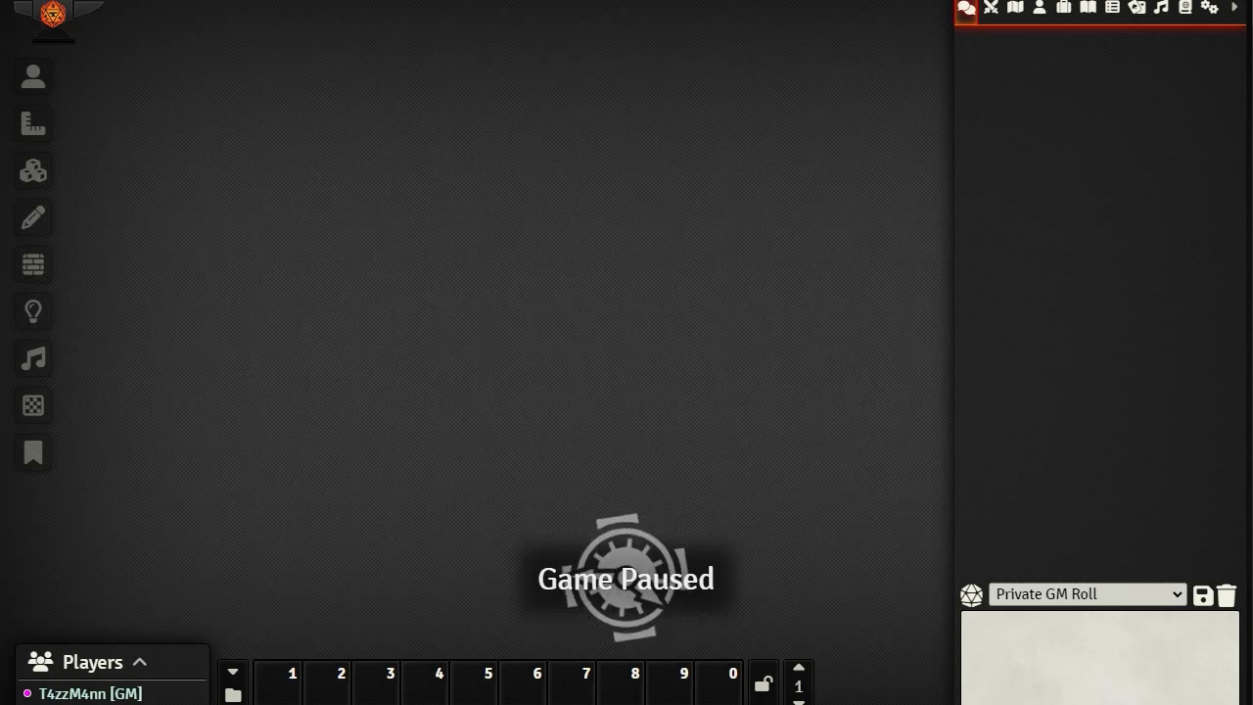
pyautogui.click(1179, 593)
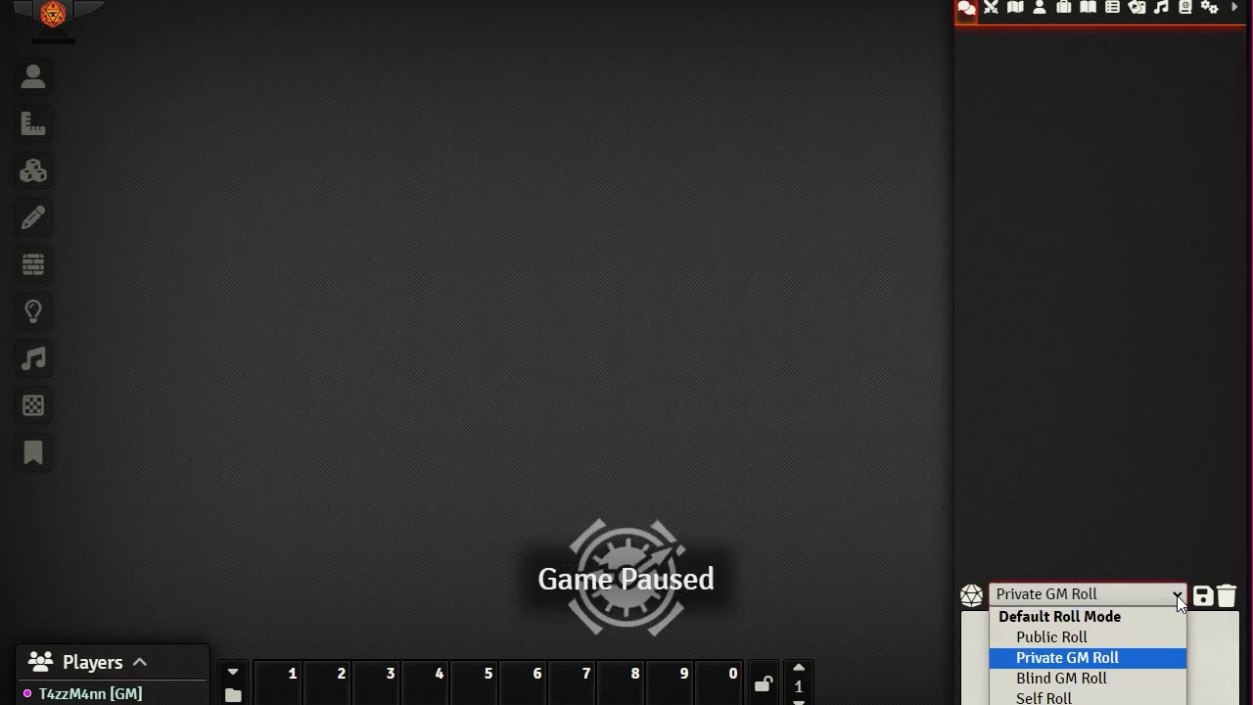
pyautogui.click(1052, 676)
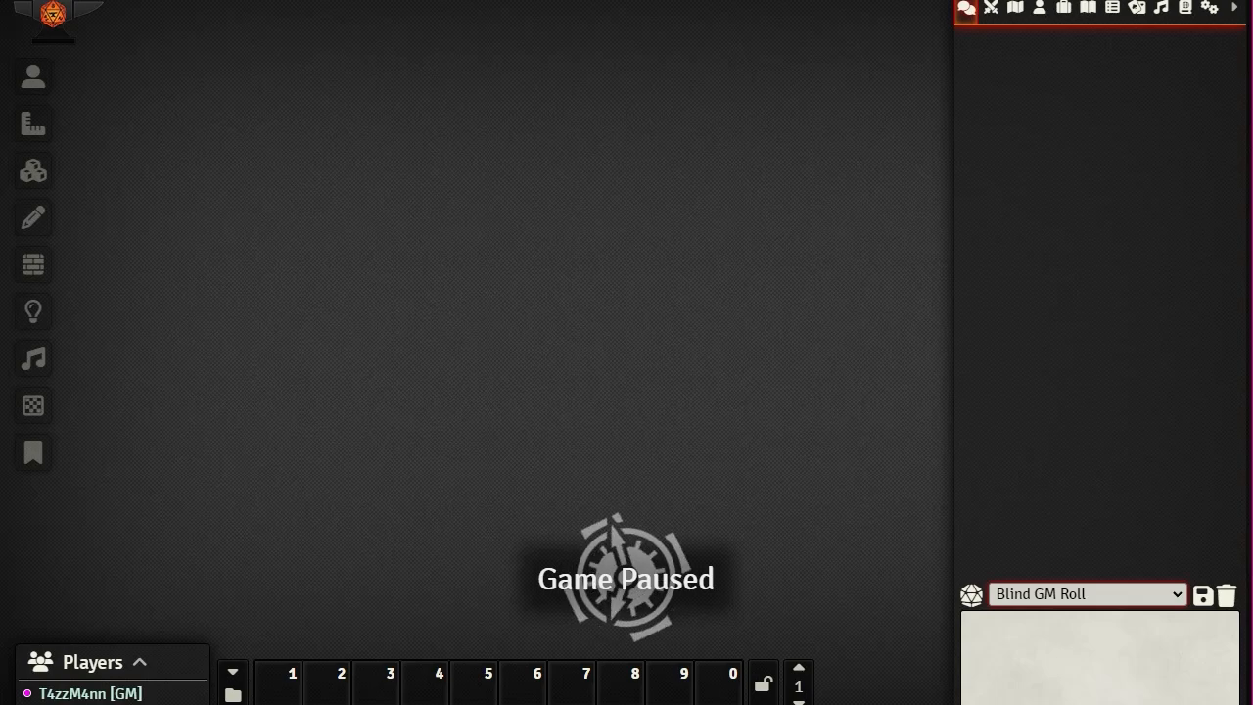
pyautogui.click(1176, 594)
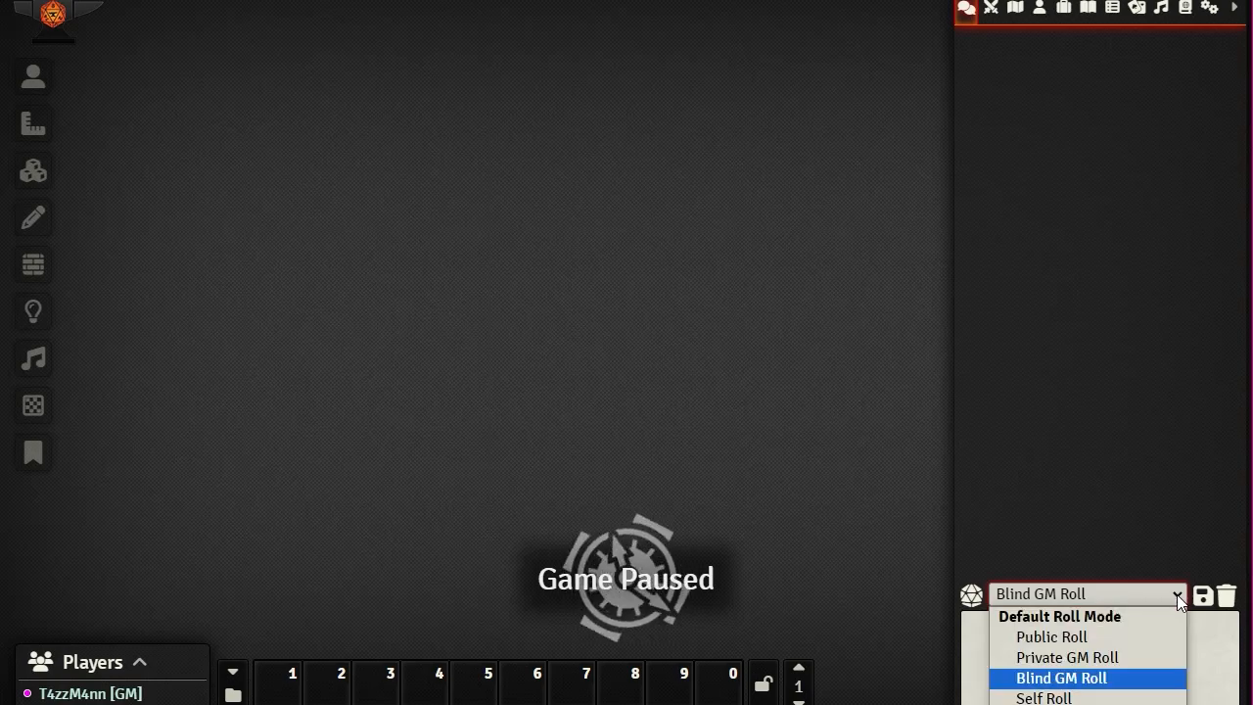
pyautogui.click(1037, 153)
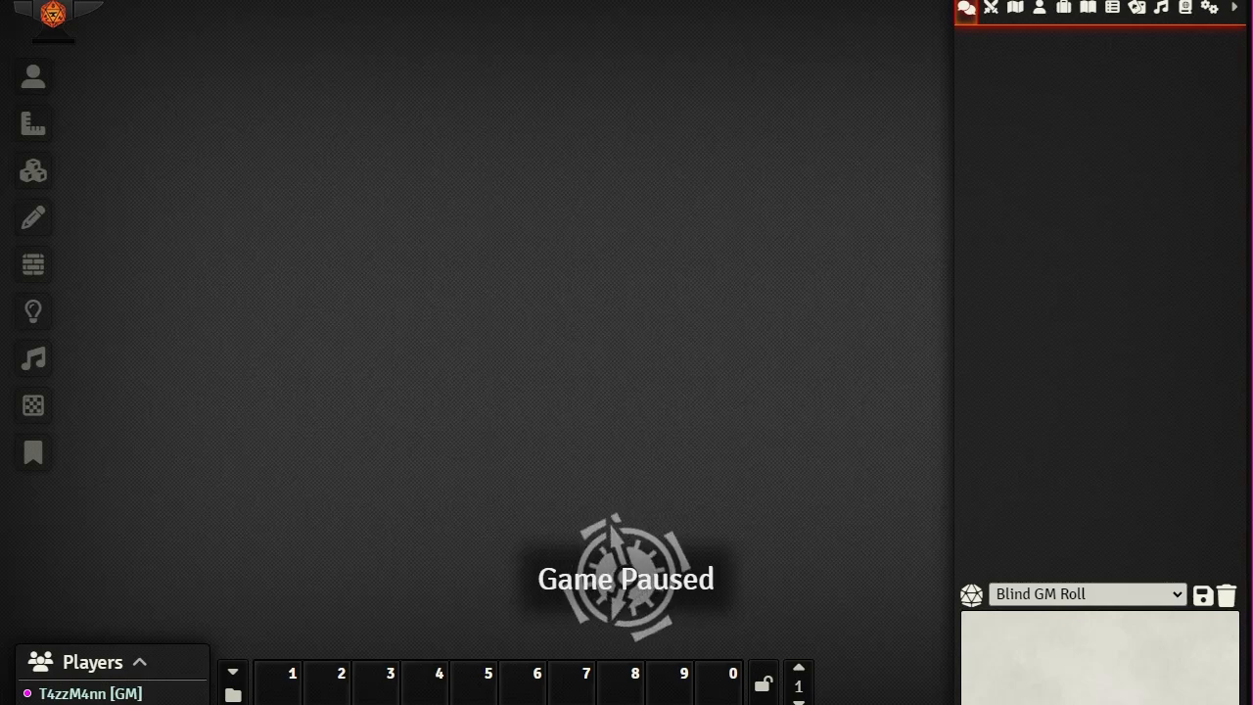
# Step: Edit the previous command into /r 1d20 +3, send it, and expand its breakdown (18, total 21)
pyautogui.click(982, 639)
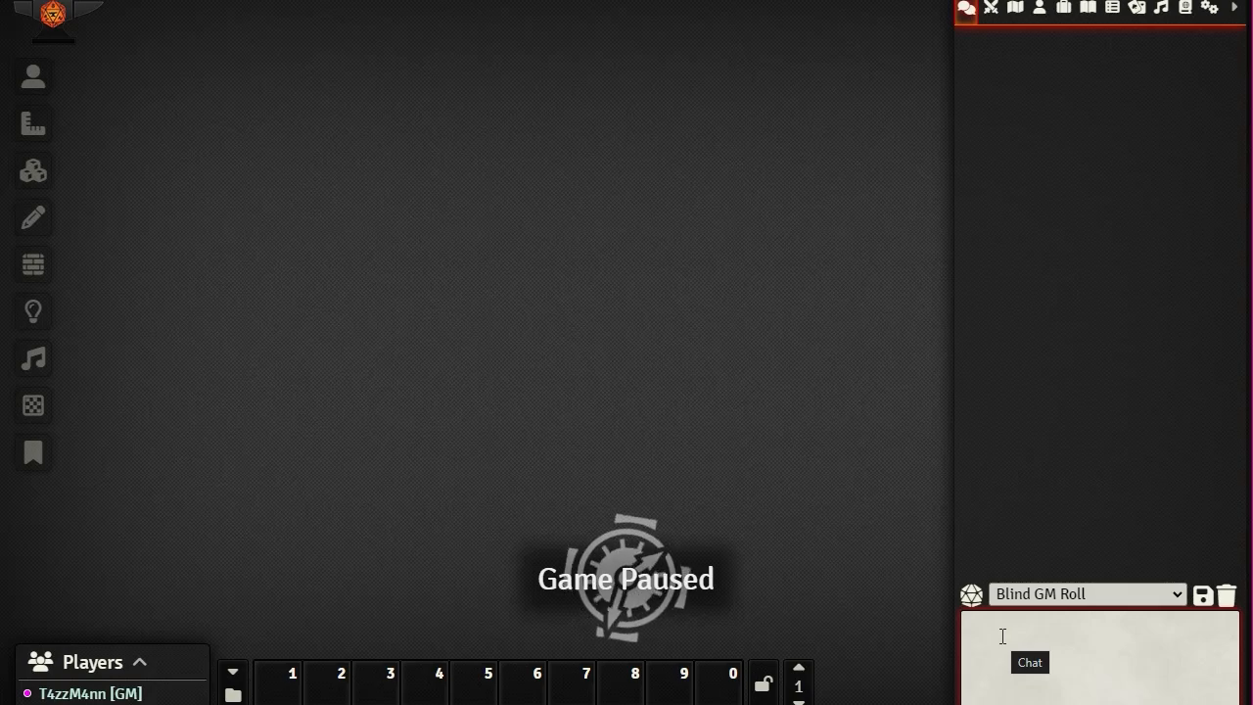
pyautogui.write('/r 1d17 + 2d7')
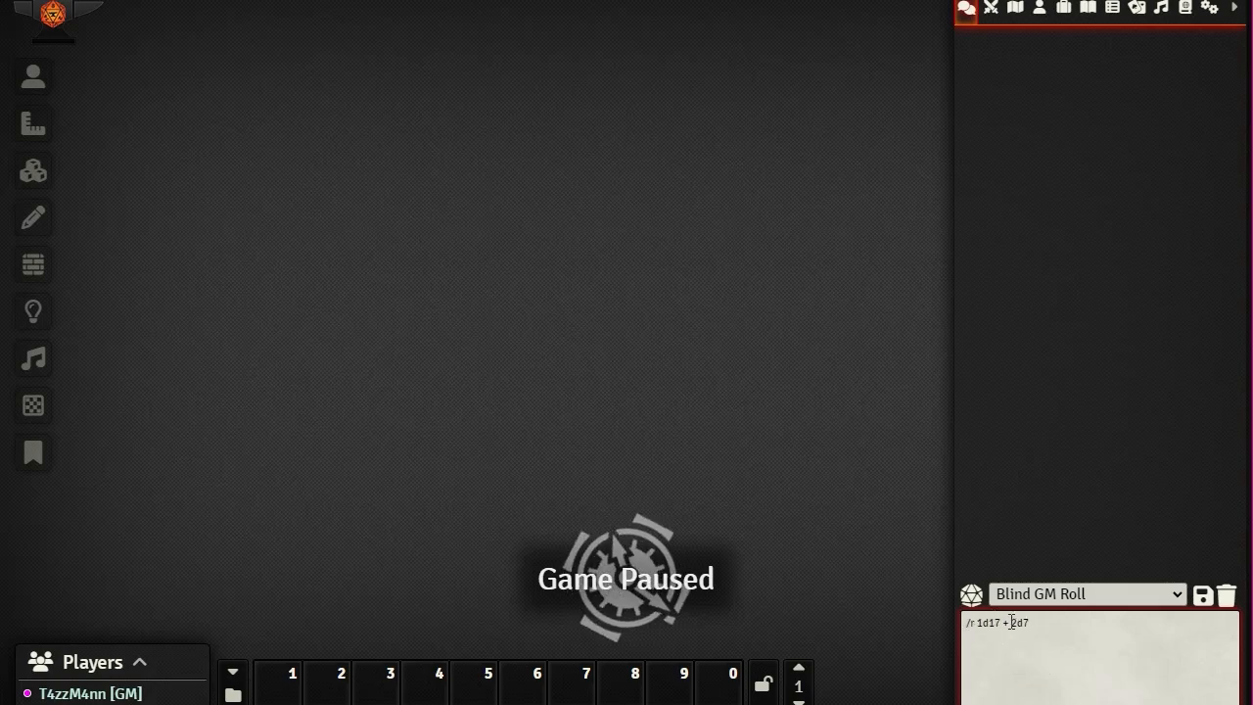
pyautogui.moveTo(1011, 621); pyautogui.dragTo(1034, 620)
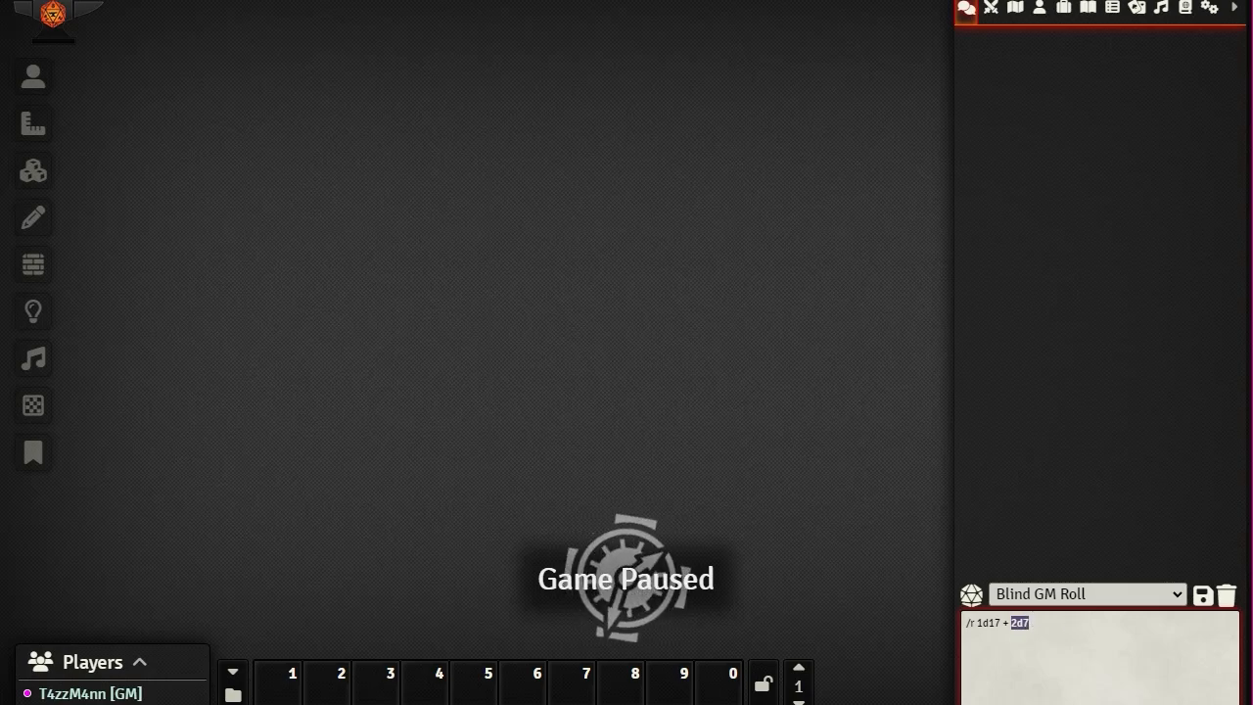
pyautogui.press('BackSpace')
pyautogui.press('BackSpace')
pyautogui.press('BackSpace')
pyautogui.press('BackSpace')
pyautogui.press('BackSpace')
pyautogui.press('BackSpace')
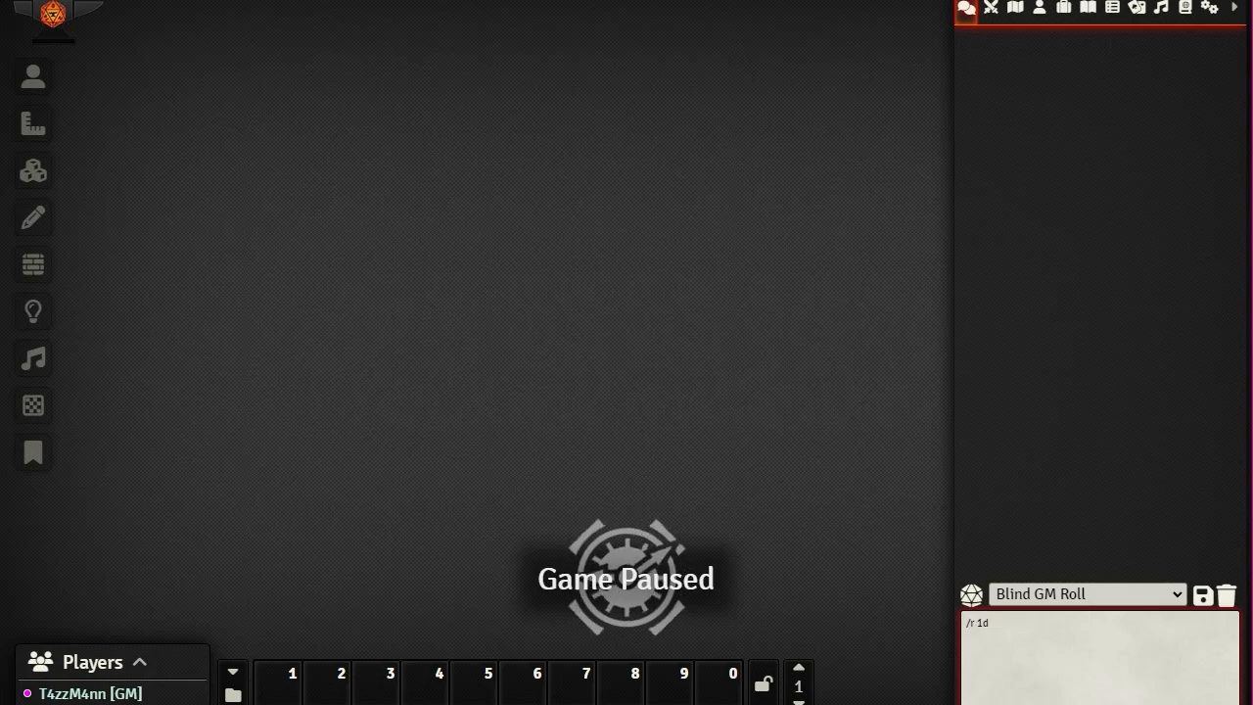
pyautogui.write('20')
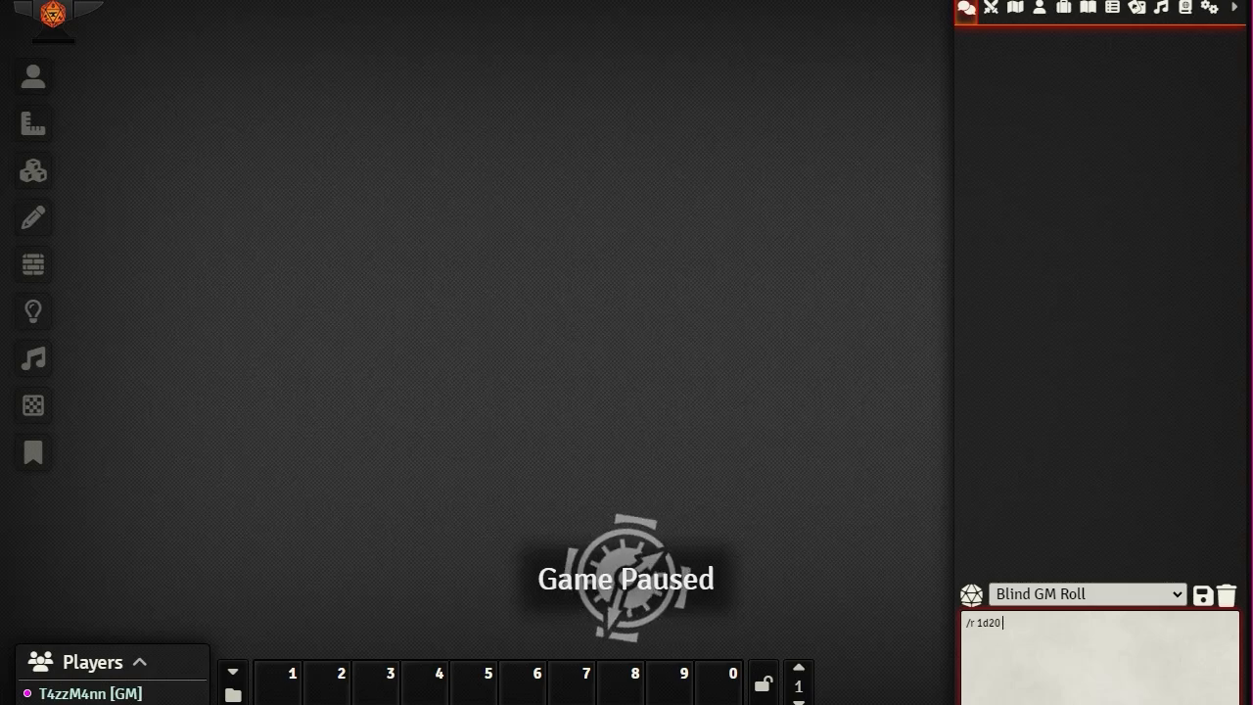
pyautogui.write(' +')
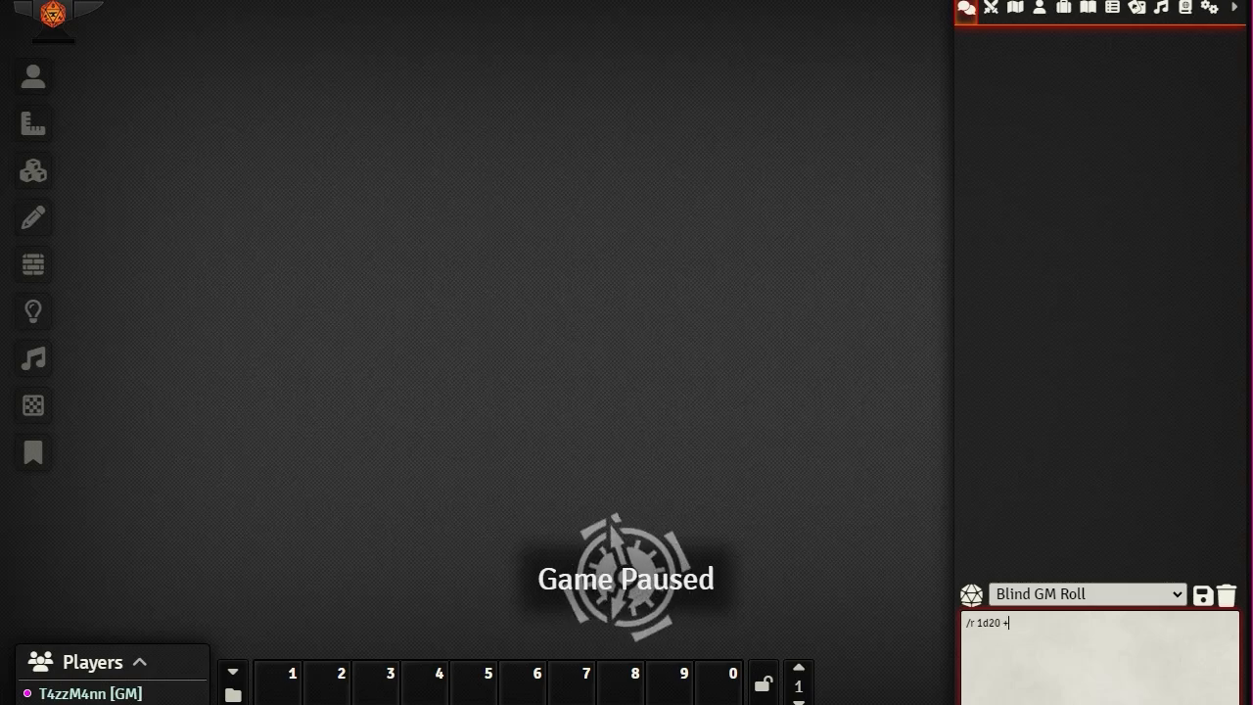
pyautogui.write('3')
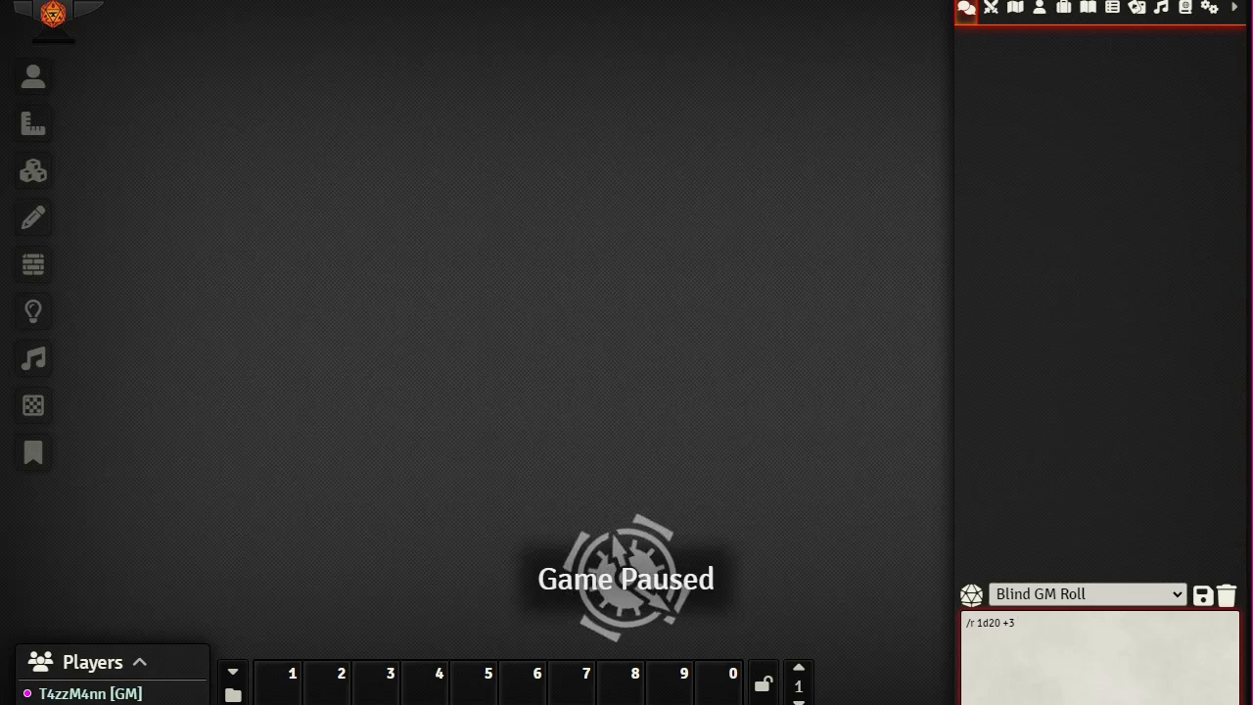
pyautogui.press('Return')
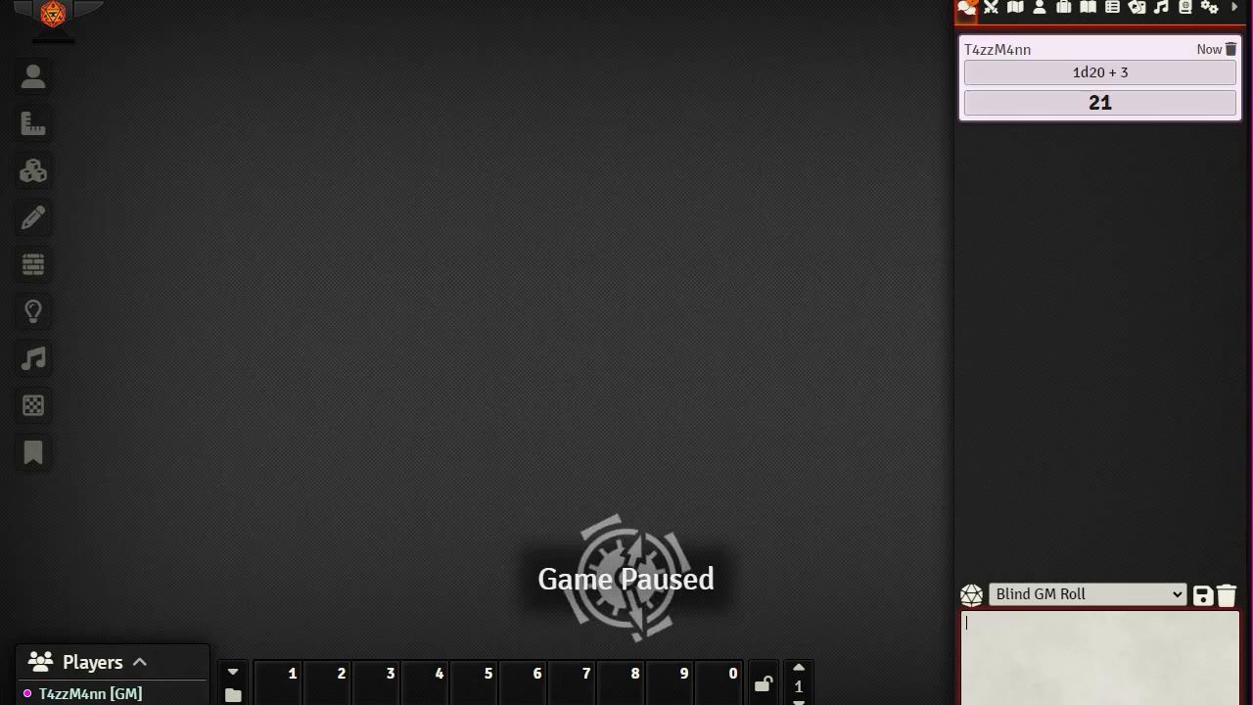
pyautogui.click(1117, 70)
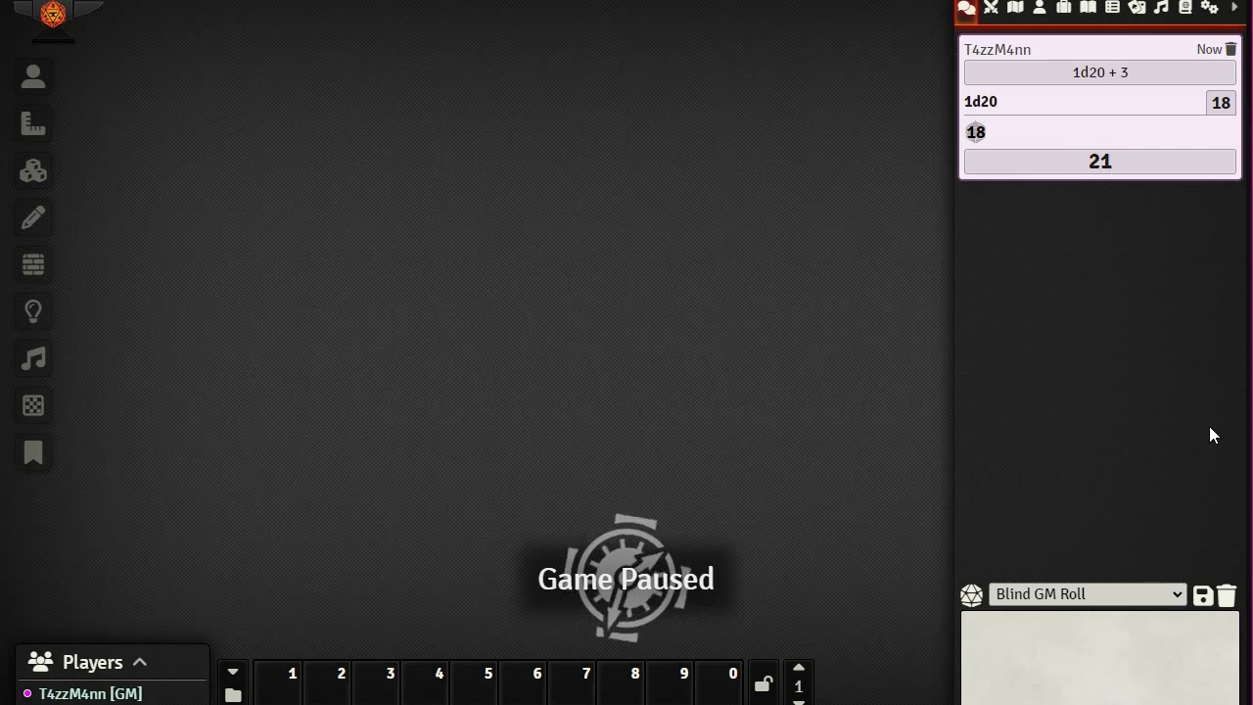
# Step: Roll /r 1d20kh1 in chat and expand its dice breakdown, totalling 17
pyautogui.click(996, 617)
pyautogui.write('/r 1d20+3')
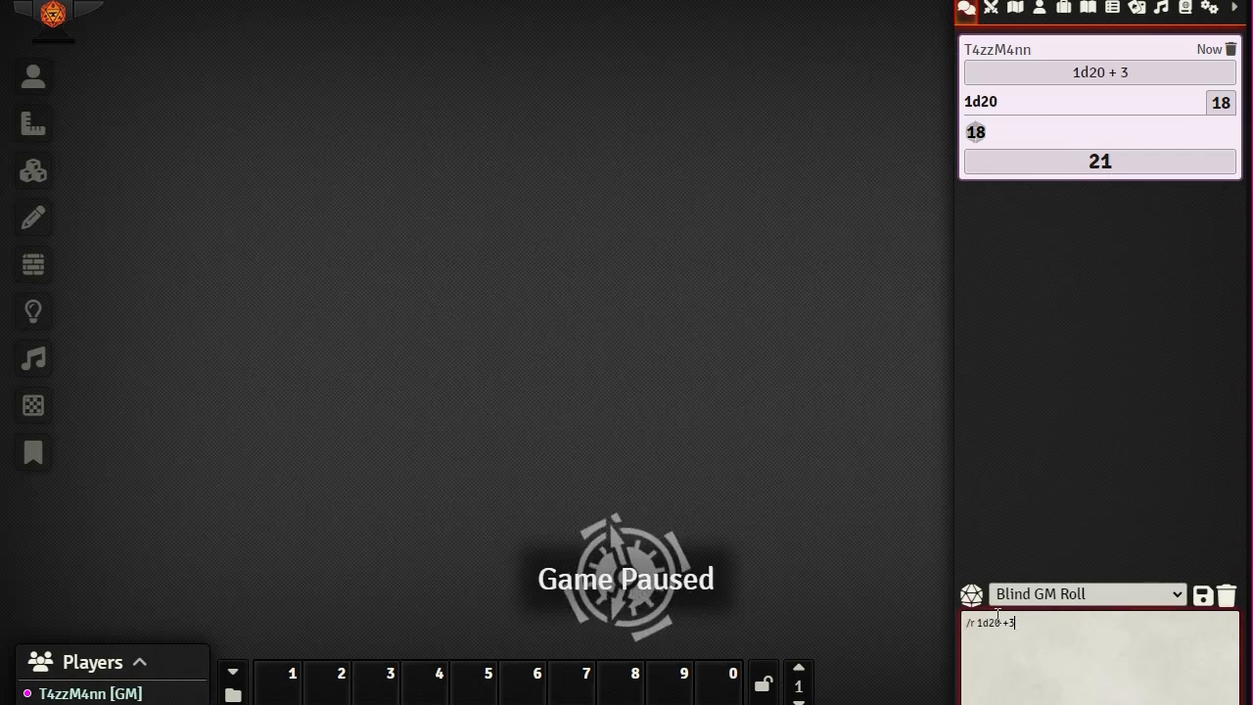
pyautogui.press('BackSpace')
pyautogui.press('BackSpace')
pyautogui.press('BackSpace')
pyautogui.press('BackSpace')
pyautogui.press('BackSpace')
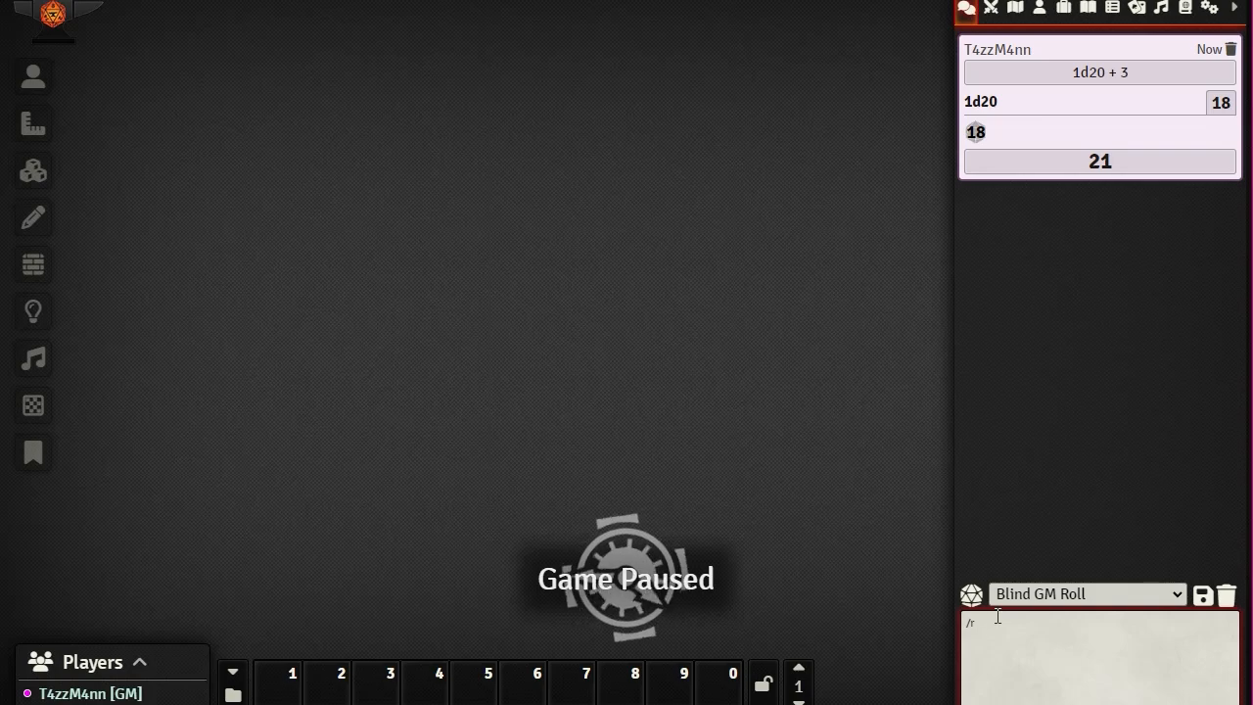
pyautogui.write('1d20')
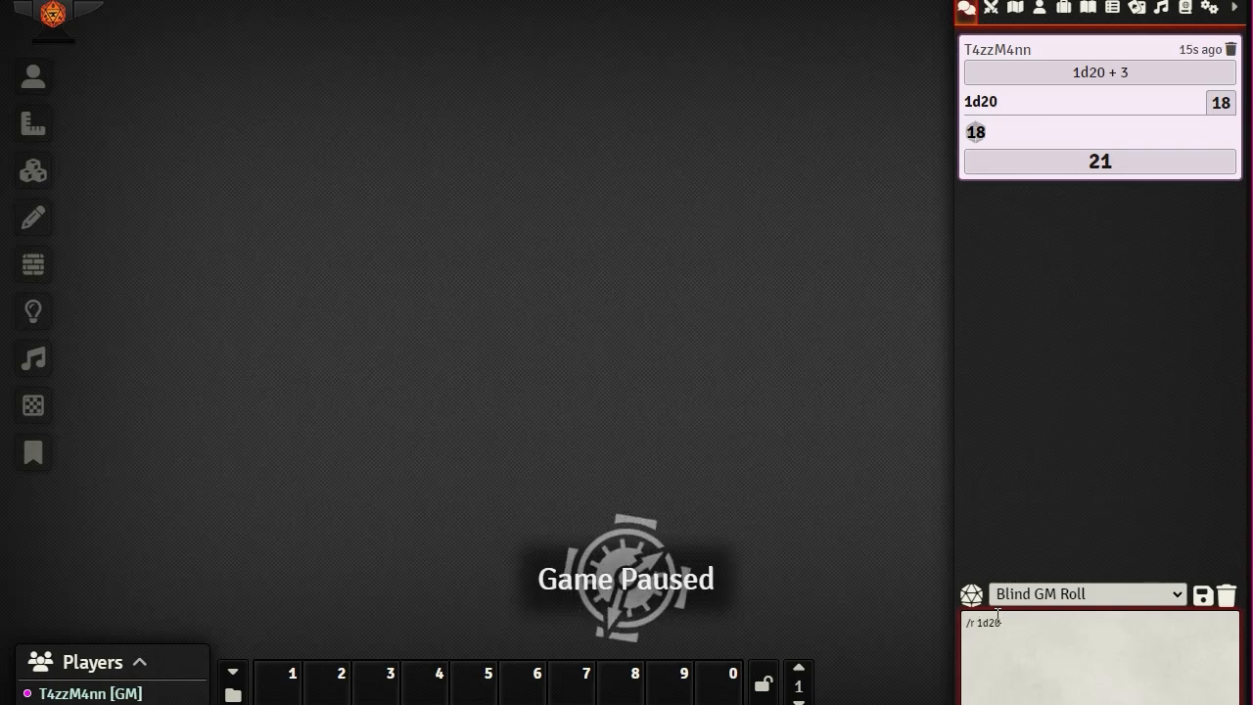
pyautogui.write('kh')
pyautogui.write('1')
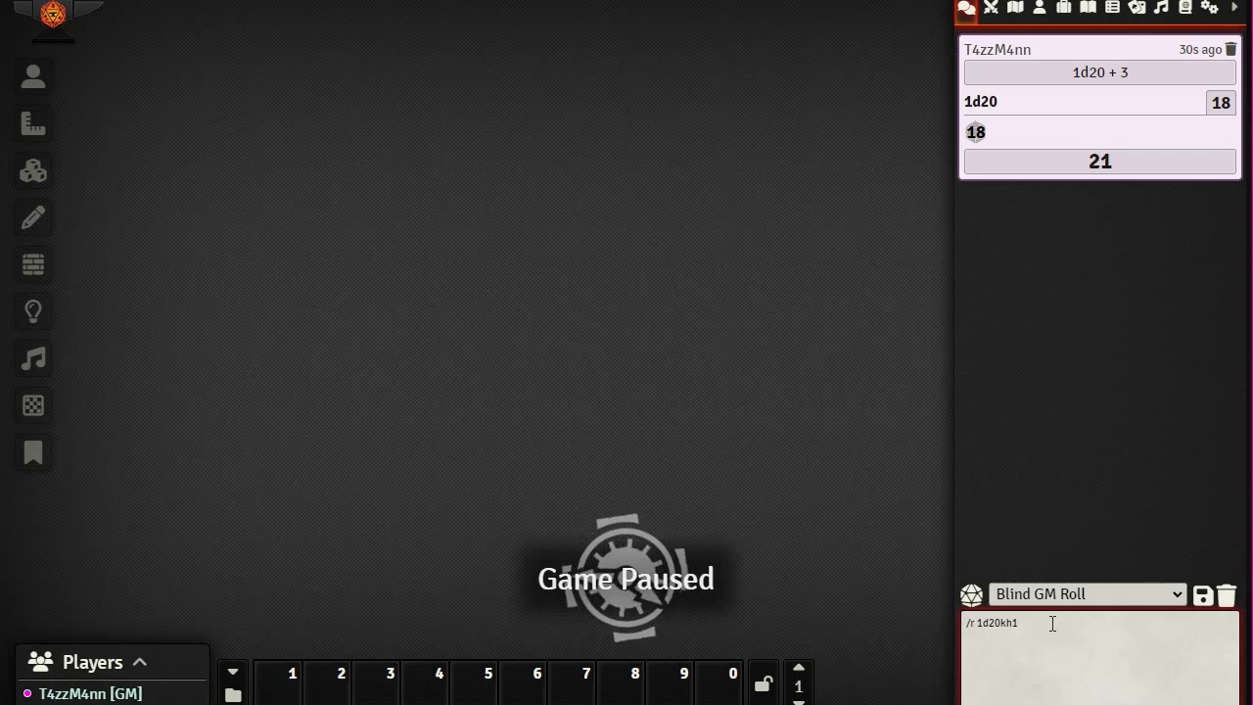
pyautogui.press('Return')
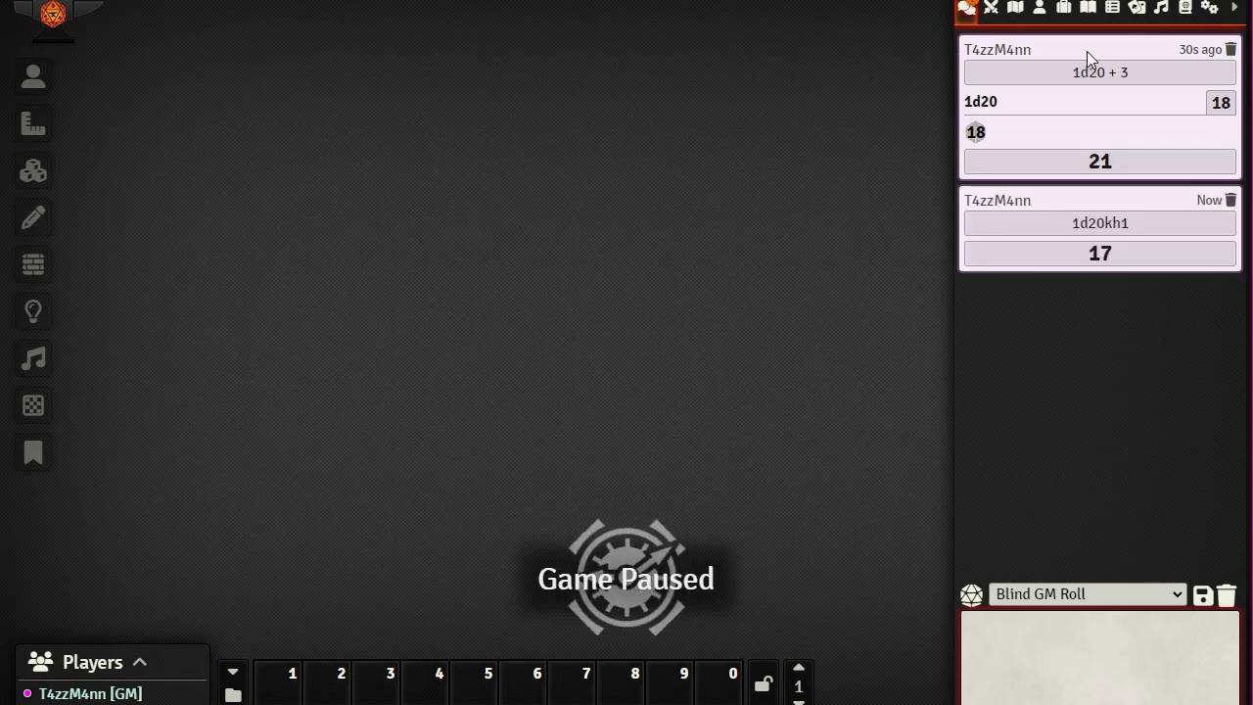
pyautogui.click(1071, 249)
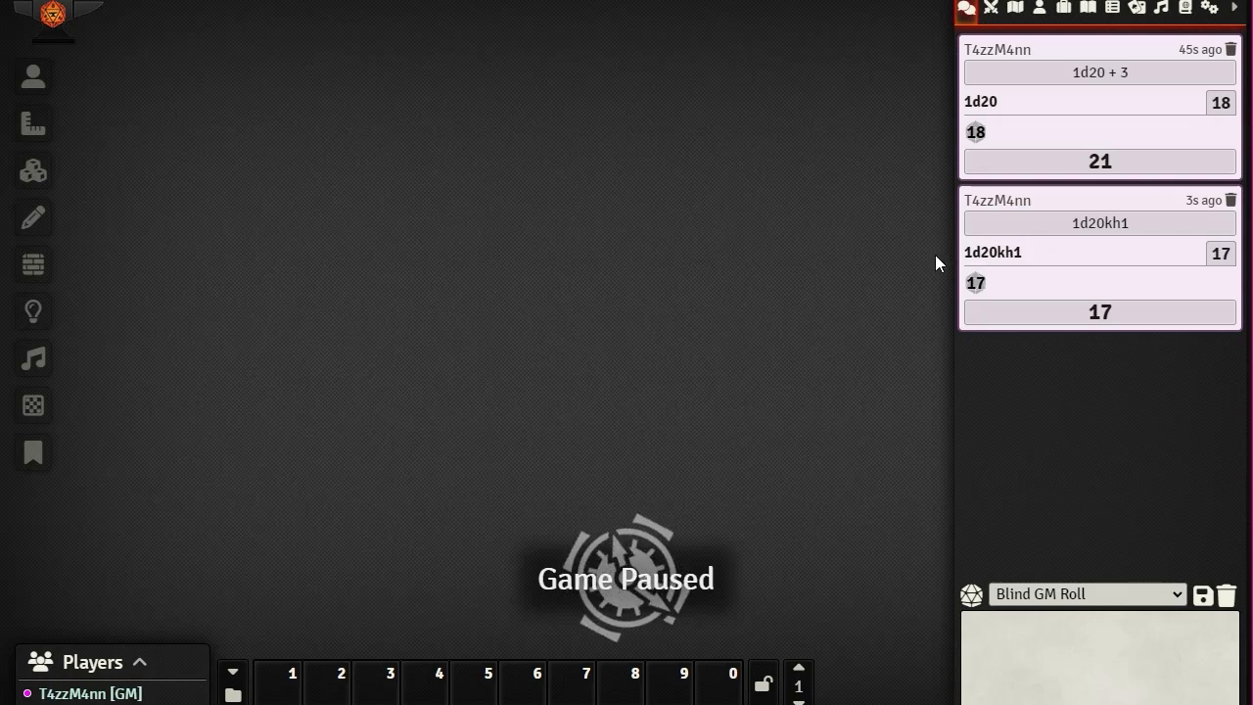
# Step: Roll 2d20kh1 from the recalled command and expand it to show dice 1 and 18
pyautogui.click(1091, 623)
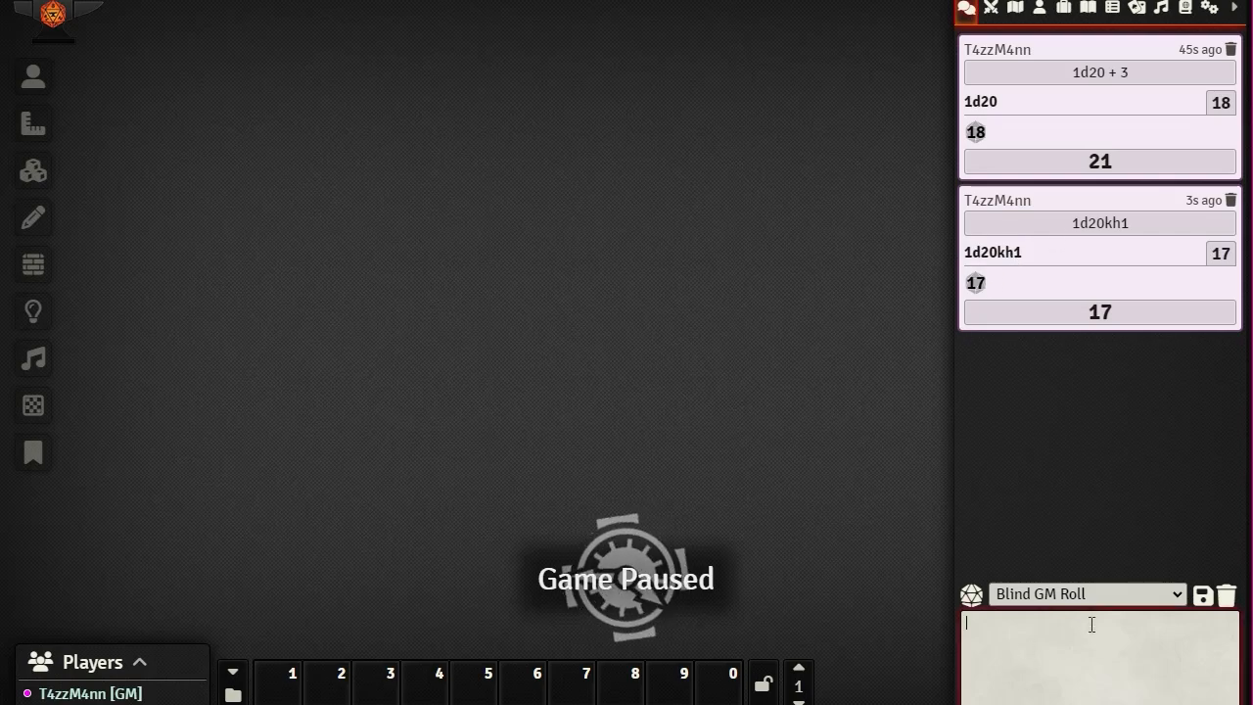
pyautogui.press('Up')
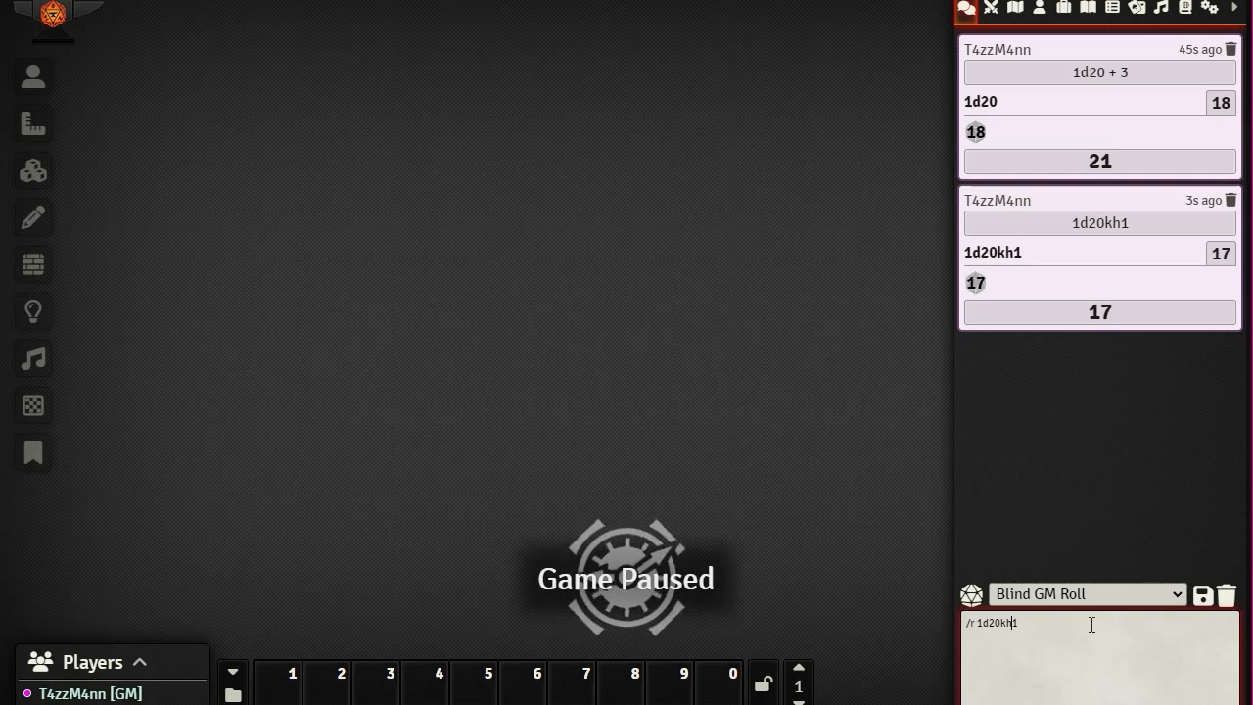
pyautogui.hotkey('shift', 'Left')
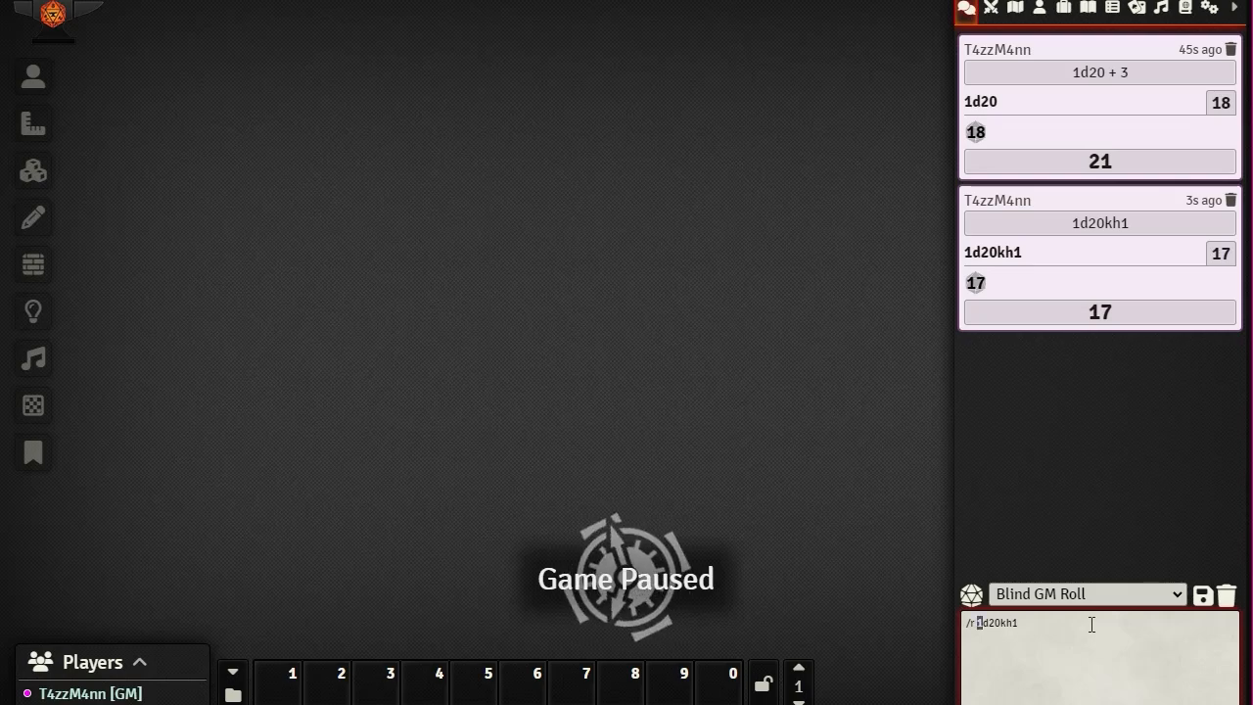
pyautogui.write('2')
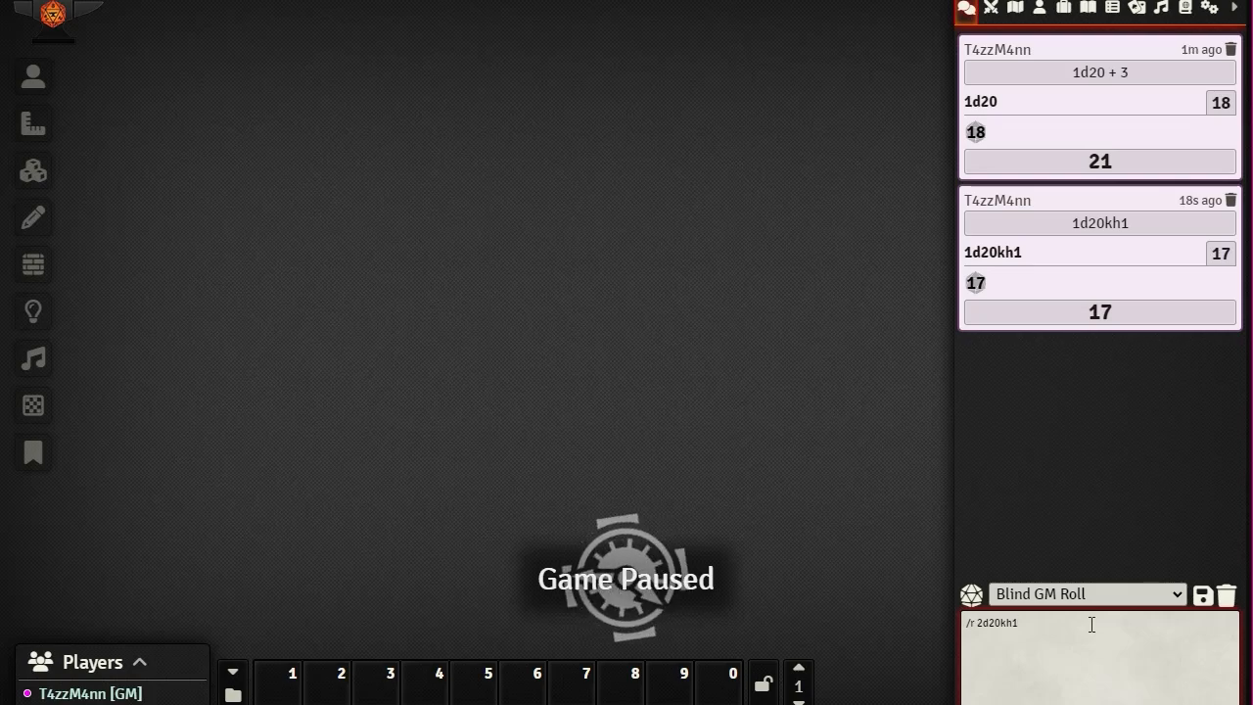
pyautogui.press('Return')
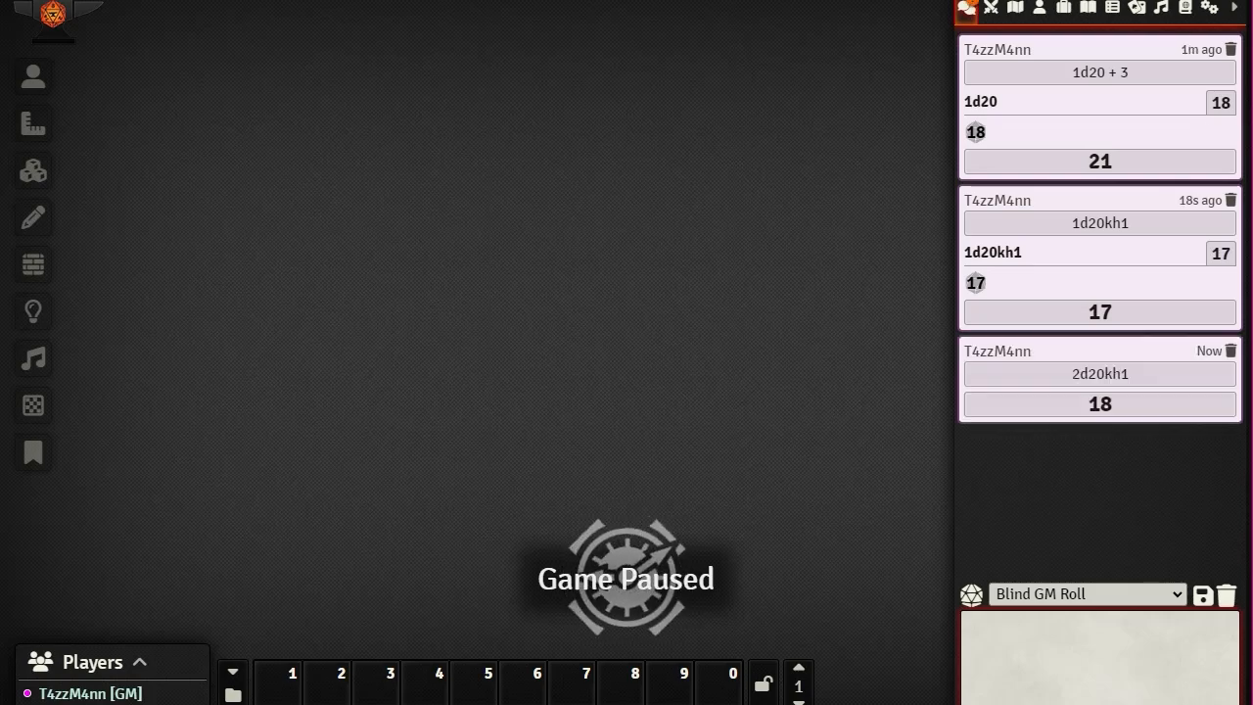
pyautogui.click(1089, 380)
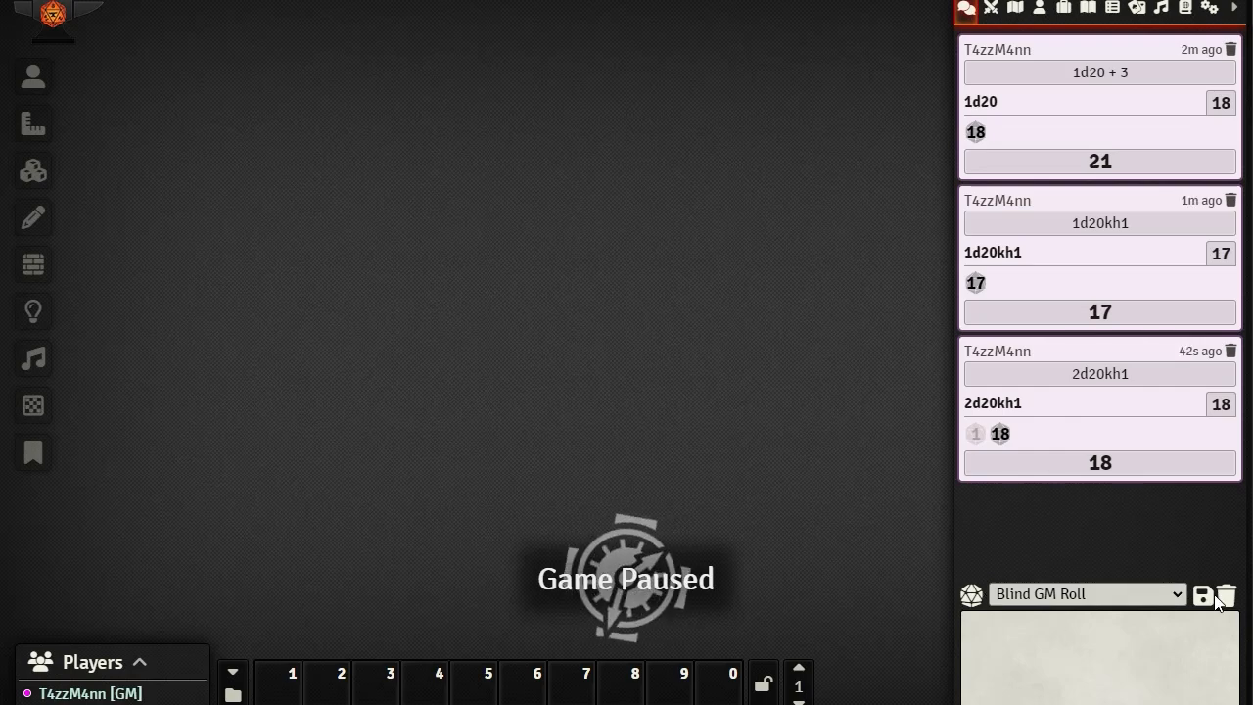
# Step: Switch the chat roll mode from Blind GM Roll to Public Roll
pyautogui.click(1180, 596)
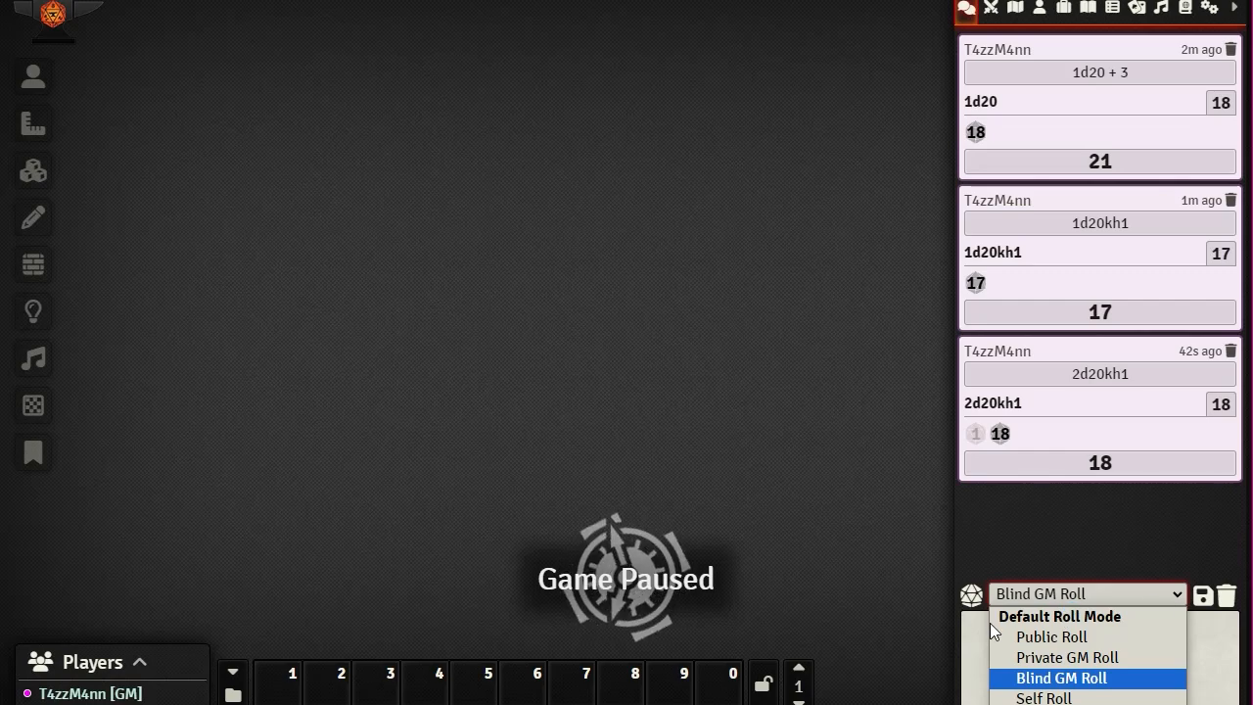
pyautogui.click(1061, 677)
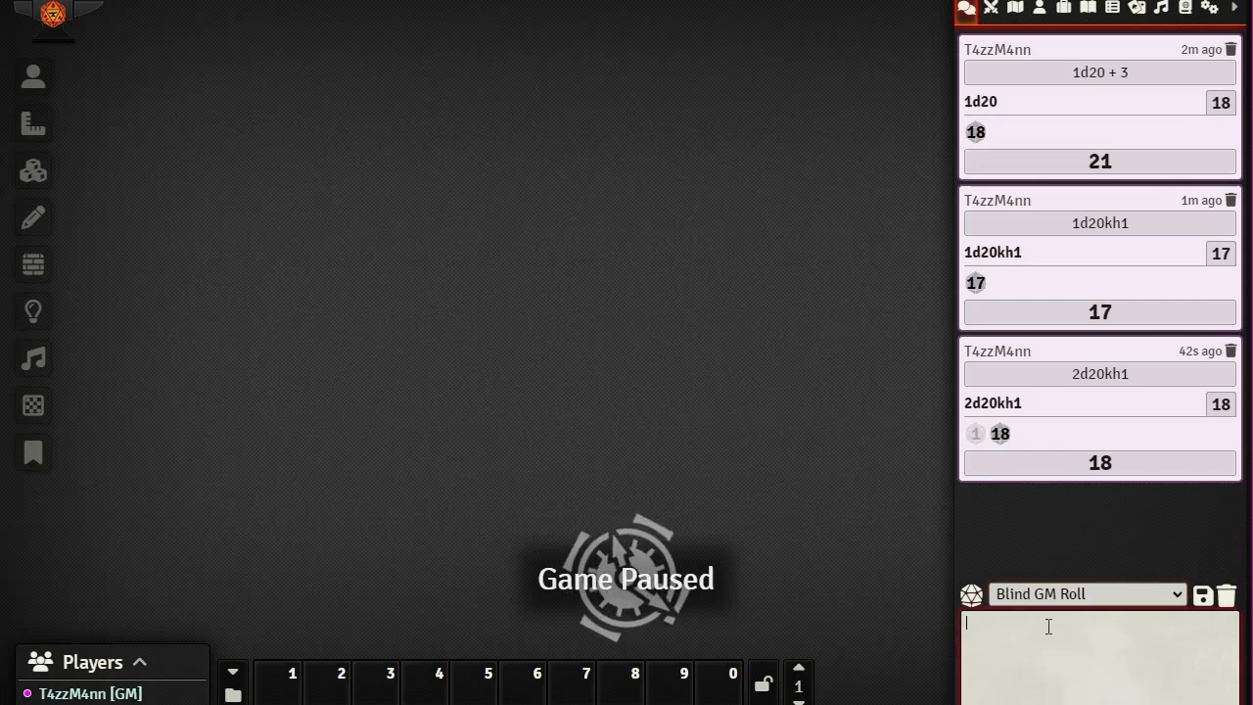
pyautogui.click(1065, 596)
pyautogui.click(1051, 636)
# Step: Try the /gmr, /br and /sr chat commands, erasing each to leave the chat box empty
pyautogui.click(996, 625)
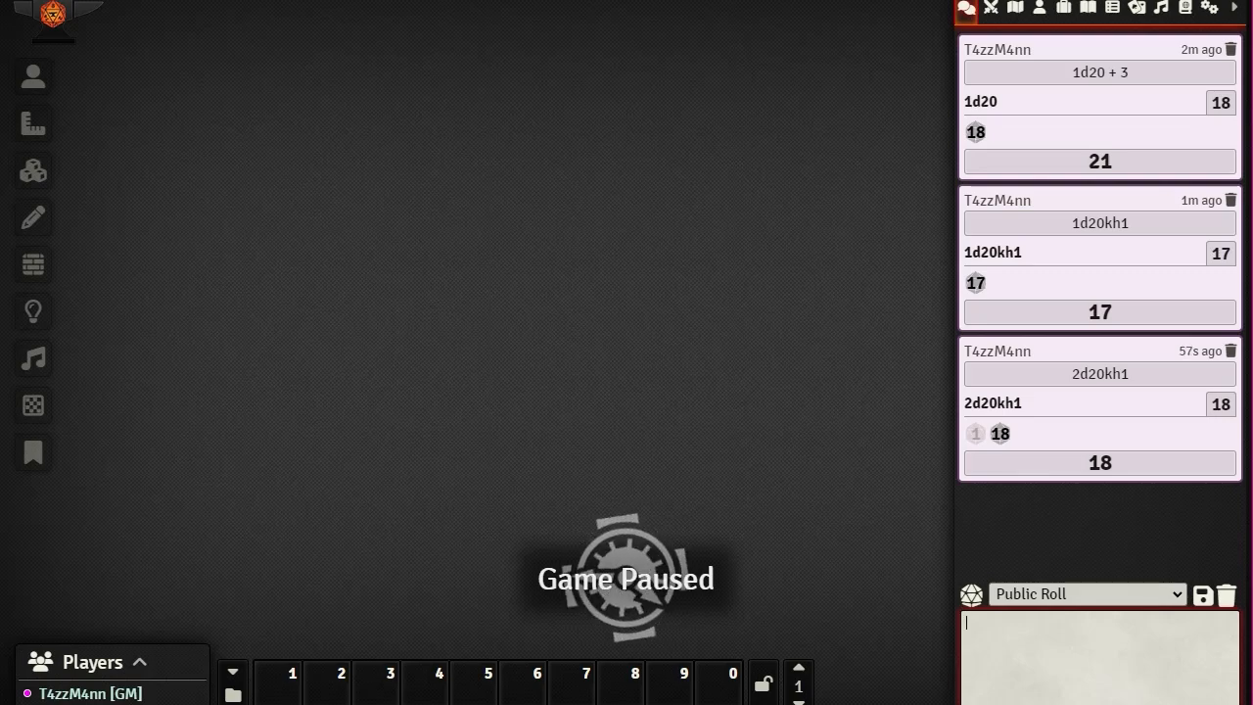
pyautogui.write('/gmr')
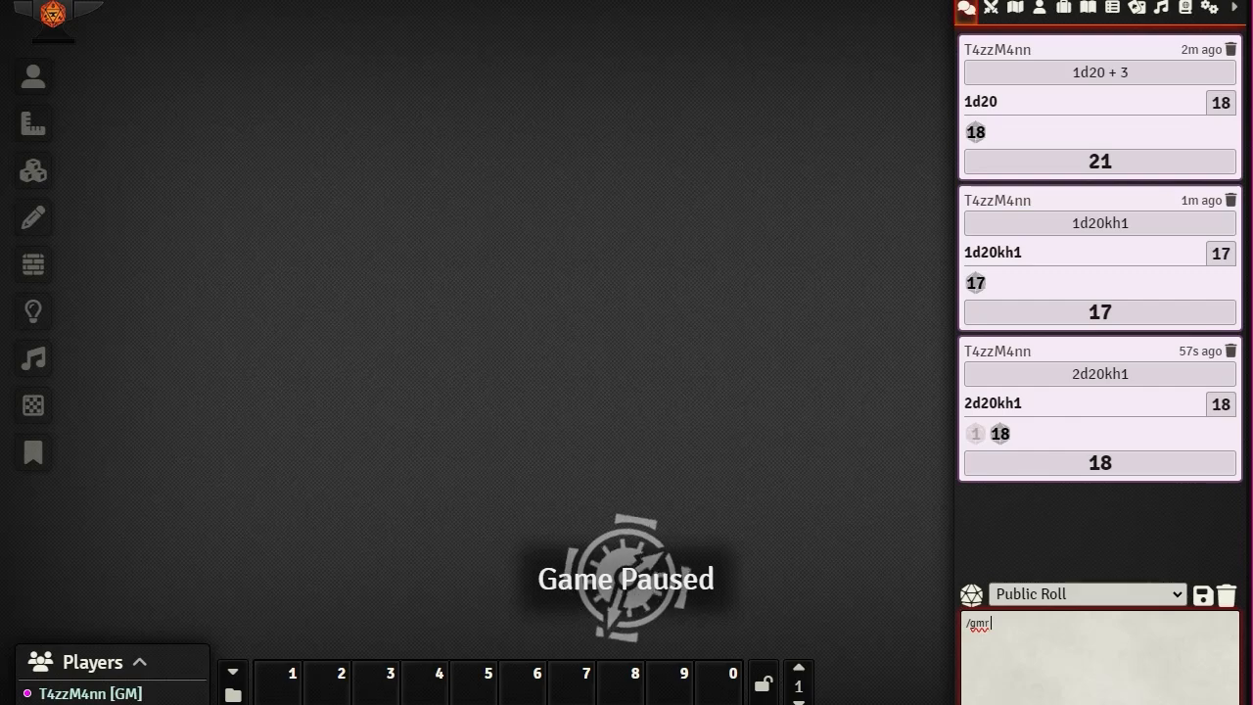
pyautogui.press('BackSpace')
pyautogui.press('BackSpace')
pyautogui.press('BackSpace')
pyautogui.press('BackSpace')
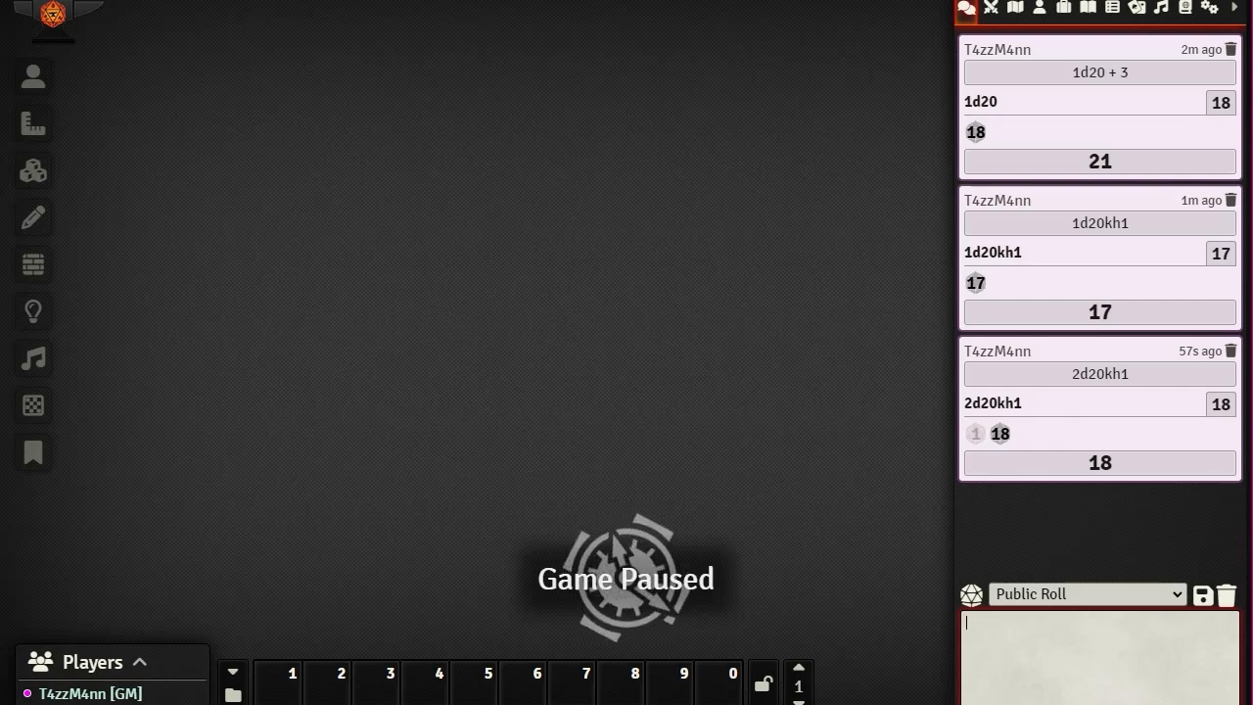
pyautogui.write('/')
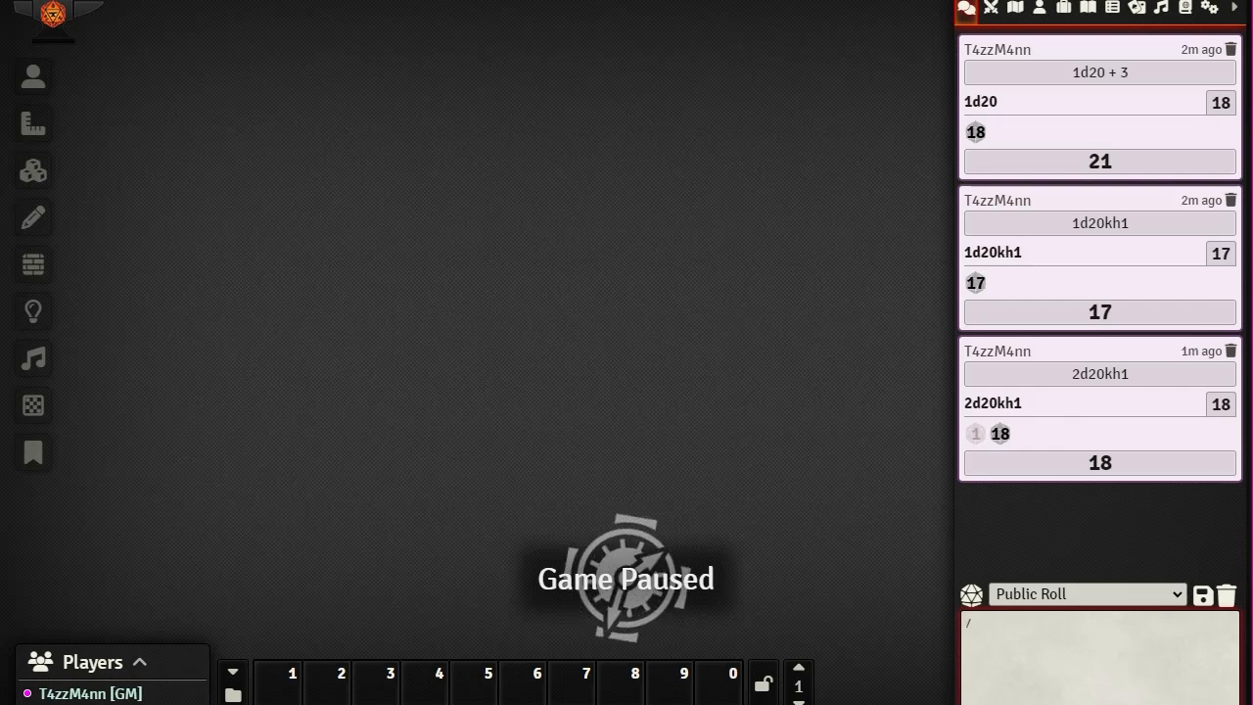
pyautogui.write('br')
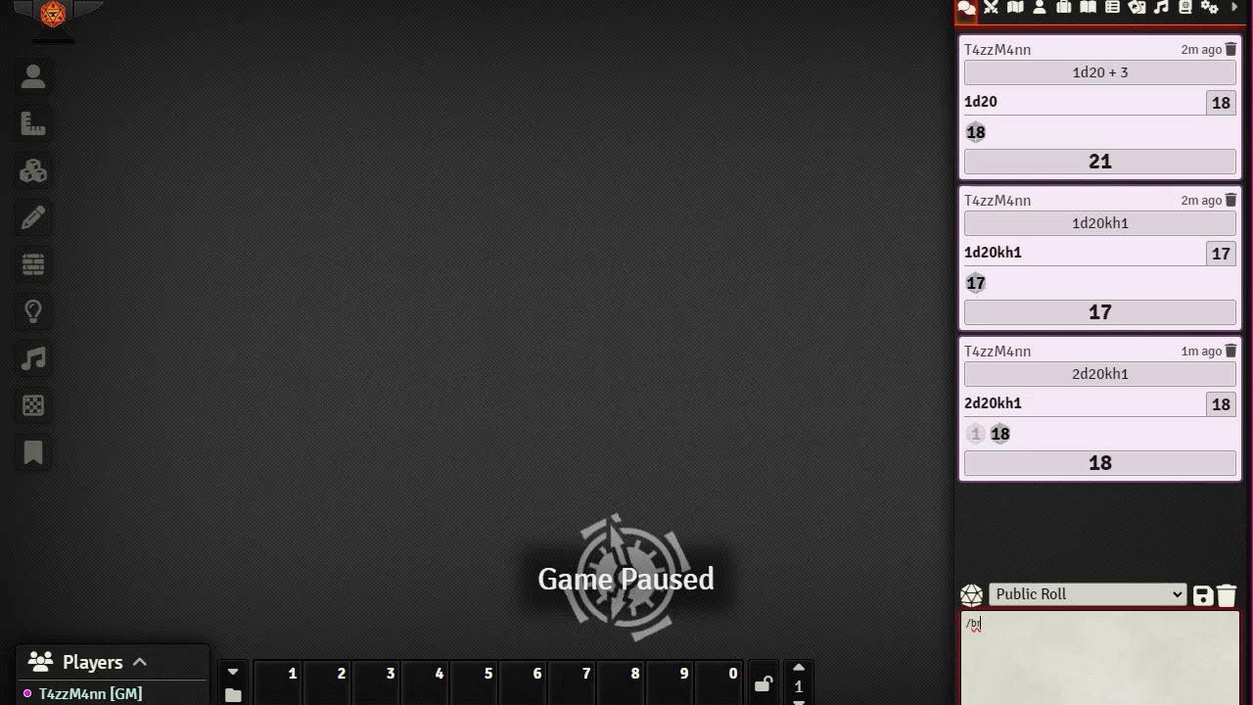
pyautogui.press('BackSpace')
pyautogui.press('BackSpace')
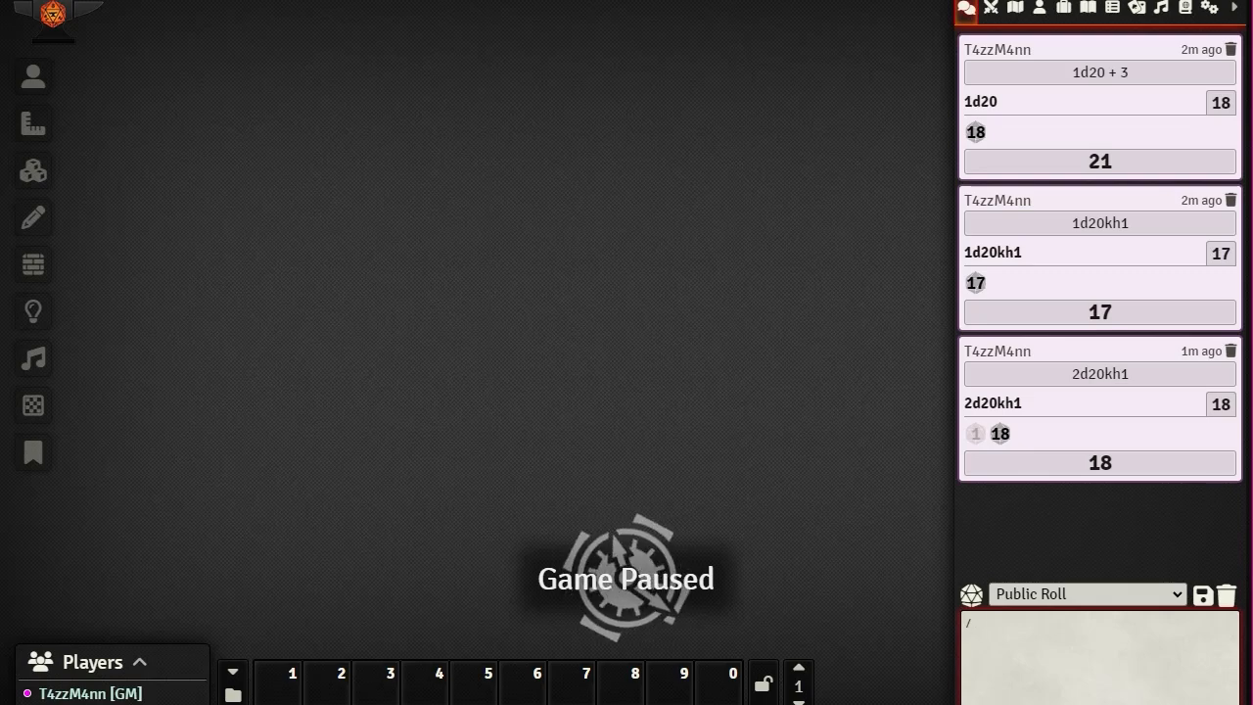
pyautogui.write('sr')
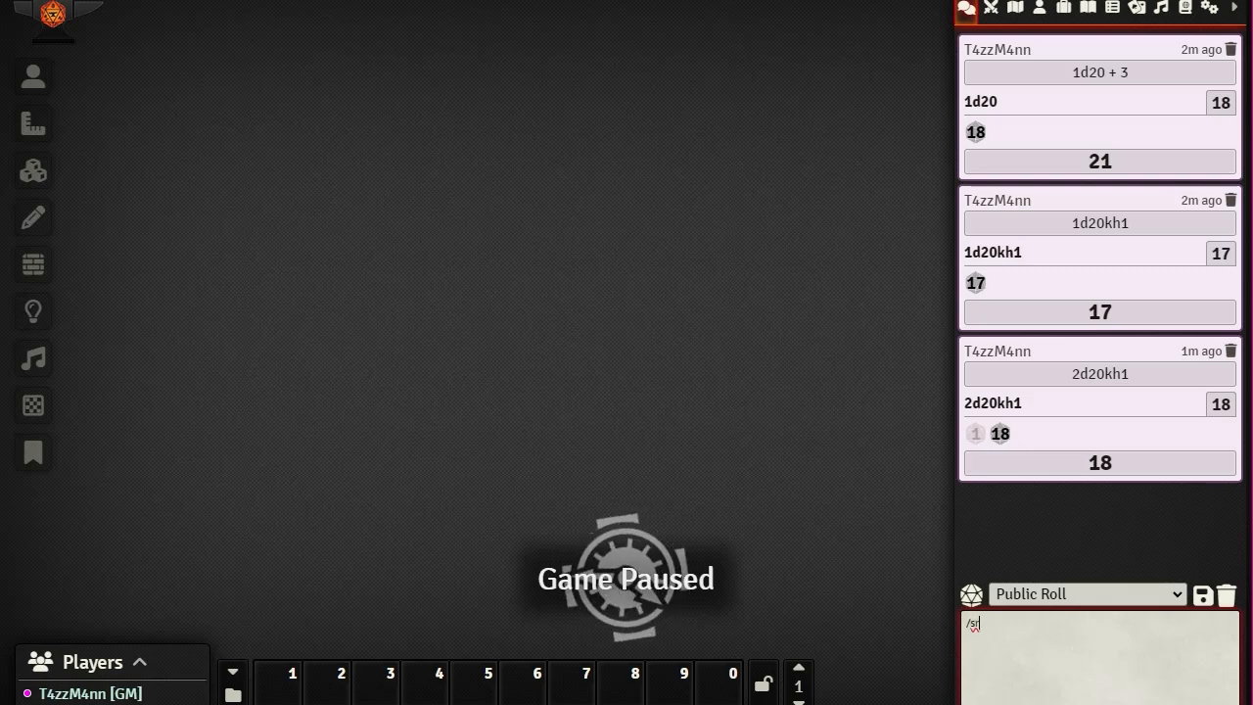
pyautogui.press('BackSpace')
pyautogui.press('BackSpace')
pyautogui.press('BackSpace')
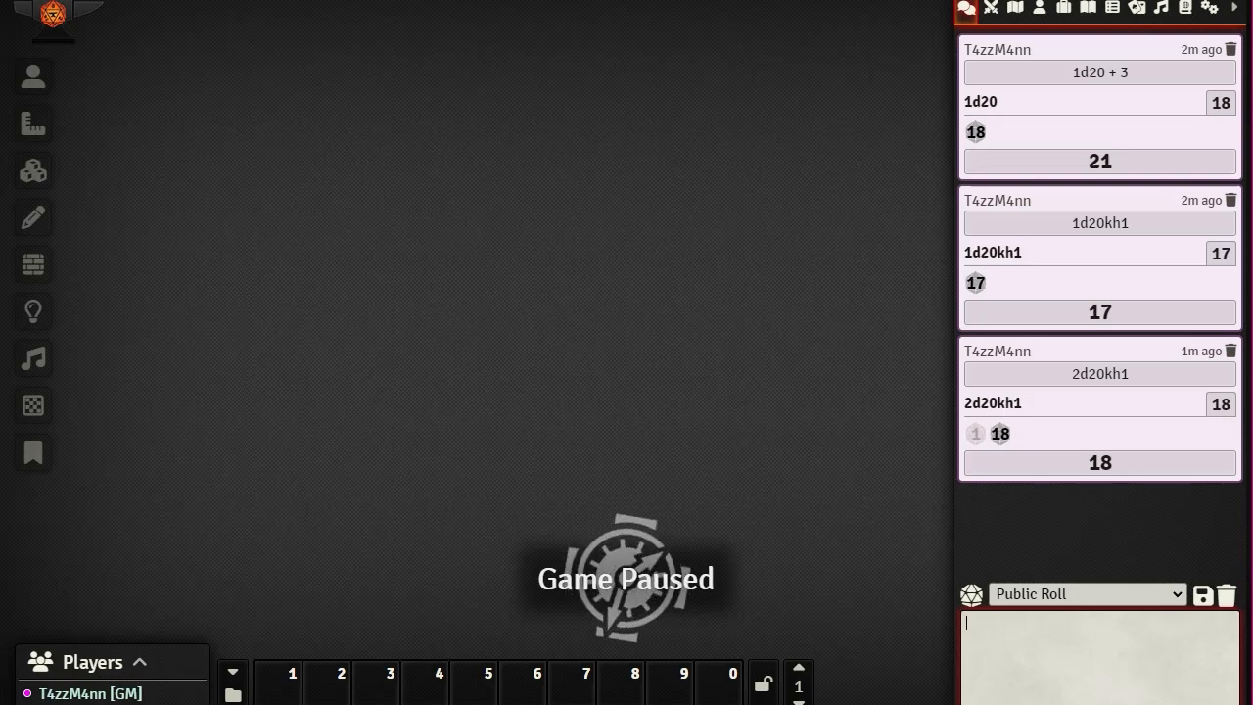
# Step: Delete all chat messages after confirming, then show the Combat Tracker with no encounter
pyautogui.click(1229, 599)
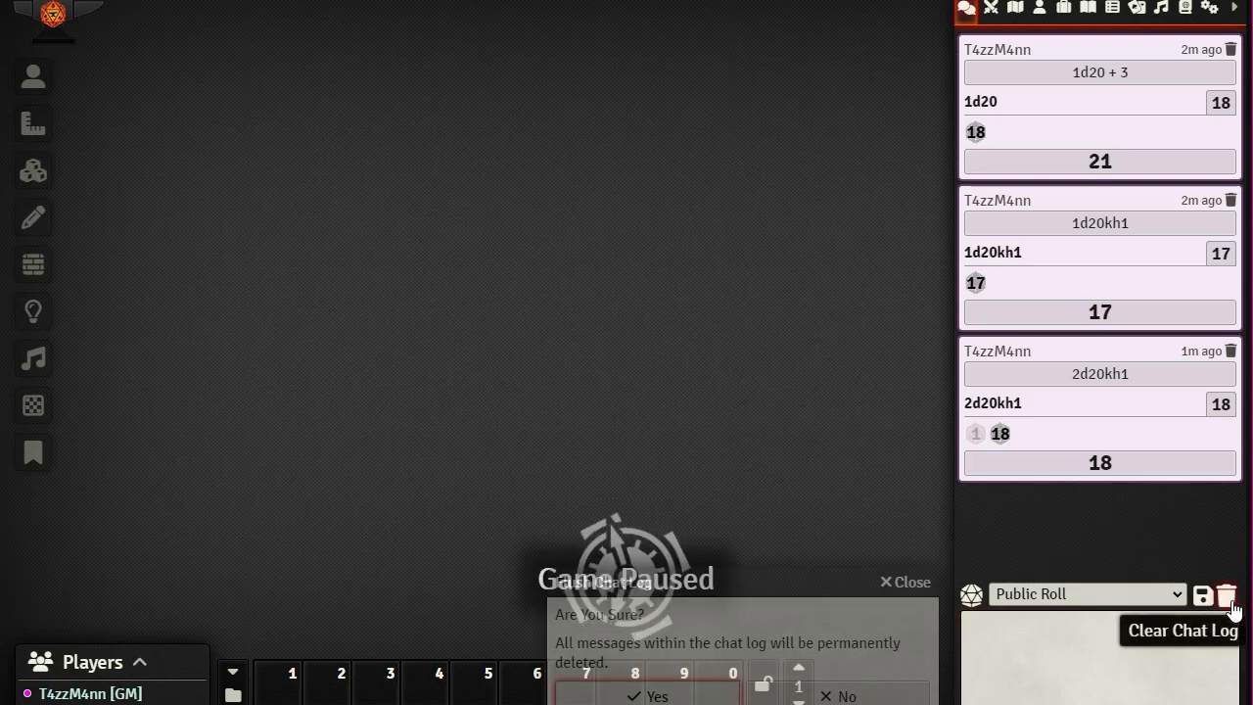
pyautogui.click(621, 695)
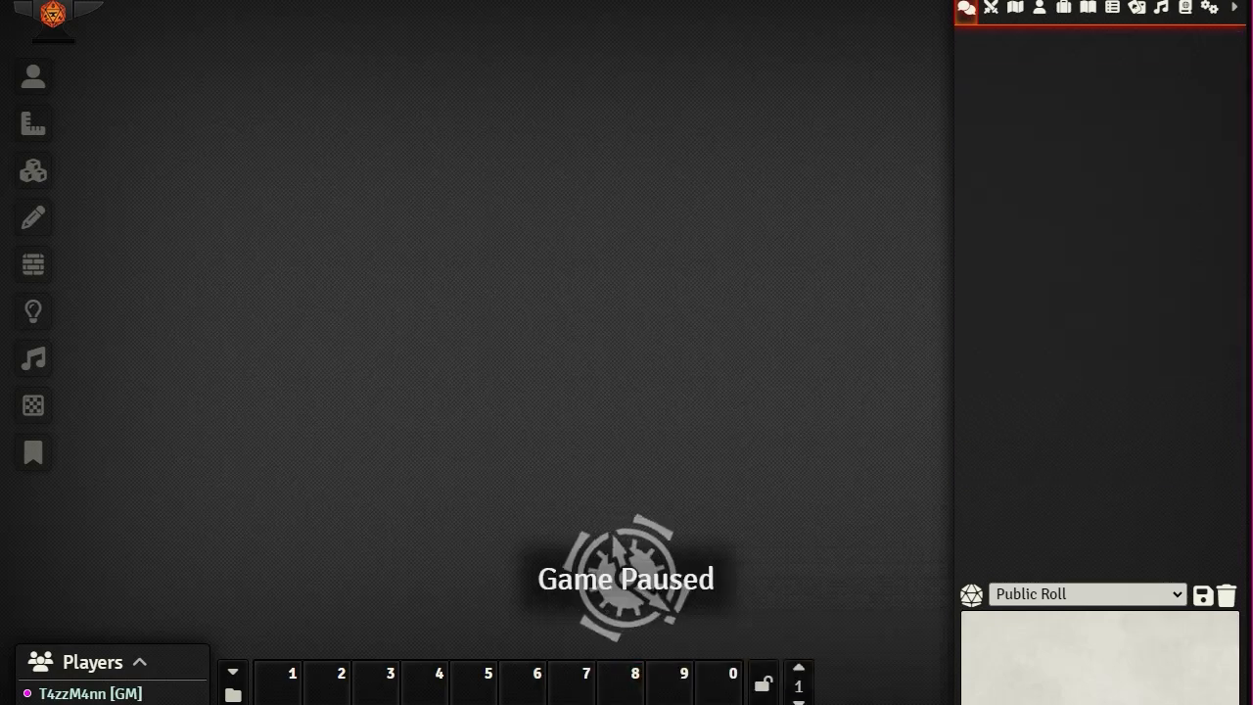
pyautogui.click(990, 10)
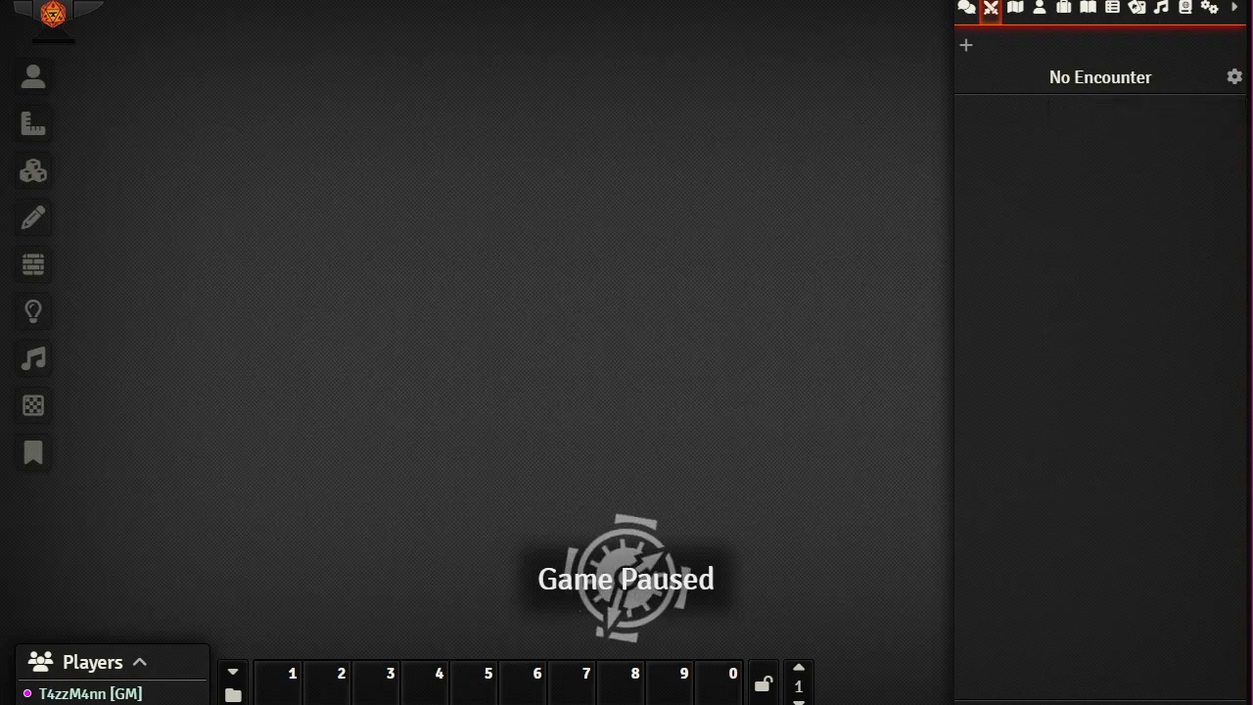
# Step: Create a new scene named 'test' from the Scenes directory
pyautogui.click(1014, 9)
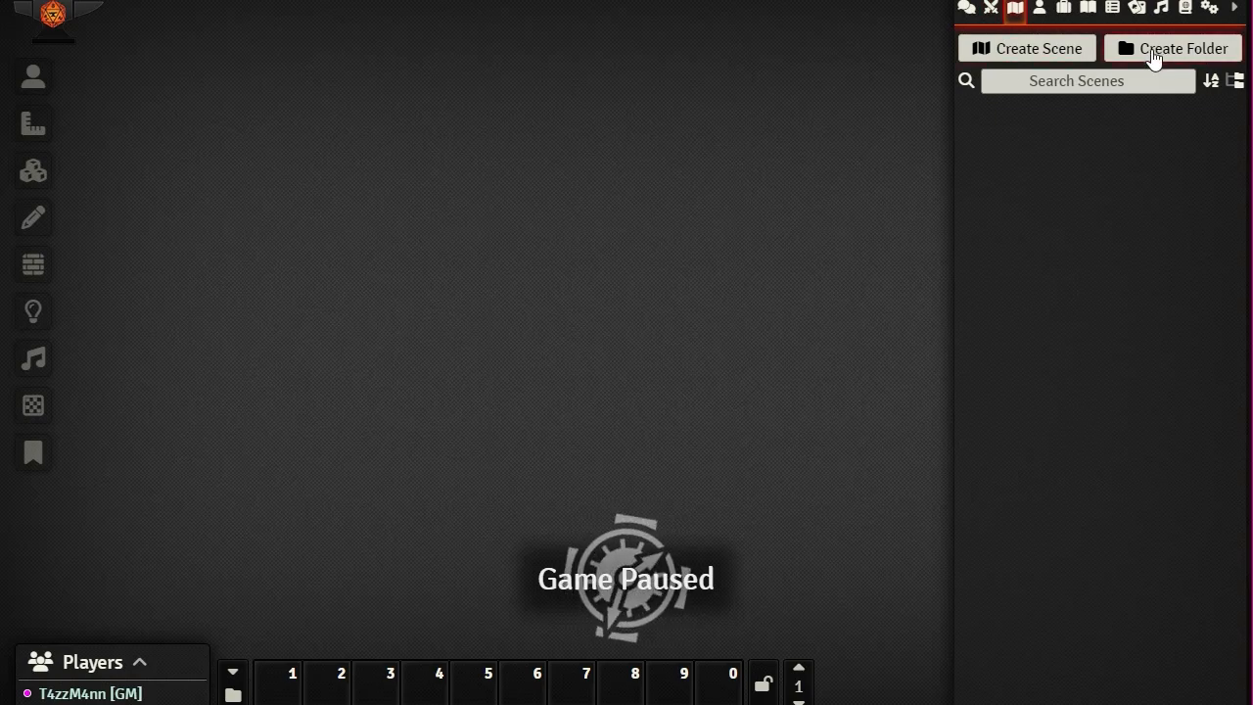
pyautogui.click(1037, 49)
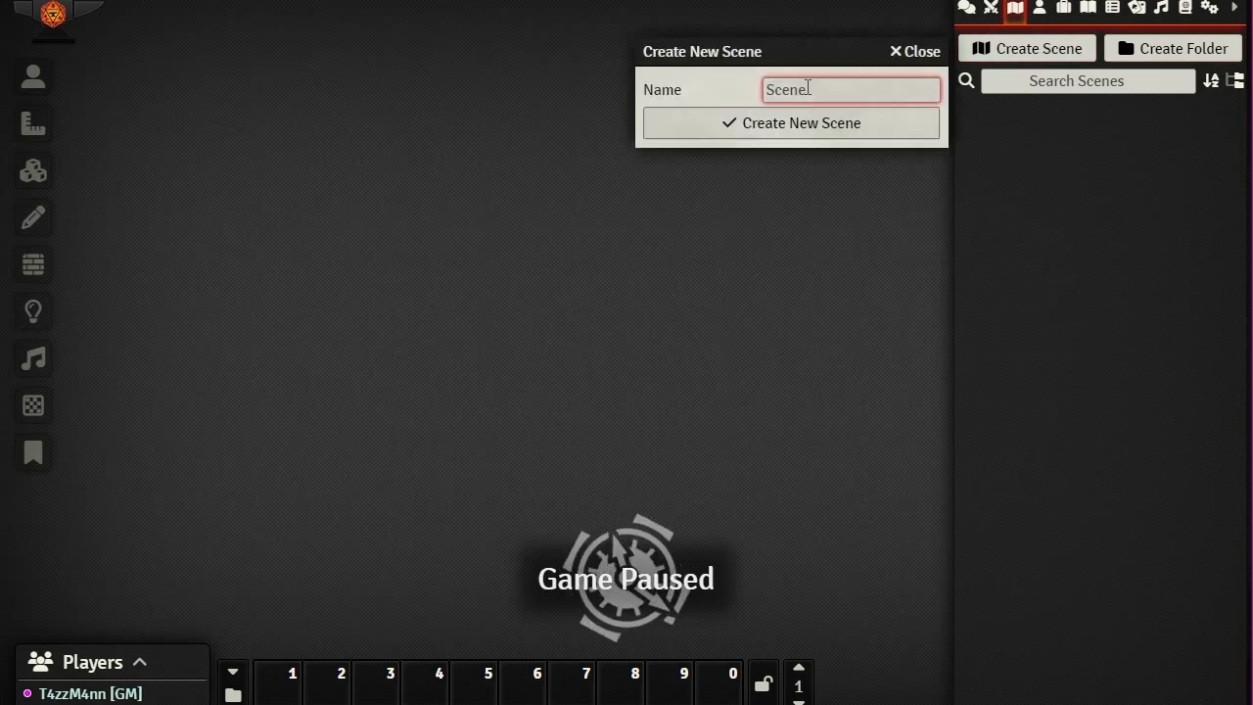
pyautogui.write('test')
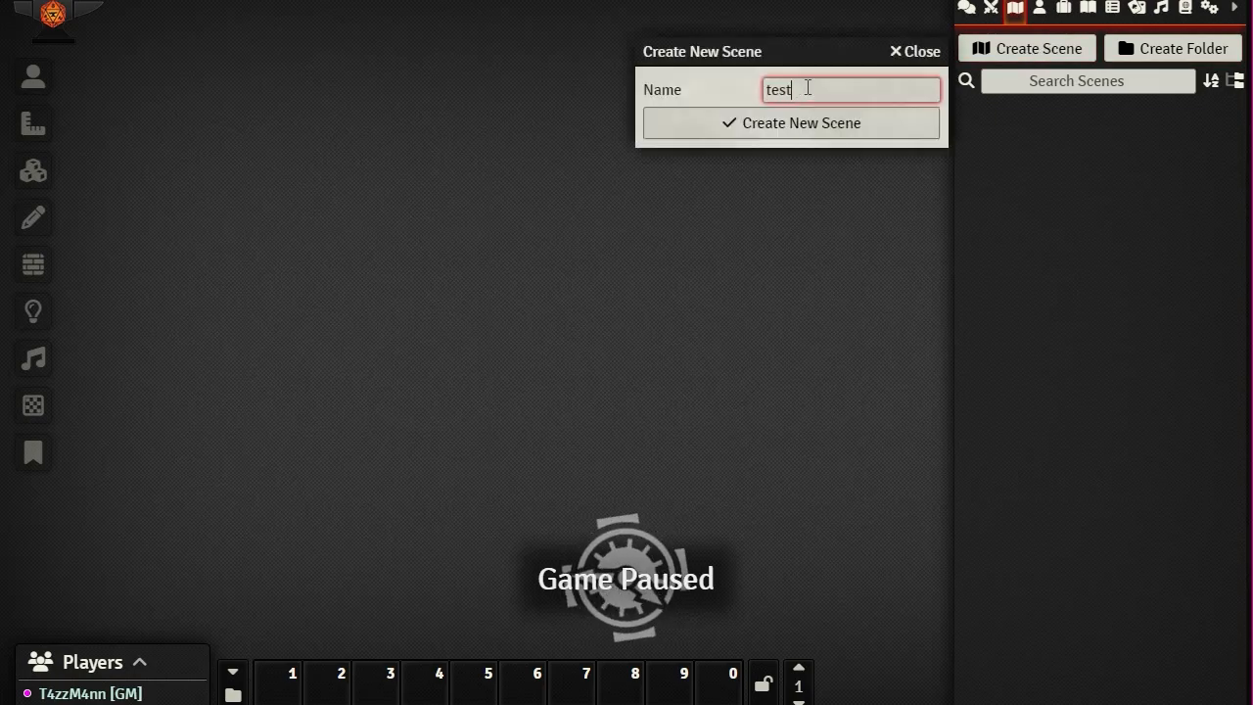
pyautogui.click(771, 132)
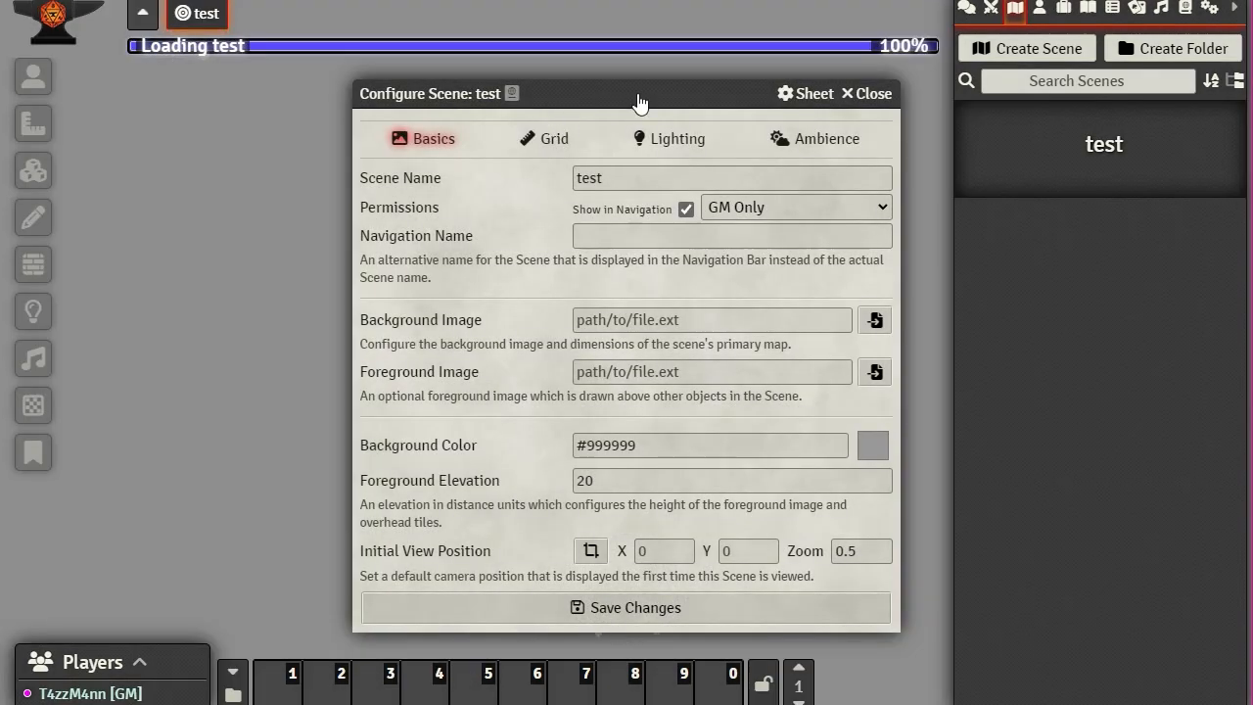
# Step: Change the test scene's permission to All Players, then revert it to GM Only
pyautogui.moveTo(637, 93); pyautogui.dragTo(528, 14)
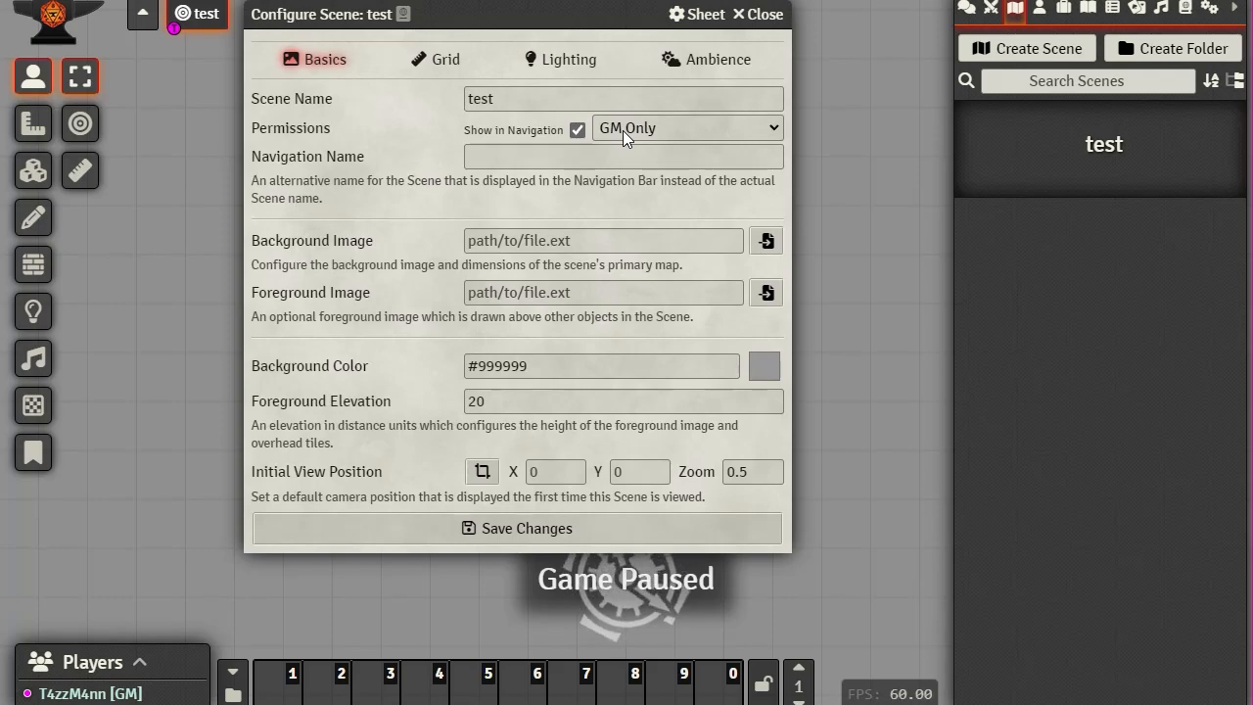
pyautogui.click(769, 128)
pyautogui.click(666, 172)
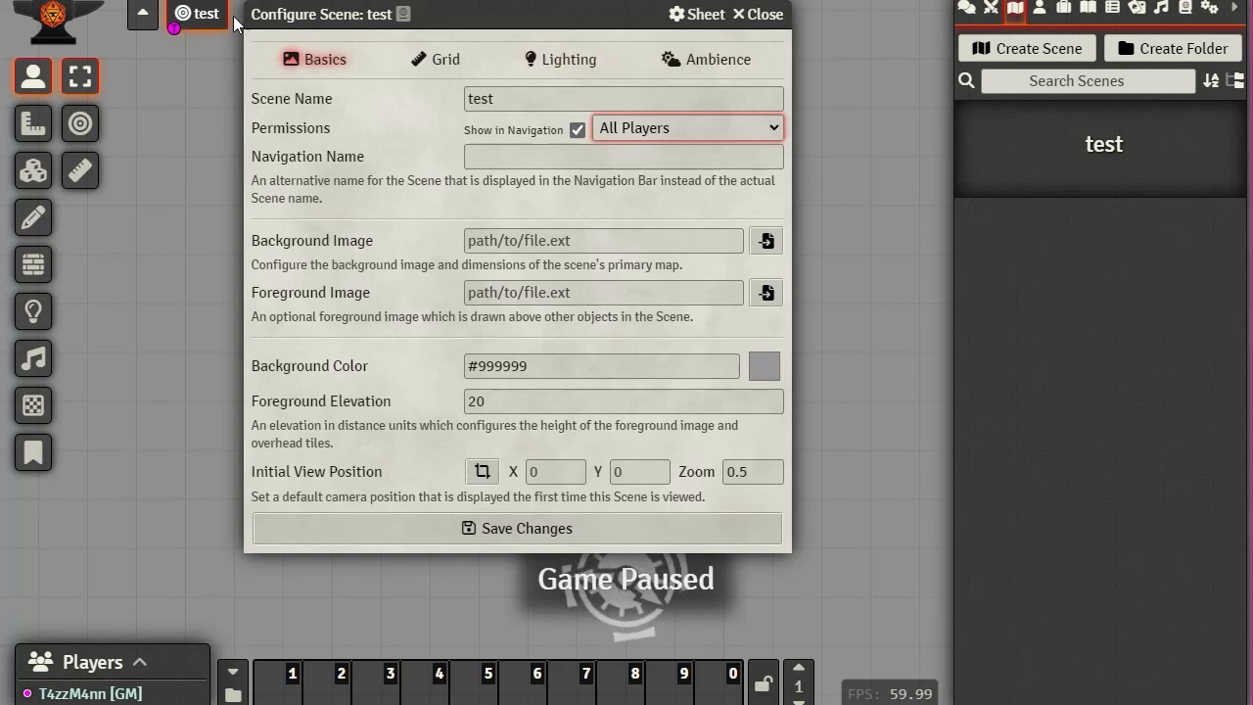
pyautogui.click(772, 132)
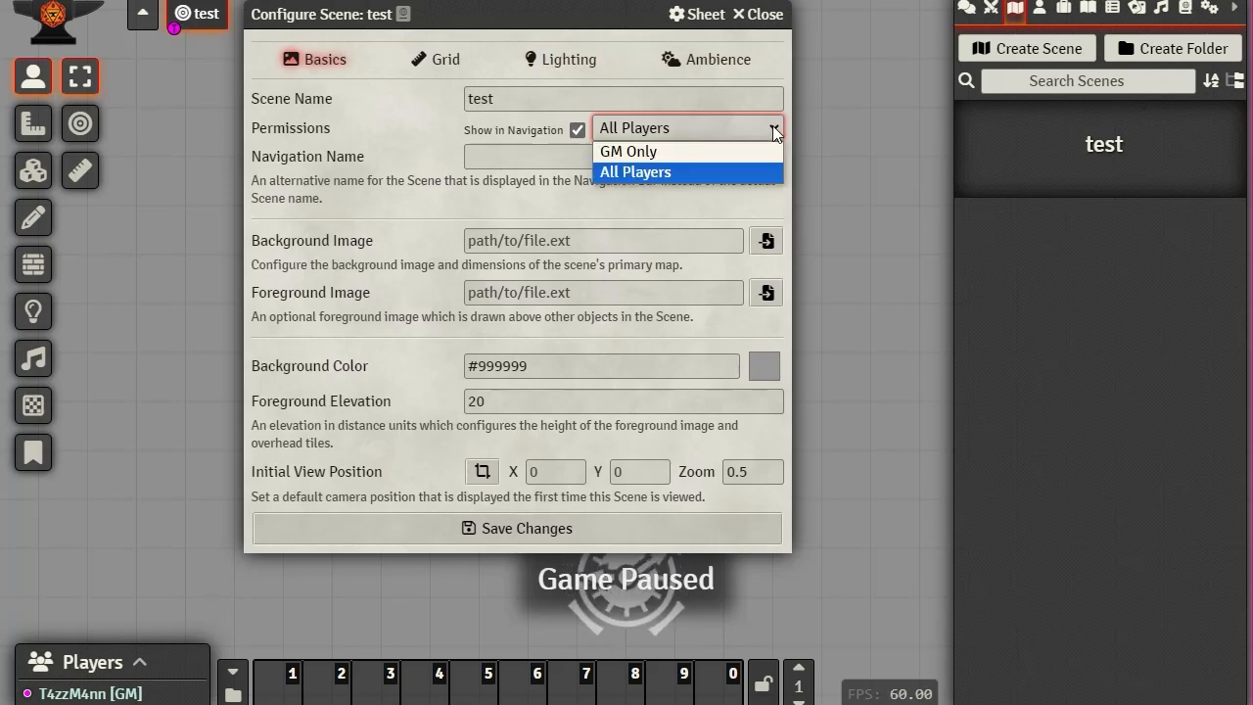
pyautogui.click(689, 150)
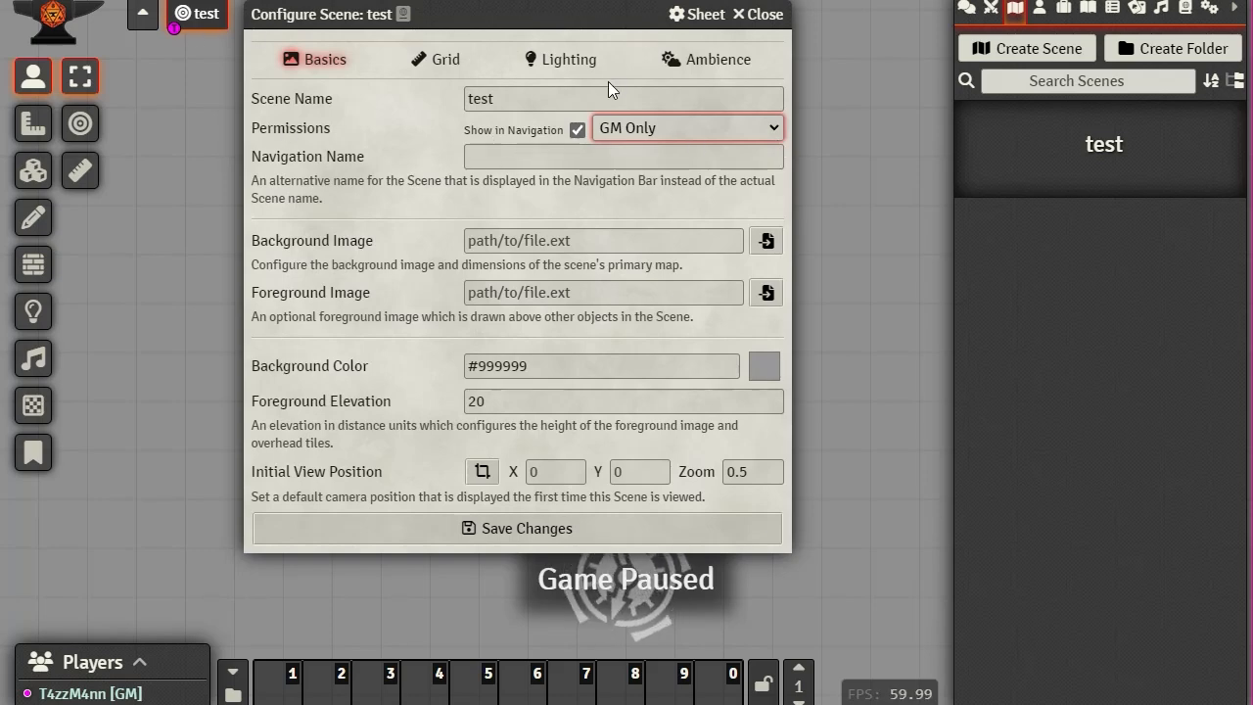
pyautogui.moveTo(528, 97); pyautogui.dragTo(372, 92)
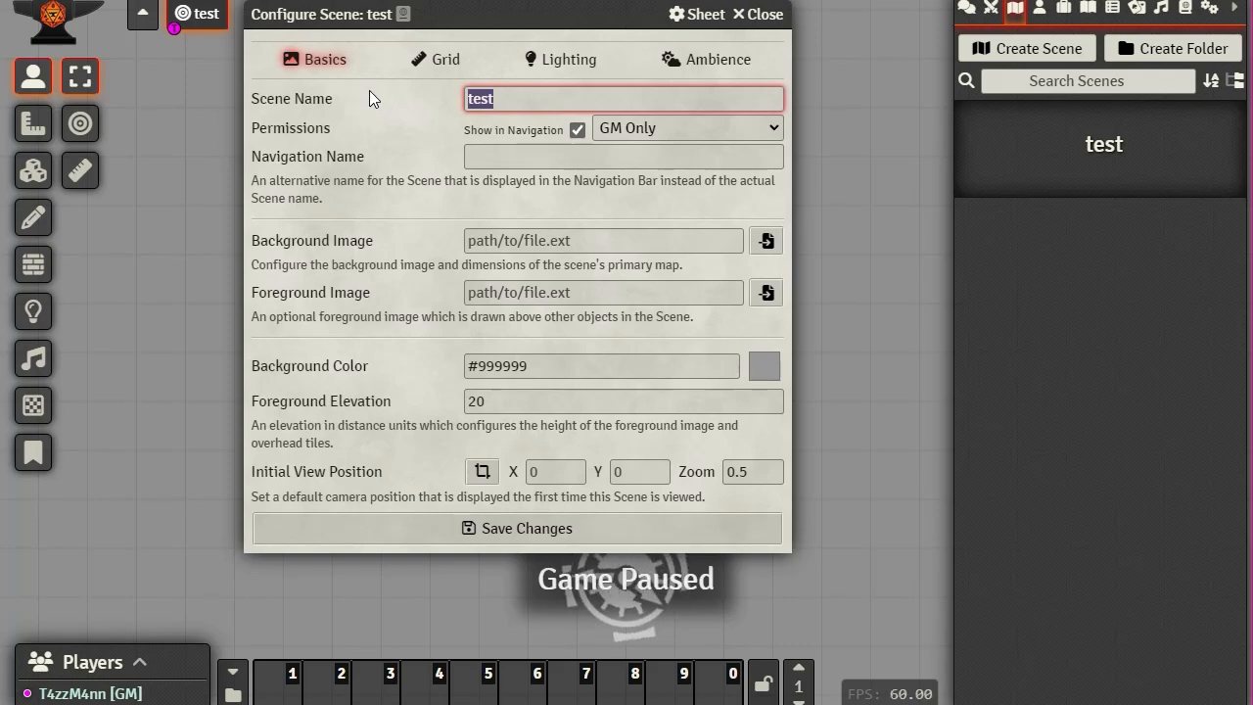
# Step: Give the test scene the navigation name 'spooky cave' and save its settings
pyautogui.click(496, 160)
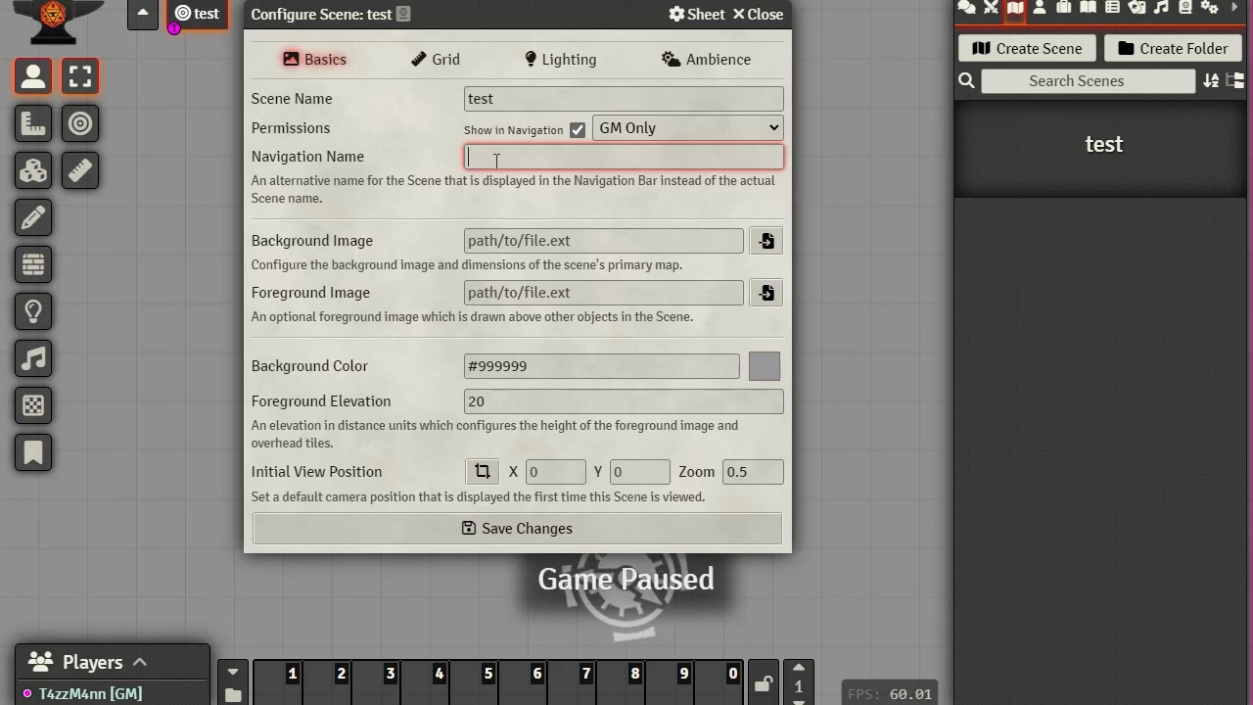
pyautogui.write('s')
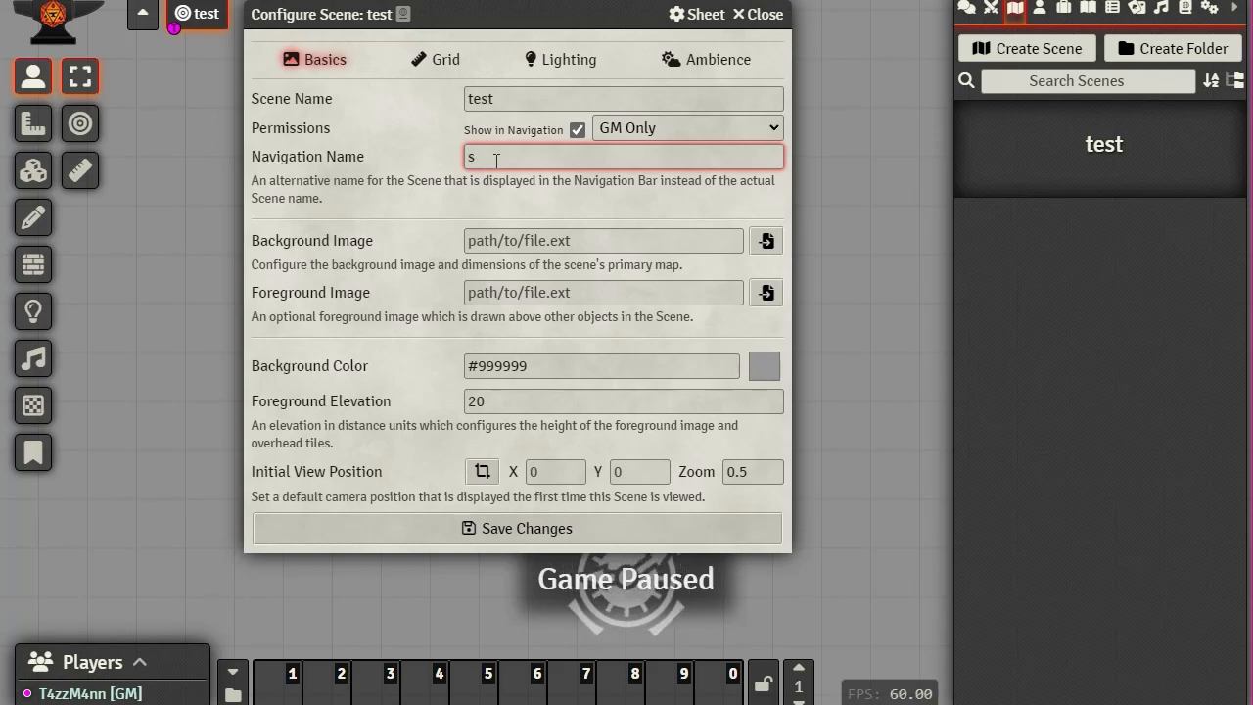
pyautogui.write('op')
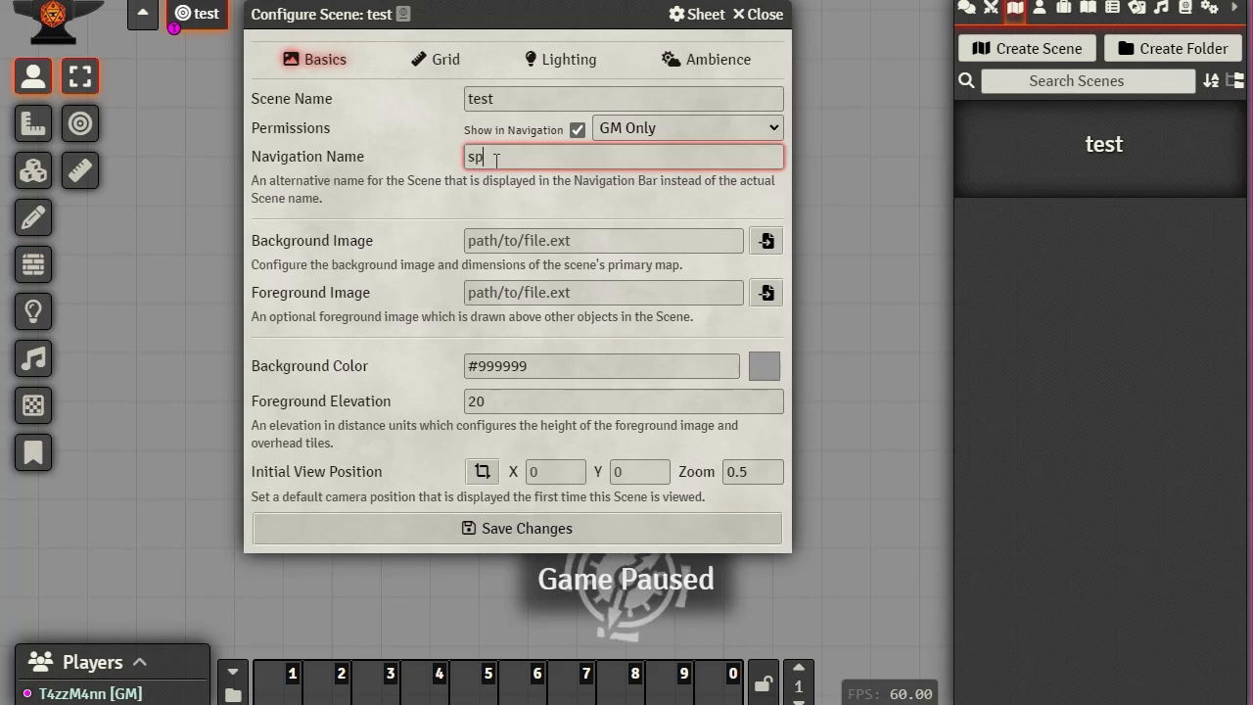
pyautogui.write('ooky')
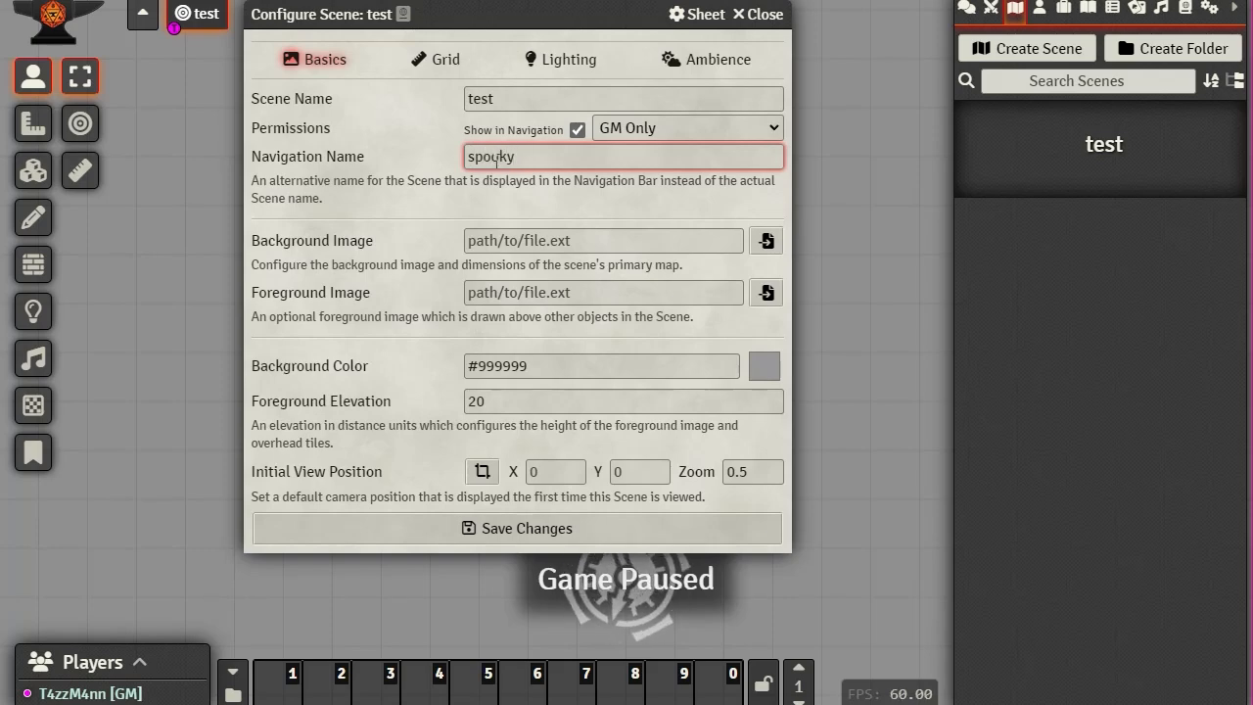
pyautogui.write(' cave')
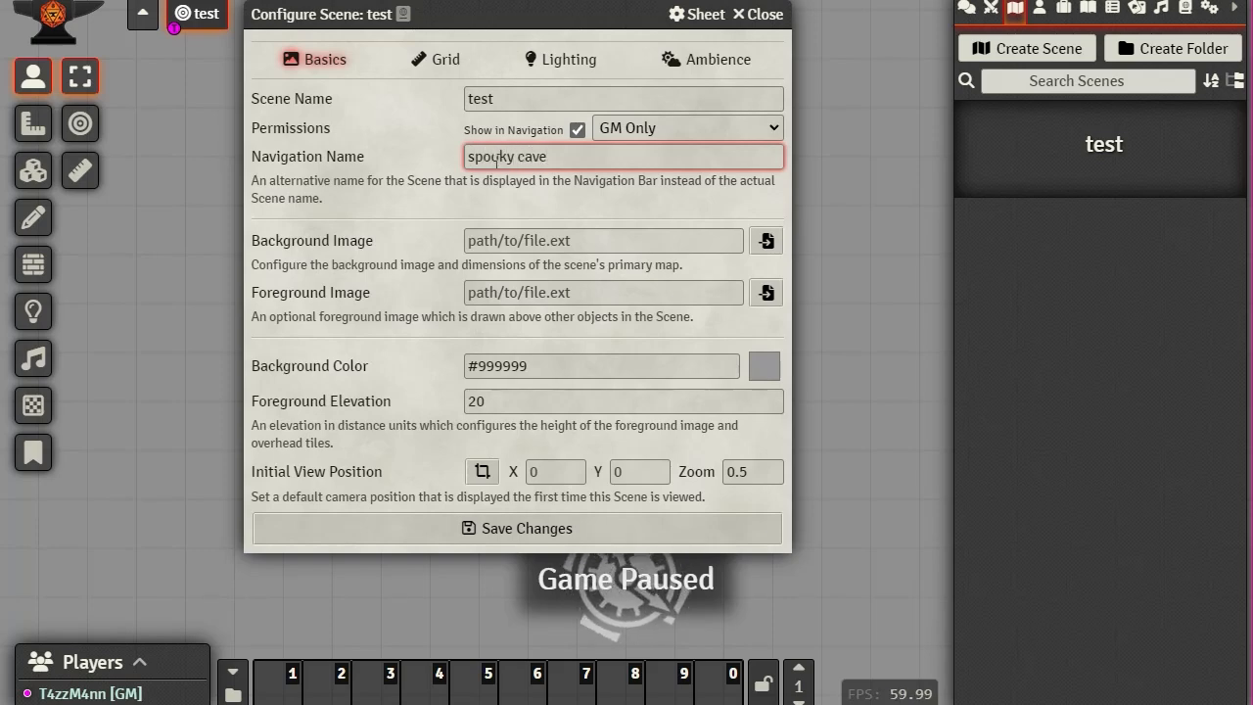
pyautogui.click(546, 527)
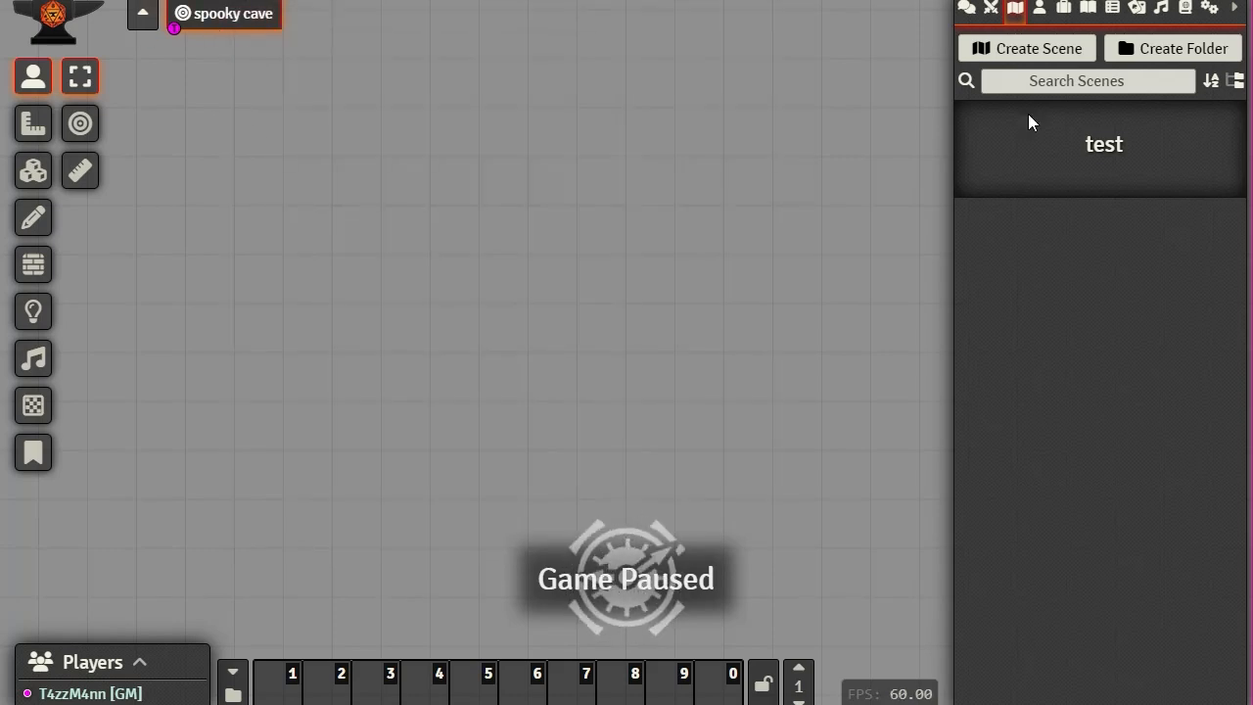
# Step: Set the test scene's background to assets/maps/RoofTopStash_Grid_17x22_200ppi.webp and save
pyautogui.click(1103, 152)
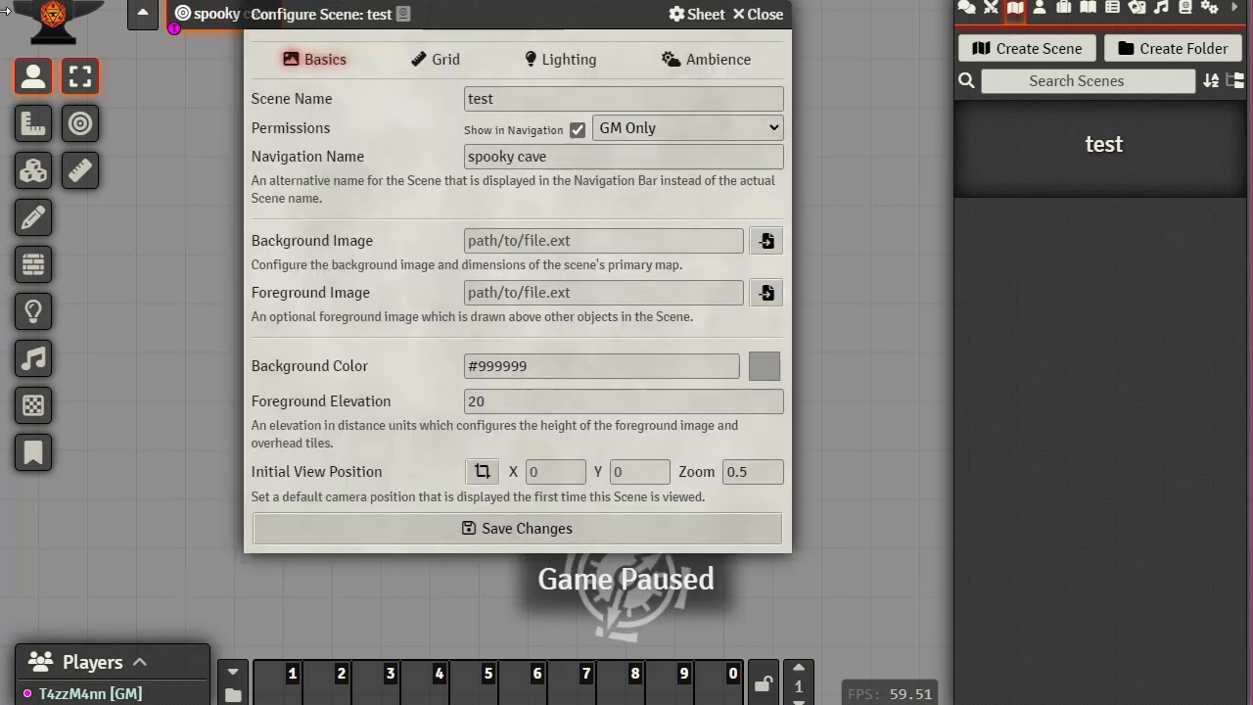
pyautogui.moveTo(503, 16); pyautogui.dragTo(622, 12)
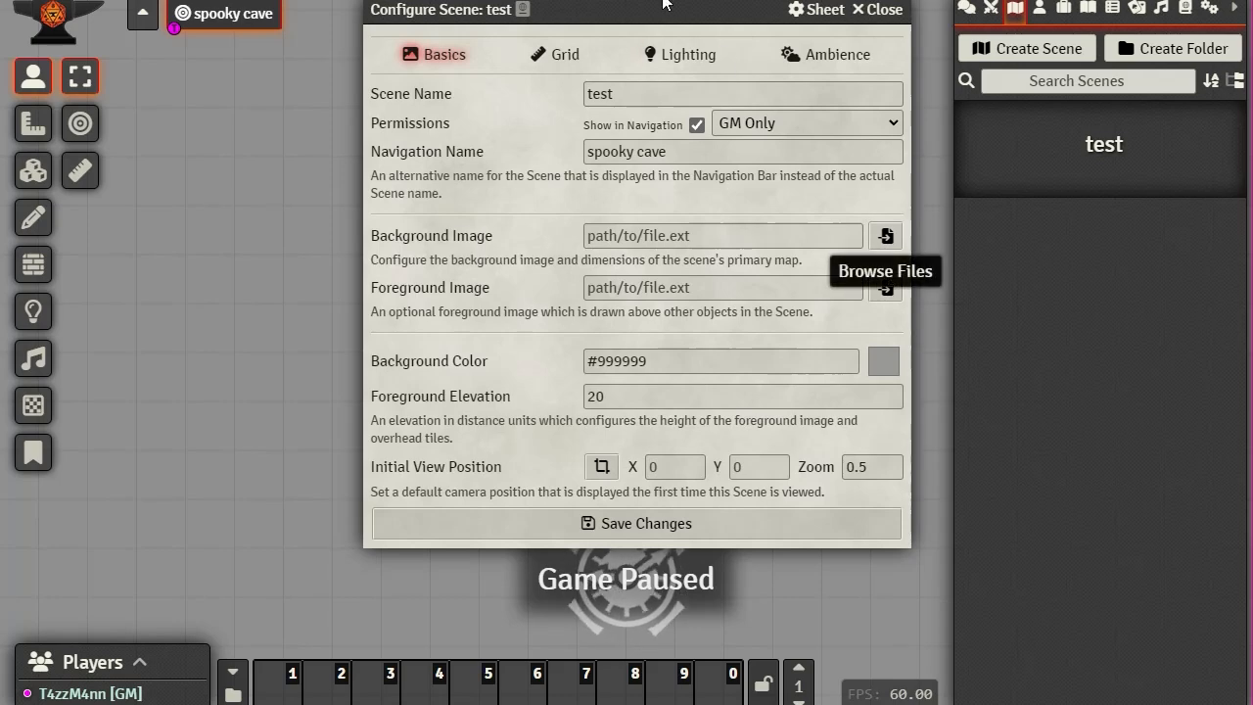
pyautogui.moveTo(661, 6); pyautogui.dragTo(609, 16)
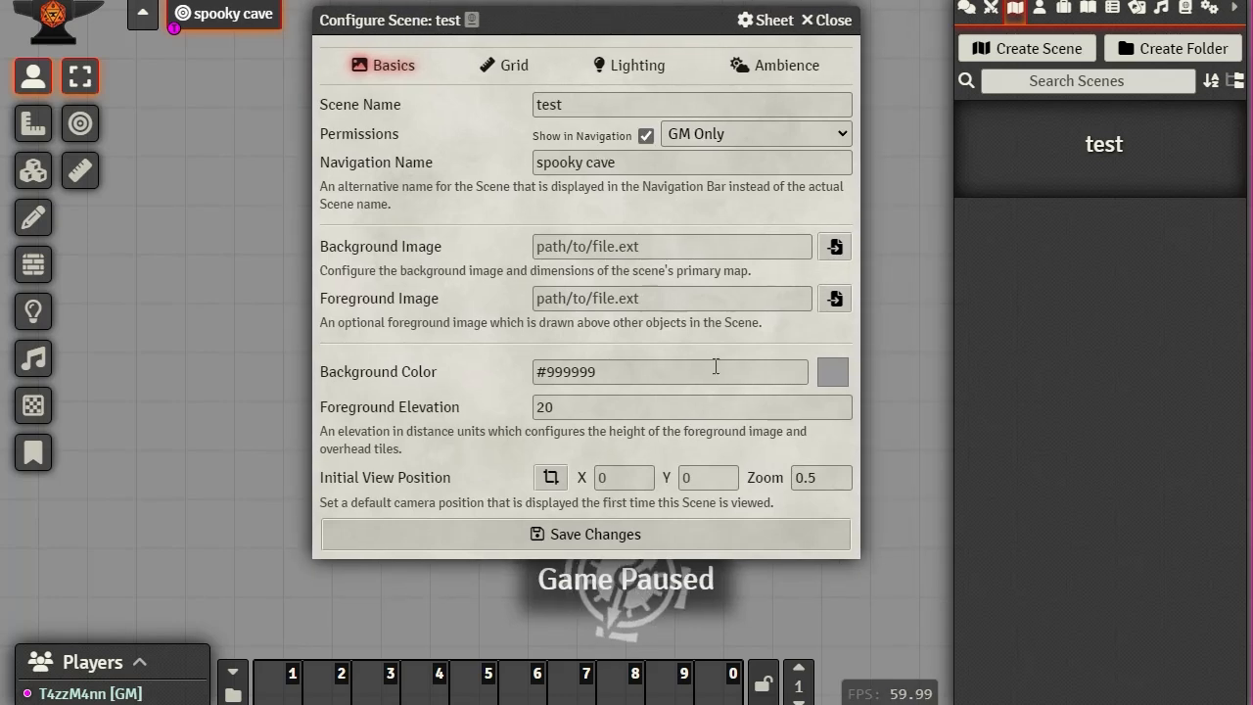
pyautogui.click(670, 248)
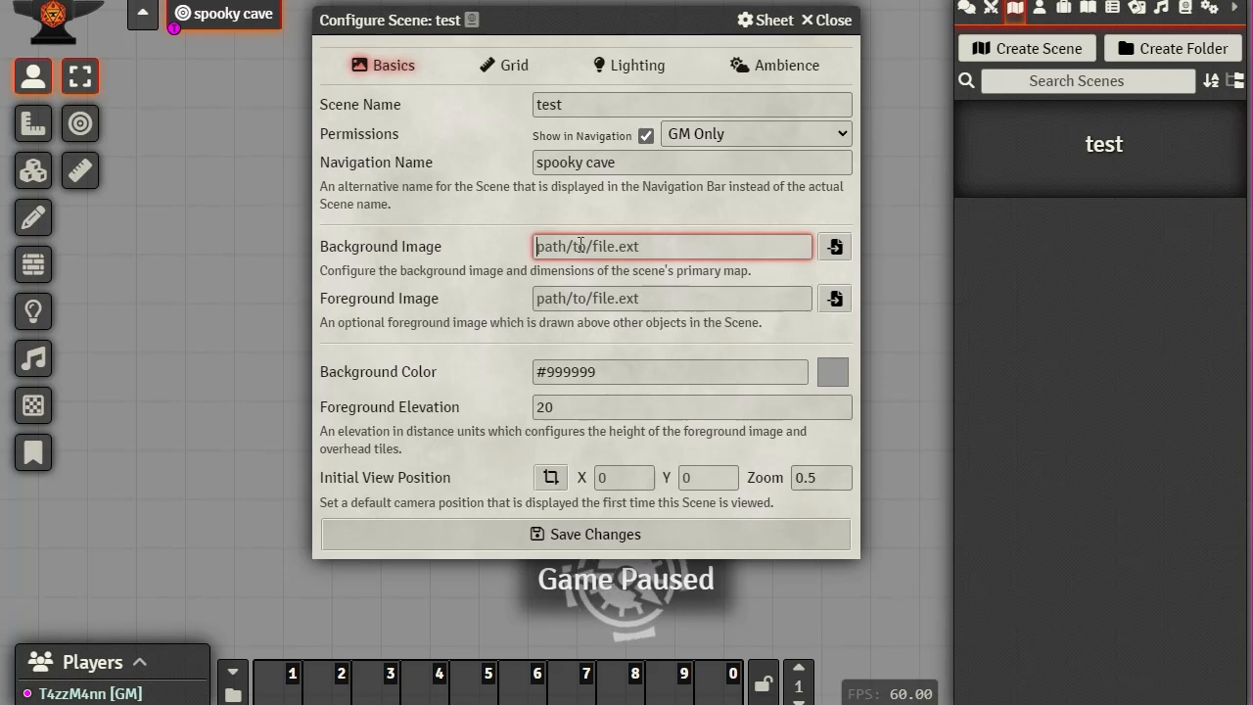
pyautogui.click(837, 247)
pyautogui.moveTo(640, 98); pyautogui.dragTo(391, 57)
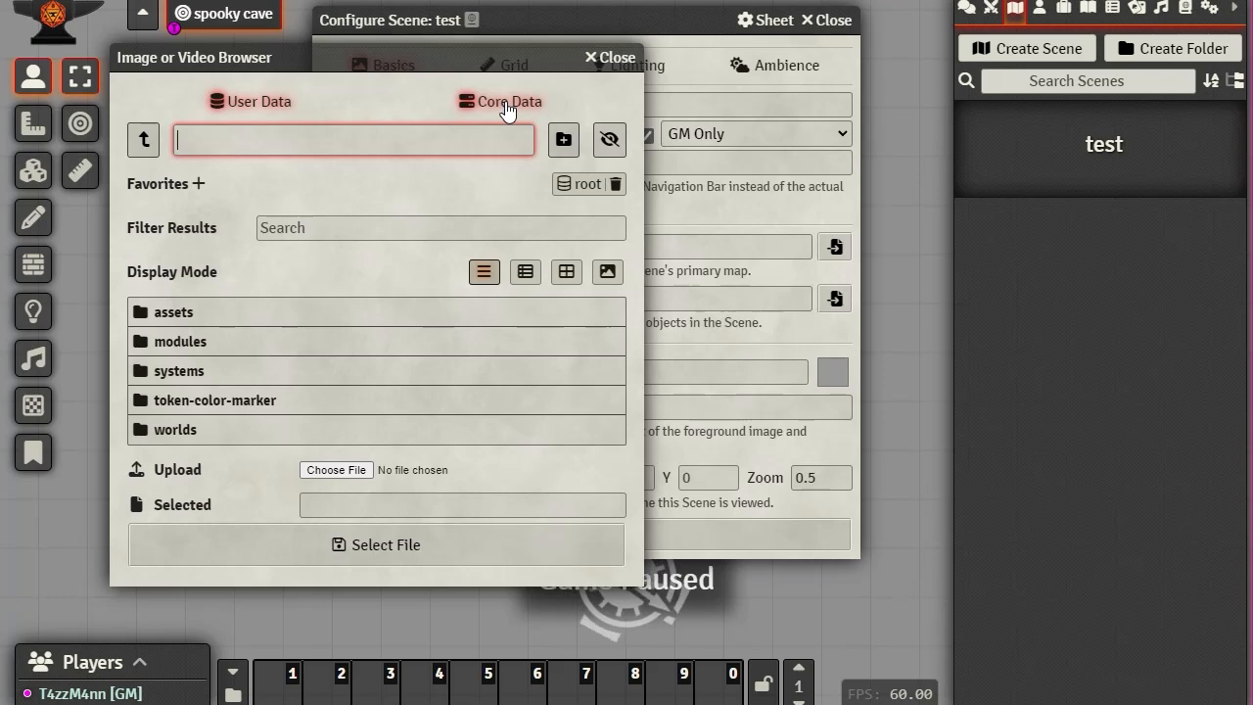
pyautogui.click(166, 313)
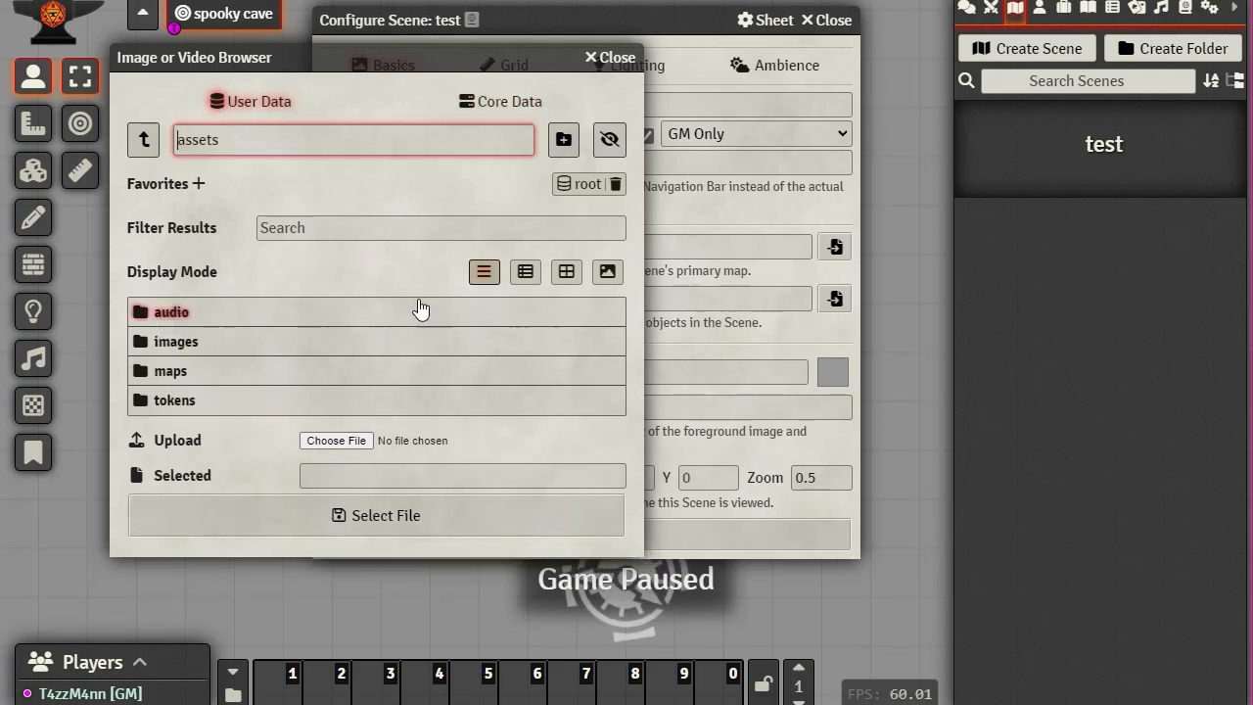
pyautogui.click(171, 374)
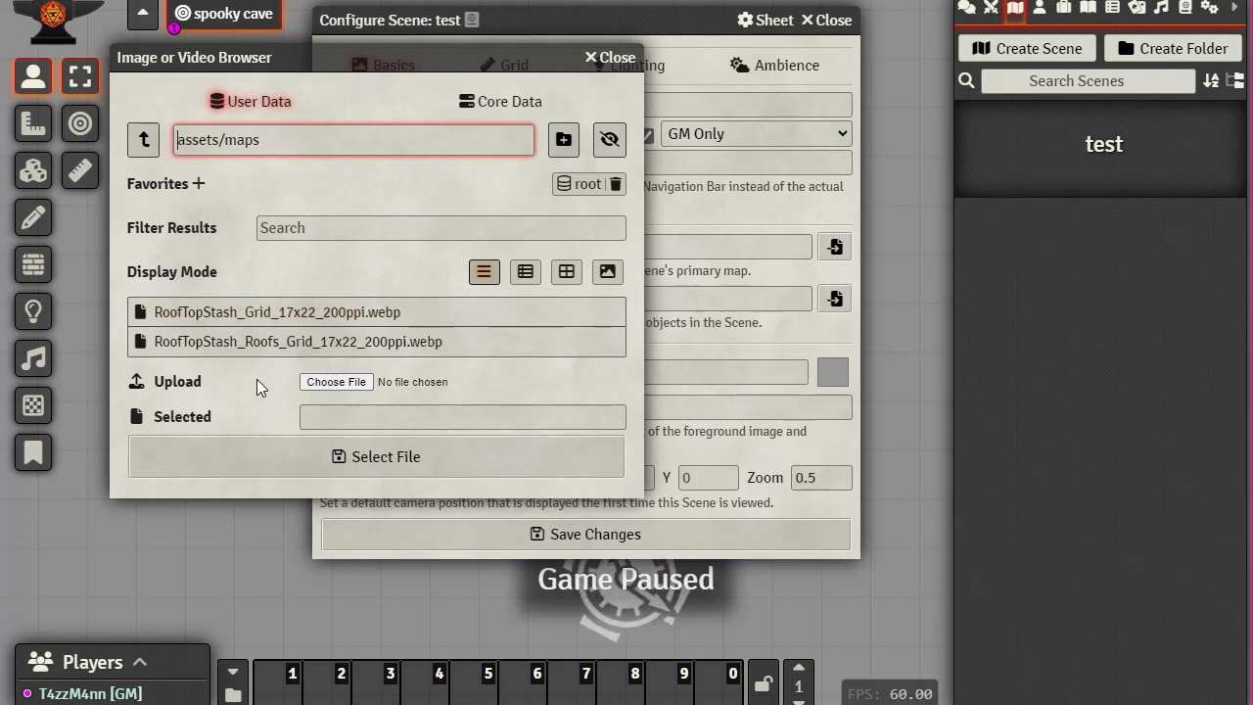
pyautogui.click(142, 313)
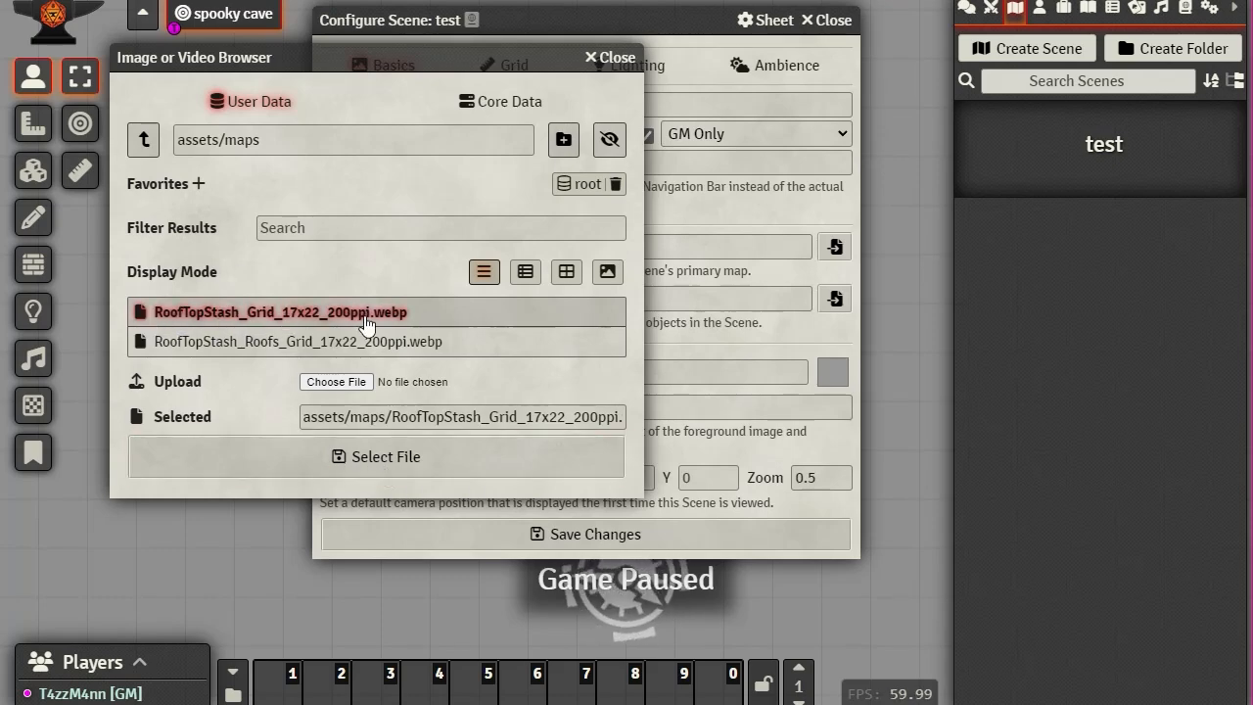
pyautogui.click(378, 456)
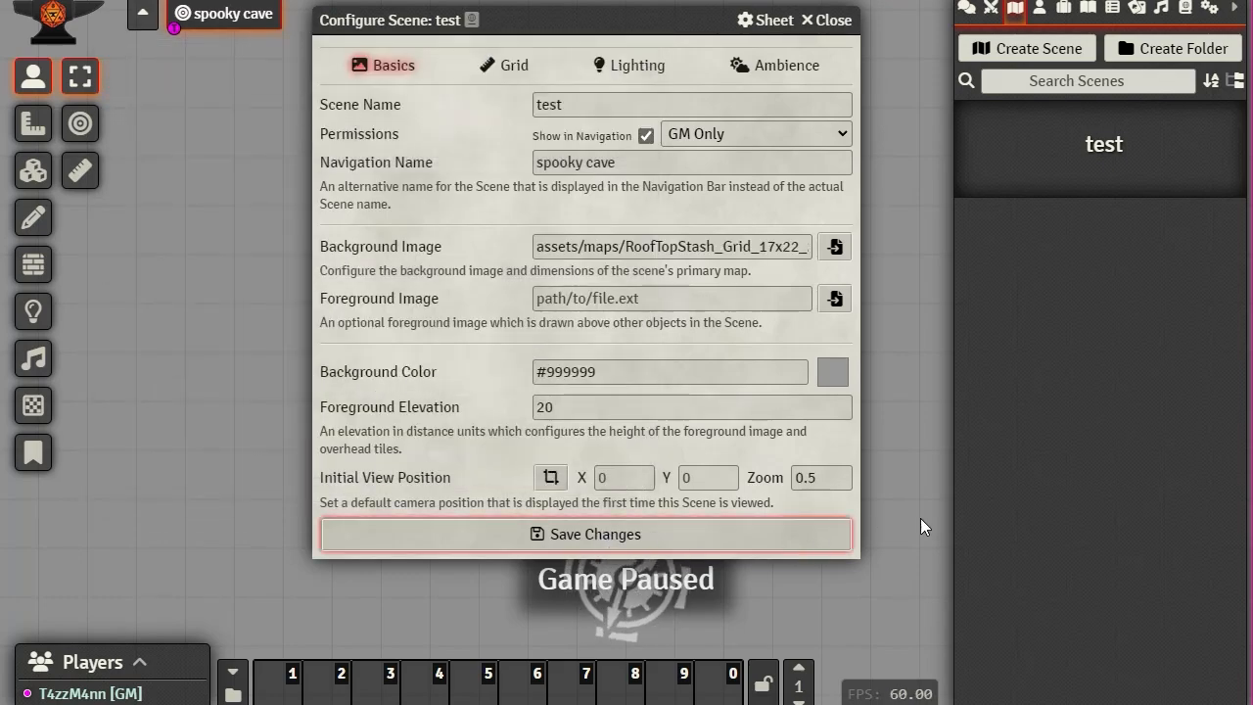
pyautogui.click(585, 535)
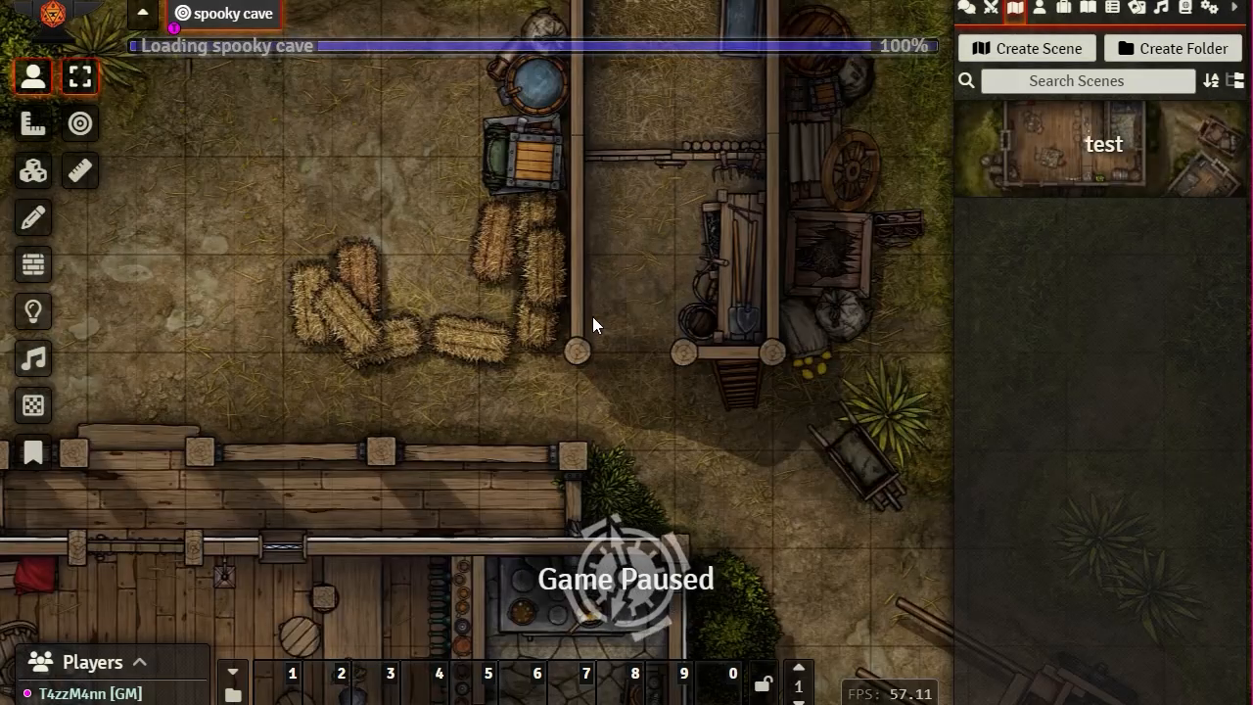
pyautogui.scroll(-12, 589, 362)
pyautogui.moveTo(702, 456); pyautogui.dragTo(662, 189)
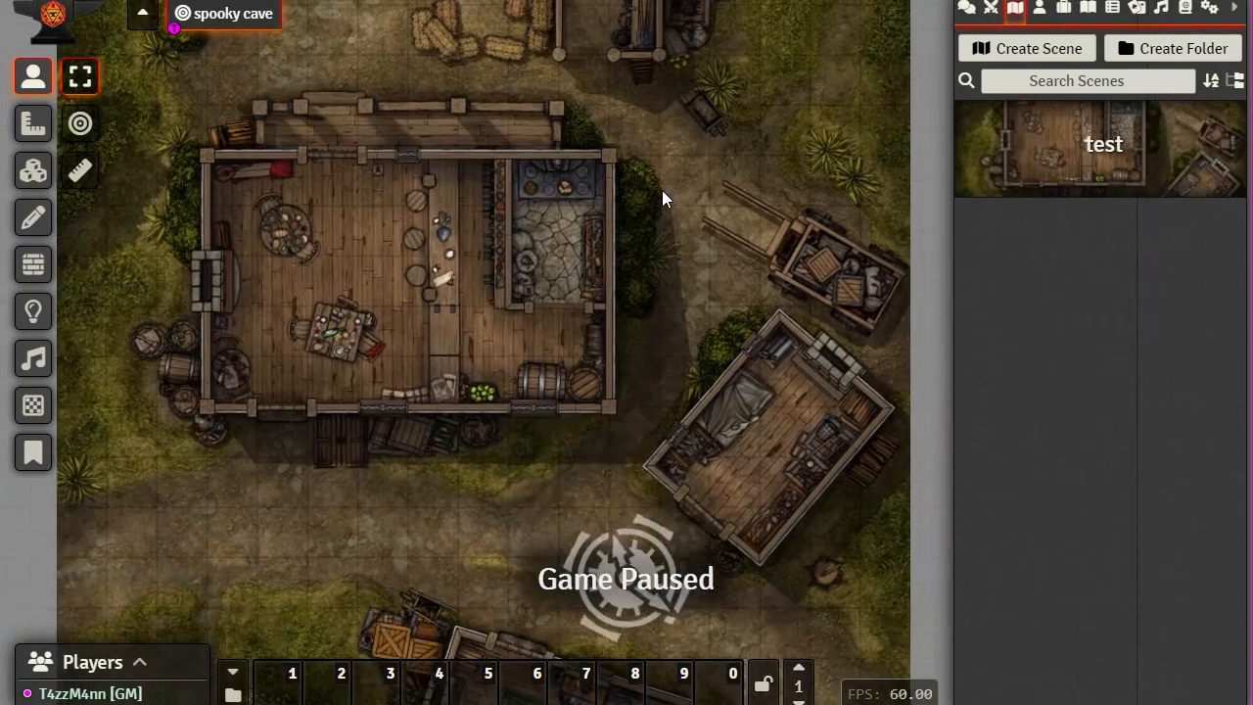
pyautogui.scroll(3, 632, 348)
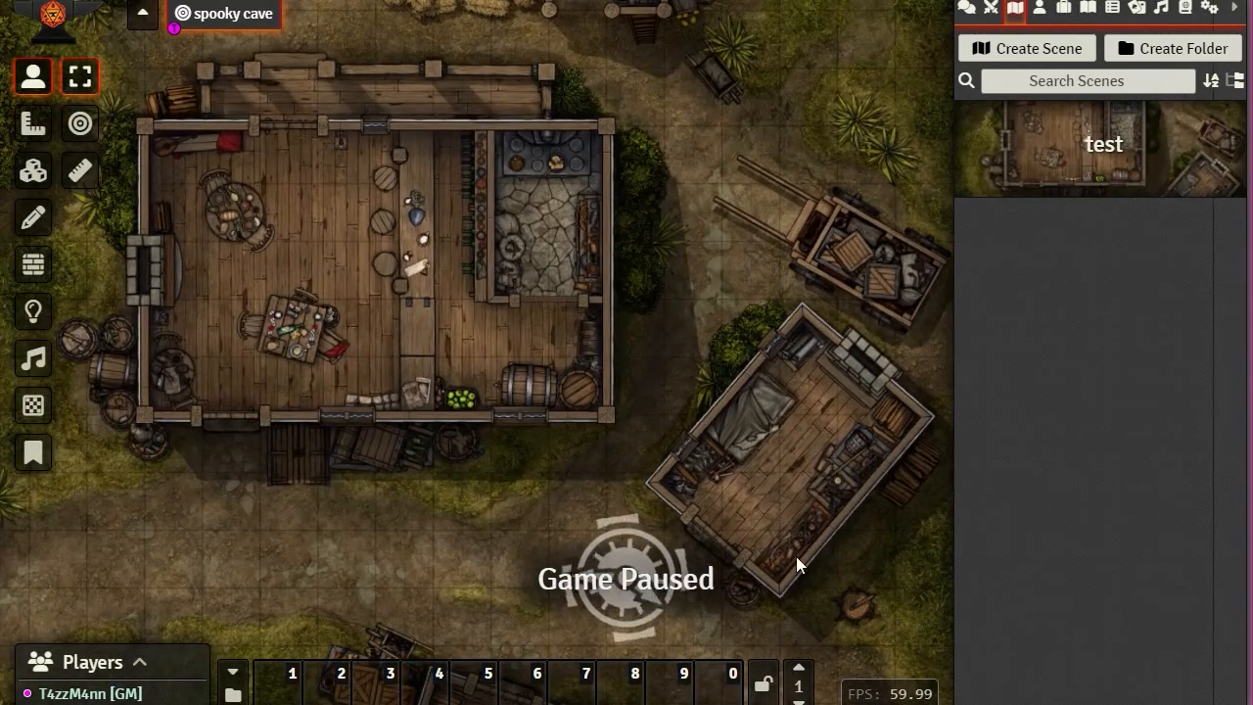
pyautogui.scroll(-5, 796, 556)
pyautogui.moveTo(770, 329)
pyautogui.mouseDown()
pyautogui.moveTo(754, 410)
pyautogui.moveTo(769, 317)
pyautogui.moveTo(780, 333)
pyautogui.mouseUp()
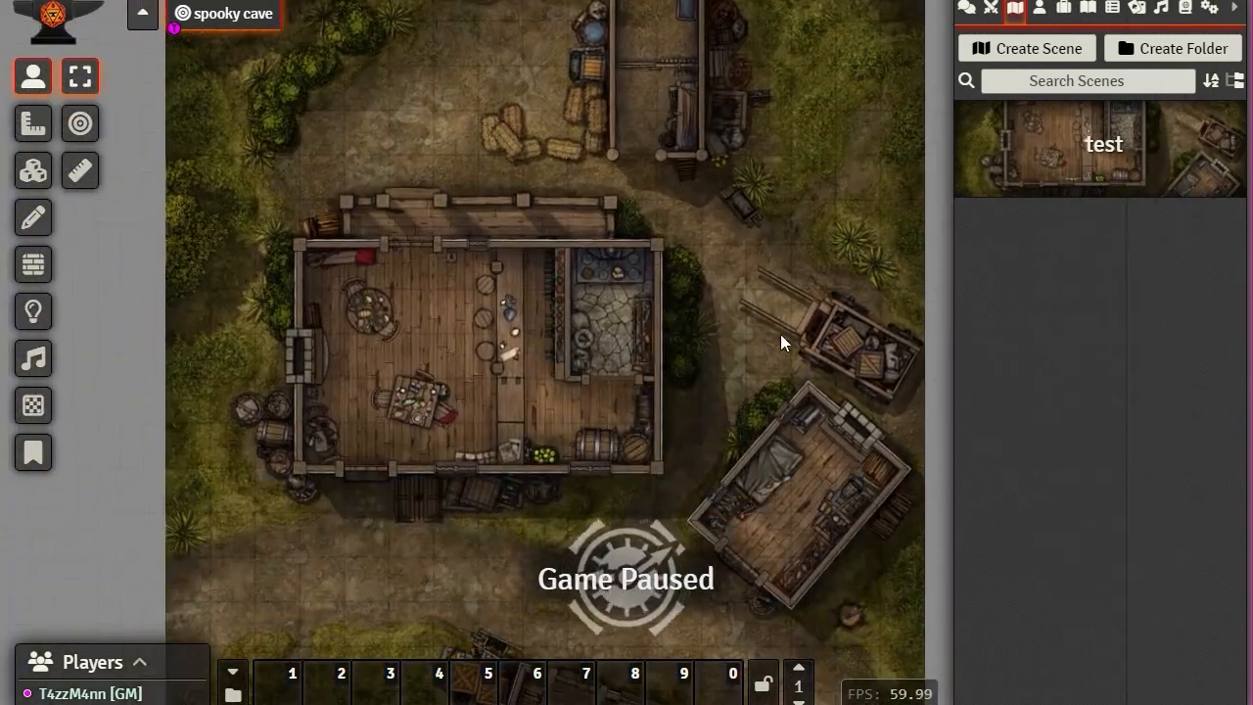
pyautogui.scroll(5, 657, 336)
pyautogui.scroll(-4, 685, 313)
pyautogui.moveTo(317, 227); pyautogui.dragTo(632, 265)
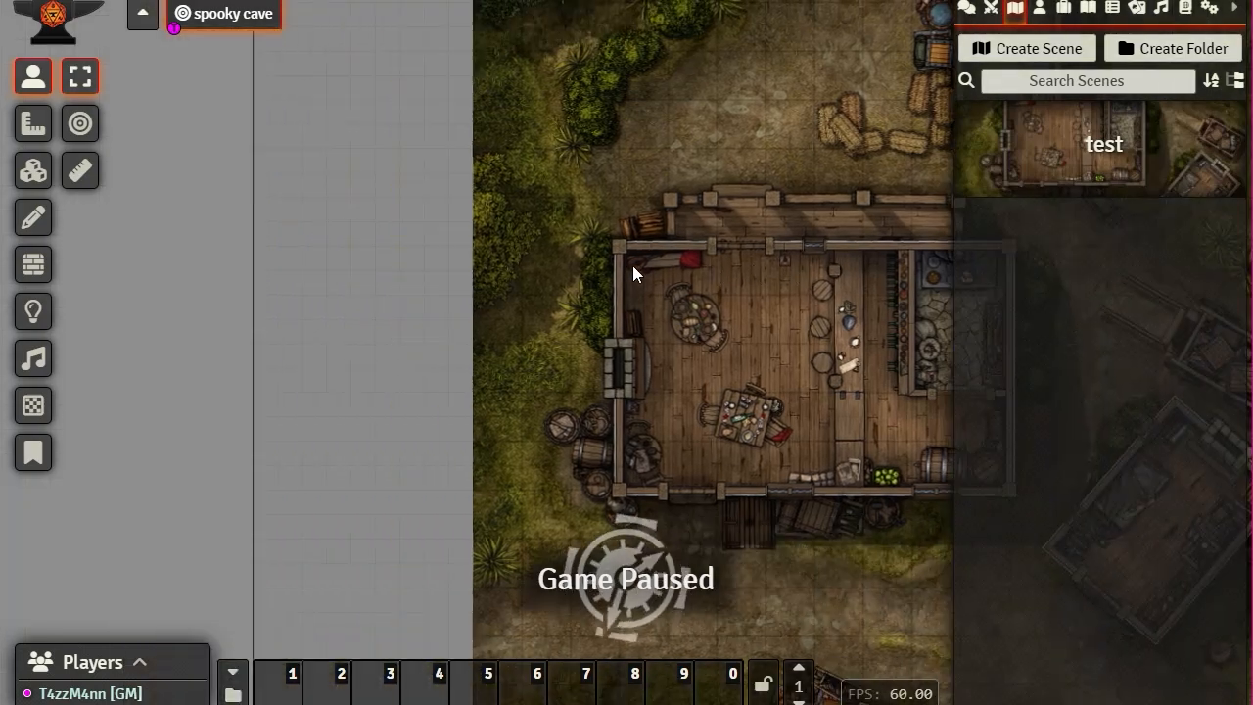
pyautogui.scroll(10, 503, 335)
pyautogui.moveTo(511, 322); pyautogui.dragTo(389, 694)
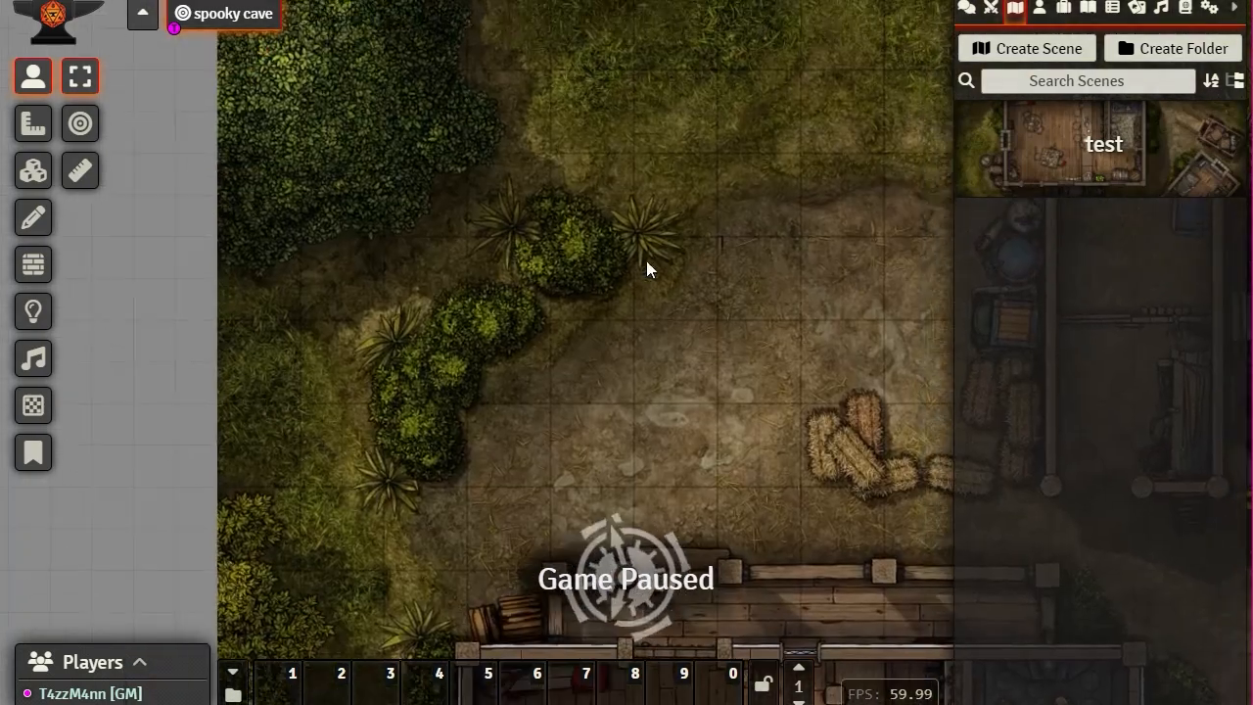
pyautogui.moveTo(646, 261); pyautogui.dragTo(511, 677)
pyautogui.moveTo(494, 524); pyautogui.dragTo(464, 323)
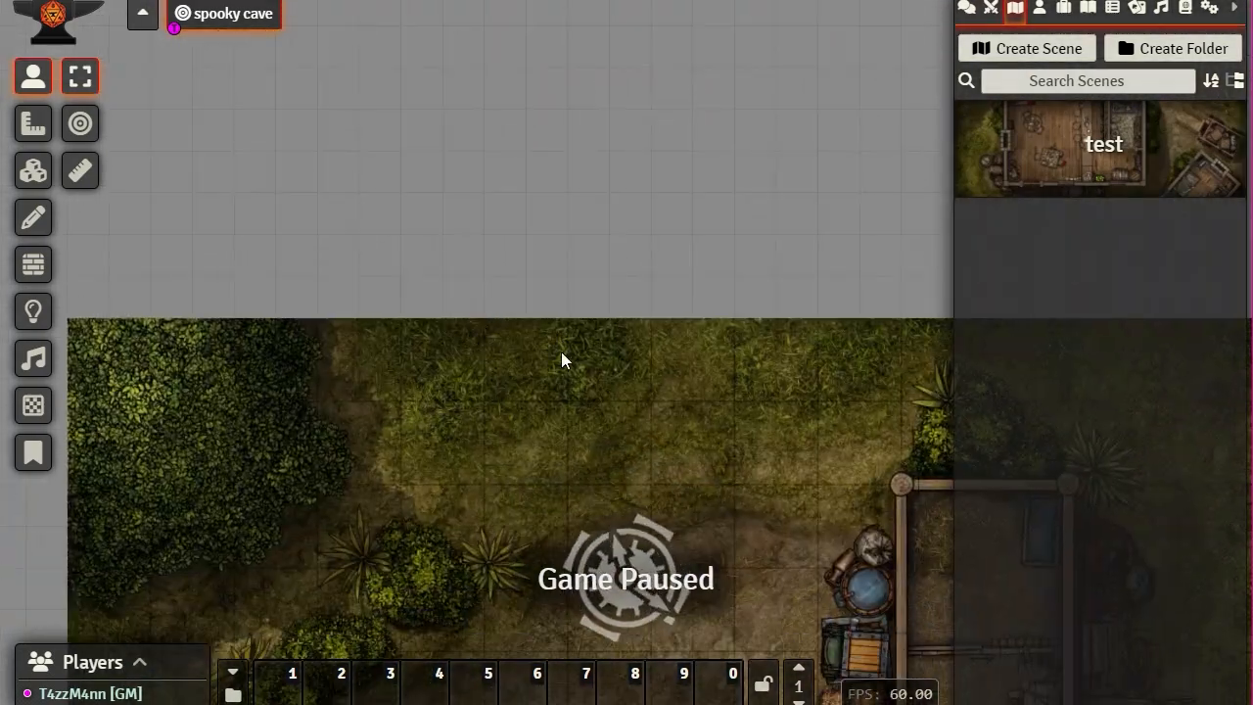
pyautogui.moveTo(561, 360); pyautogui.dragTo(563, 256)
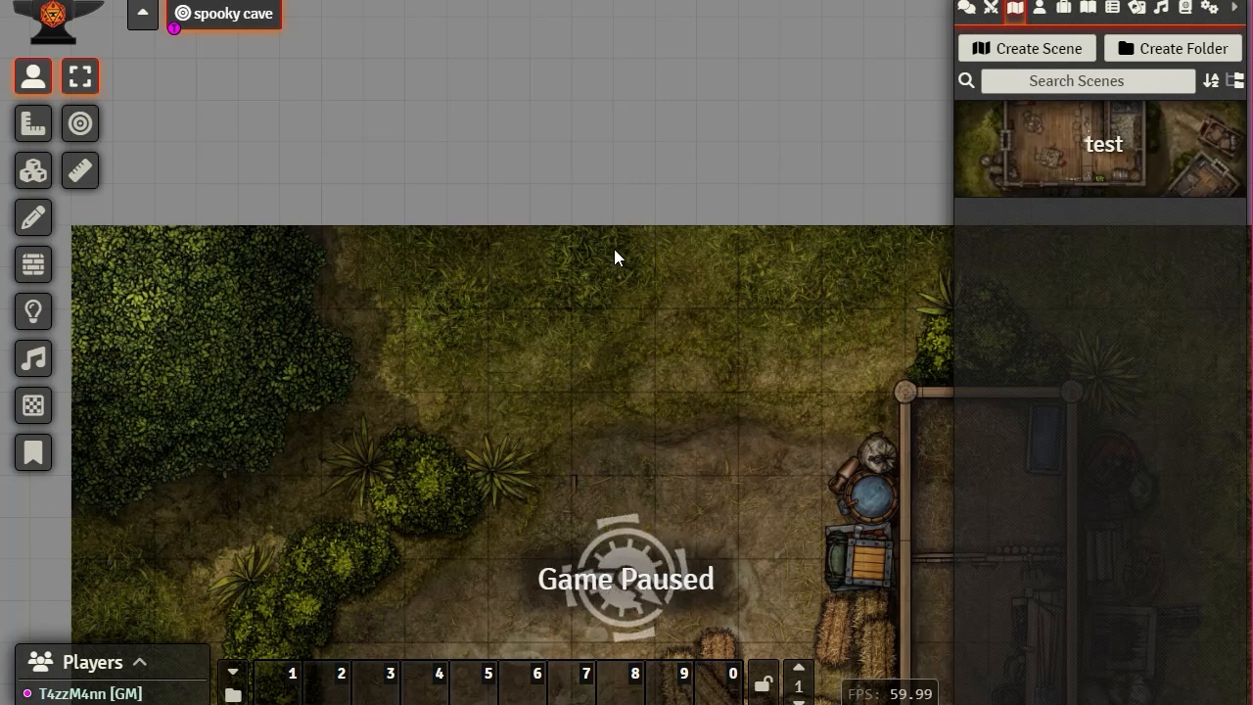
pyautogui.scroll(-1, 658, 293)
pyautogui.moveTo(673, 308); pyautogui.dragTo(651, 56)
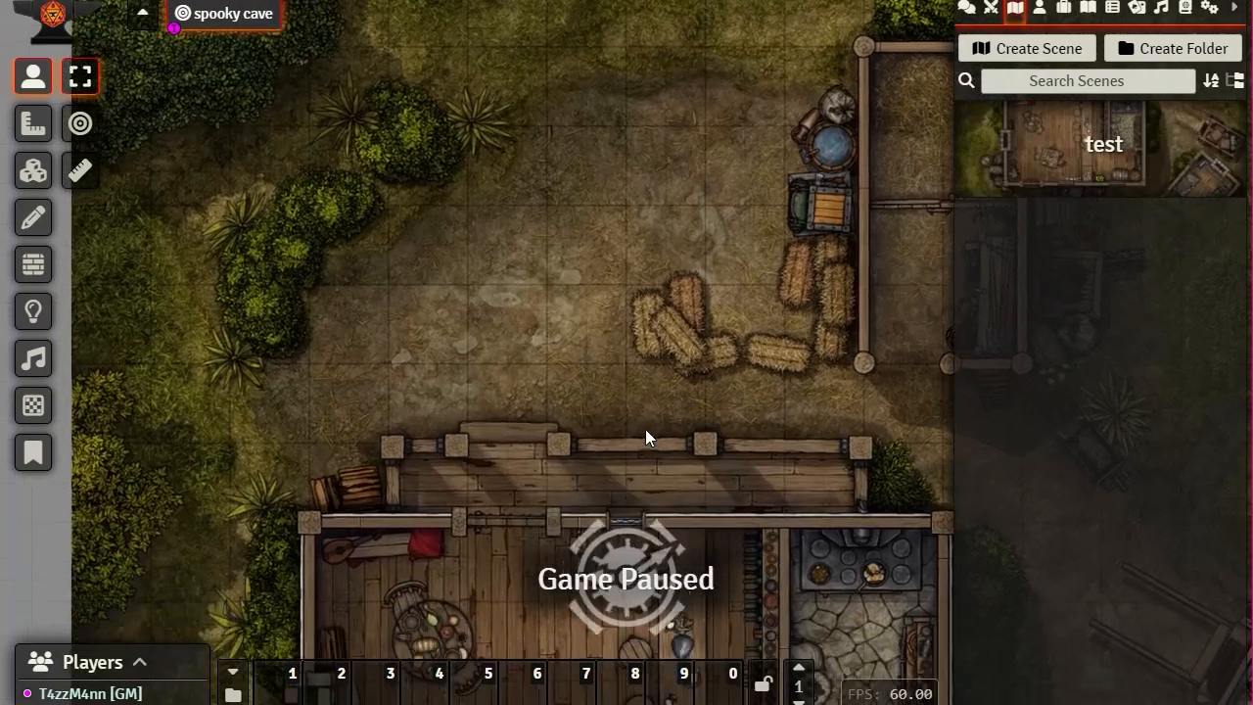
pyautogui.moveTo(645, 438); pyautogui.dragTo(619, 138)
pyautogui.scroll(-2, 623, 304)
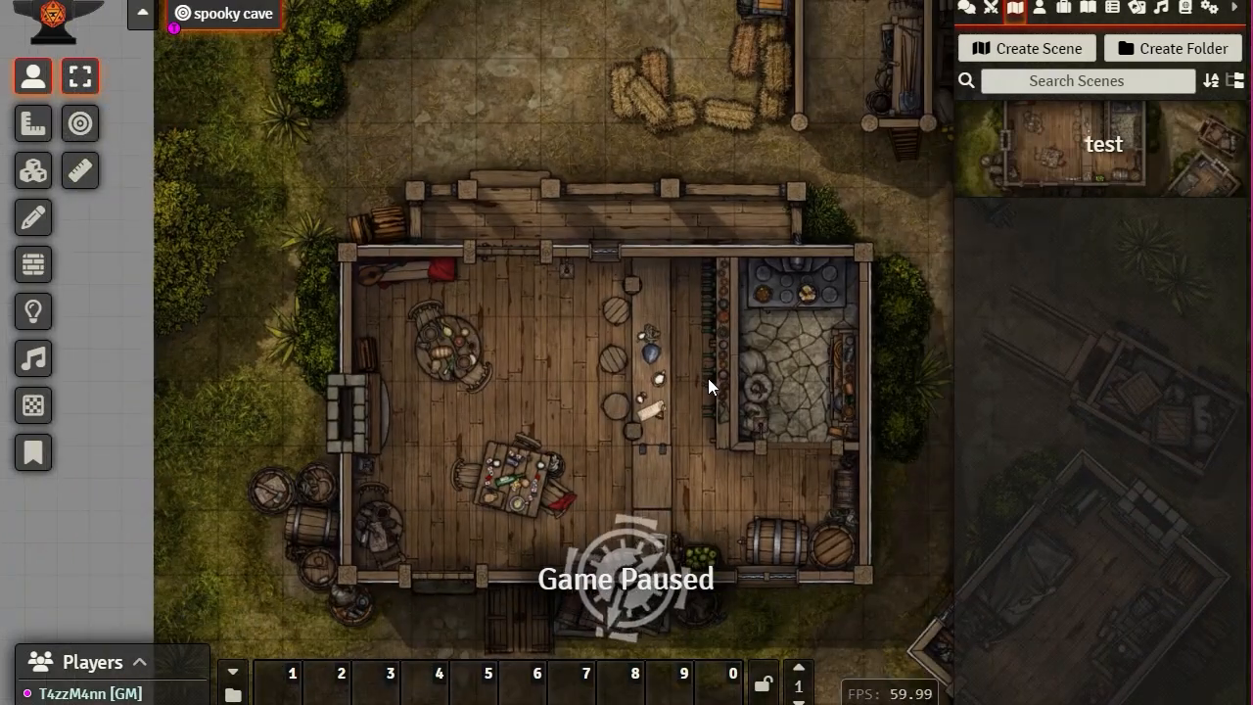
pyautogui.moveTo(707, 378); pyautogui.dragTo(666, 273)
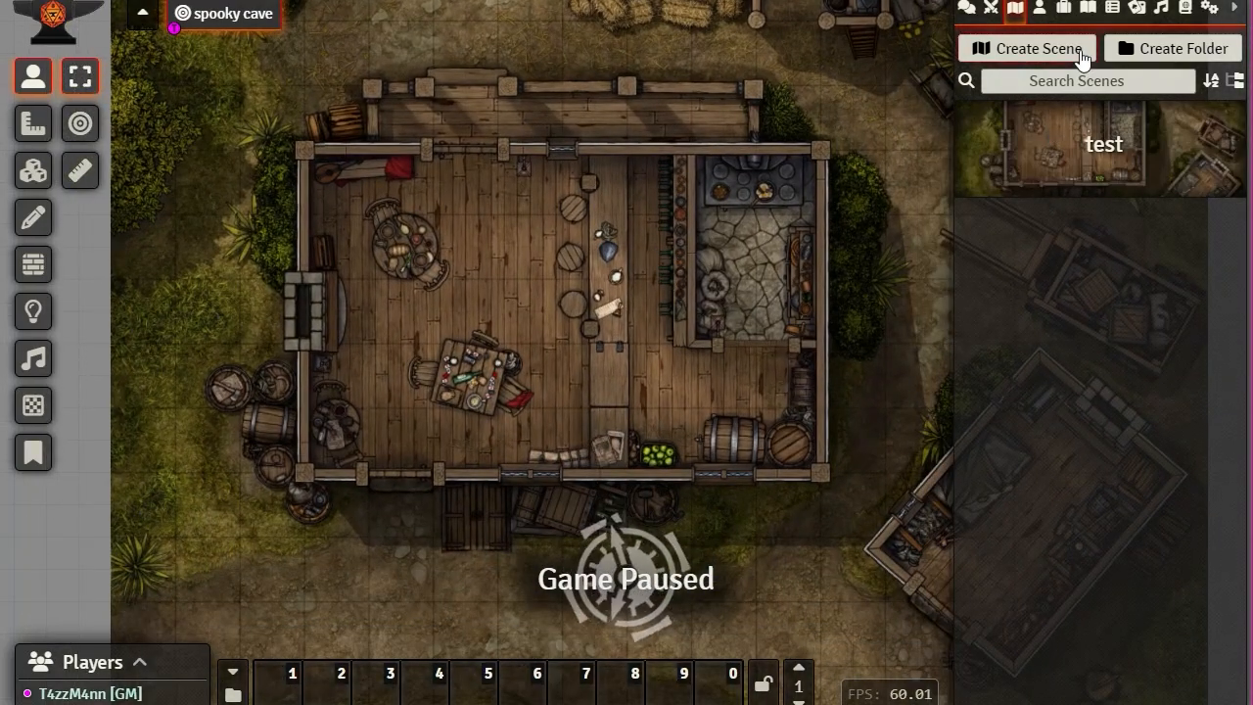
# Step: Set the test scene's foreground image to RoofTopStash_Roofs_Grid_17x22_200ppi.webp and save
pyautogui.rightClick(1097, 150)
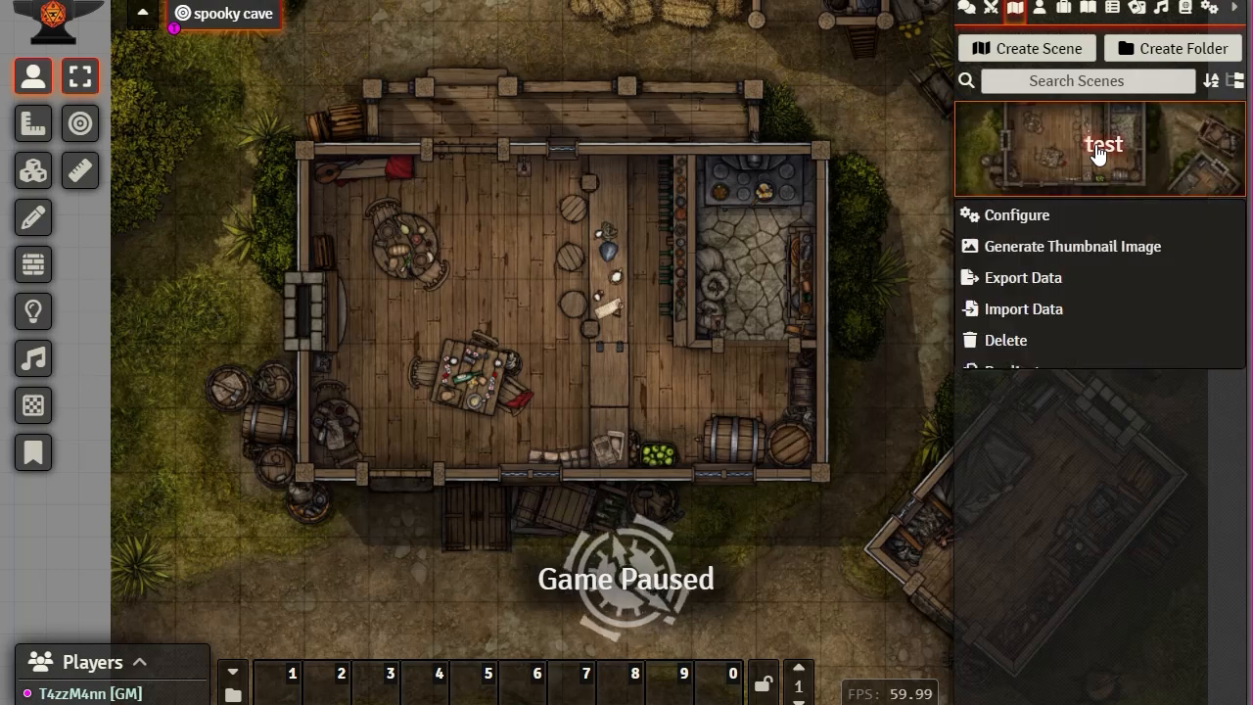
pyautogui.click(1021, 217)
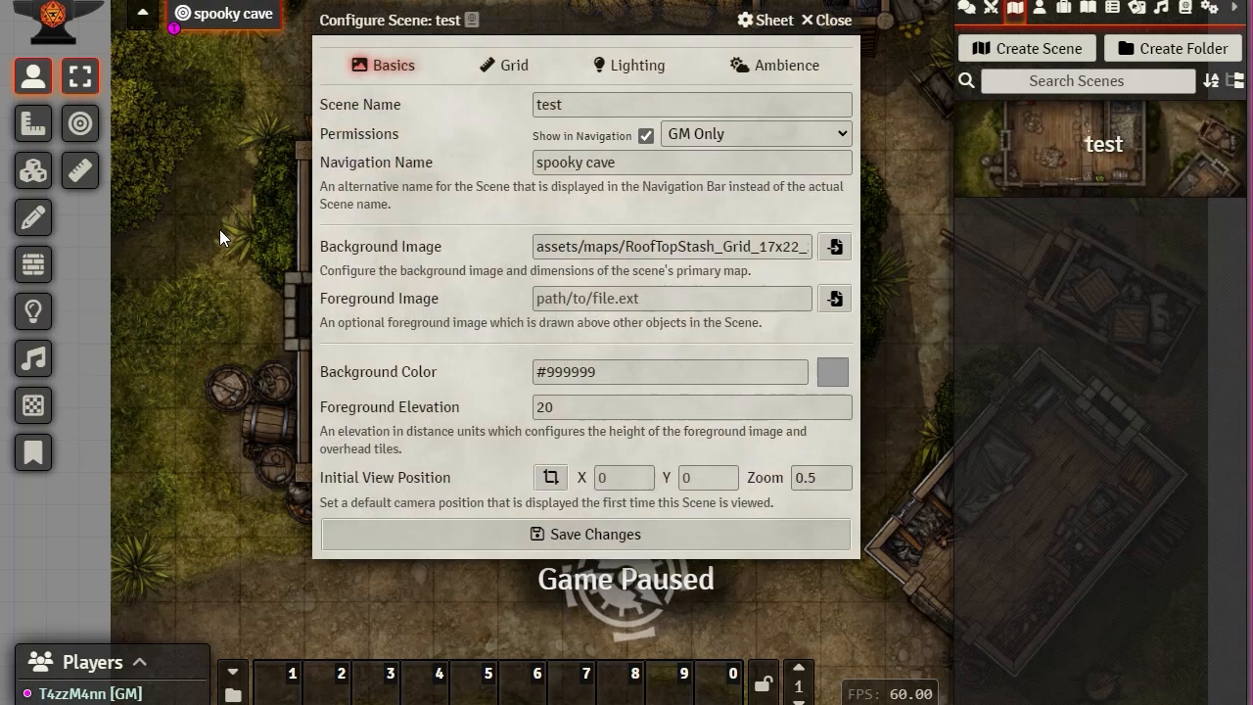
pyautogui.click(831, 21)
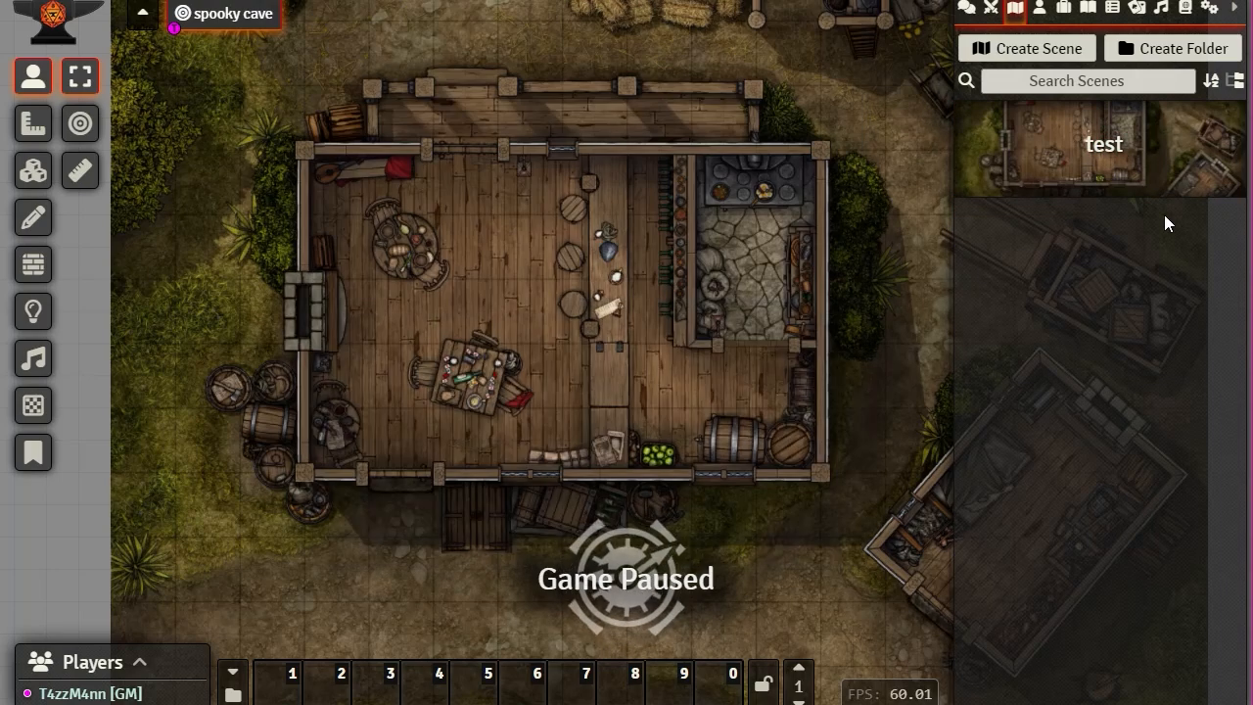
pyautogui.click(1103, 157)
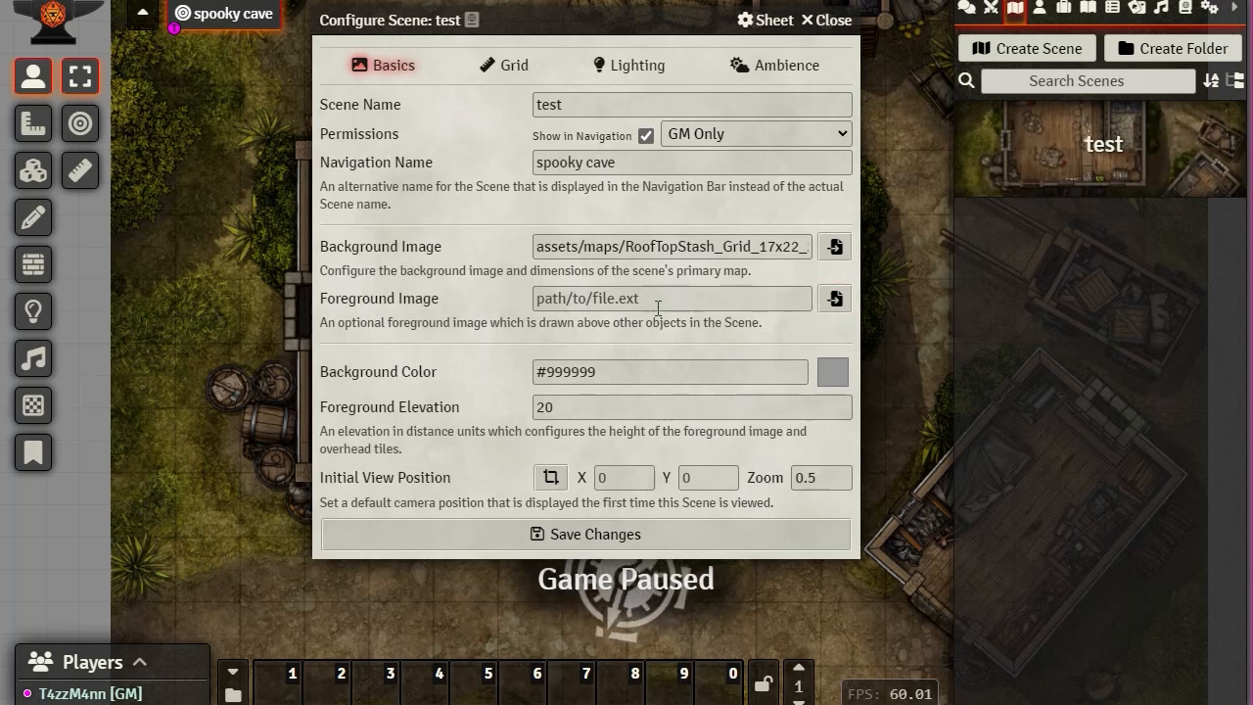
pyautogui.click(836, 301)
pyautogui.click(616, 431)
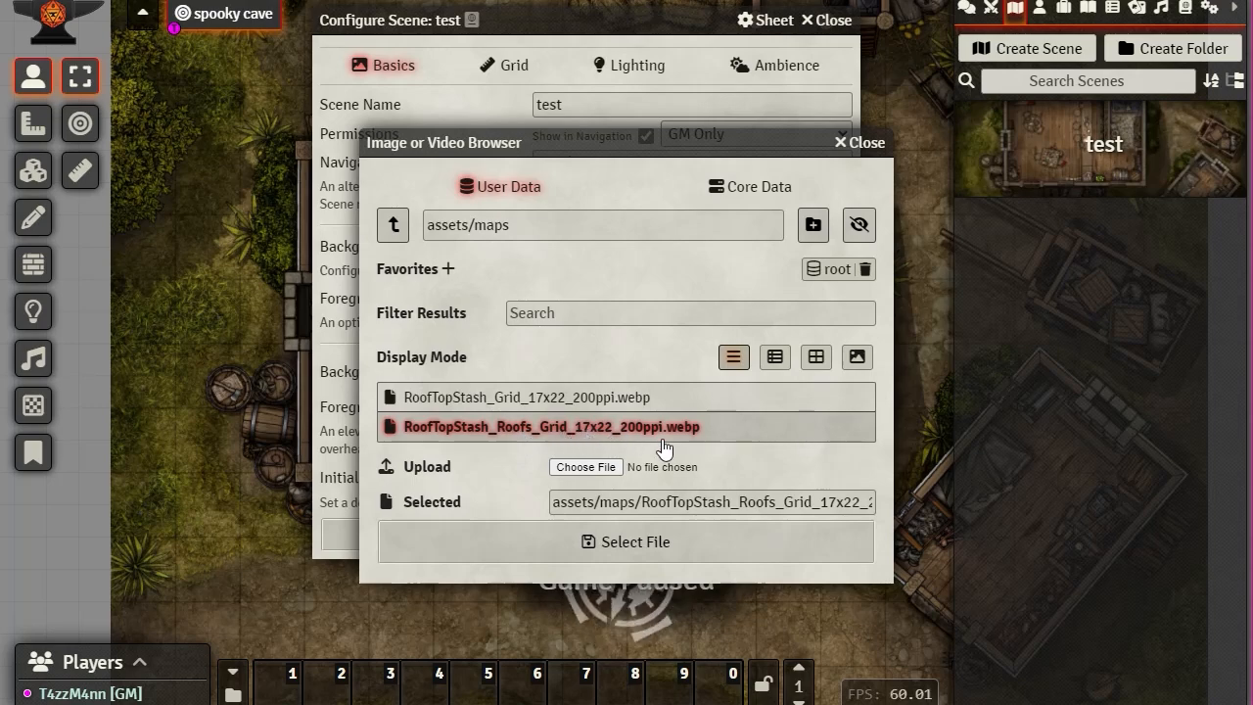
pyautogui.click(628, 543)
pyautogui.click(598, 533)
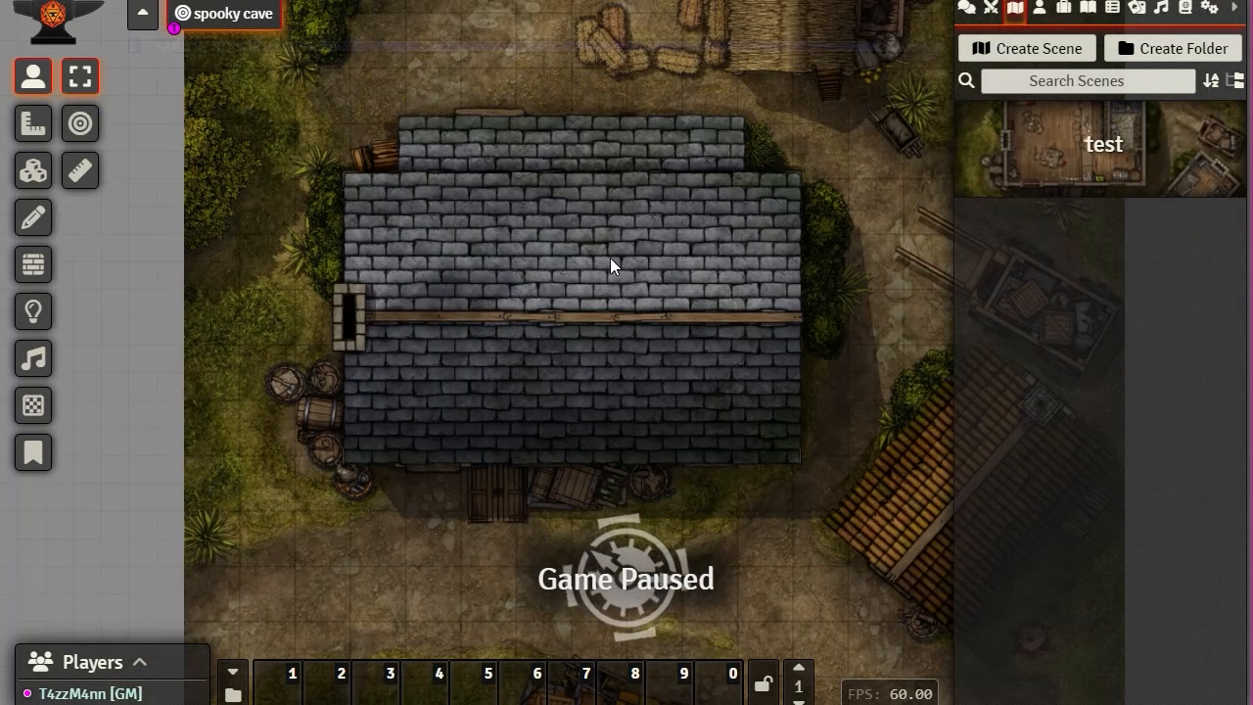
pyautogui.scroll(-4, 610, 257)
pyautogui.moveTo(789, 213); pyautogui.dragTo(690, 188)
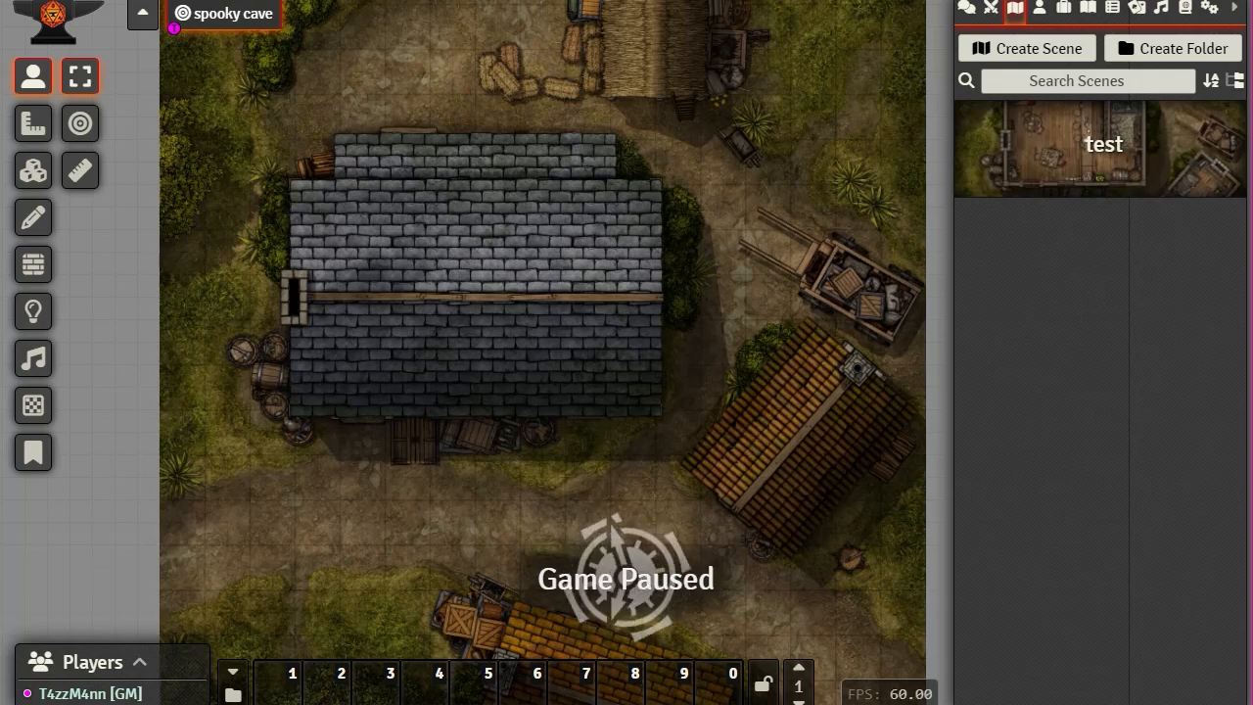
pyautogui.moveTo(792, 186); pyautogui.dragTo(810, 113)
pyautogui.moveTo(779, 383); pyautogui.dragTo(742, 344)
pyautogui.scroll(-4, 744, 345)
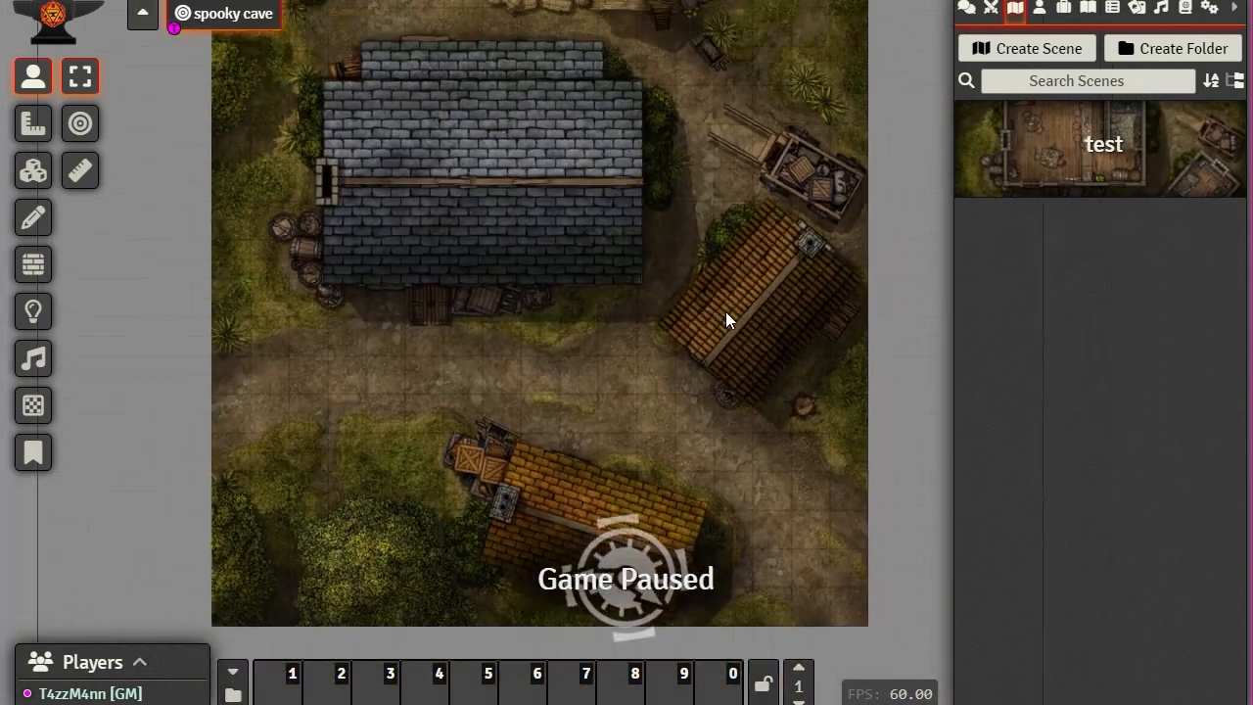
pyautogui.moveTo(728, 196); pyautogui.dragTo(758, 187)
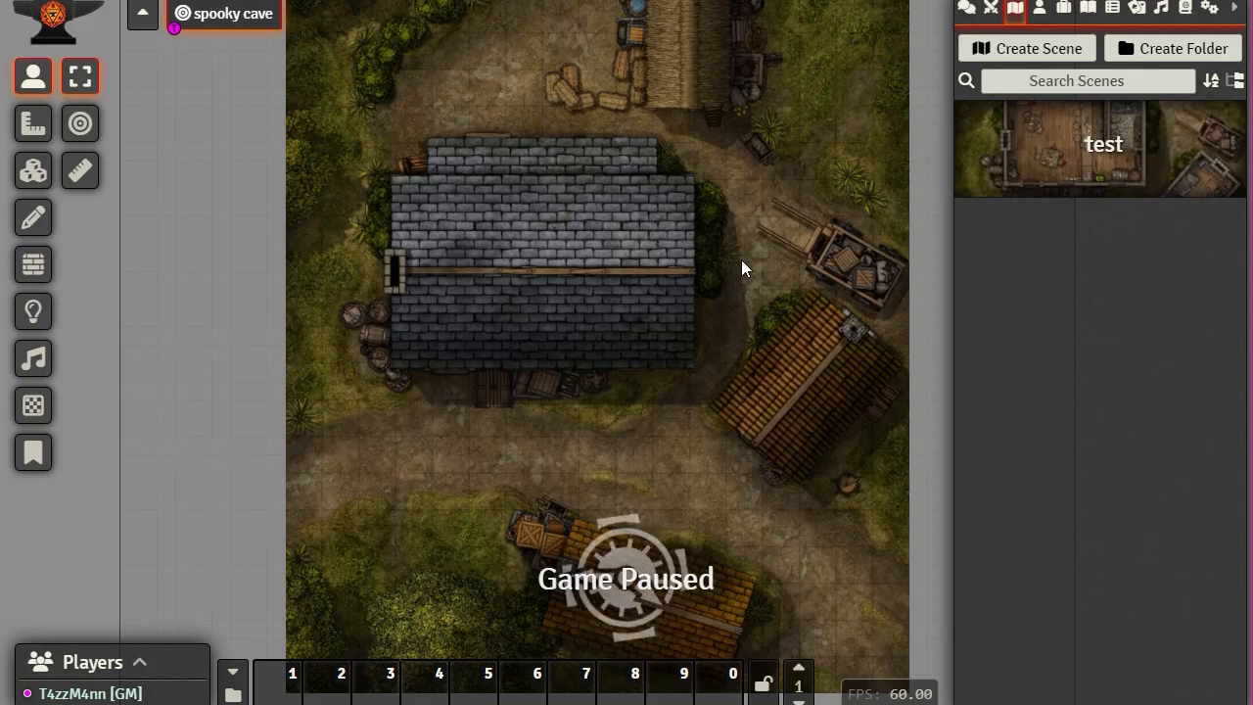
pyautogui.scroll(2, 746, 265)
pyautogui.moveTo(773, 282); pyautogui.dragTo(787, 360)
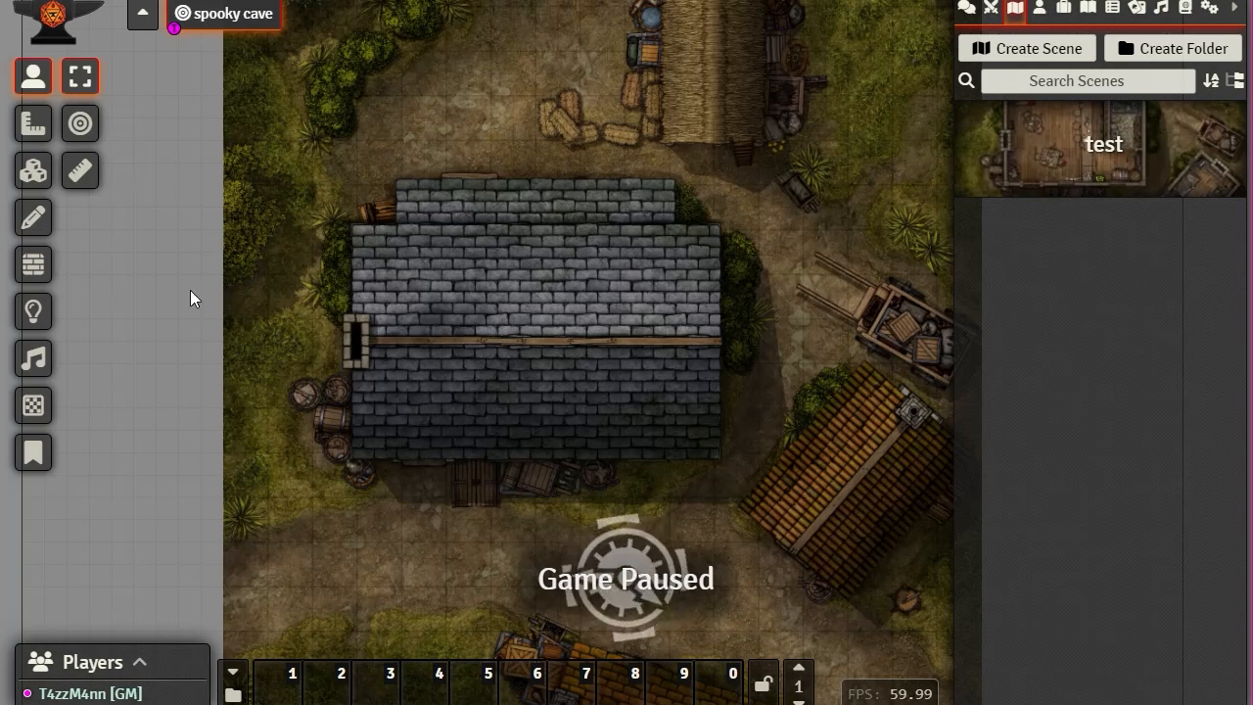
# Step: Clear the test scene's Foreground Image path and close the Configure Scene dialog
pyautogui.click(1103, 155)
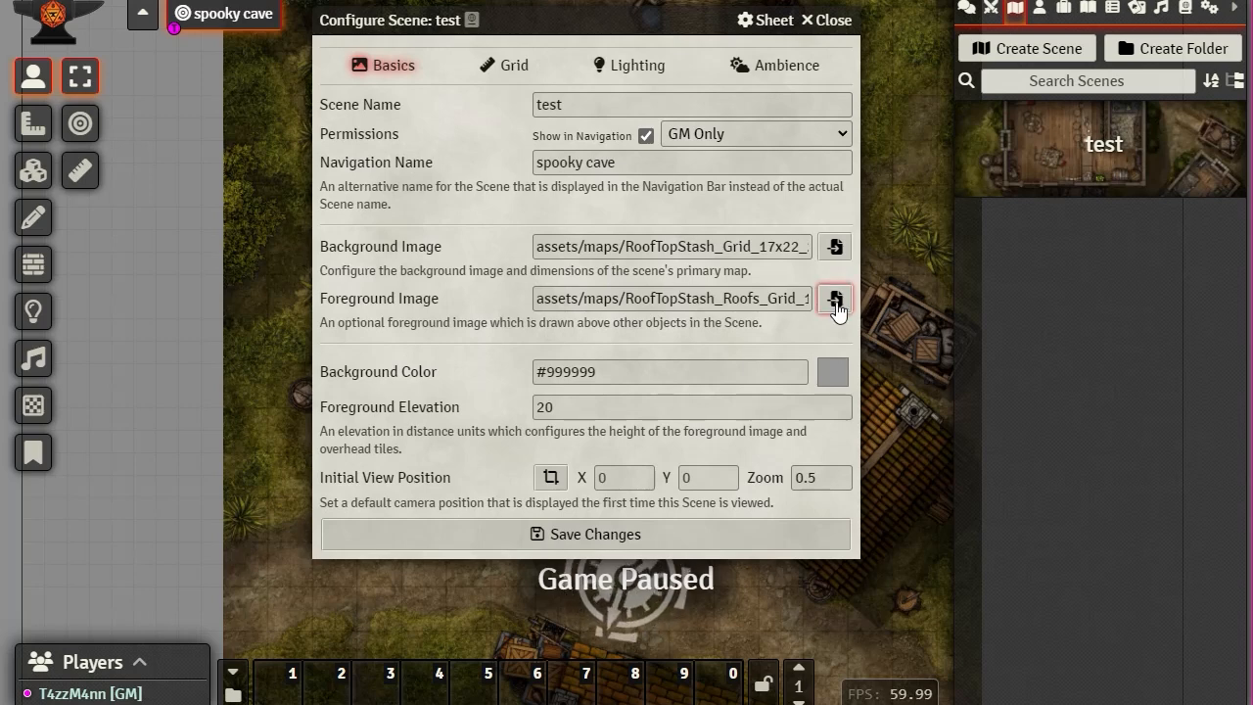
pyautogui.tripleClick(589, 301)
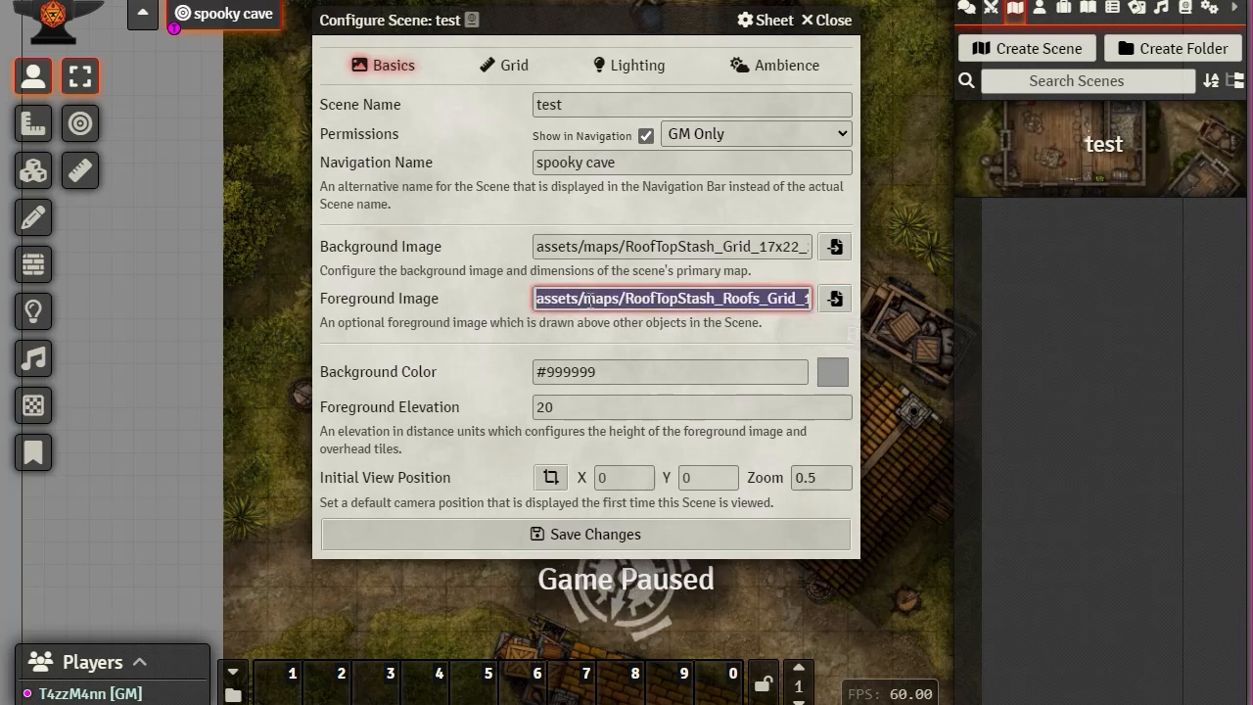
pyautogui.press('BackSpace')
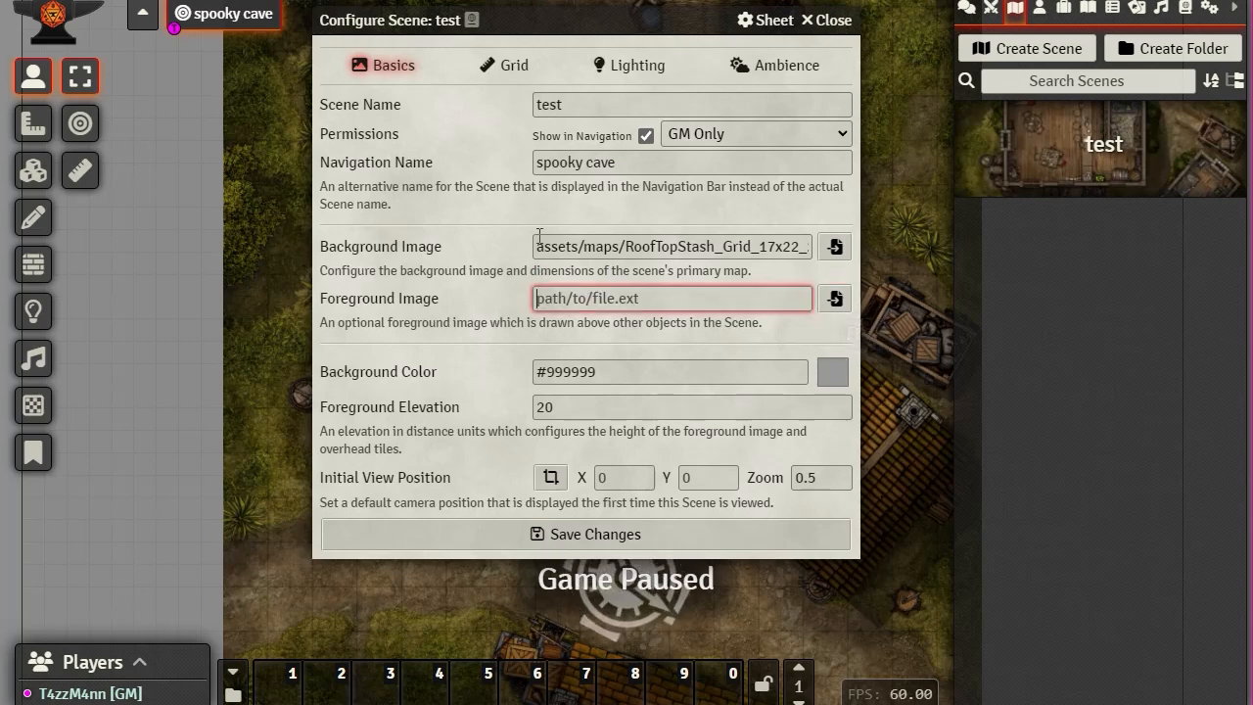
pyautogui.moveTo(536, 251); pyautogui.dragTo(589, 249)
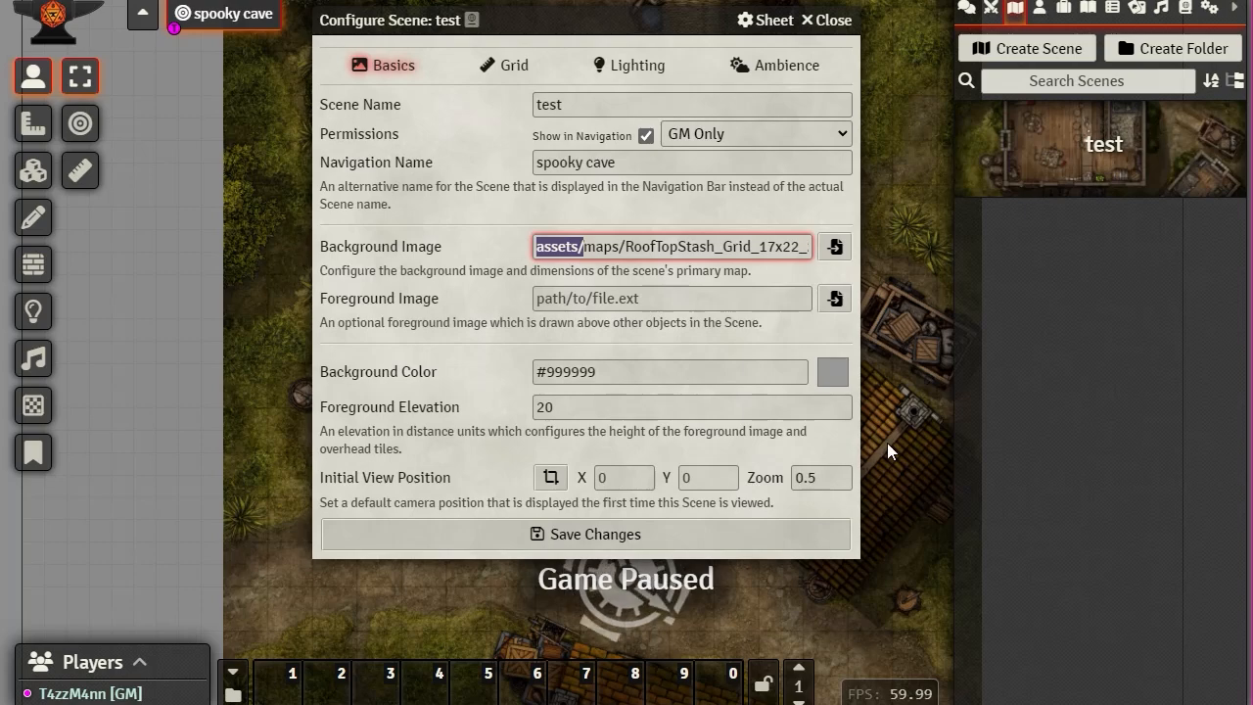
pyautogui.click(834, 21)
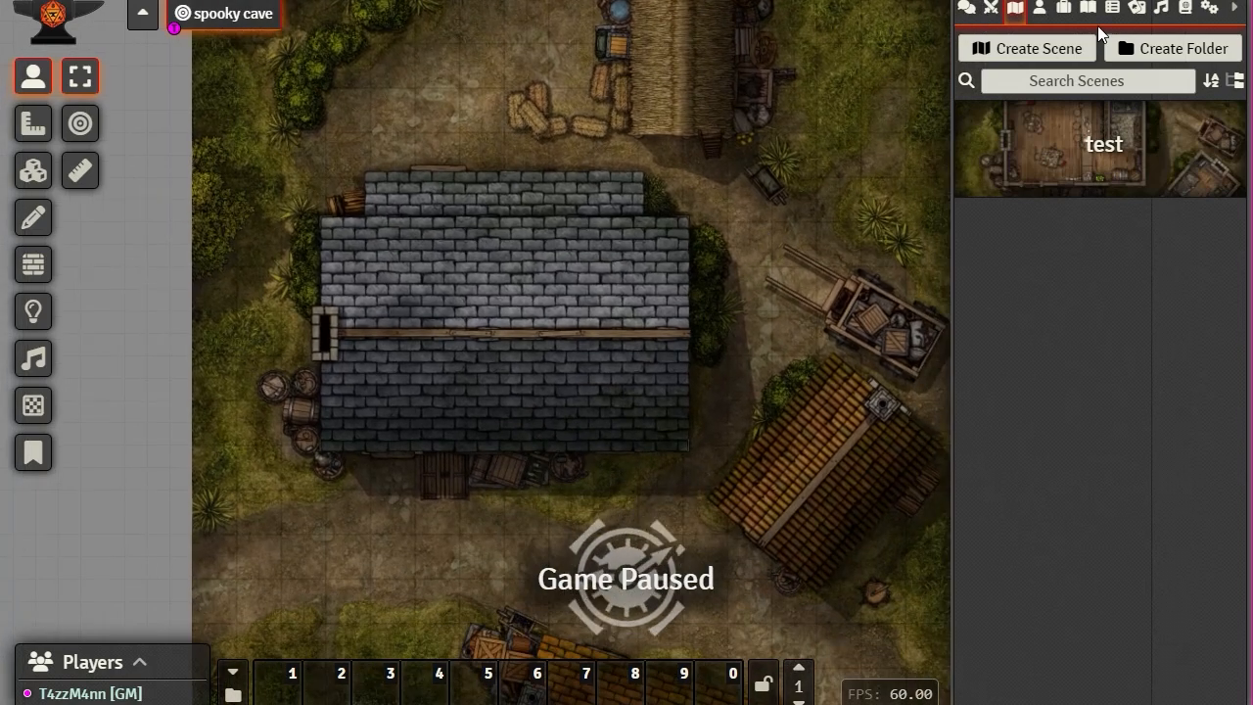
# Step: Create a new actor named Tester and close its character sheet
pyautogui.click(1038, 8)
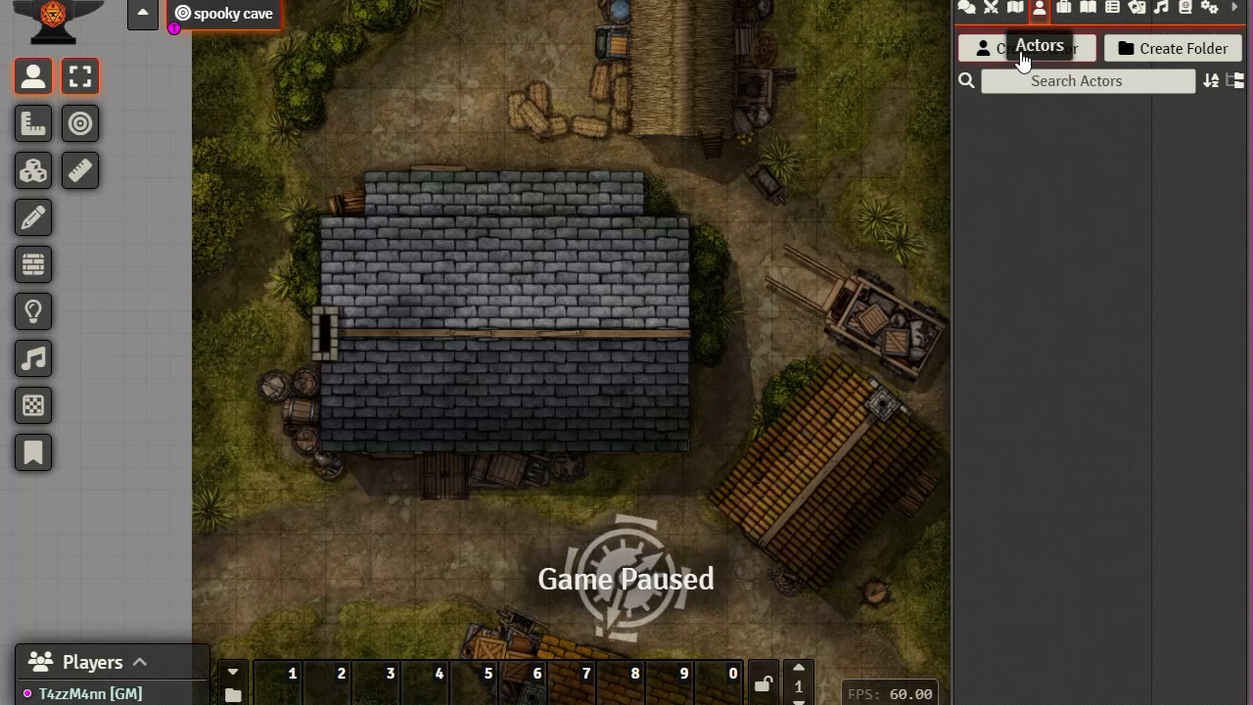
pyautogui.click(1068, 57)
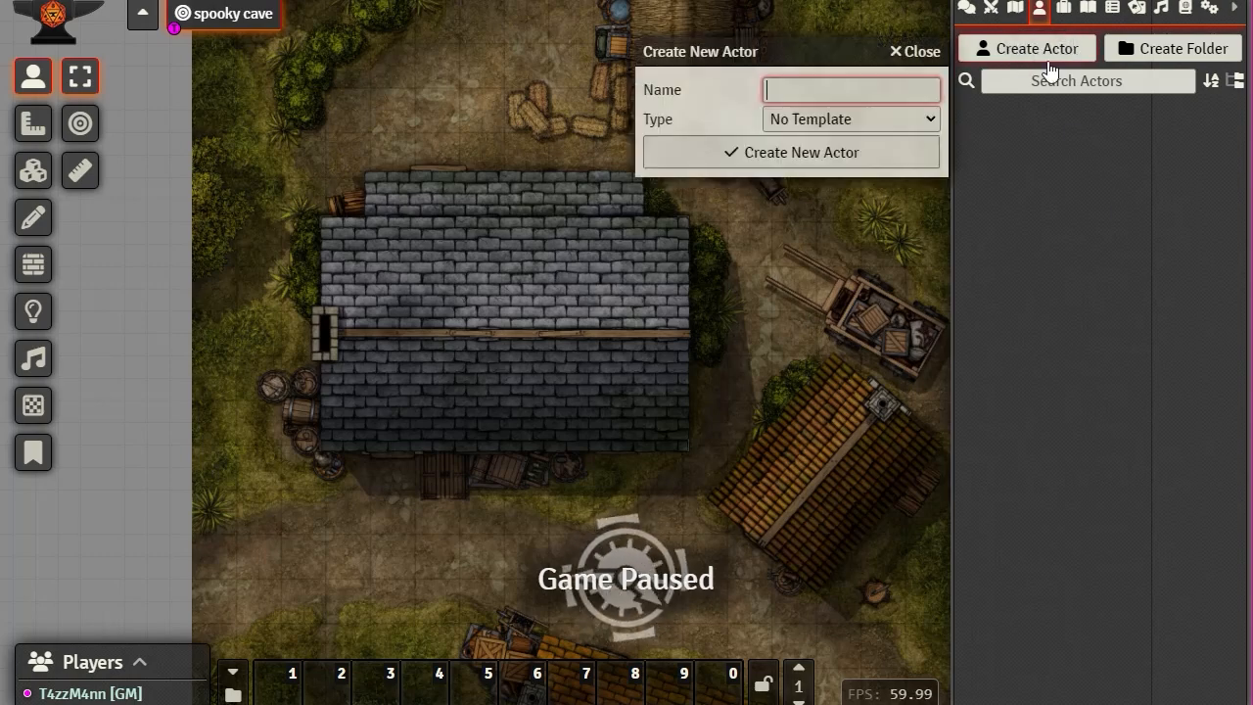
pyautogui.click(774, 157)
pyautogui.click(985, 100)
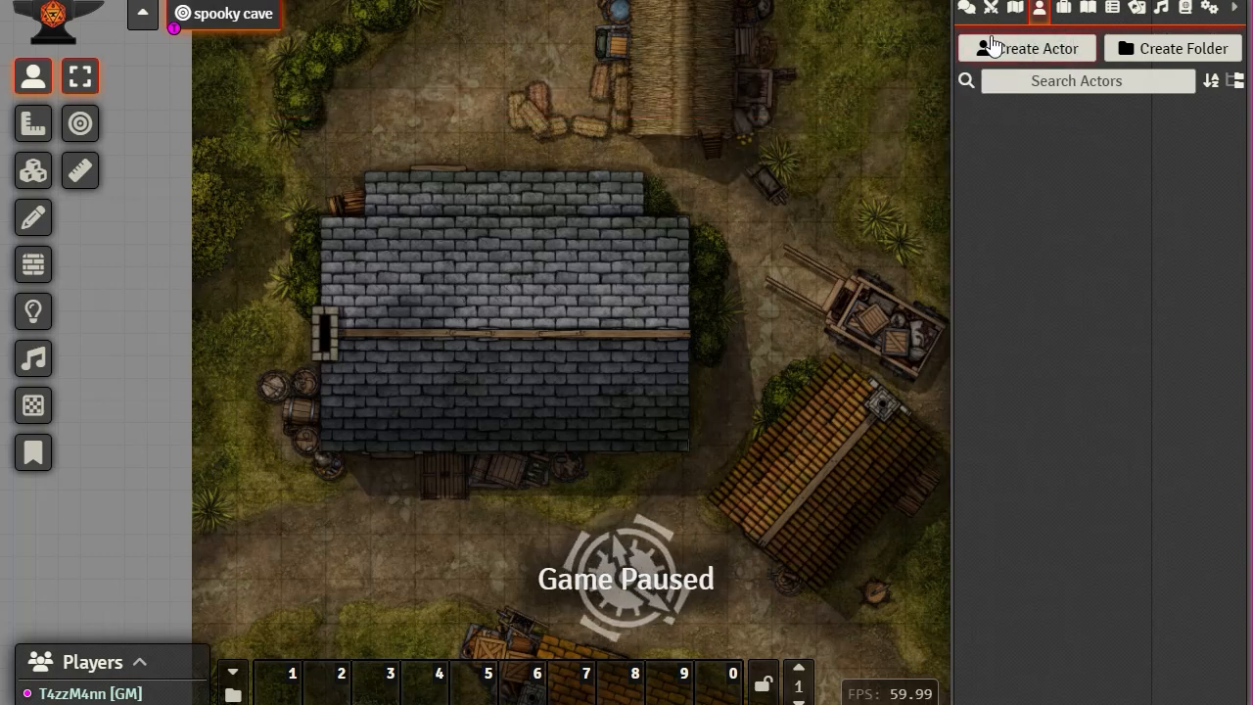
pyautogui.click(993, 46)
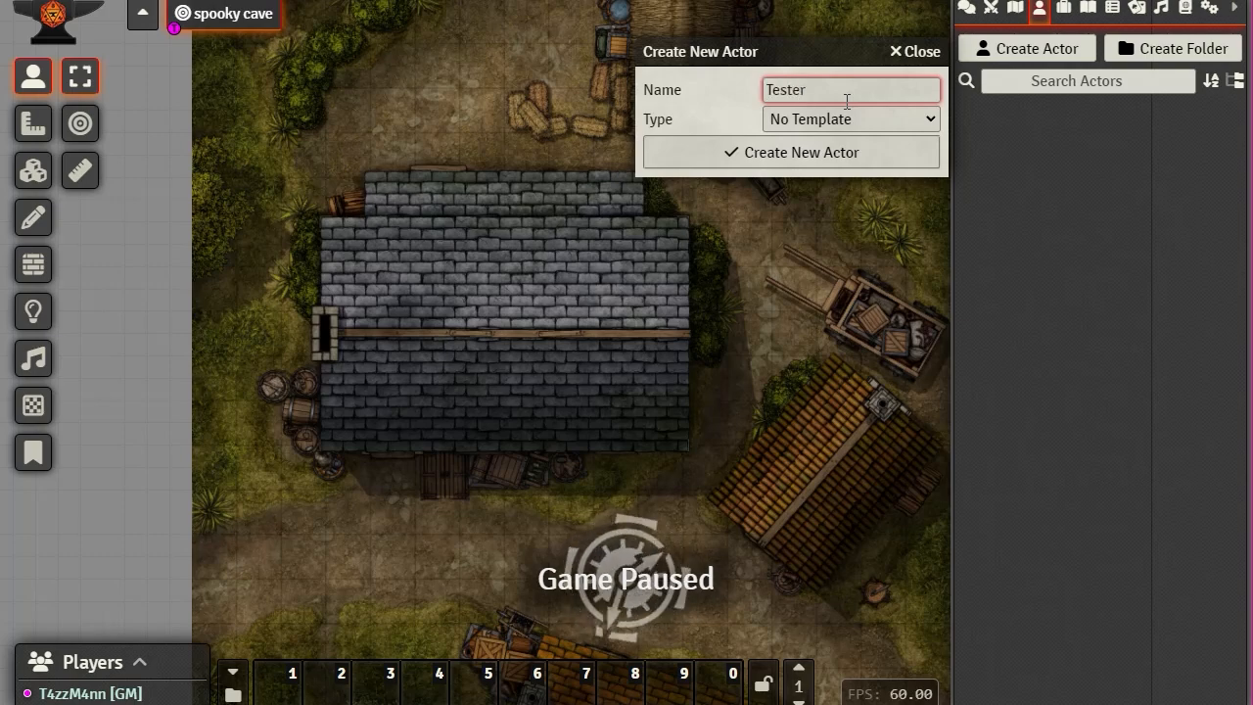
pyautogui.click(754, 156)
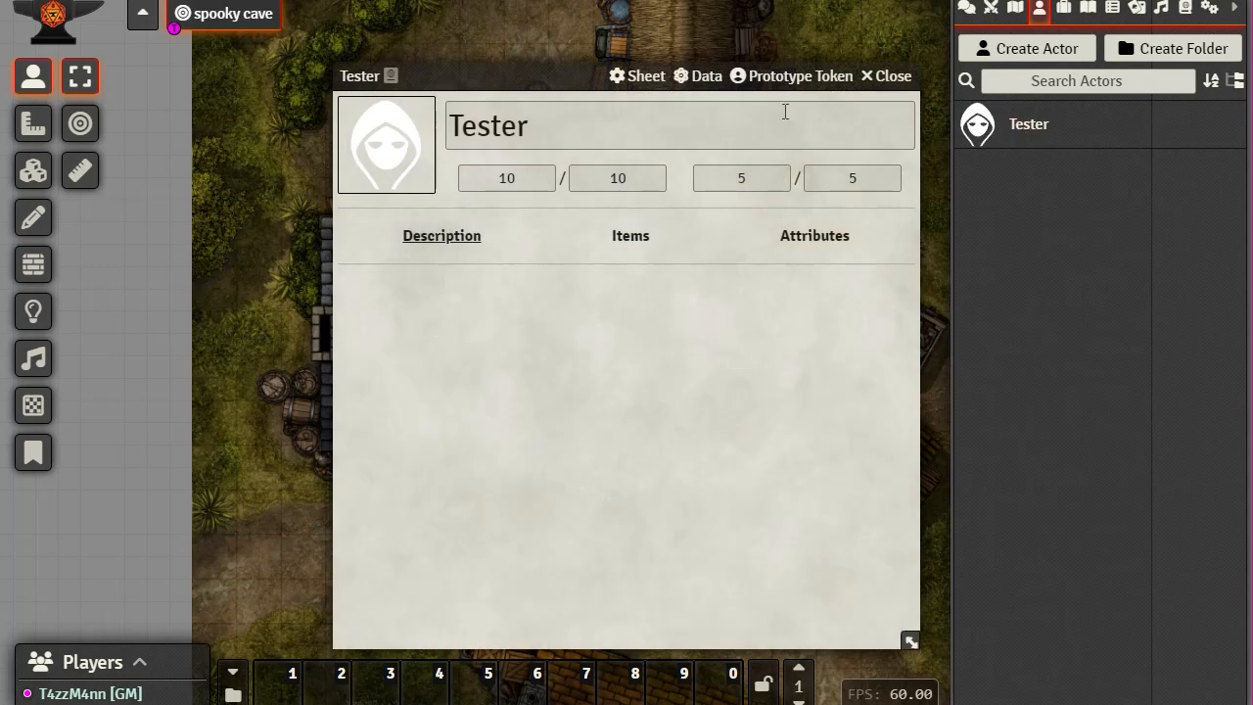
pyautogui.click(900, 80)
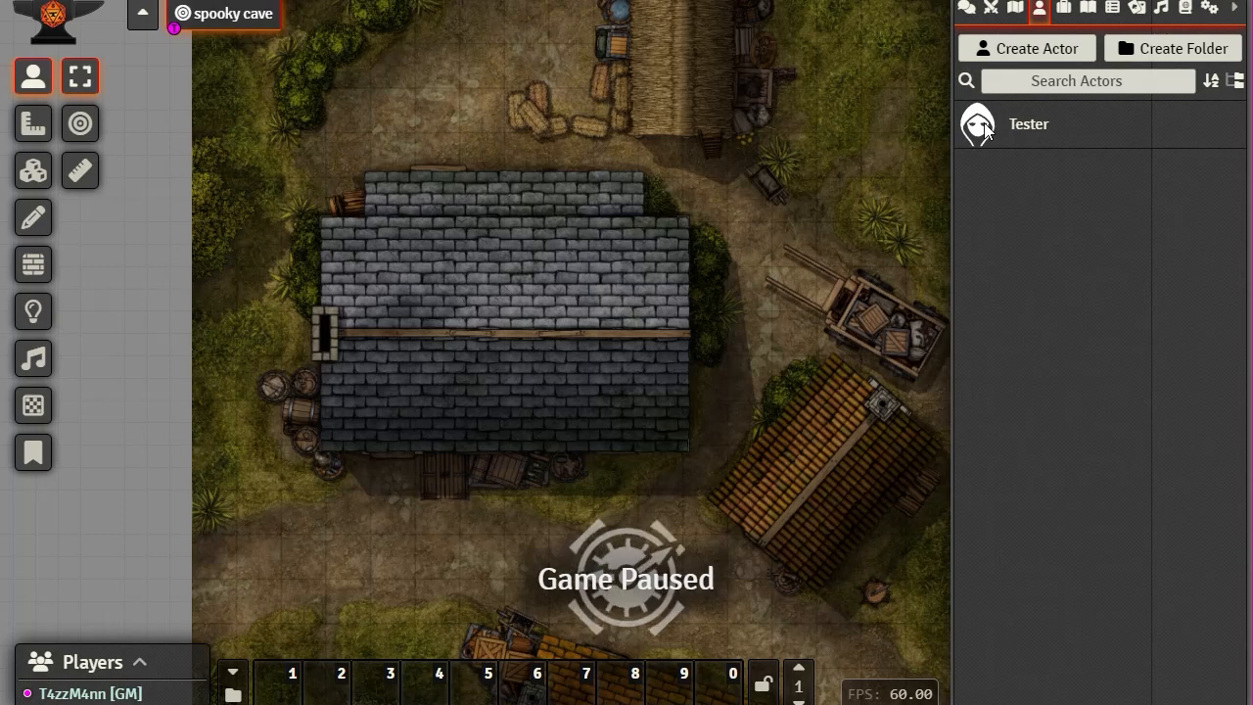
# Step: Zoom into the map and delete the two existing tokens
pyautogui.scroll(10, 770, 219)
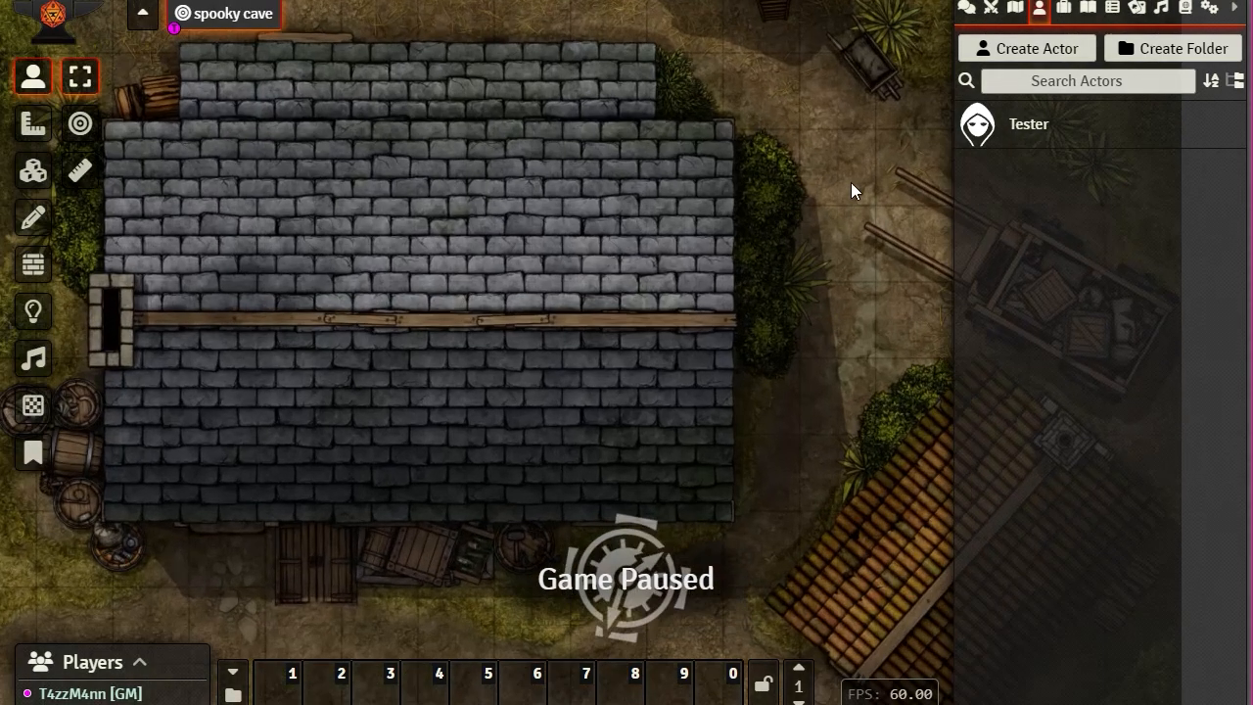
pyautogui.moveTo(851, 182); pyautogui.dragTo(642, 309)
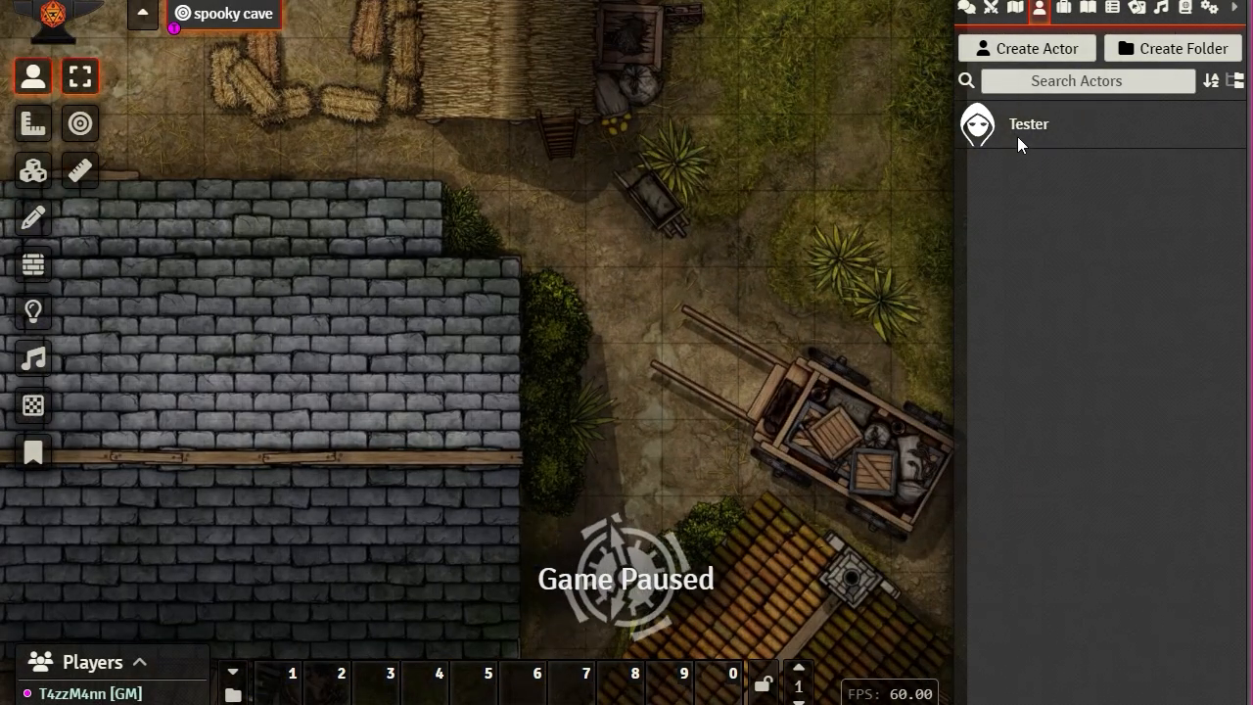
pyautogui.scroll(-3, 605, 327)
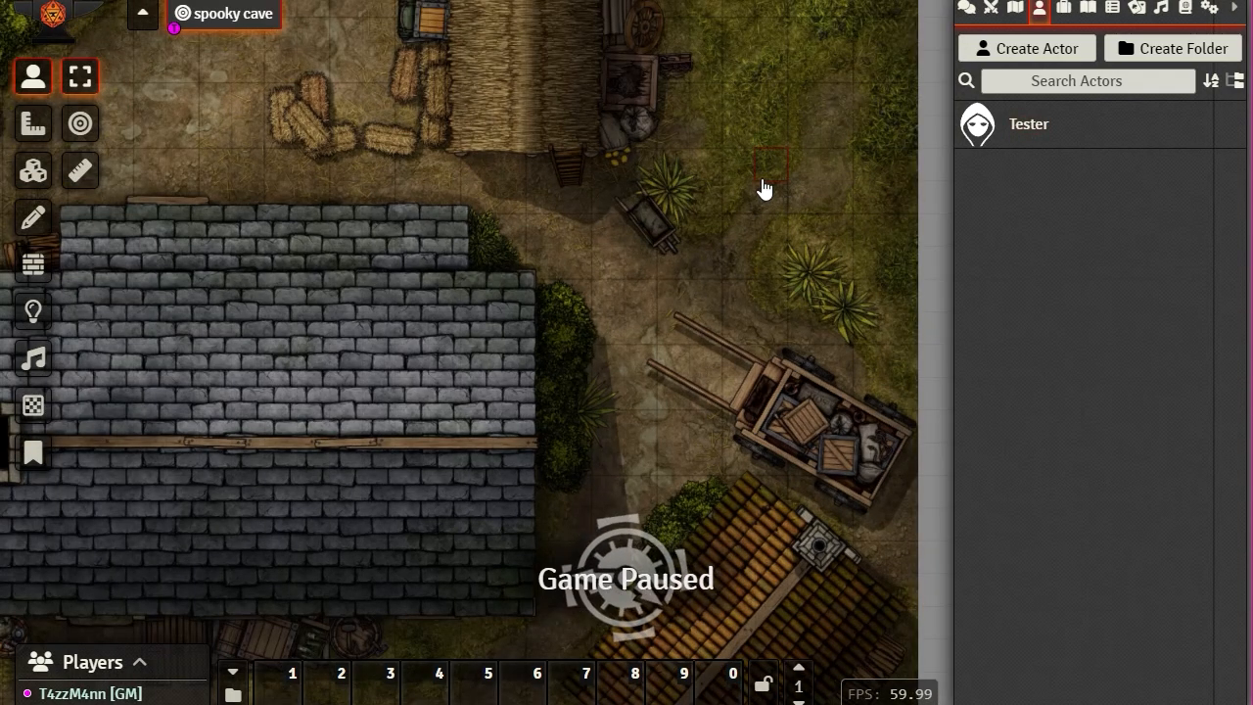
pyautogui.scroll(2, 764, 184)
pyautogui.scroll(1, 771, 147)
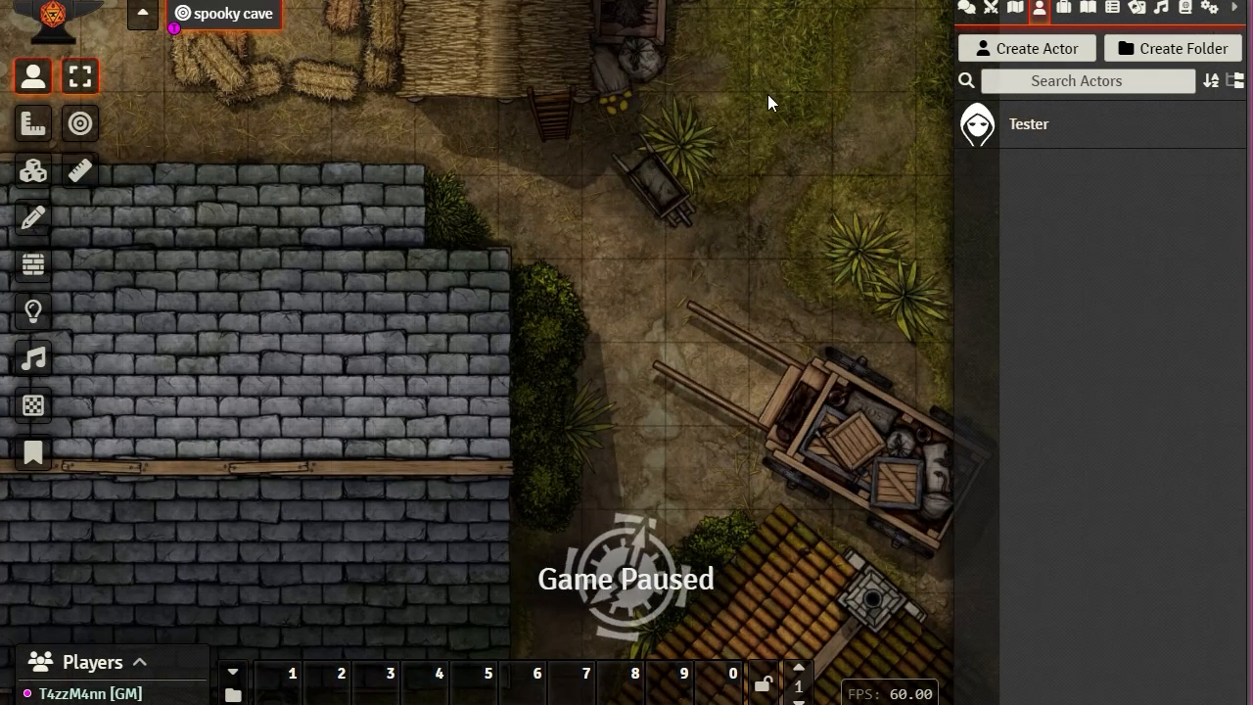
pyautogui.doubleClick(817, 127)
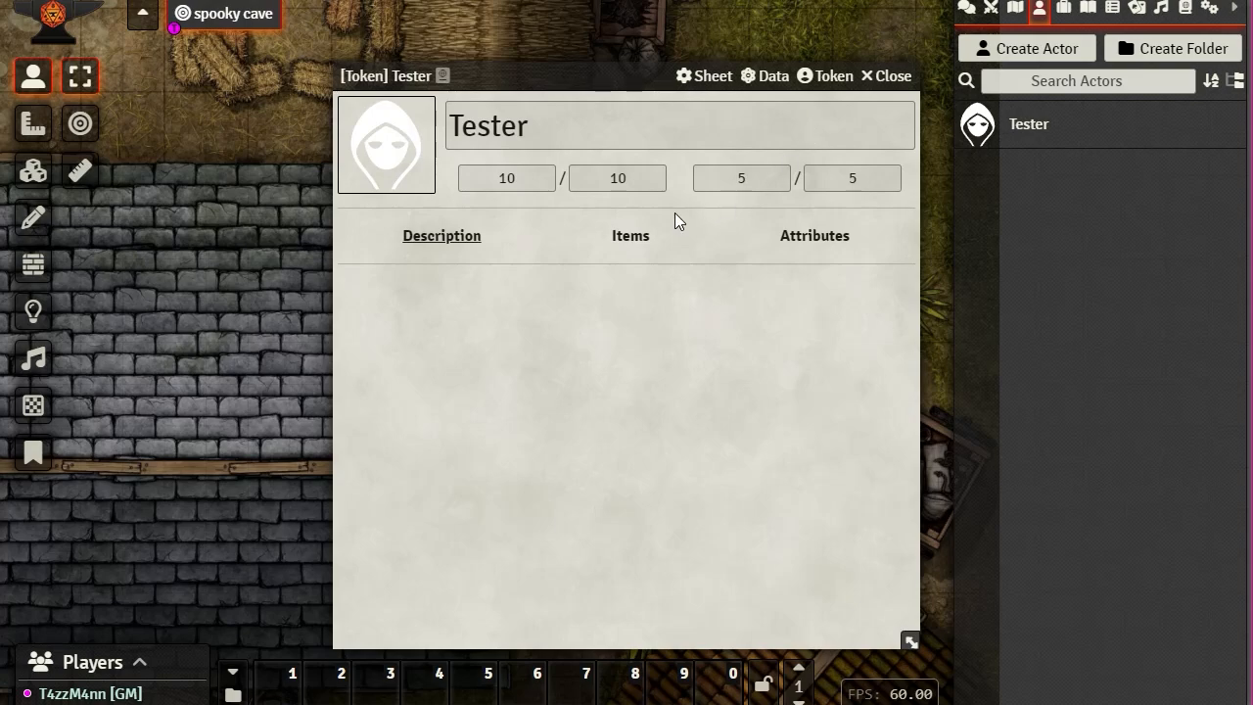
pyautogui.click(887, 77)
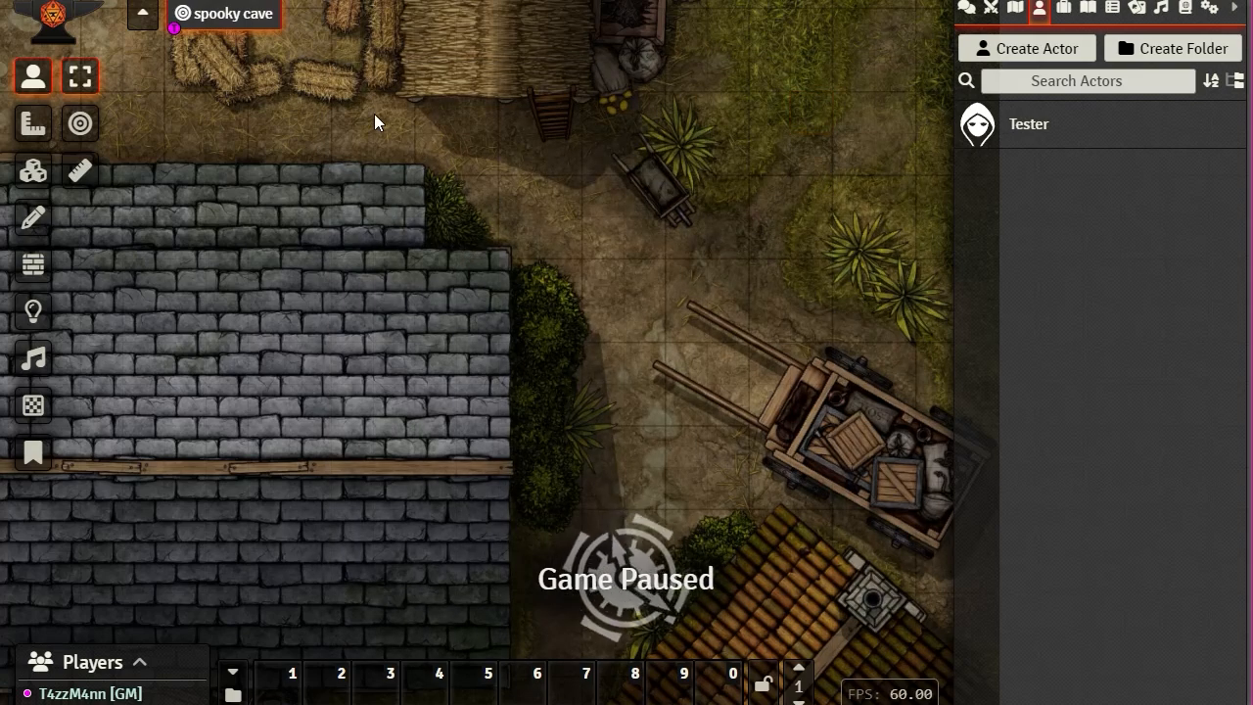
pyautogui.moveTo(374, 114); pyautogui.dragTo(743, 455)
pyautogui.press('Delete')
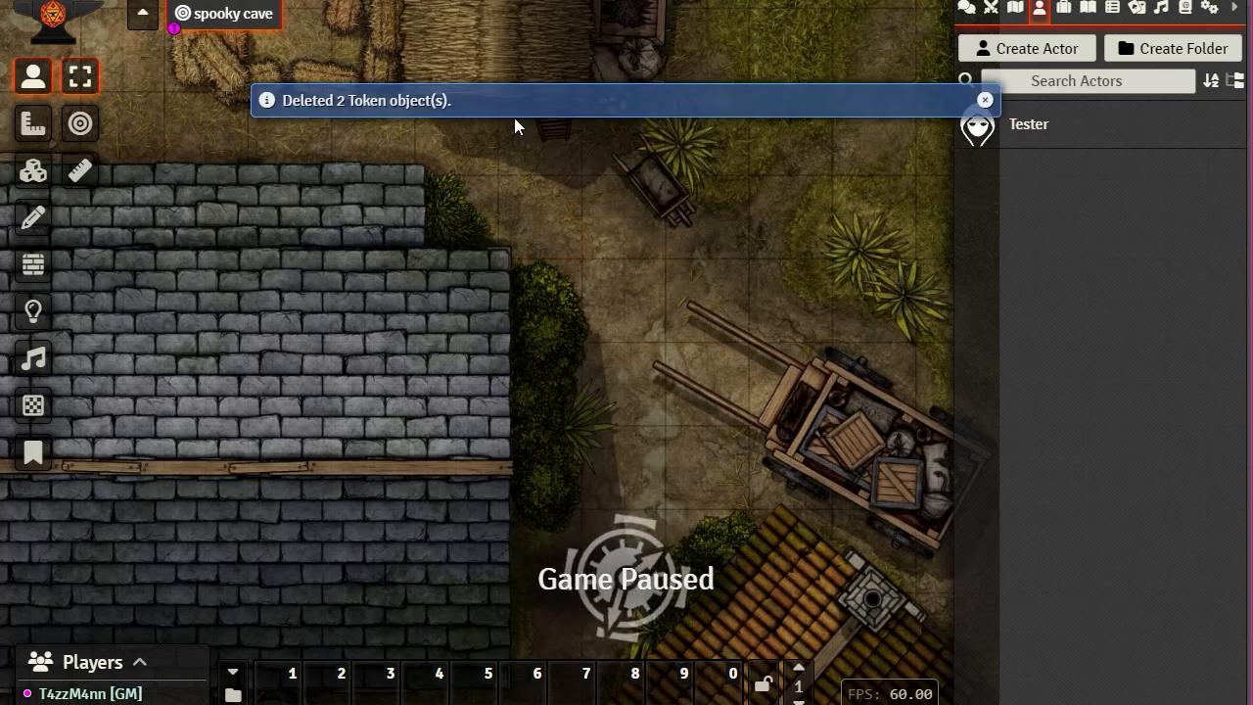
# Step: Place the Tester actor as a token on the dirt path beside the wheelbarrow
pyautogui.moveTo(1034, 131); pyautogui.dragTo(639, 252)
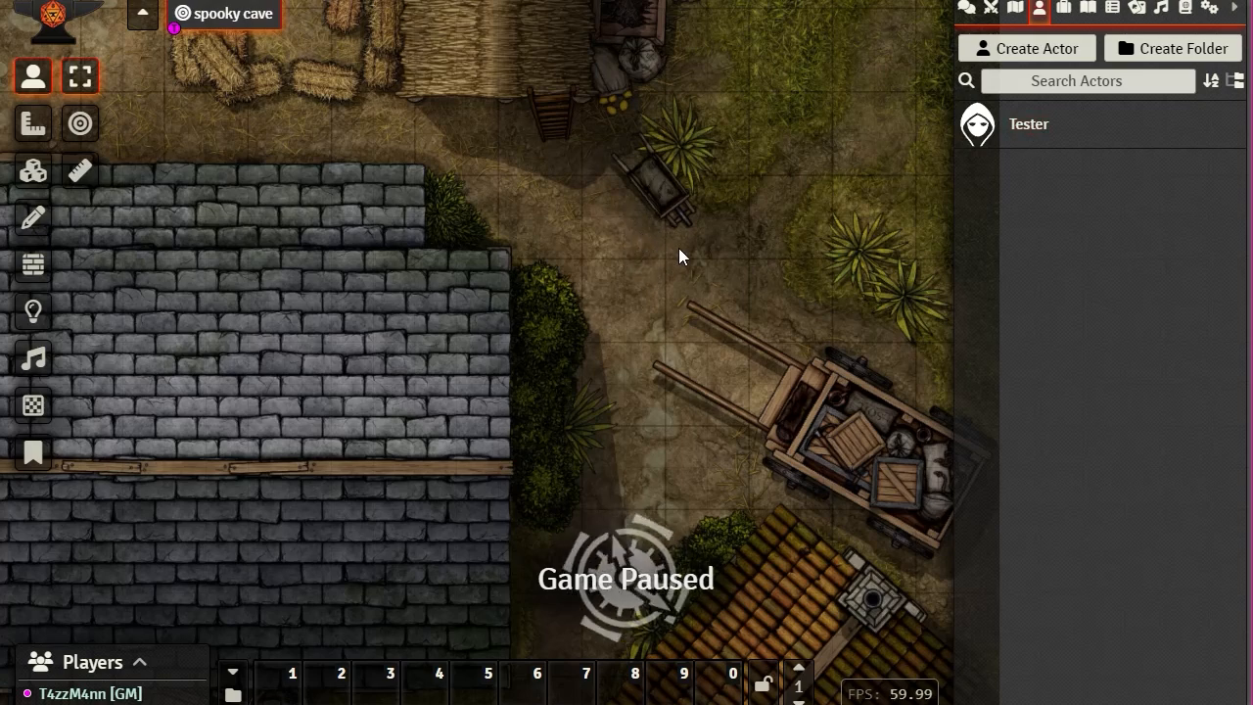
pyautogui.scroll(6, 733, 234)
pyautogui.scroll(-3, 631, 241)
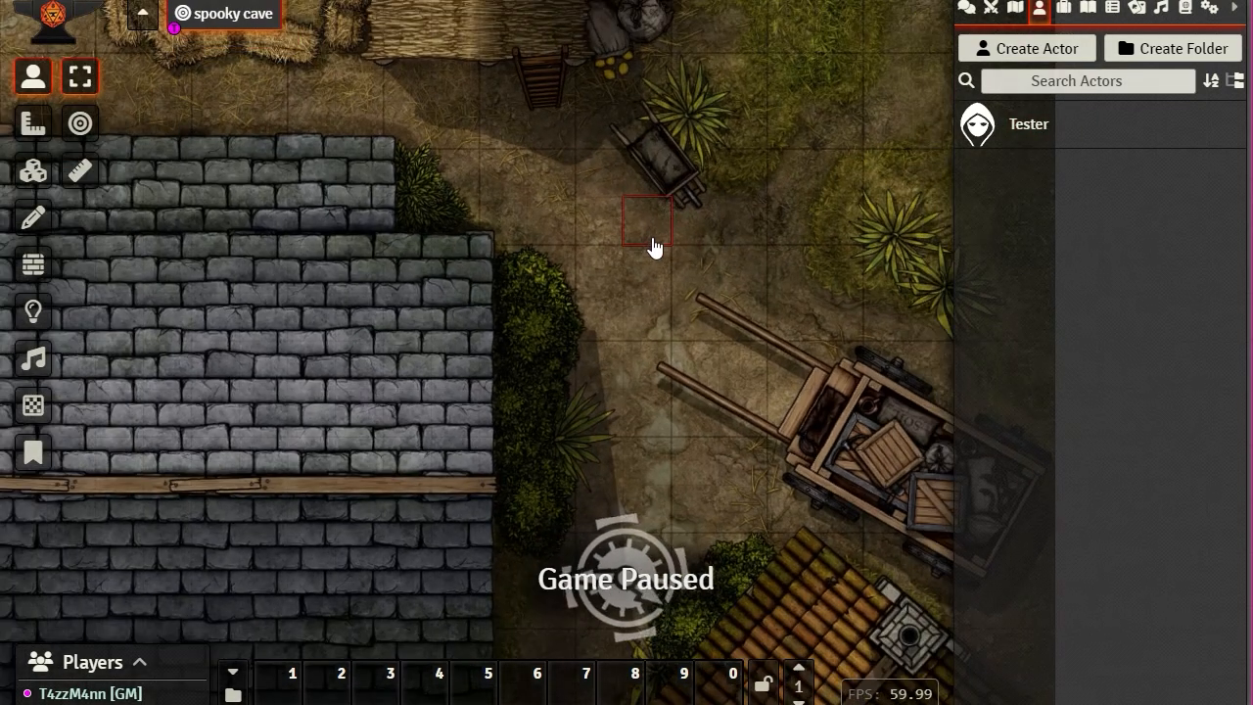
# Step: Raise the Tester token's elevation to 20 ft
pyautogui.rightClick(642, 235)
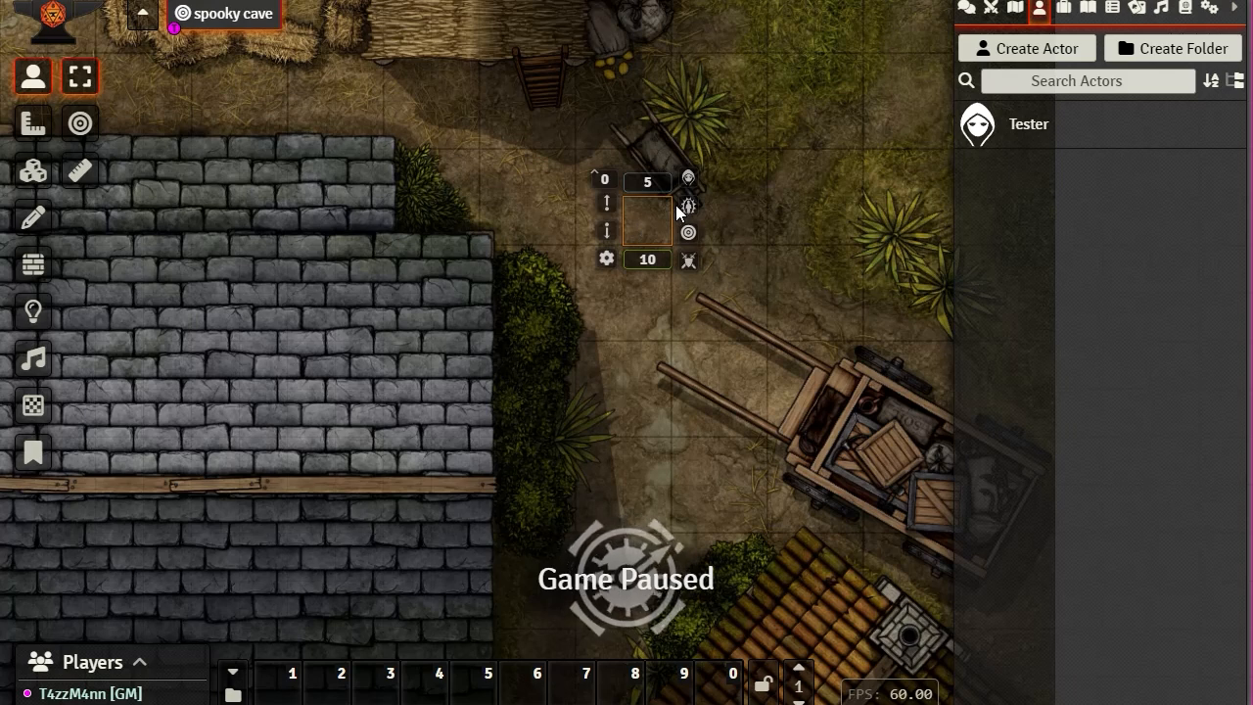
pyautogui.click(606, 179)
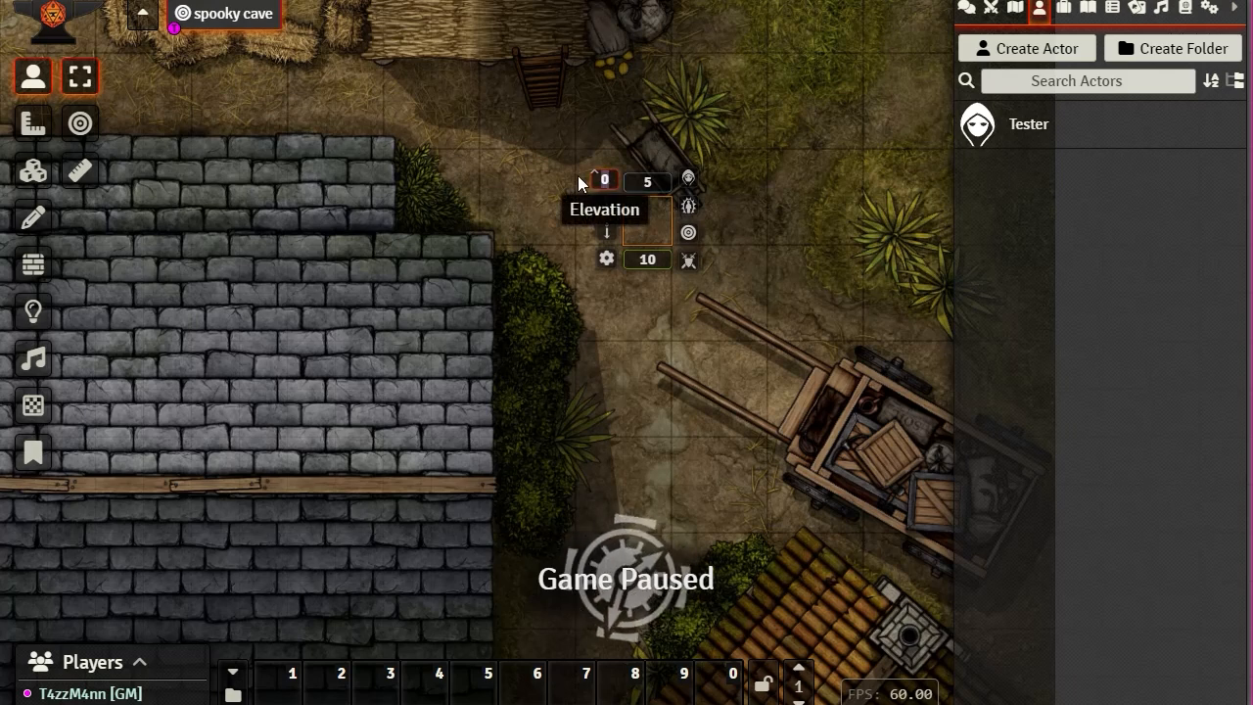
pyautogui.write('20')
pyautogui.press('Return')
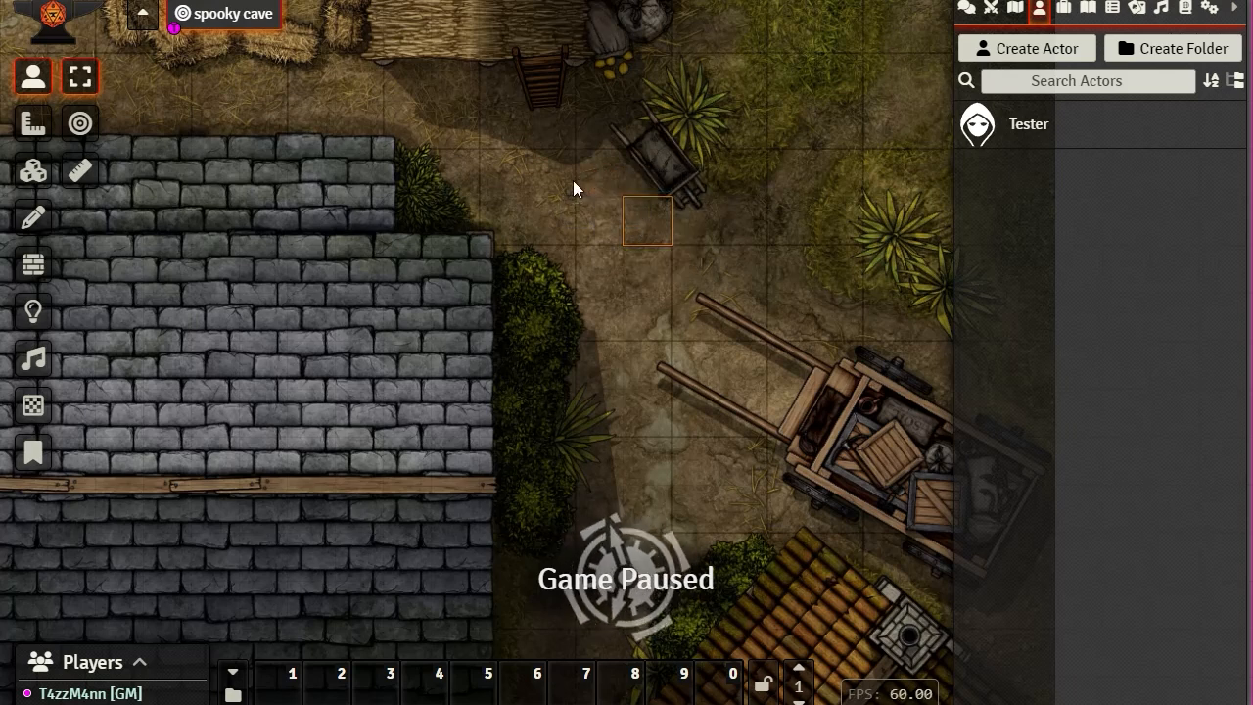
# Step: Move the token square by square onto the big roof's upper-right corner
pyautogui.press('Left')
pyautogui.press('Left')
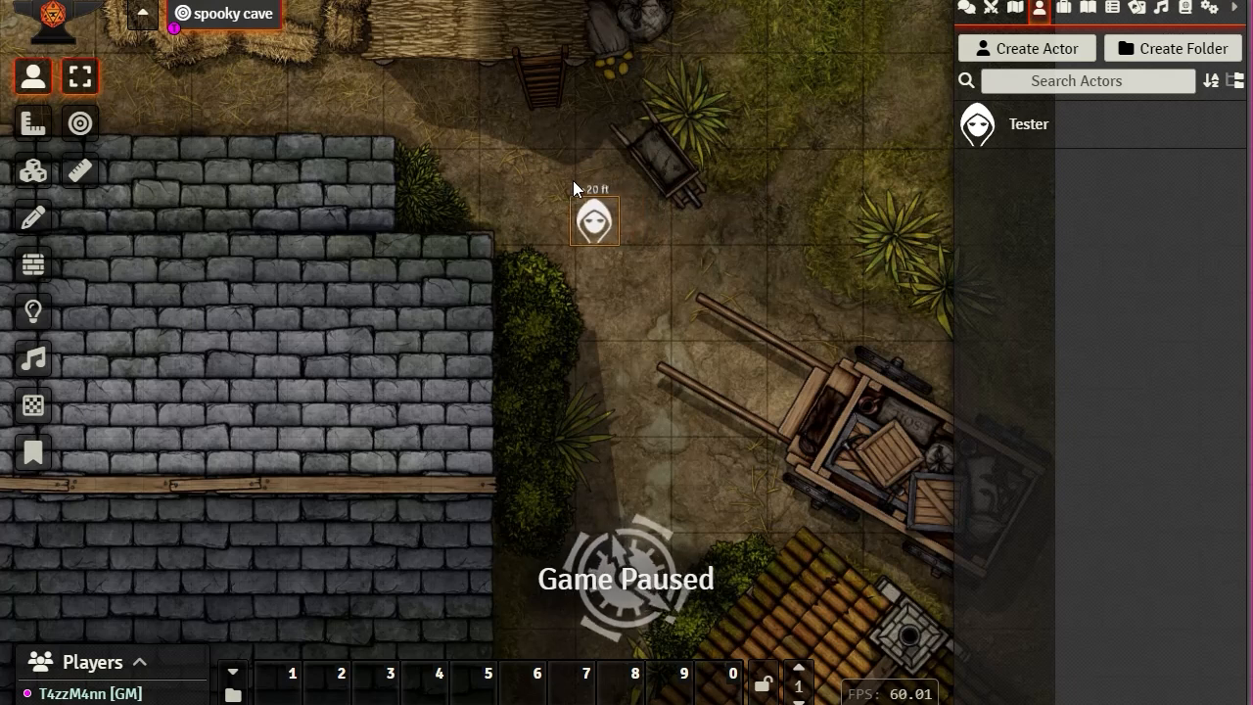
pyautogui.press('Down')
pyautogui.press('Right')
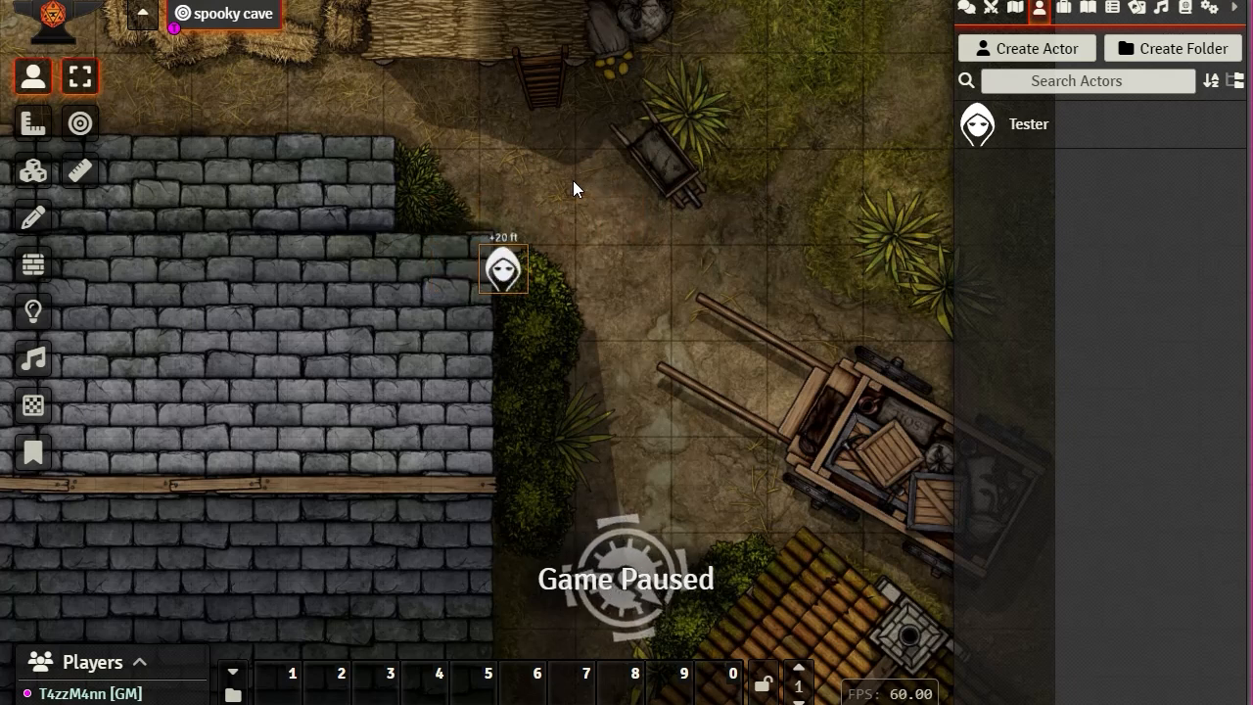
pyautogui.press('Right')
pyautogui.press('Left')
pyautogui.press('Left')
pyautogui.press('Up')
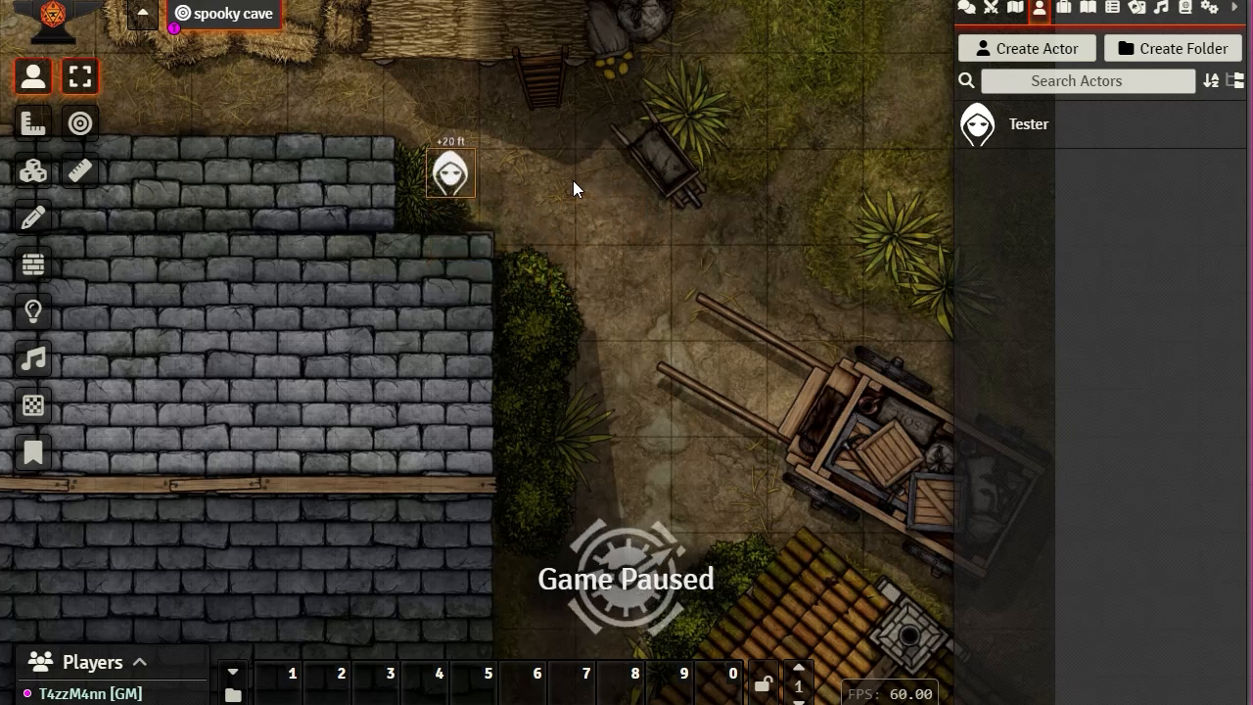
pyautogui.press('Left')
pyautogui.press('Right')
pyautogui.press('Down')
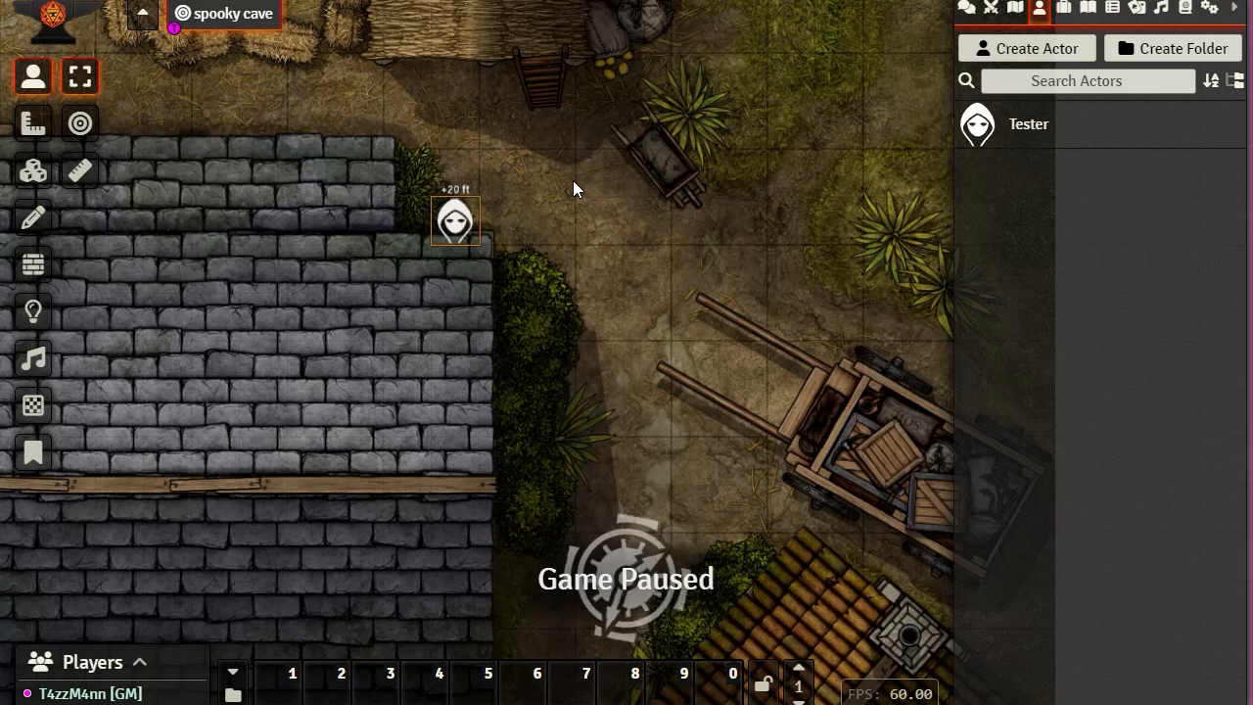
pyautogui.press('Up')
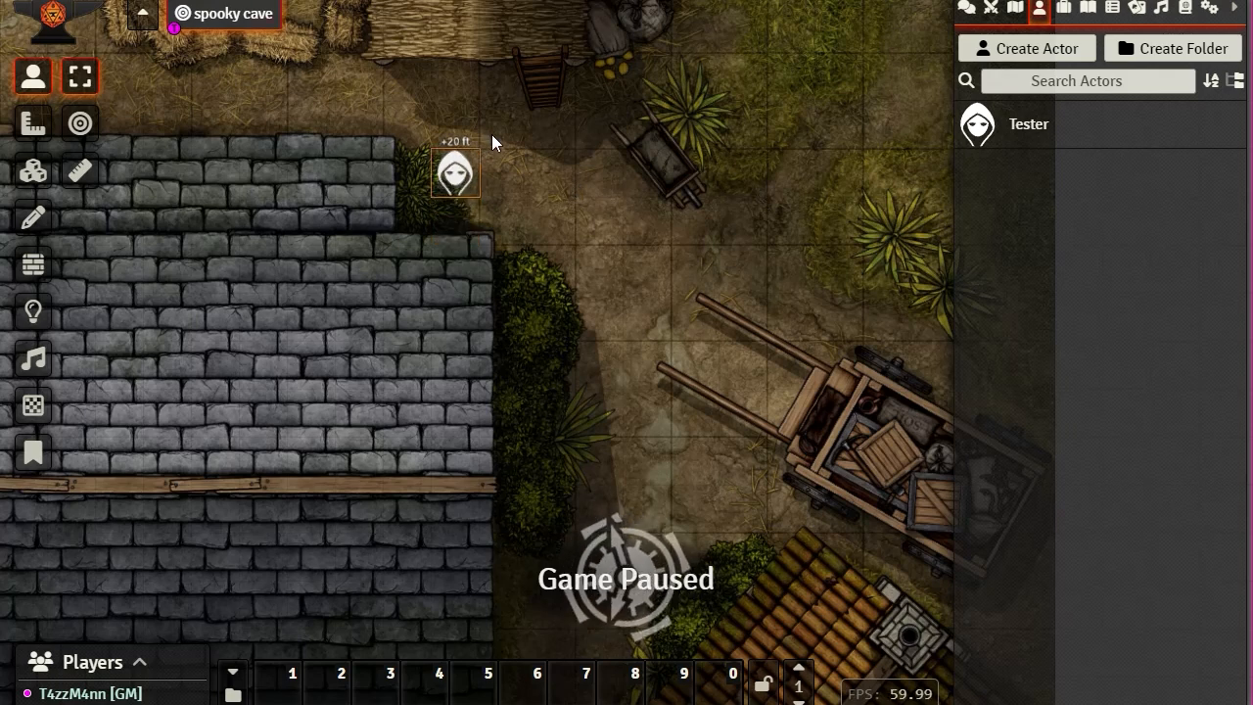
# Step: Lower the token's elevation to 10 ft
pyautogui.rightClick(434, 162)
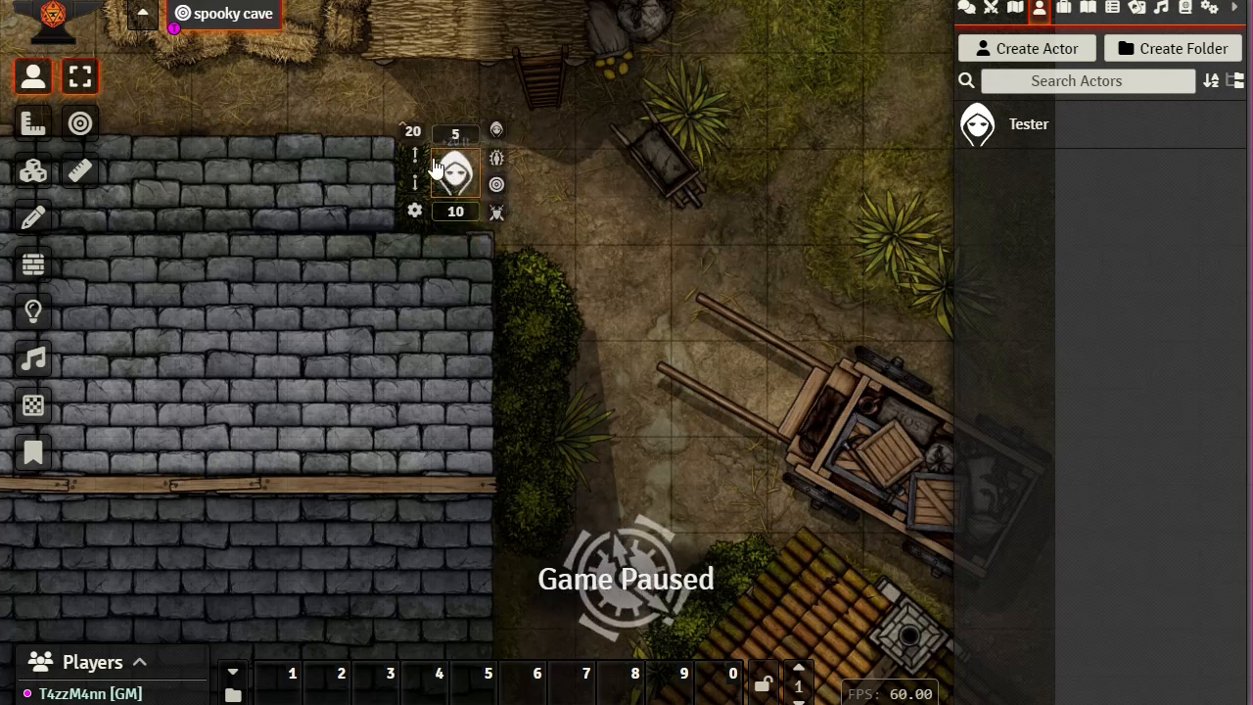
pyautogui.click(413, 131)
pyautogui.write('10')
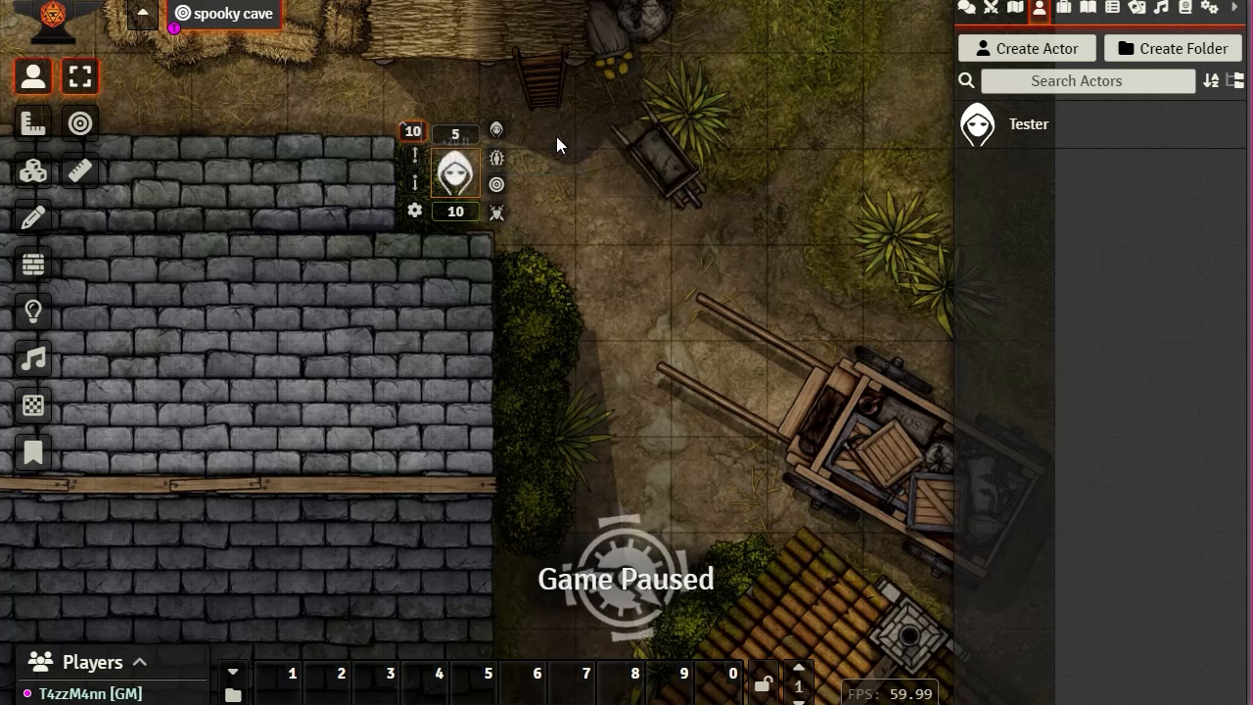
pyautogui.press('Return')
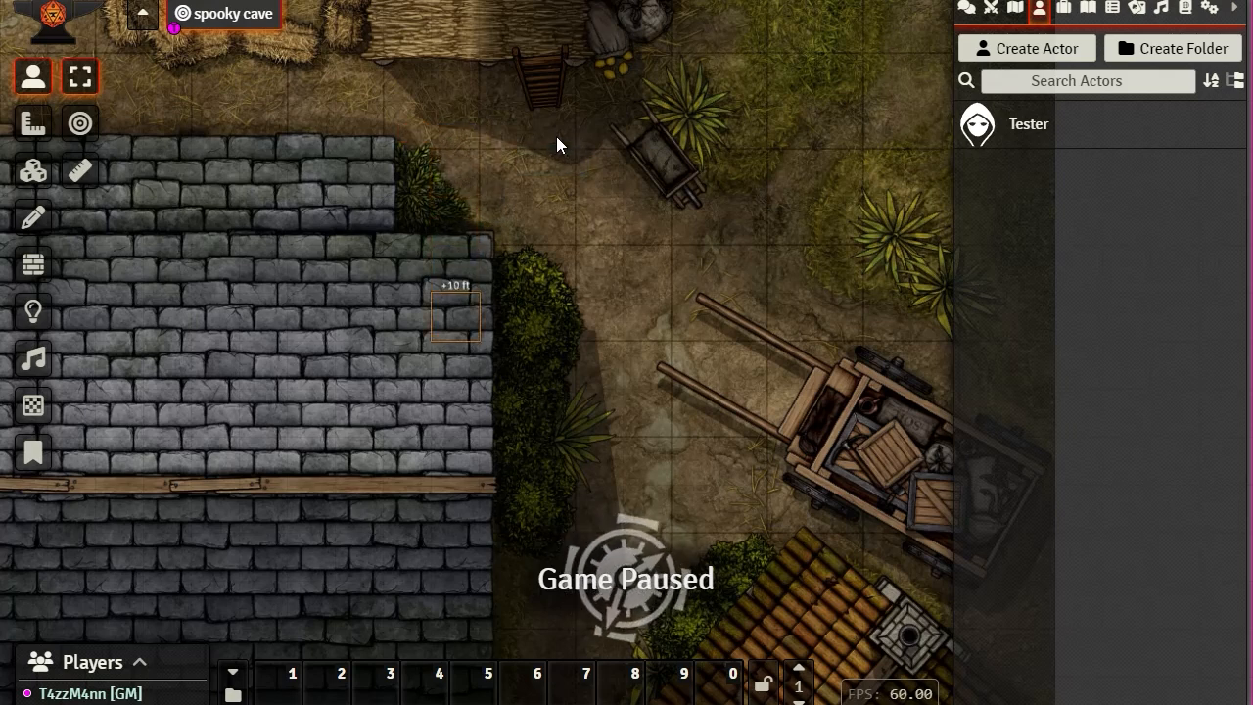
pyautogui.scroll(-3, 604, 234)
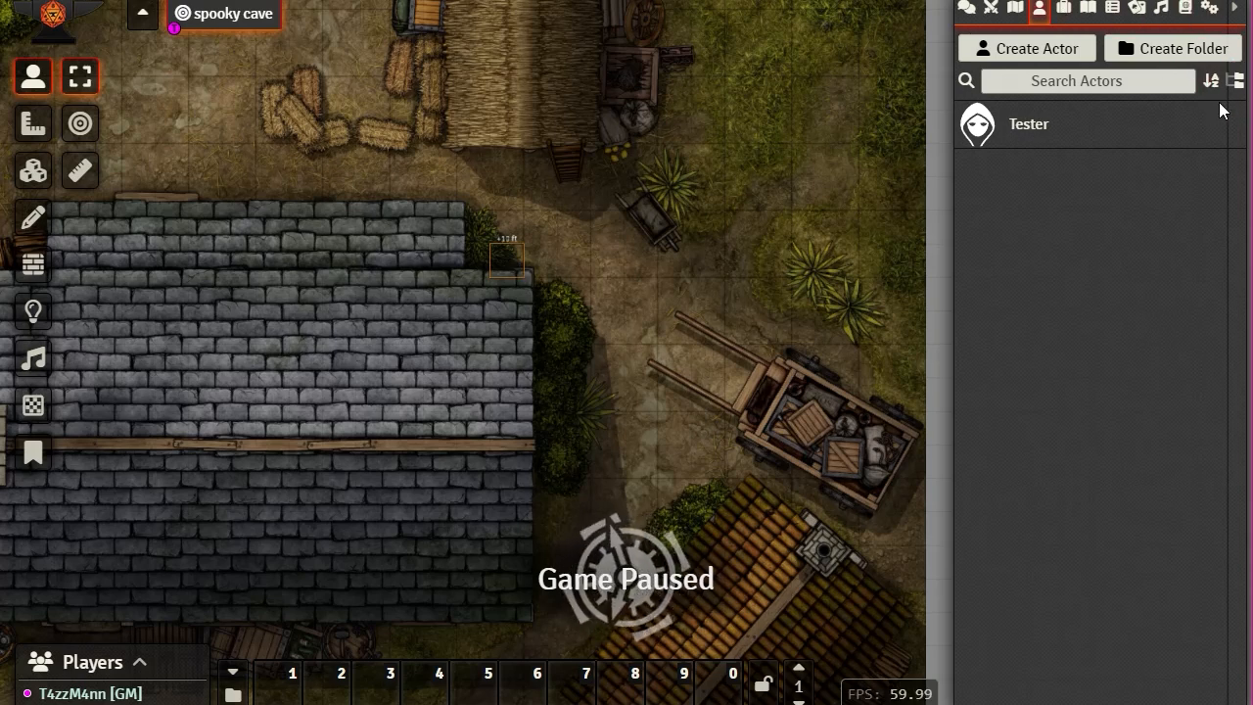
# Step: Open the test scene's configuration and browse the map files as thumbnails
pyautogui.click(1024, 12)
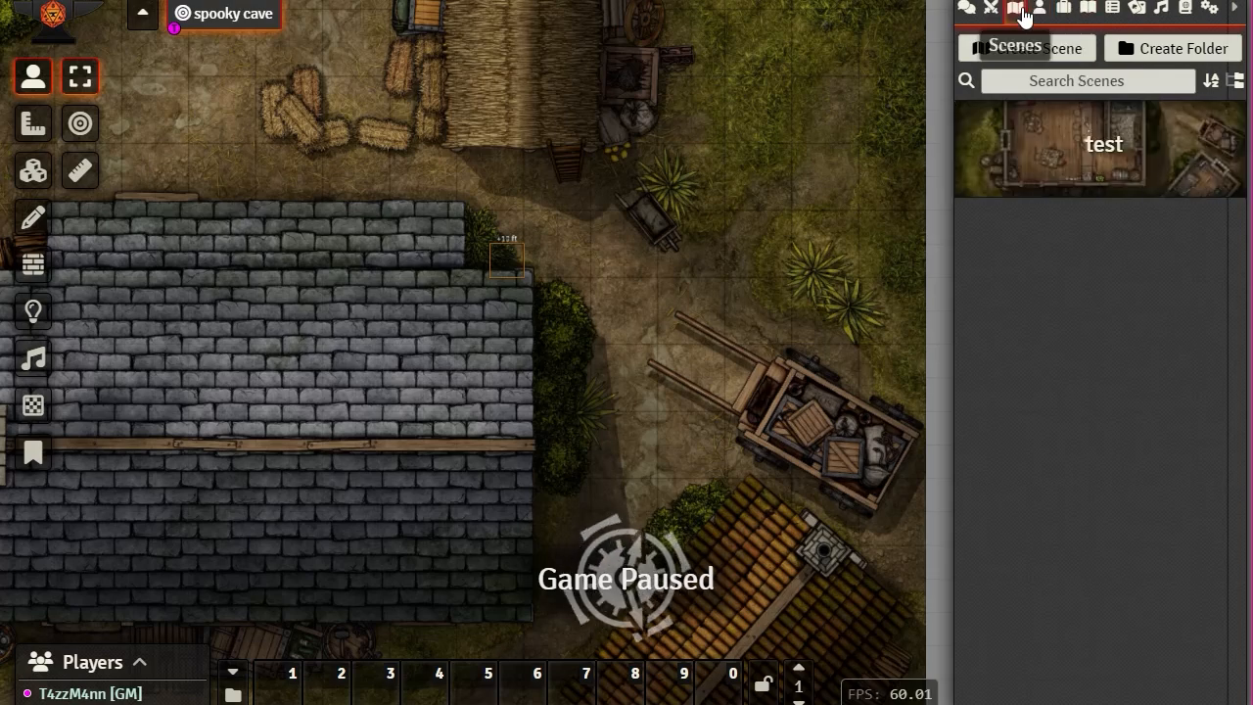
pyautogui.click(1105, 156)
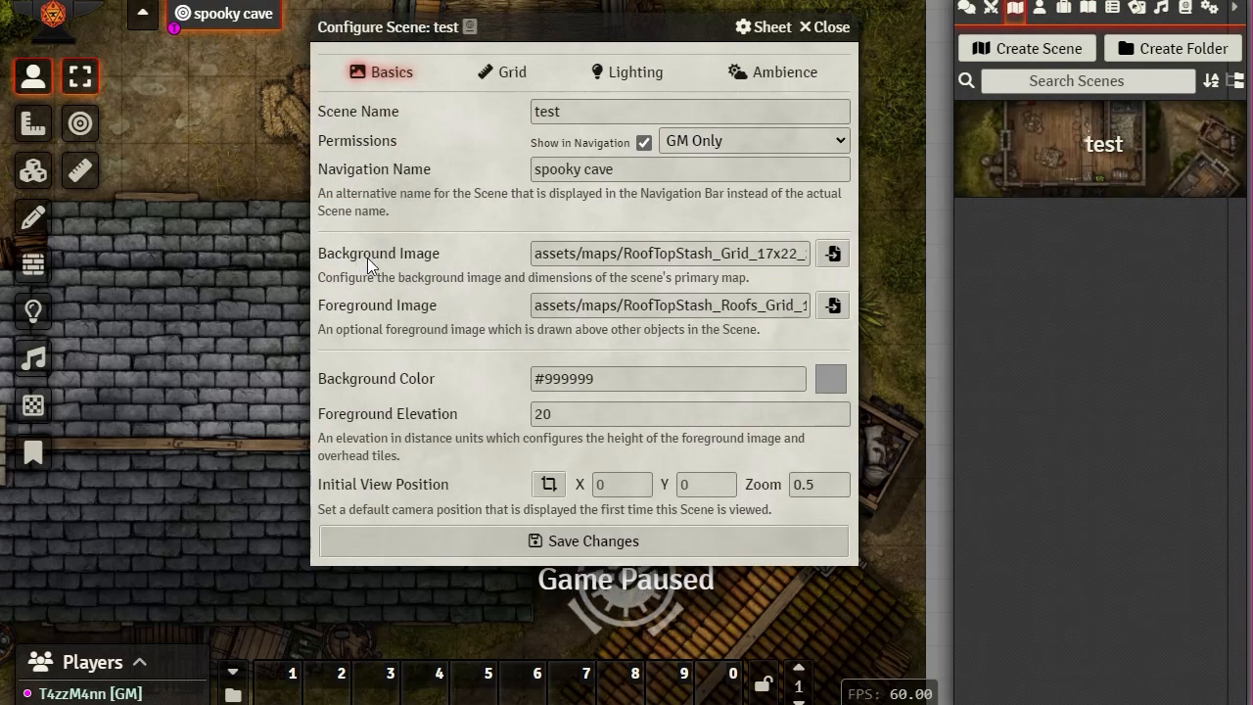
pyautogui.click(833, 304)
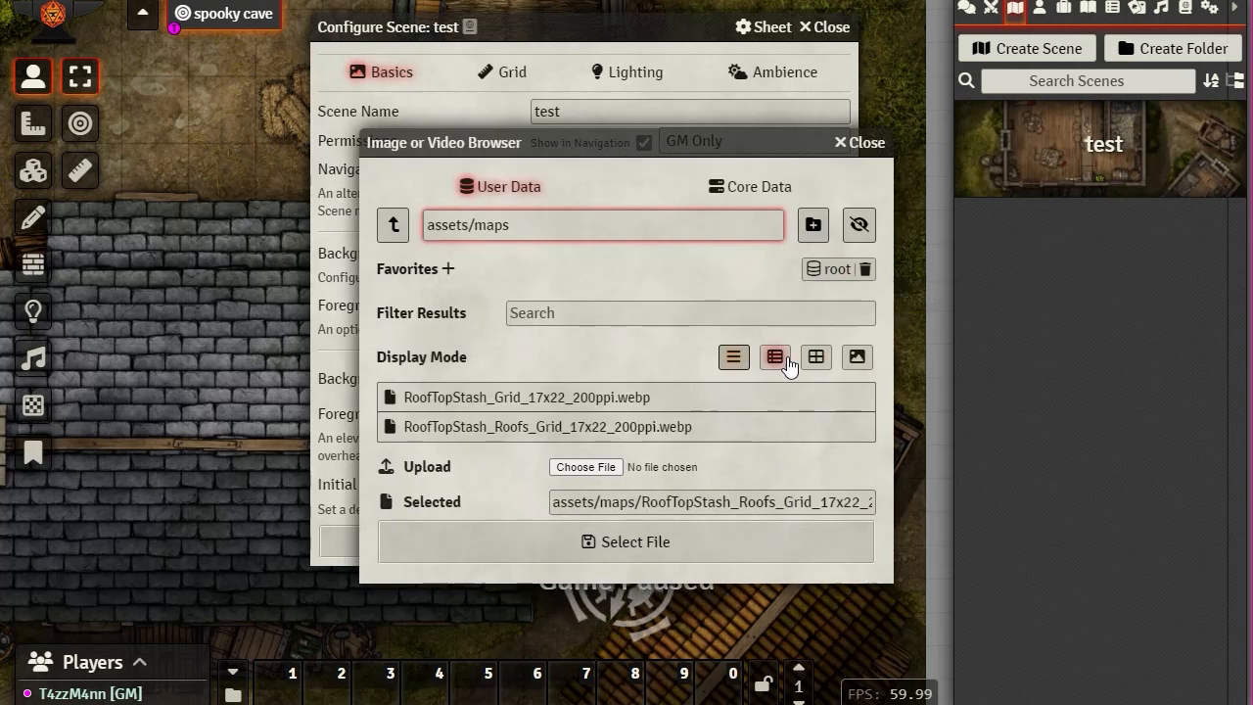
pyautogui.click(857, 357)
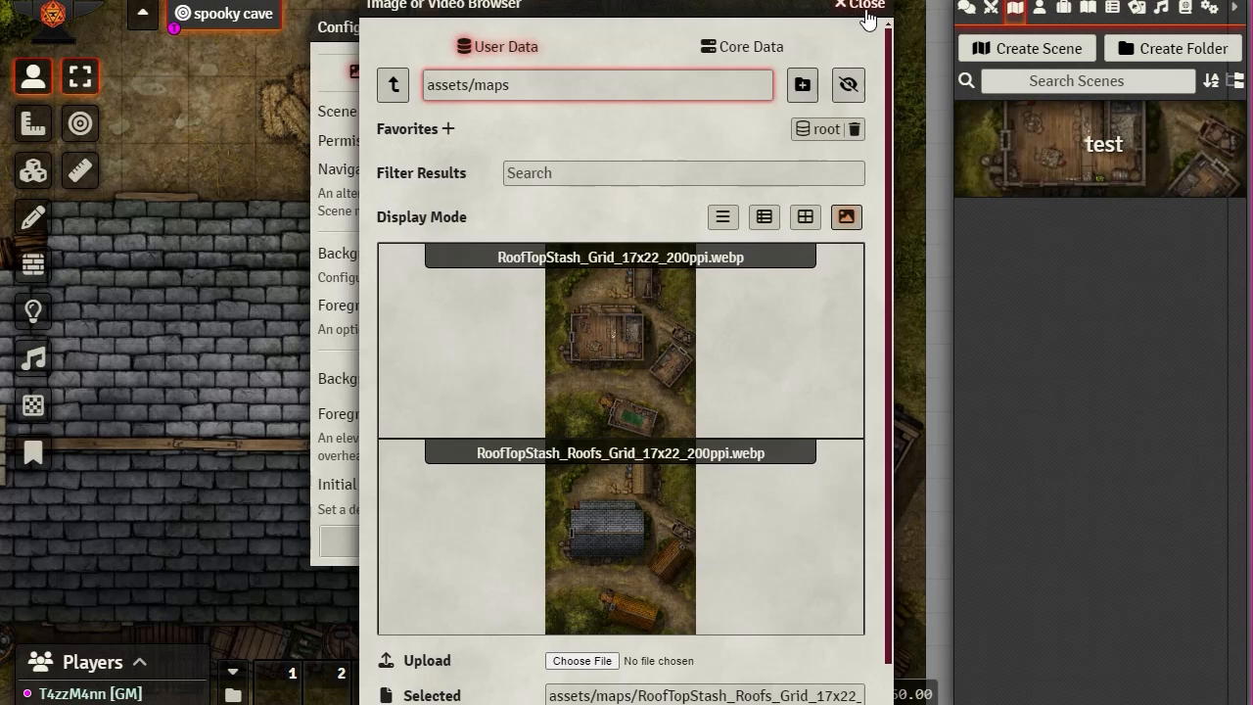
pyautogui.click(865, 6)
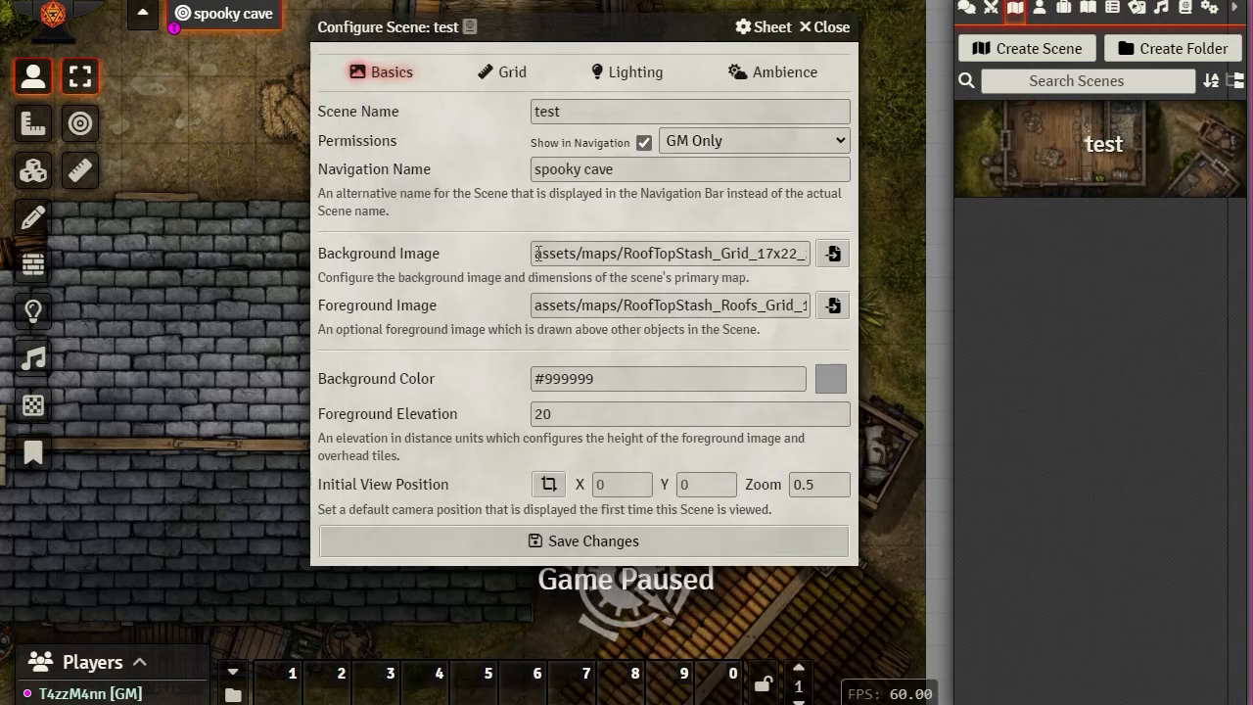
# Step: Clear the Foreground Image path and save the scene settings
pyautogui.moveTo(535, 252); pyautogui.dragTo(890, 262)
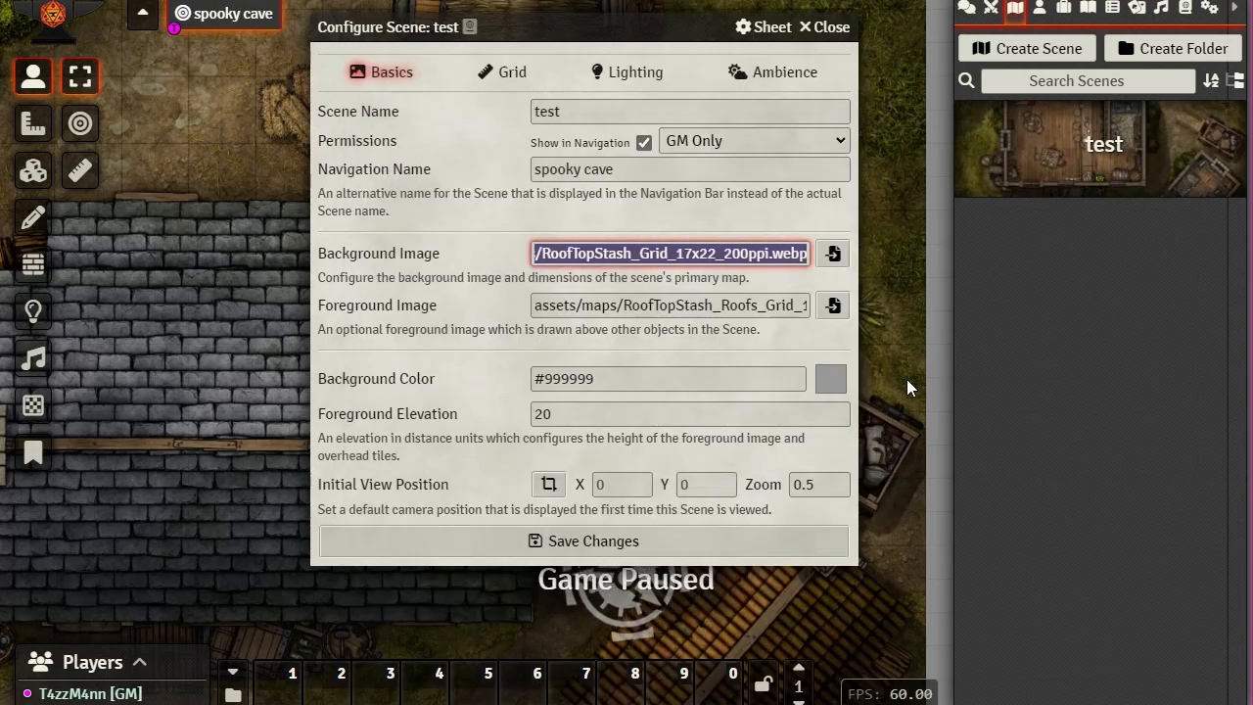
pyautogui.moveTo(534, 307); pyautogui.dragTo(856, 309)
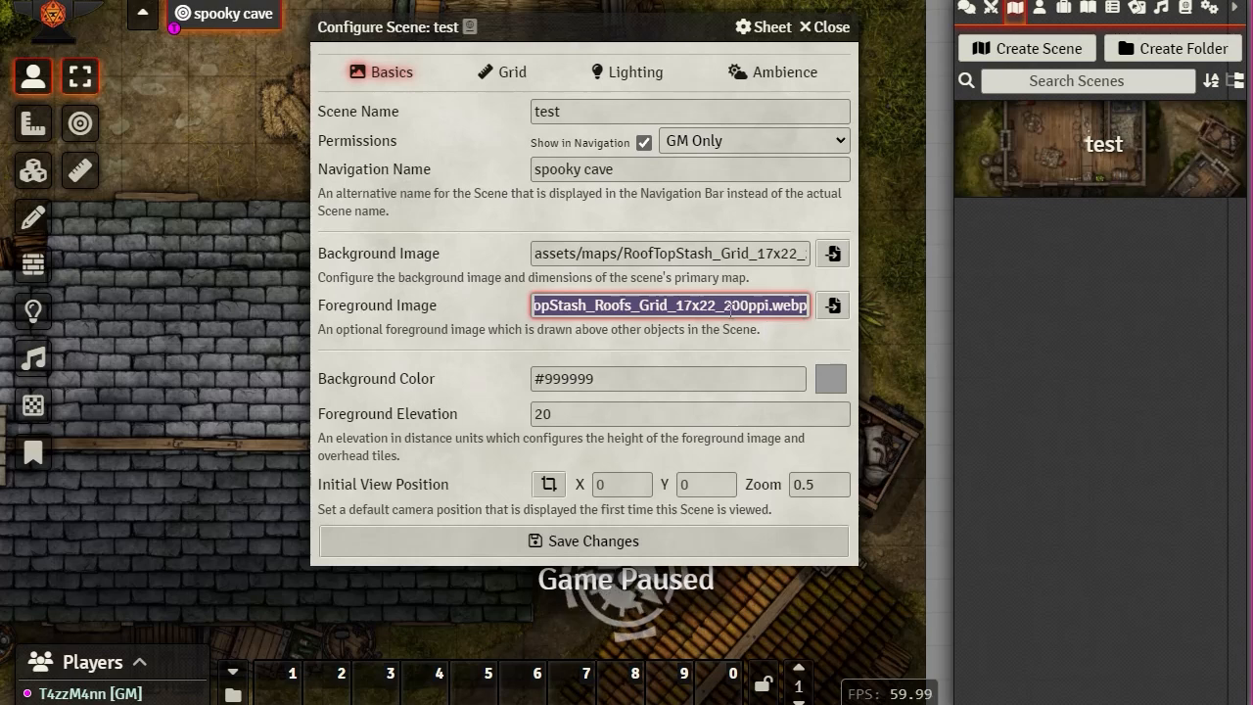
pyautogui.press('BackSpace')
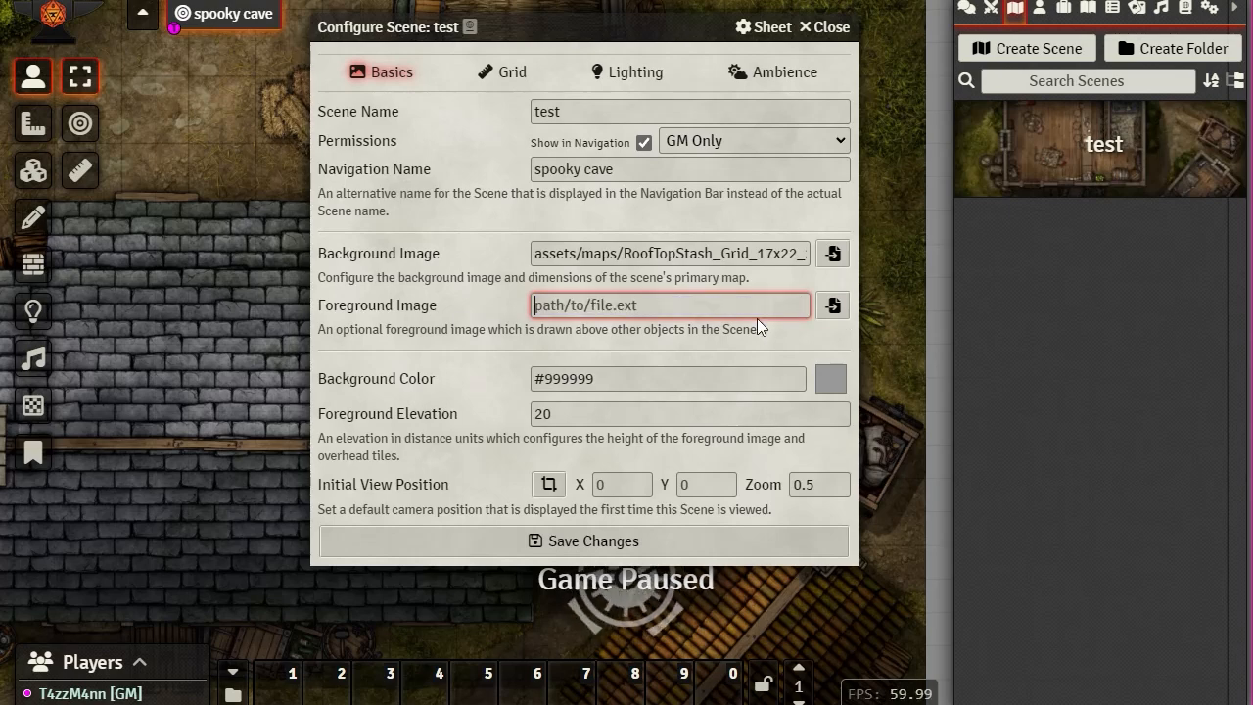
pyautogui.click(630, 549)
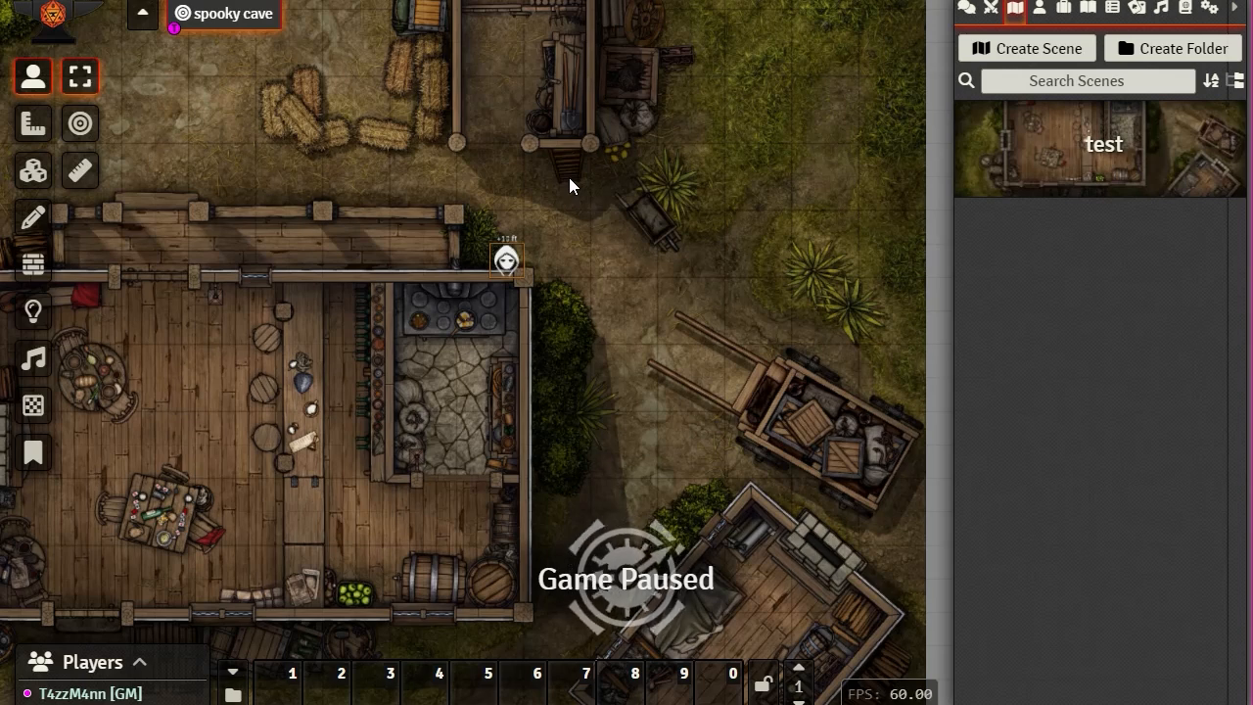
# Step: Move the token up and right beside the tavern toward the road
pyautogui.press('Up')
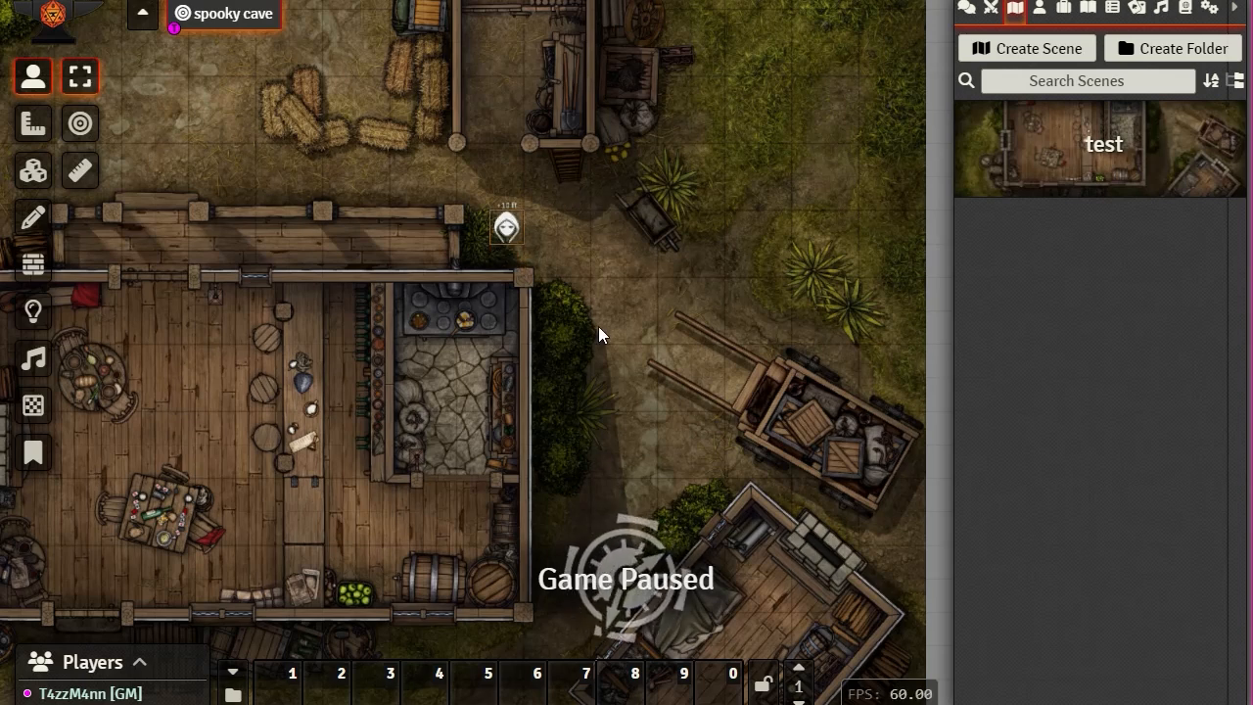
pyautogui.press('Right')
pyautogui.press('Right')
pyautogui.press('Down')
pyautogui.press('Right')
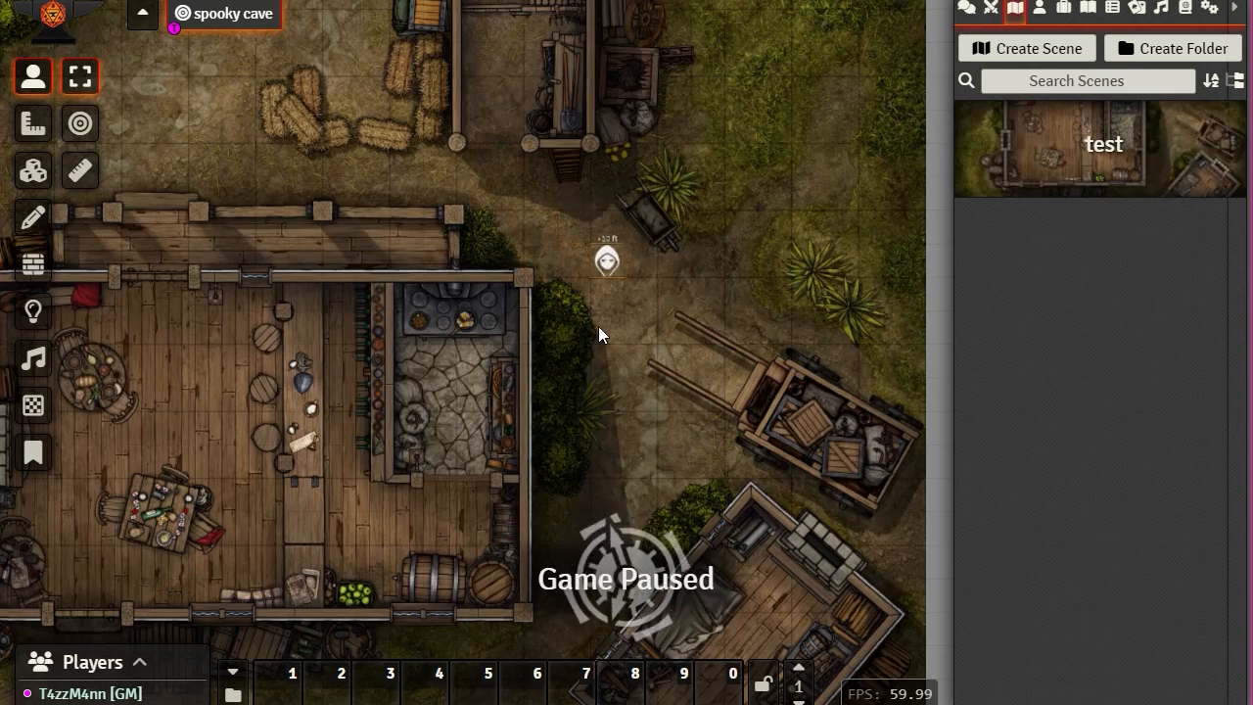
# Step: Hide the Tester token from players
pyautogui.rightClick(605, 264)
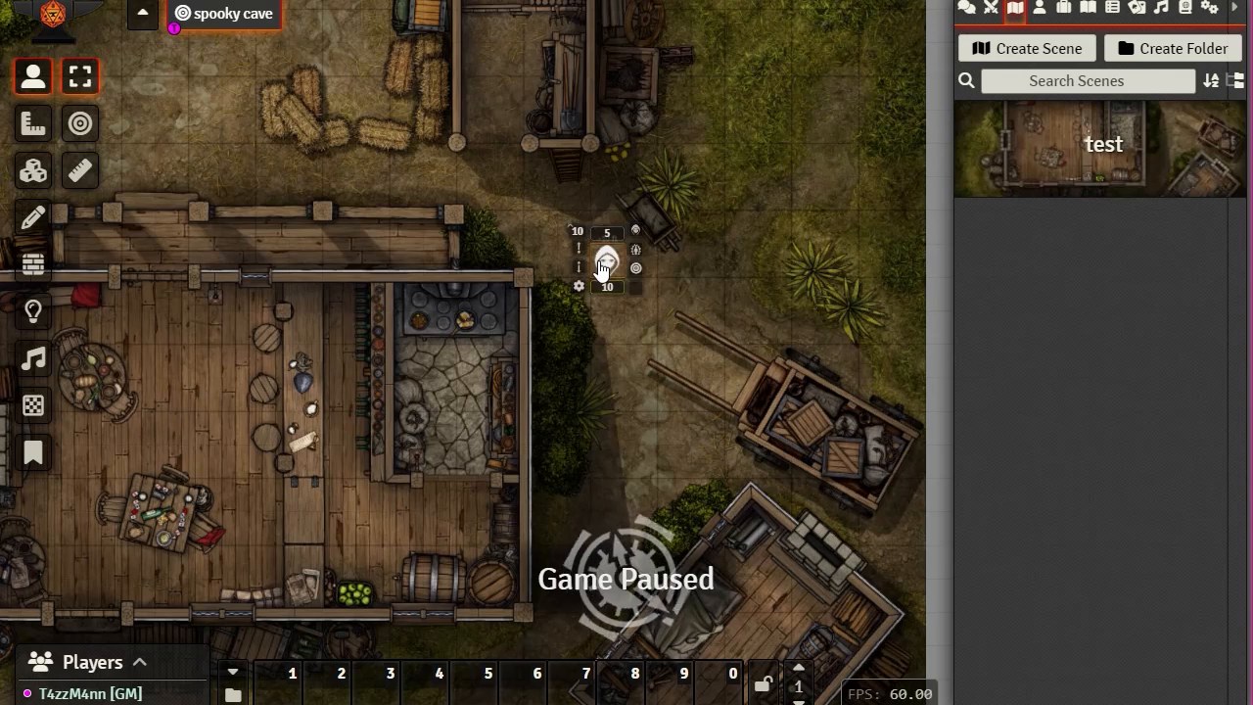
pyautogui.click(578, 232)
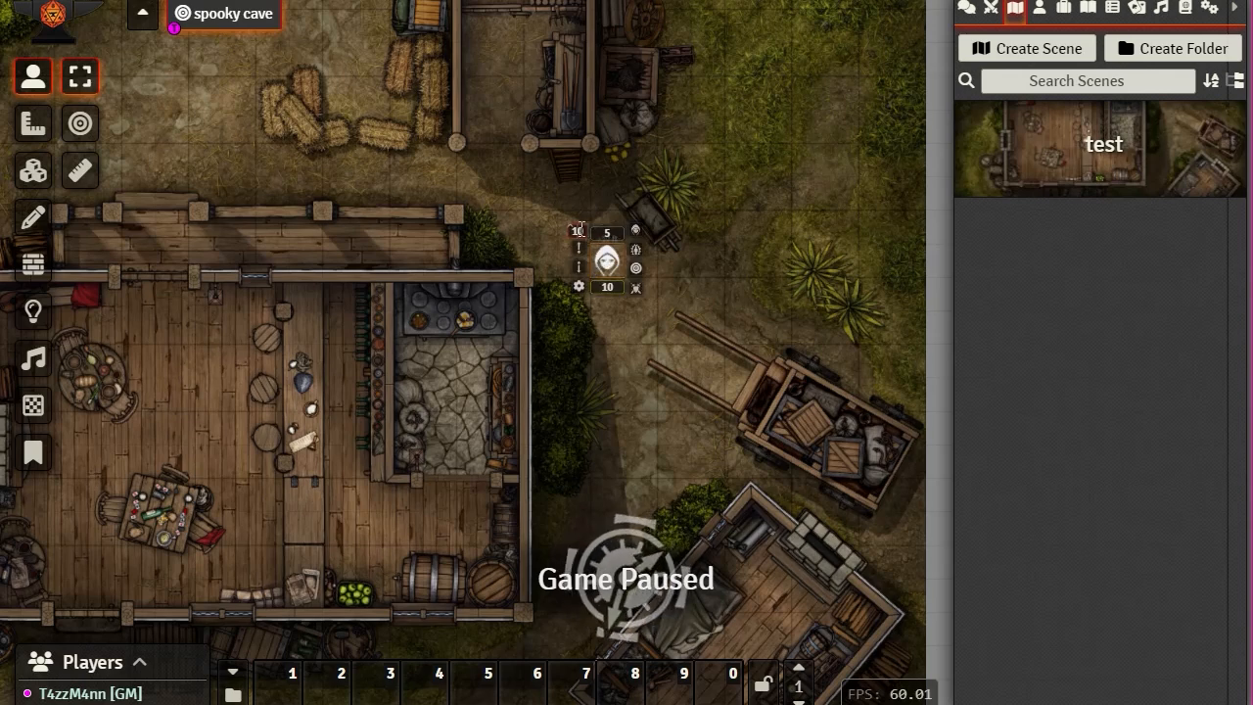
pyautogui.click(905, 235)
# Step: Move the token beside the tavern, delete it, and open the test scene's configuration
pyautogui.press('Left')
pyautogui.press('Left')
pyautogui.press('Left')
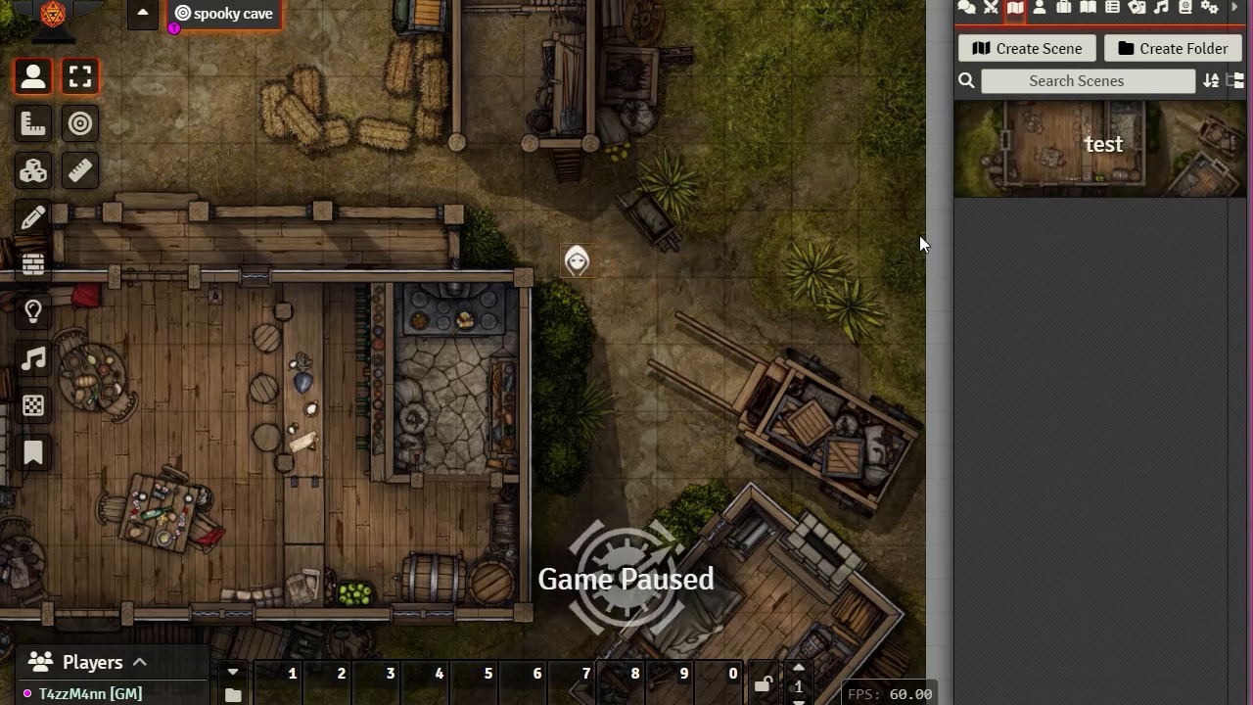
pyautogui.press('Down')
pyautogui.press('Down')
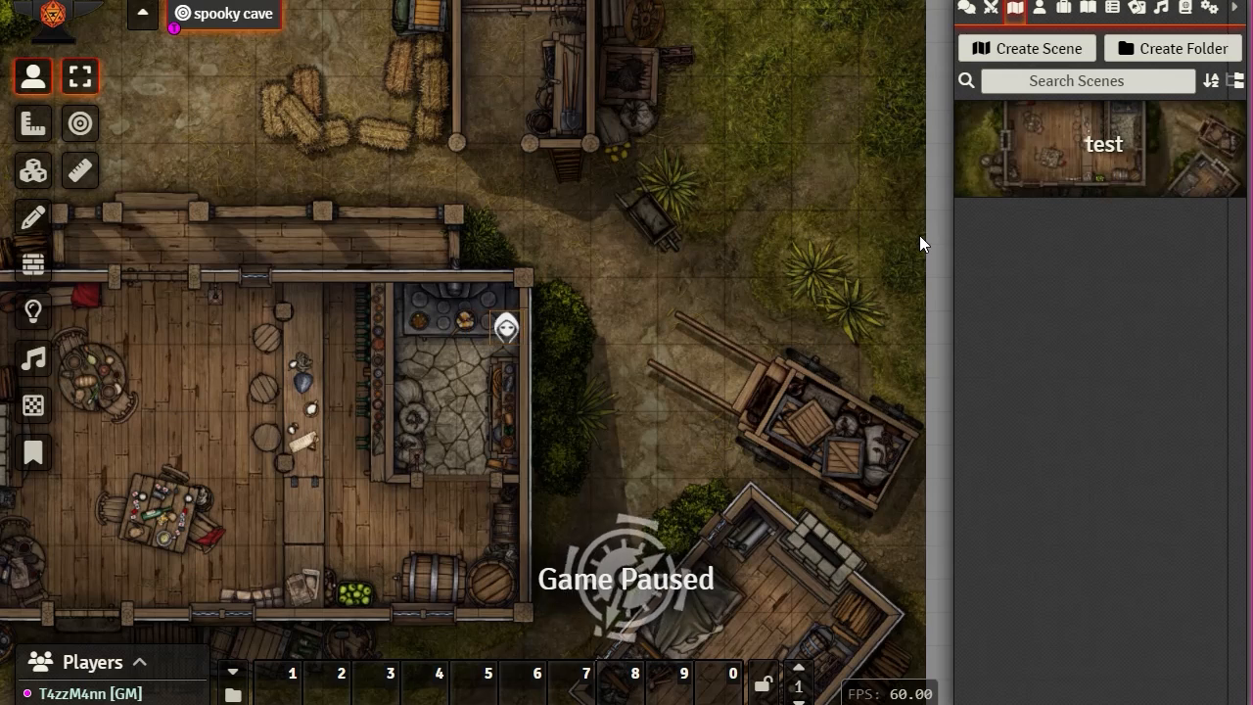
pyautogui.press('Right')
pyautogui.press('Right')
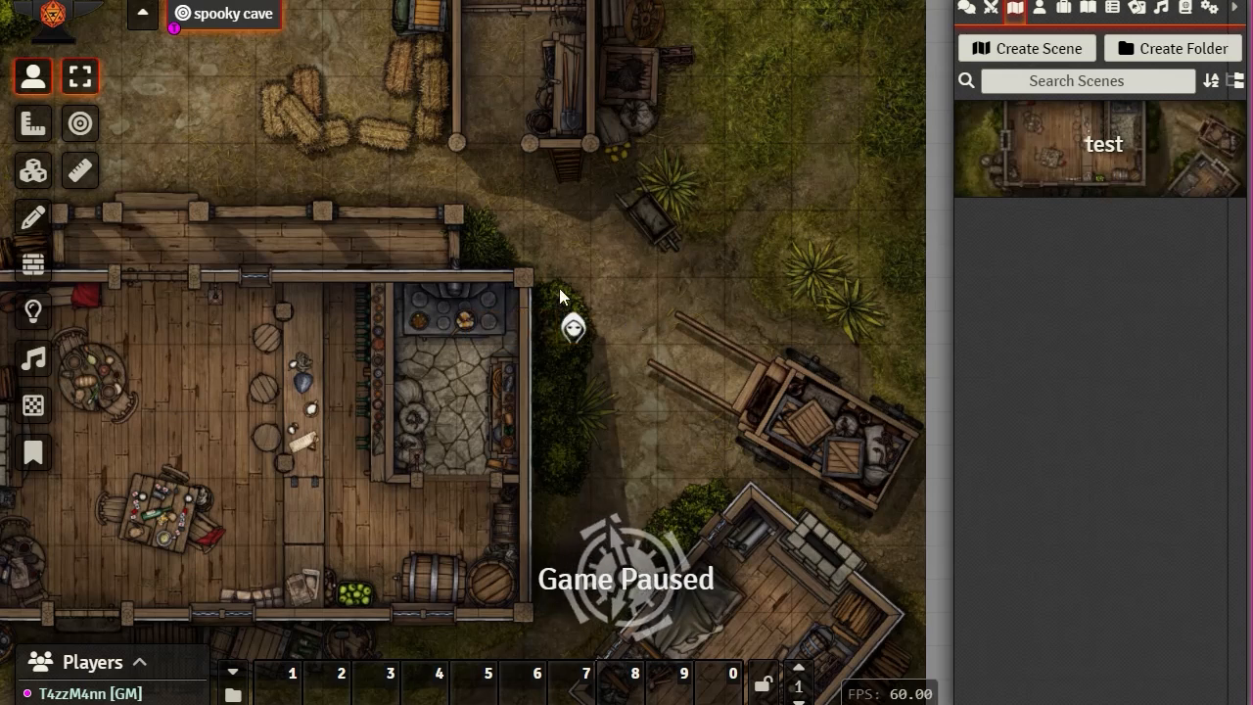
pyautogui.press('Delete')
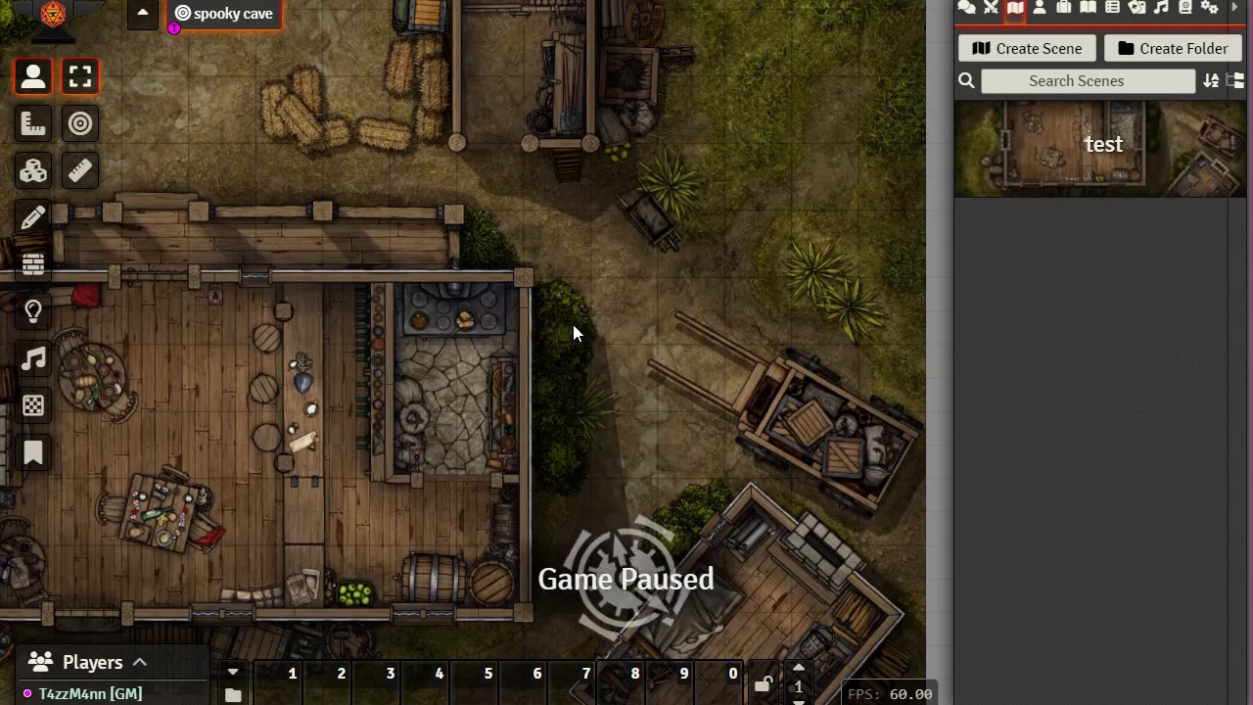
pyautogui.click(1103, 151)
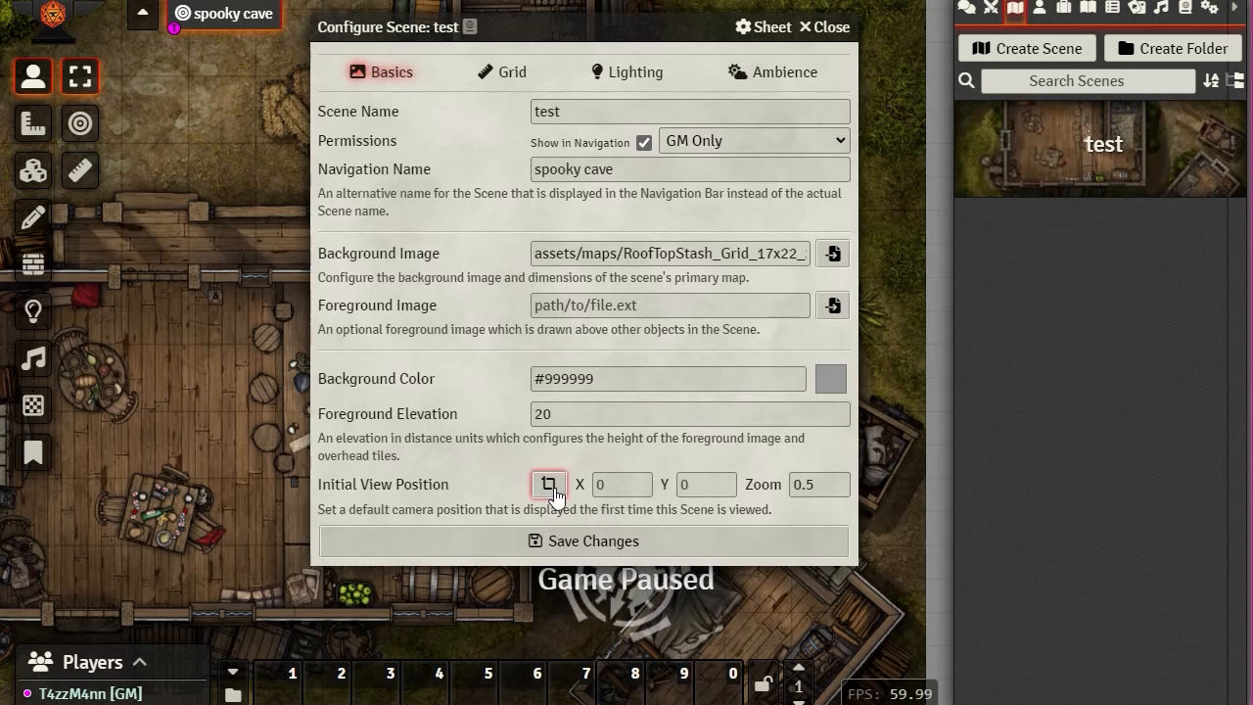
# Step: Frame the tavern and capture it as initial view X 2770, Y 3185, zoom 0.37075
pyautogui.moveTo(595, 26); pyautogui.dragTo(1074, 40)
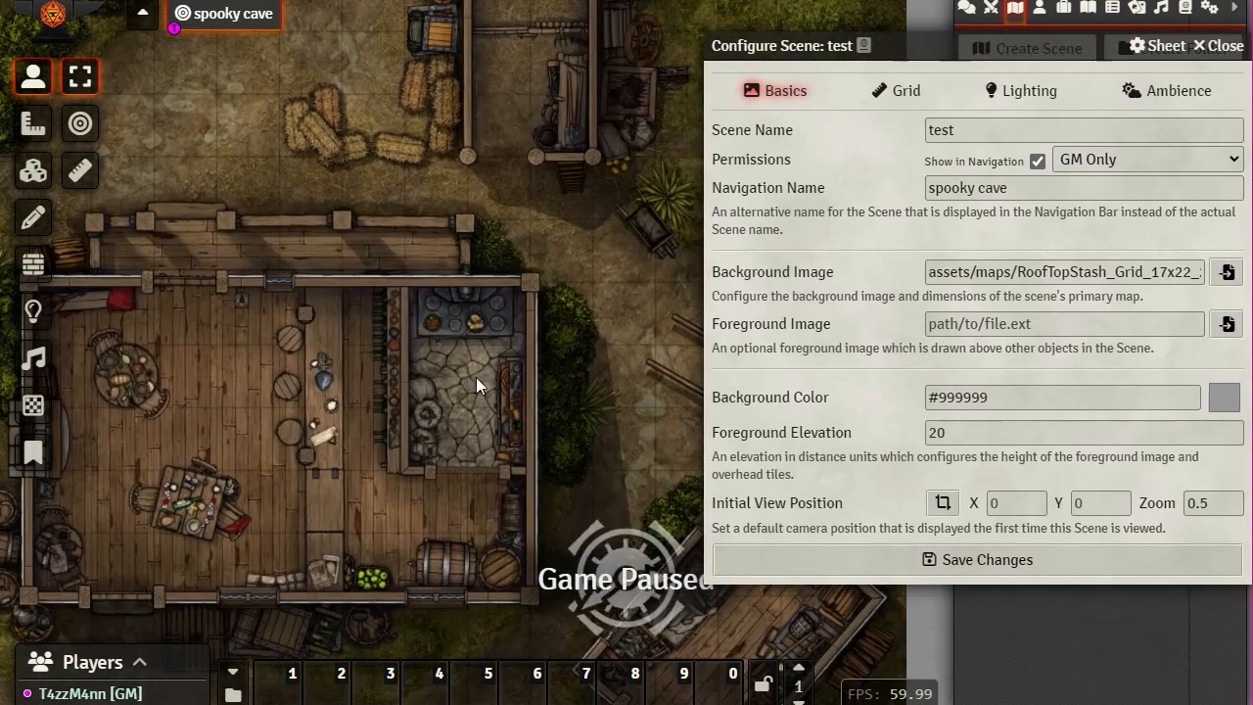
pyautogui.scroll(-2, 594, 314)
pyautogui.moveTo(475, 376); pyautogui.dragTo(568, 349)
pyautogui.scroll(2, 602, 313)
pyautogui.scroll(2, 535, 356)
pyautogui.scroll(1, 536, 356)
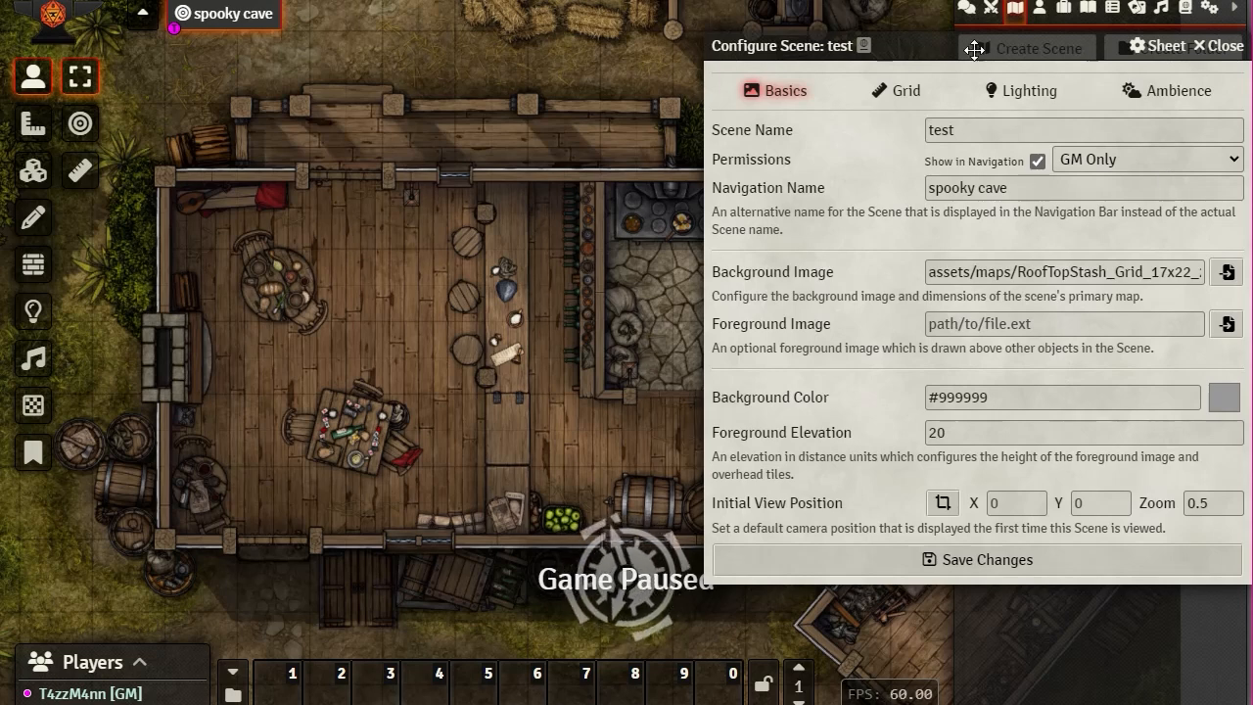
pyautogui.click(943, 505)
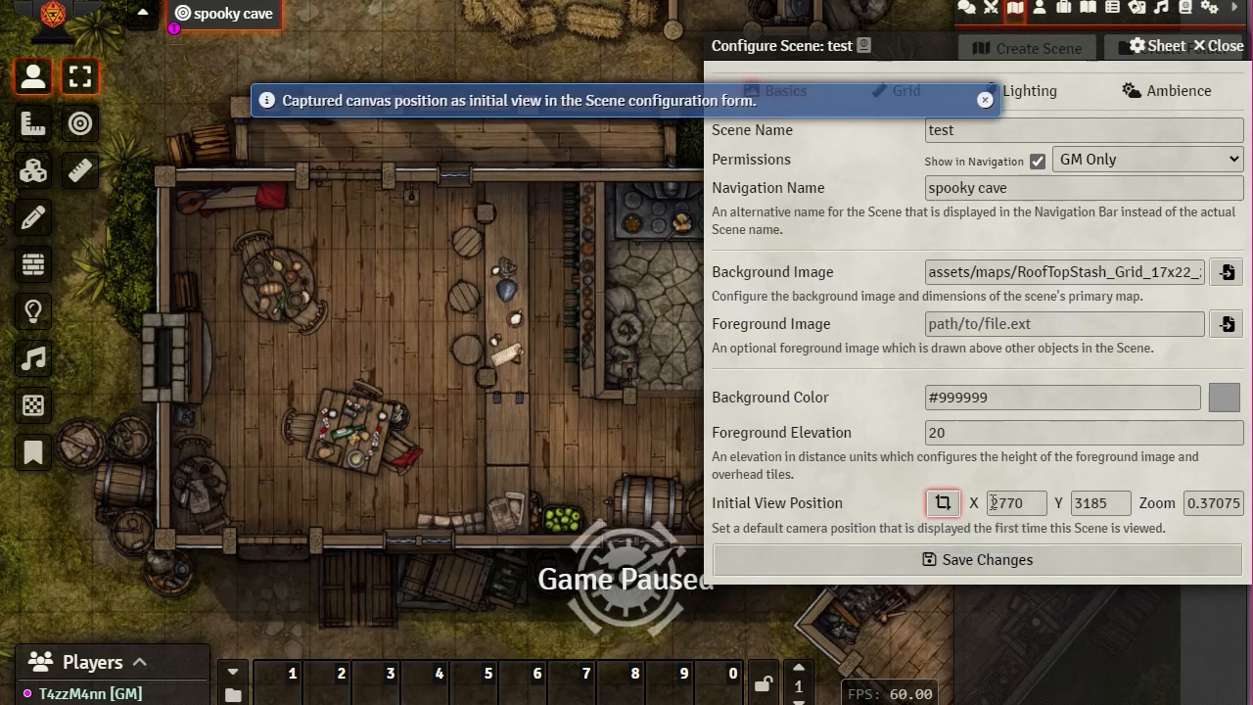
pyautogui.moveTo(993, 502); pyautogui.dragTo(1114, 501)
pyautogui.moveTo(1186, 504); pyautogui.dragTo(1252, 508)
pyautogui.click(1165, 468)
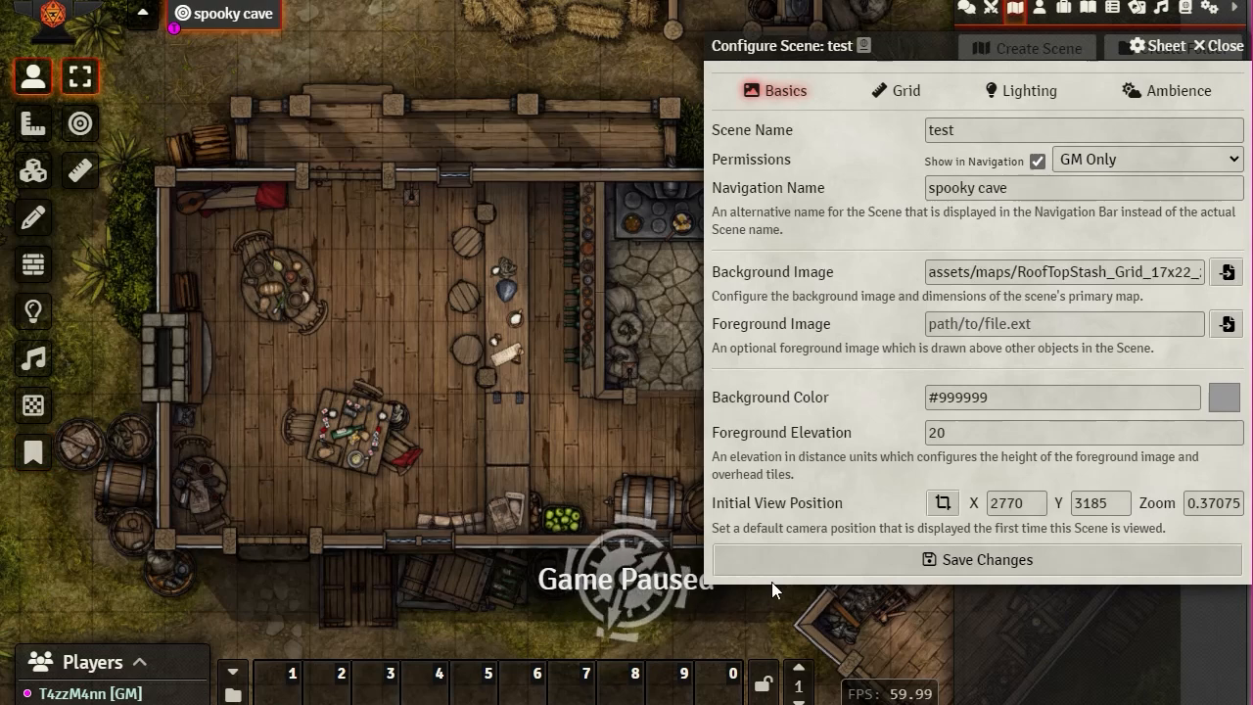
pyautogui.moveTo(1027, 54); pyautogui.dragTo(757, 75)
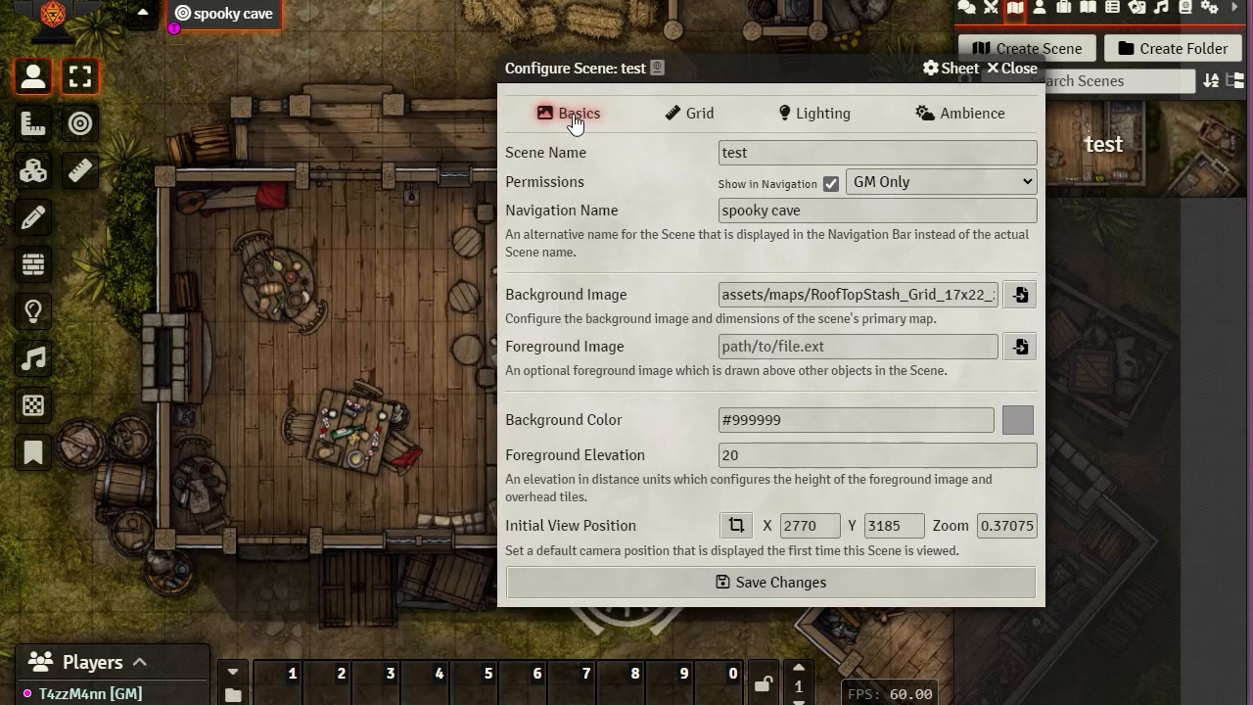
# Step: On the Grid settings, pan and zoom the map to inspect the current grid
pyautogui.click(688, 114)
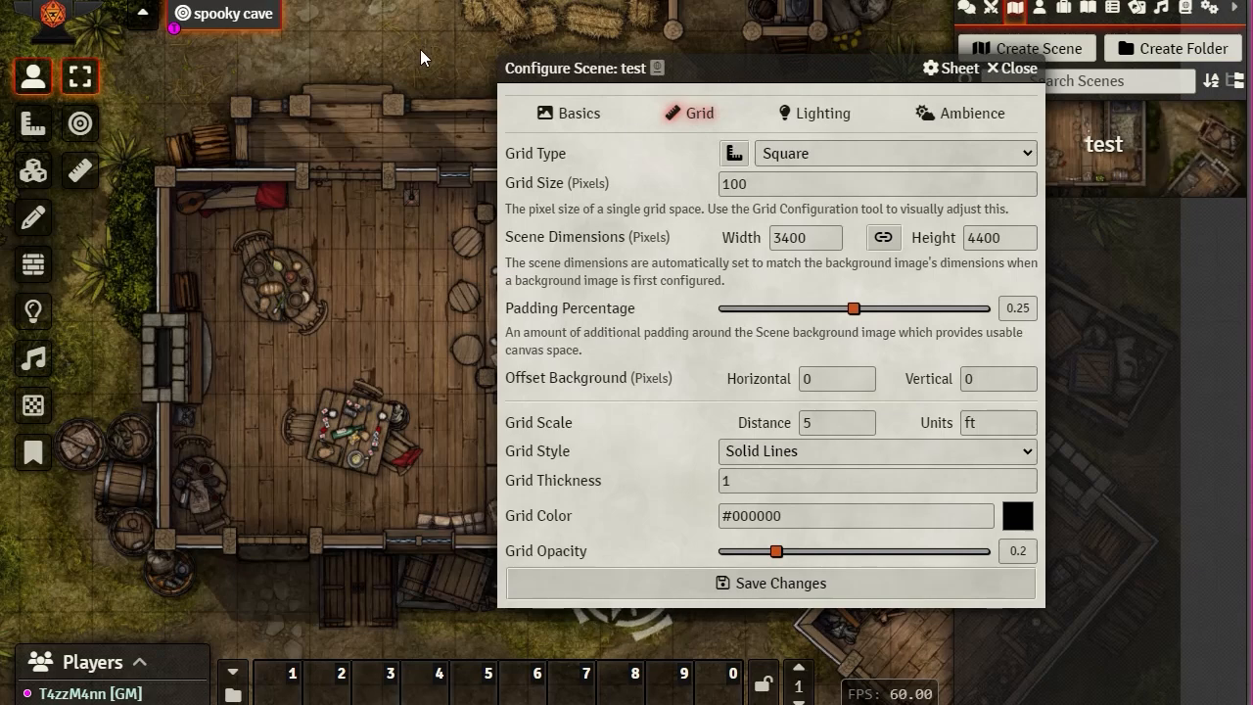
pyautogui.moveTo(420, 49)
pyautogui.mouseDown()
pyautogui.moveTo(428, 558)
pyautogui.moveTo(415, 631)
pyautogui.mouseUp()
pyautogui.moveTo(393, 211); pyautogui.dragTo(402, 249)
pyautogui.scroll(10, 402, 248)
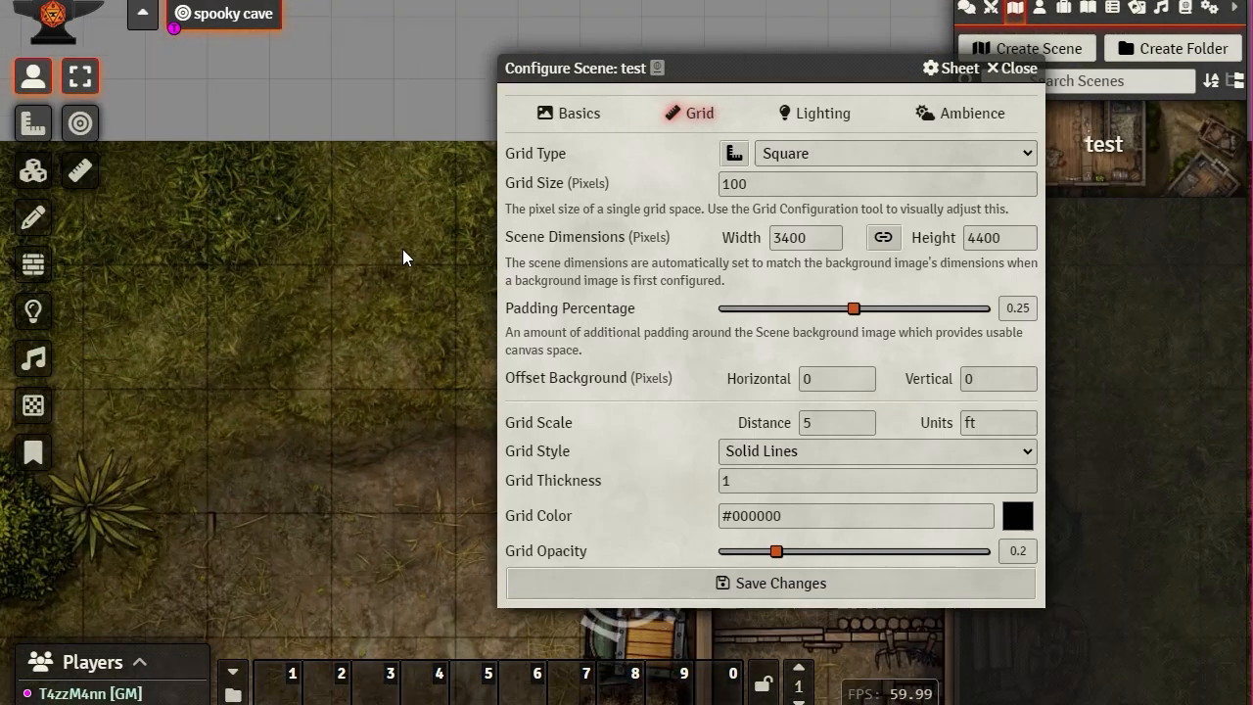
pyautogui.moveTo(142, 109); pyautogui.dragTo(364, 323)
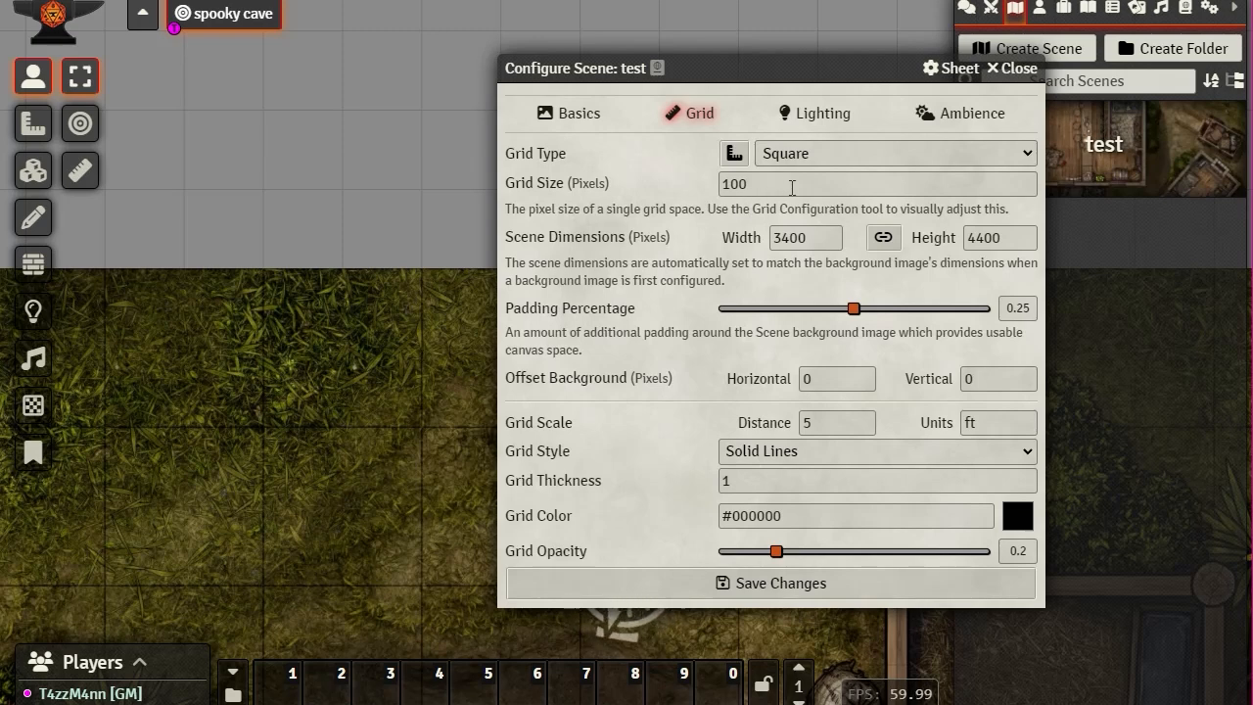
# Step: Change the grid size from 100 to 200 pixels and save
pyautogui.moveTo(771, 183); pyautogui.dragTo(625, 180)
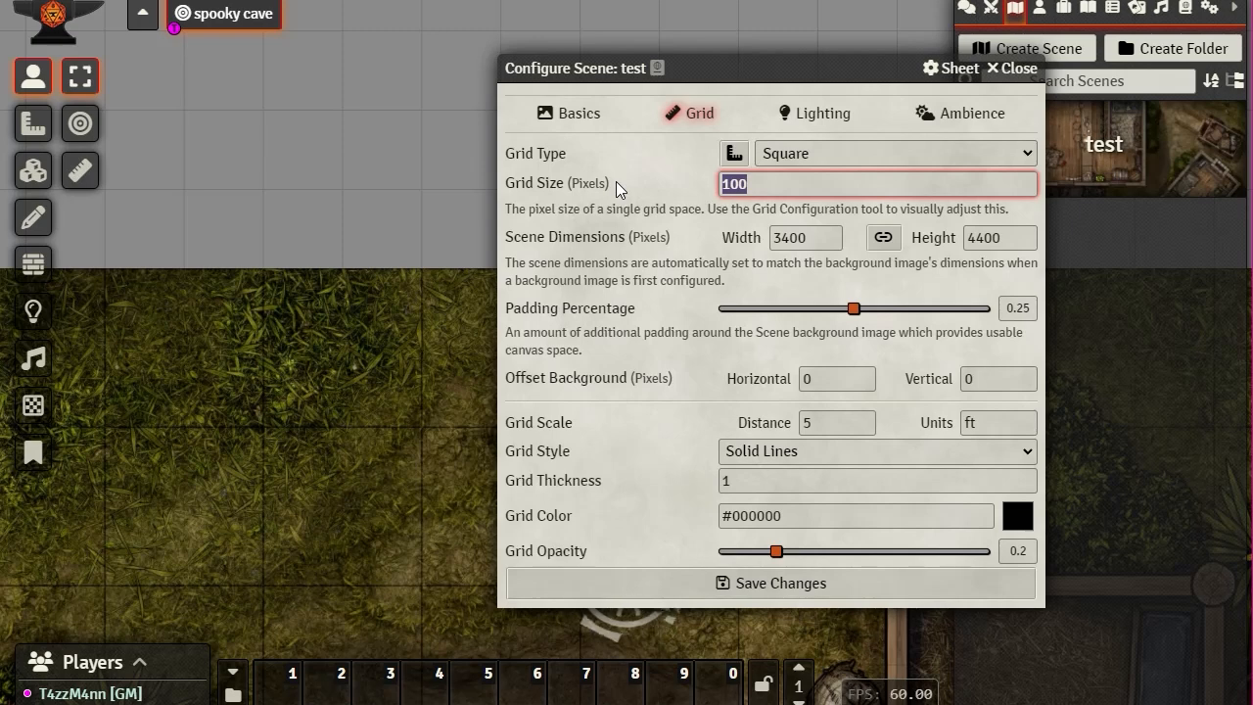
pyautogui.write('200')
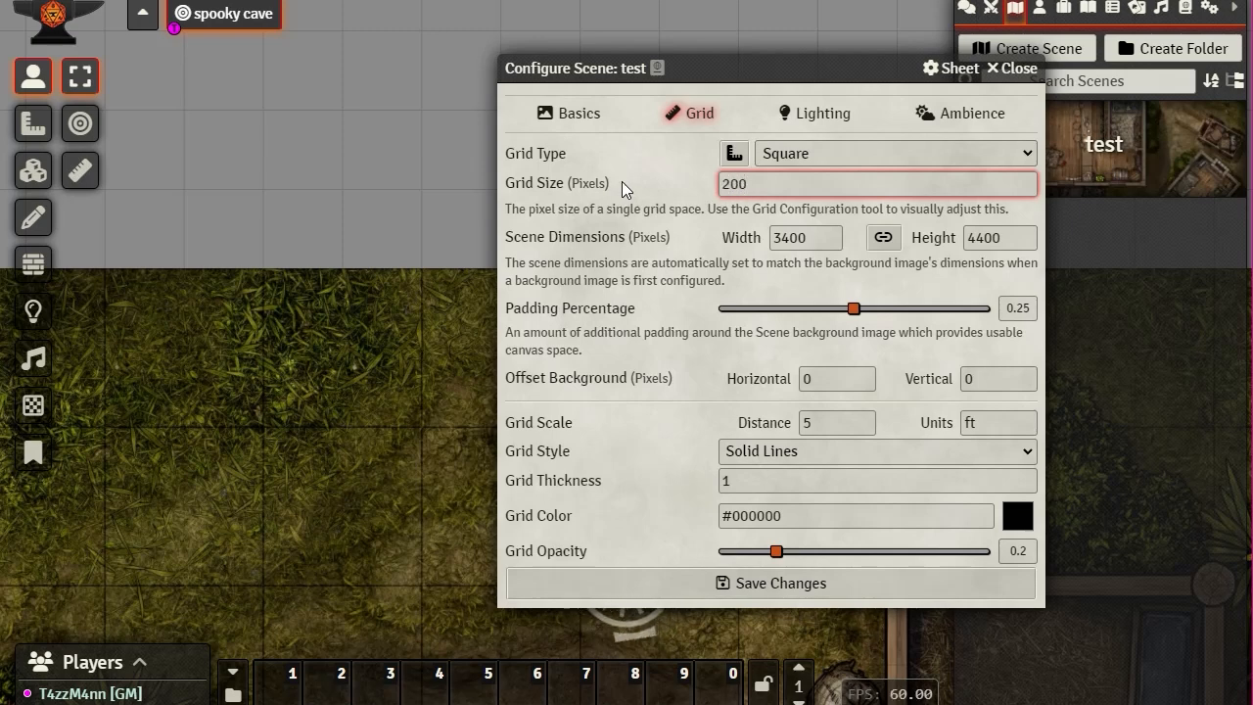
pyautogui.click(826, 236)
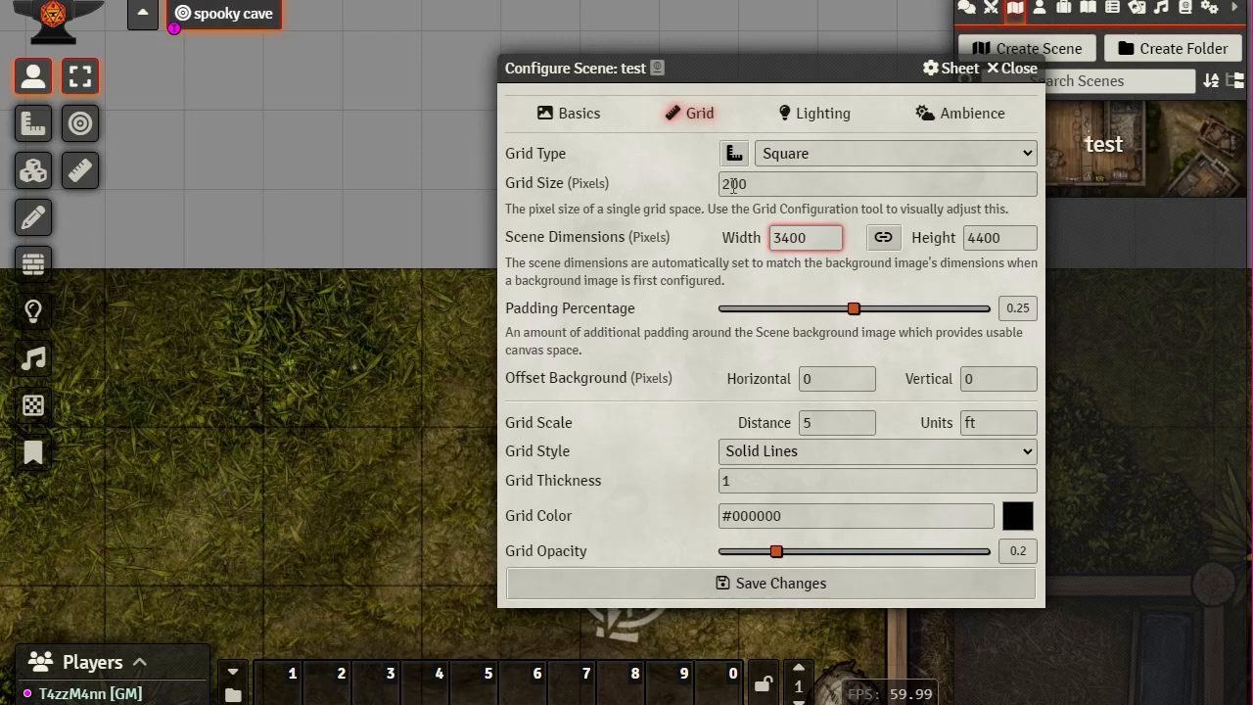
pyautogui.click(810, 584)
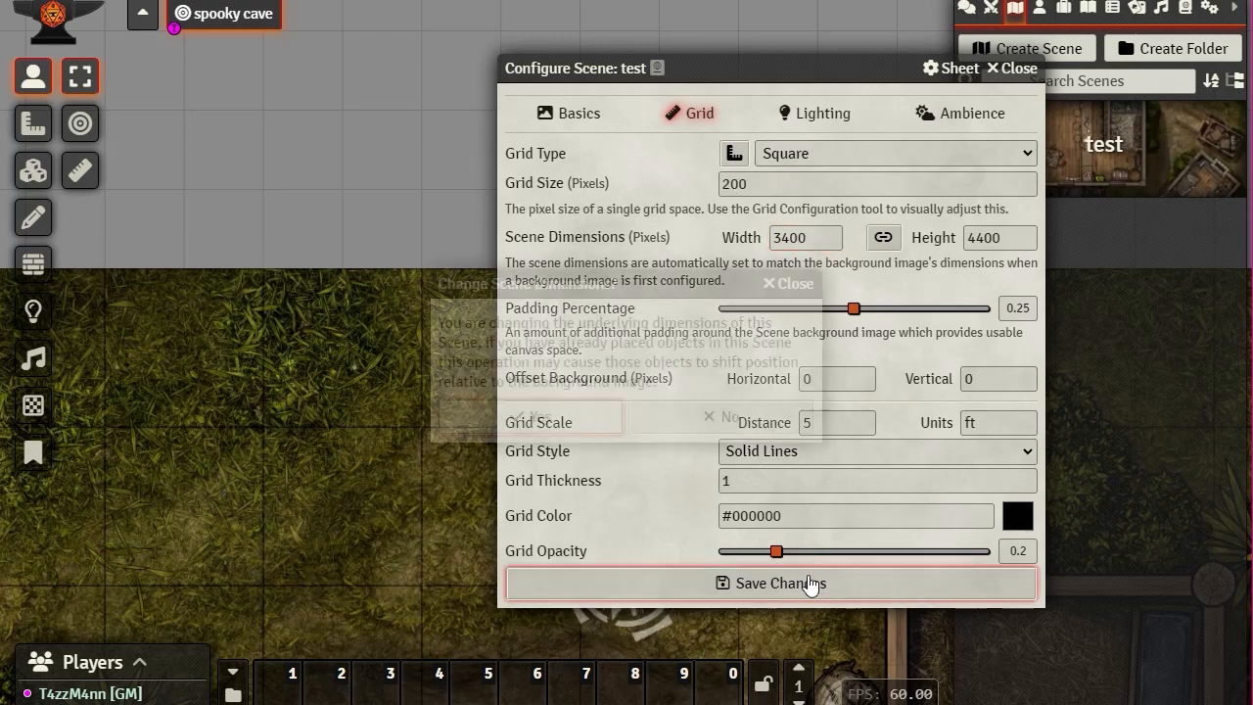
# Step: Confirm the new scene dimensions and pan to check the 200-pixel grid
pyautogui.click(509, 418)
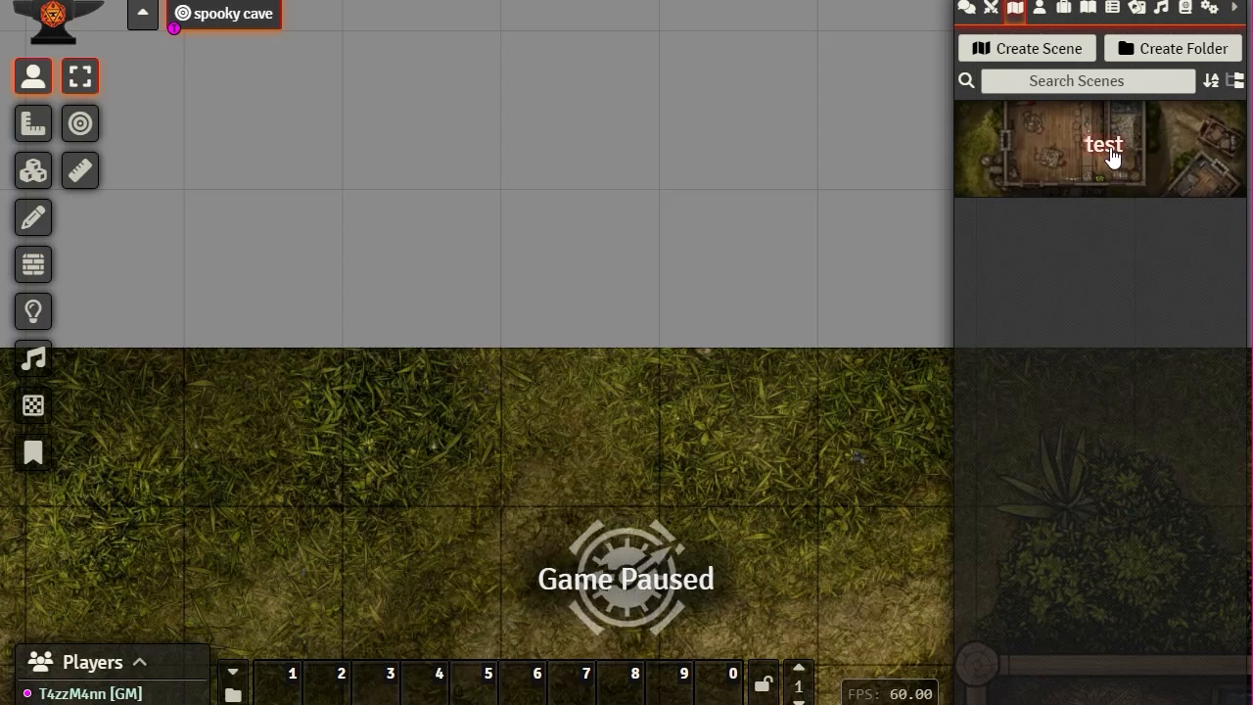
pyautogui.scroll(-3, 710, 400)
pyautogui.moveTo(729, 477); pyautogui.dragTo(712, 0)
pyautogui.moveTo(670, 523); pyautogui.dragTo(642, 3)
# Step: Pan back to the map's top edge and reopen the test scene's configuration
pyautogui.moveTo(589, 378); pyautogui.dragTo(749, 398)
pyautogui.moveTo(403, 364); pyautogui.dragTo(424, 704)
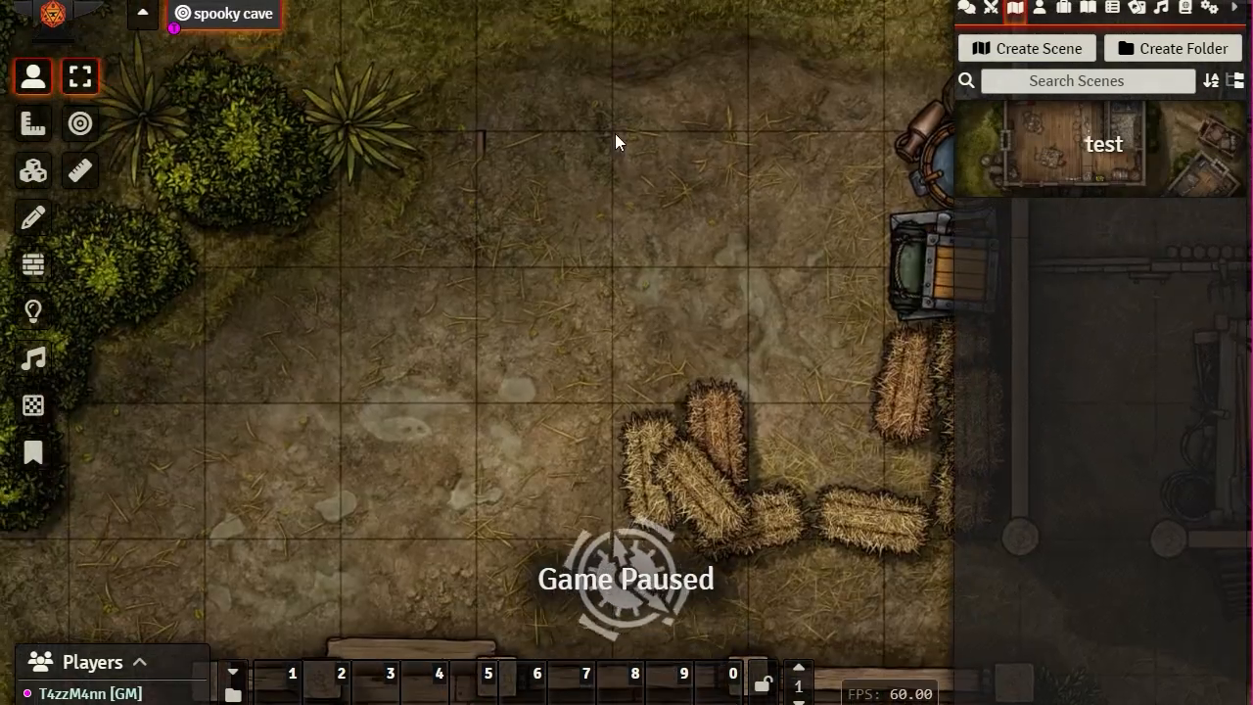
pyautogui.moveTo(615, 133); pyautogui.dragTo(648, 334)
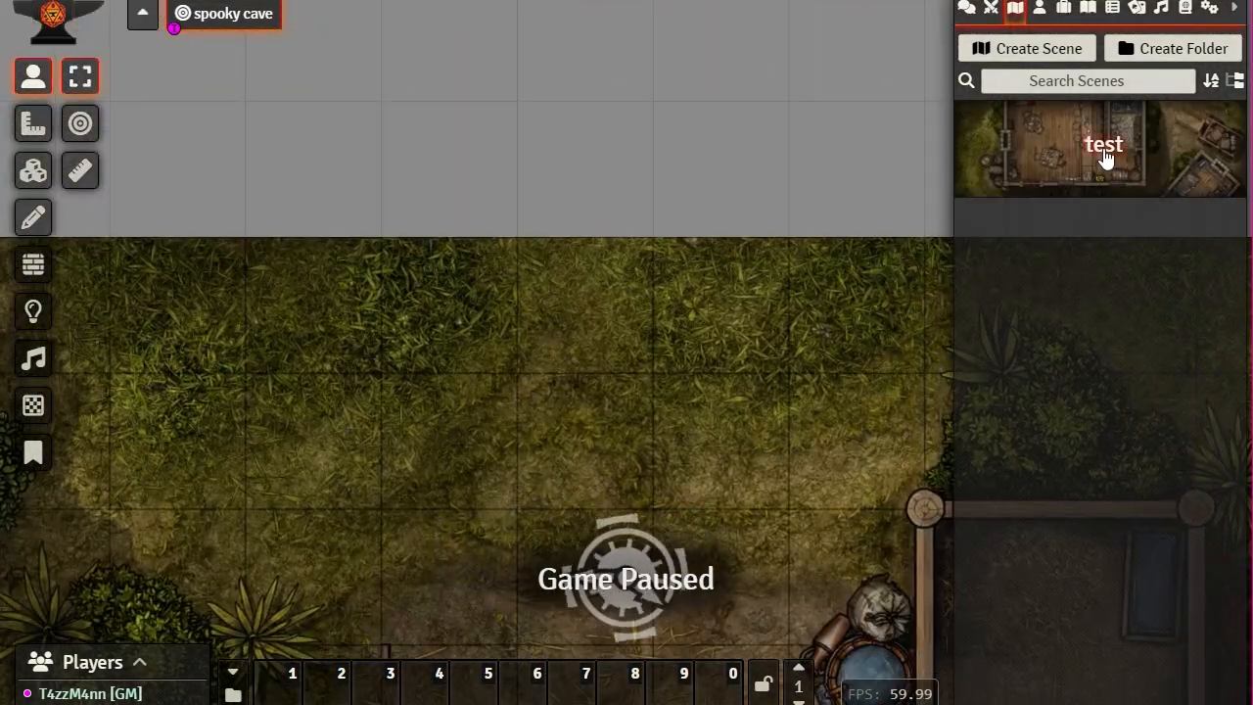
pyautogui.click(1104, 157)
pyautogui.moveTo(847, 62); pyautogui.dragTo(973, 12)
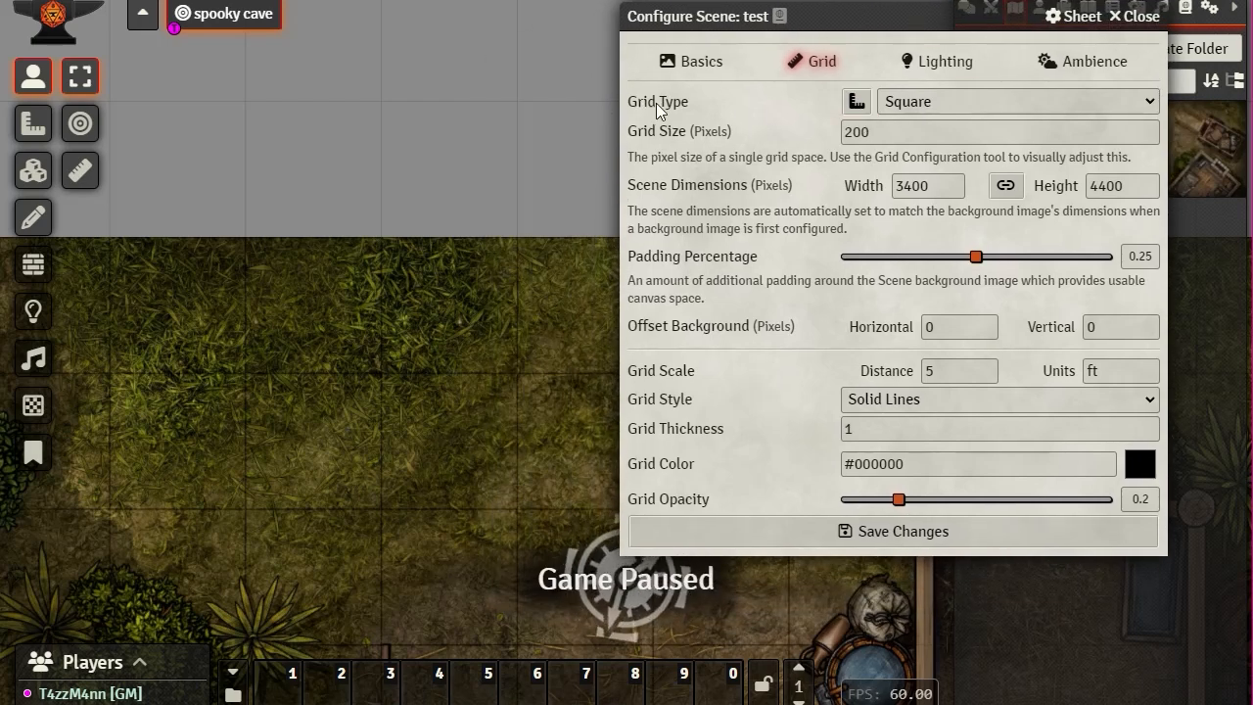
# Step: Open the Grid Configuration Tool and set the grid size to 100
pyautogui.click(857, 103)
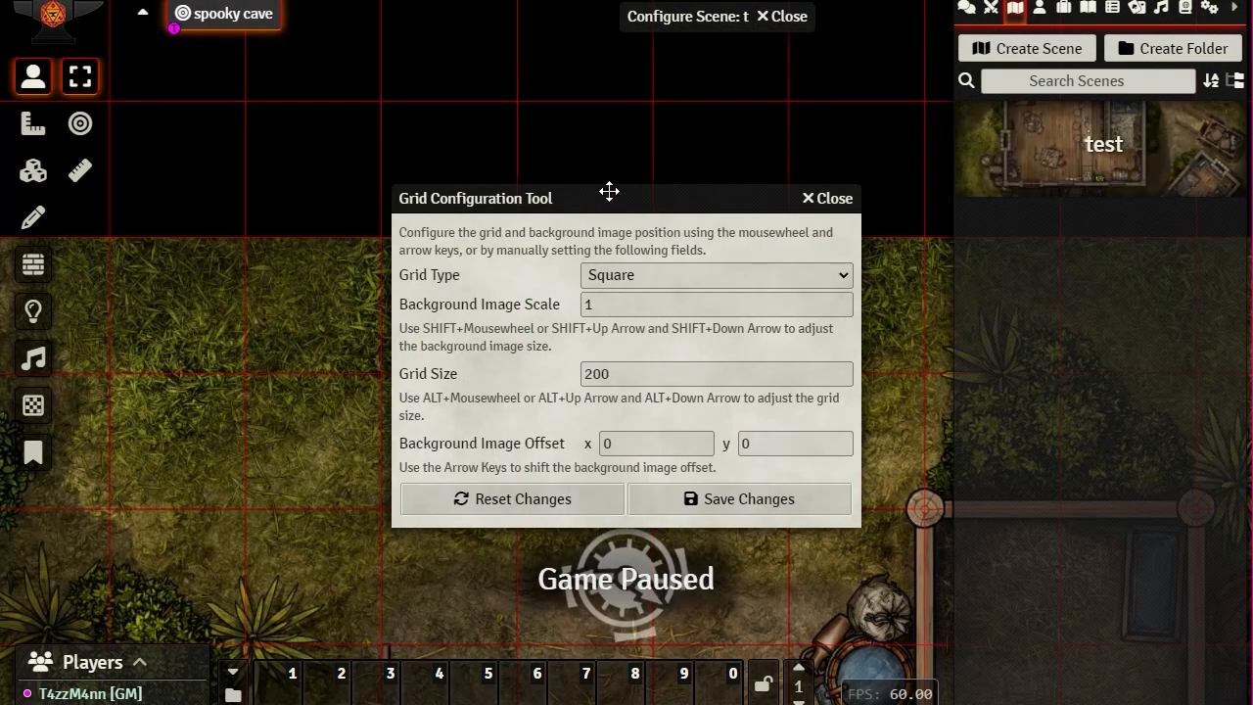
pyautogui.moveTo(607, 196); pyautogui.dragTo(849, 56)
pyautogui.moveTo(925, 231); pyautogui.dragTo(661, 228)
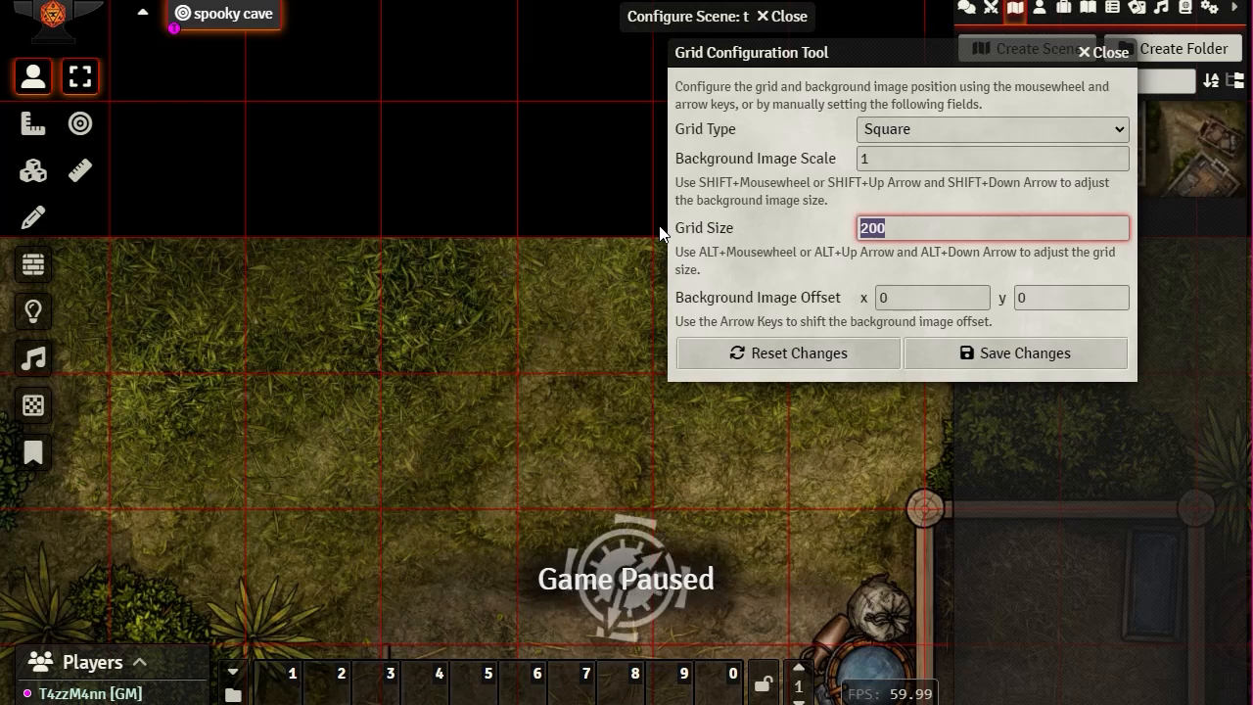
pyautogui.write('100')
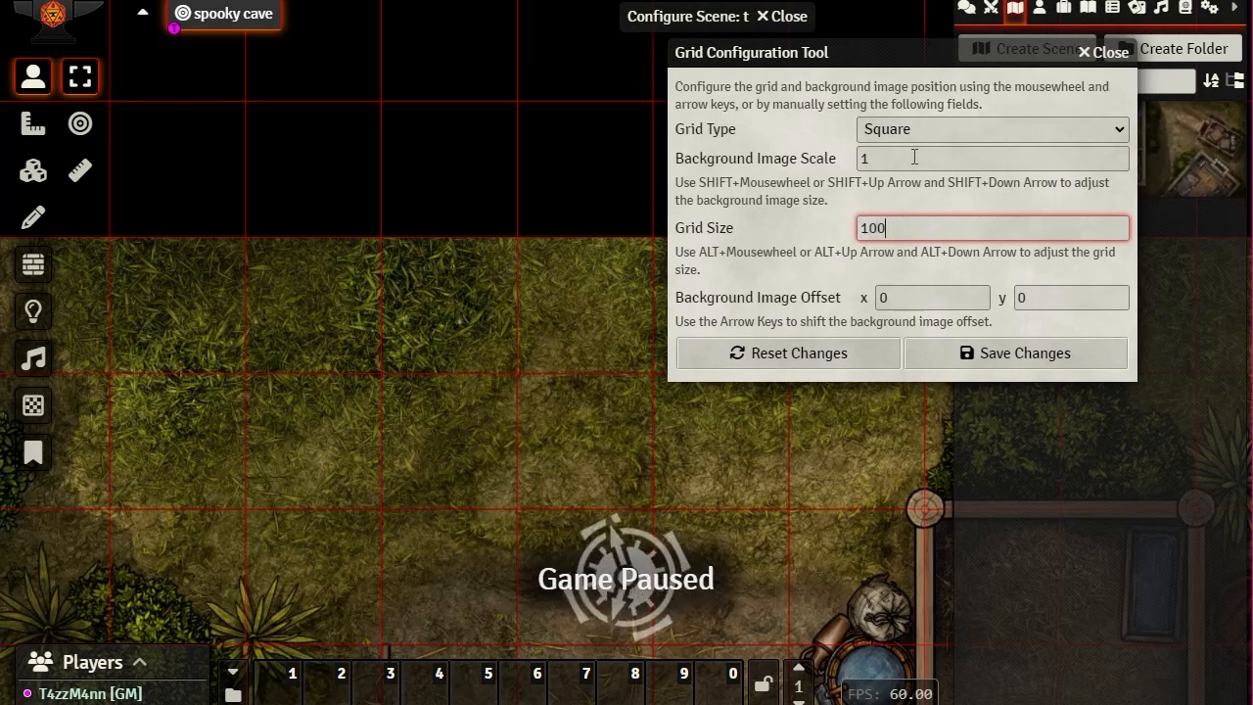
pyautogui.click(914, 157)
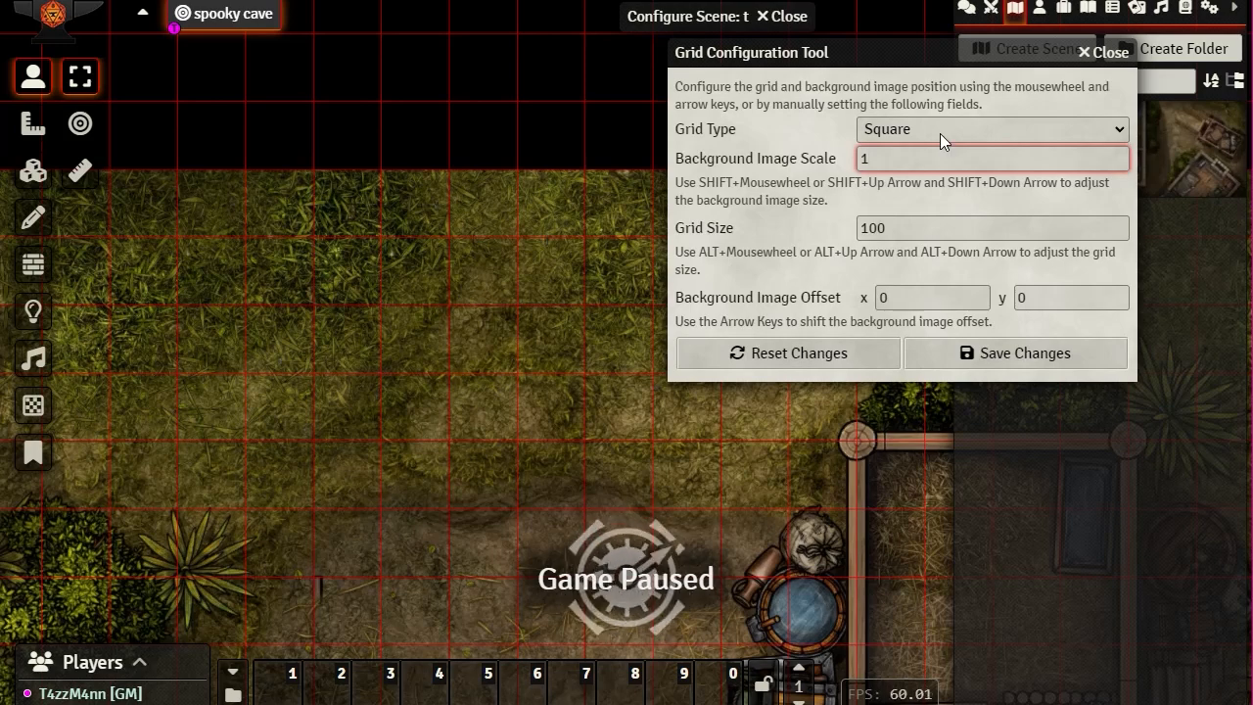
# Step: Keep the grid type as Square and move the tool out of the way
pyautogui.click(1115, 132)
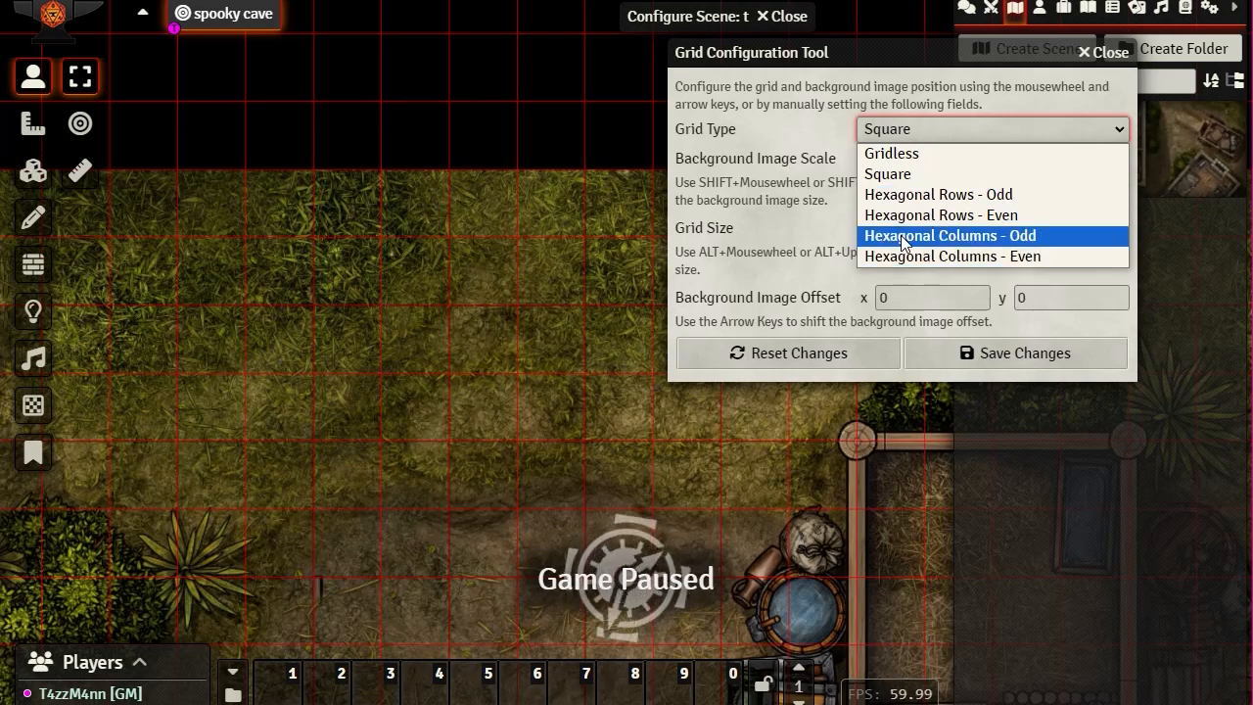
pyautogui.click(745, 105)
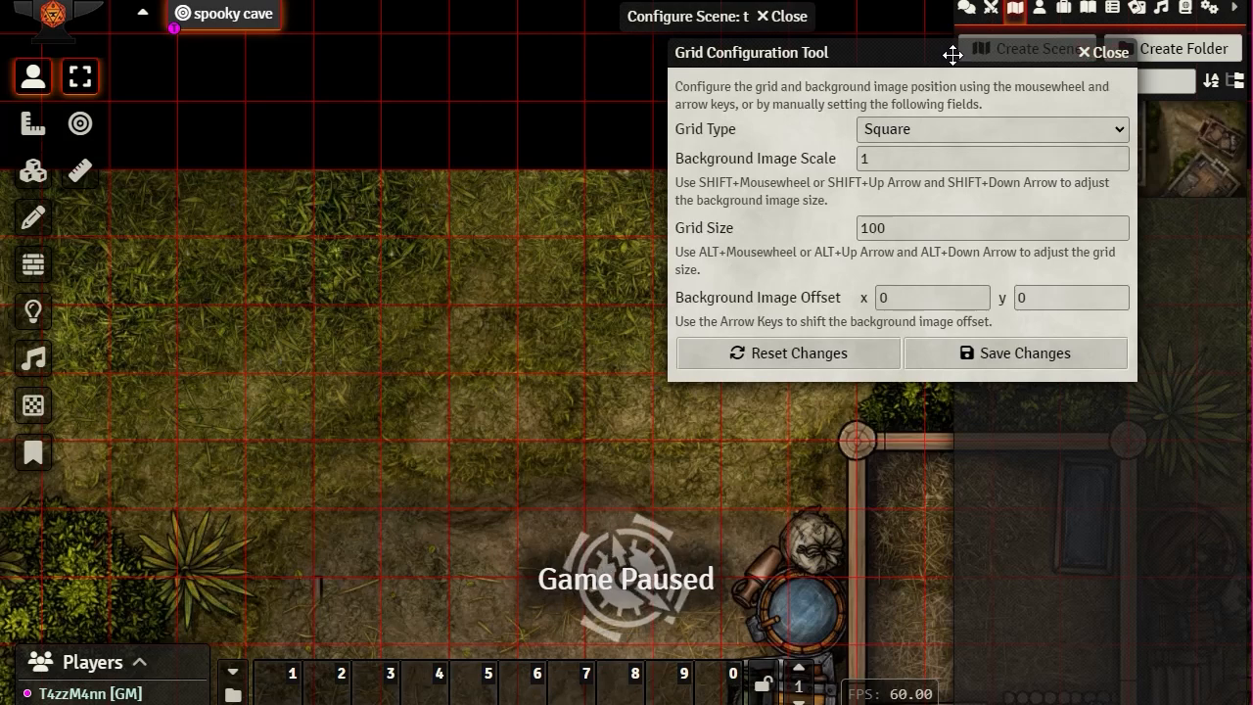
pyautogui.moveTo(952, 54); pyautogui.dragTo(1067, 6)
# Step: Try a horizontal image offset of 10 and nudge the vertical offset, returning it to 0
pyautogui.click(1063, 253)
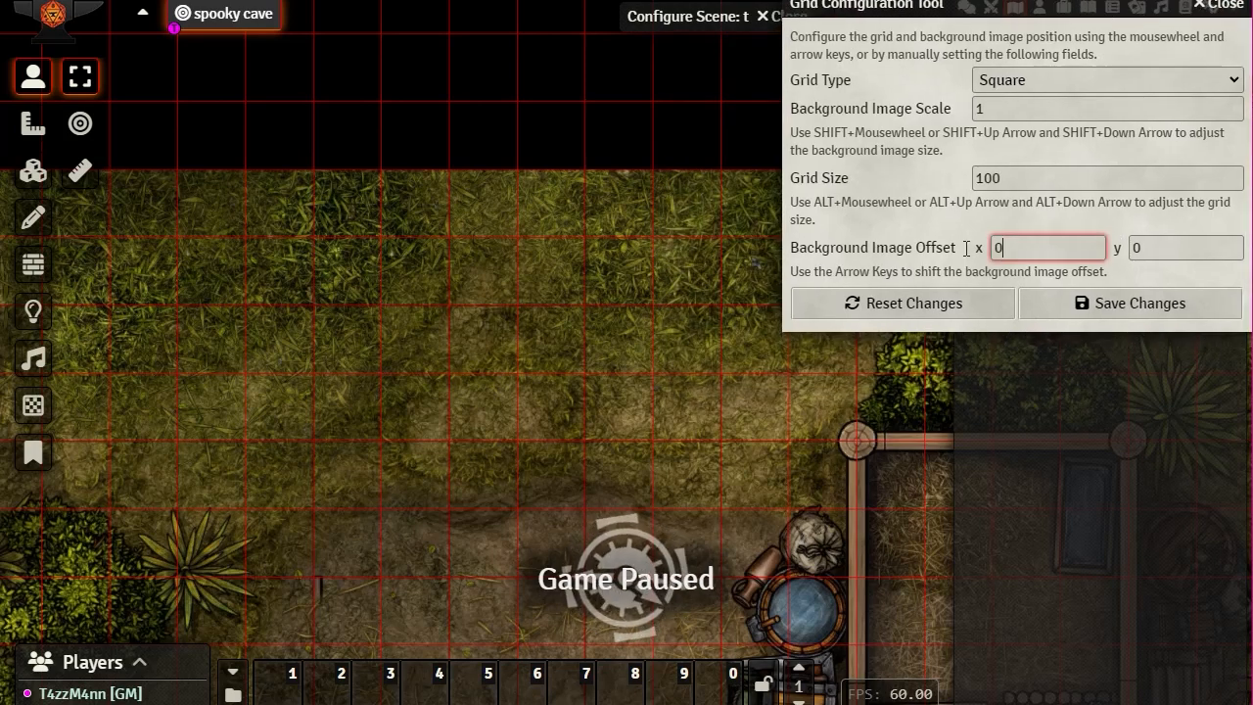
pyautogui.moveTo(966, 249); pyautogui.dragTo(747, 247)
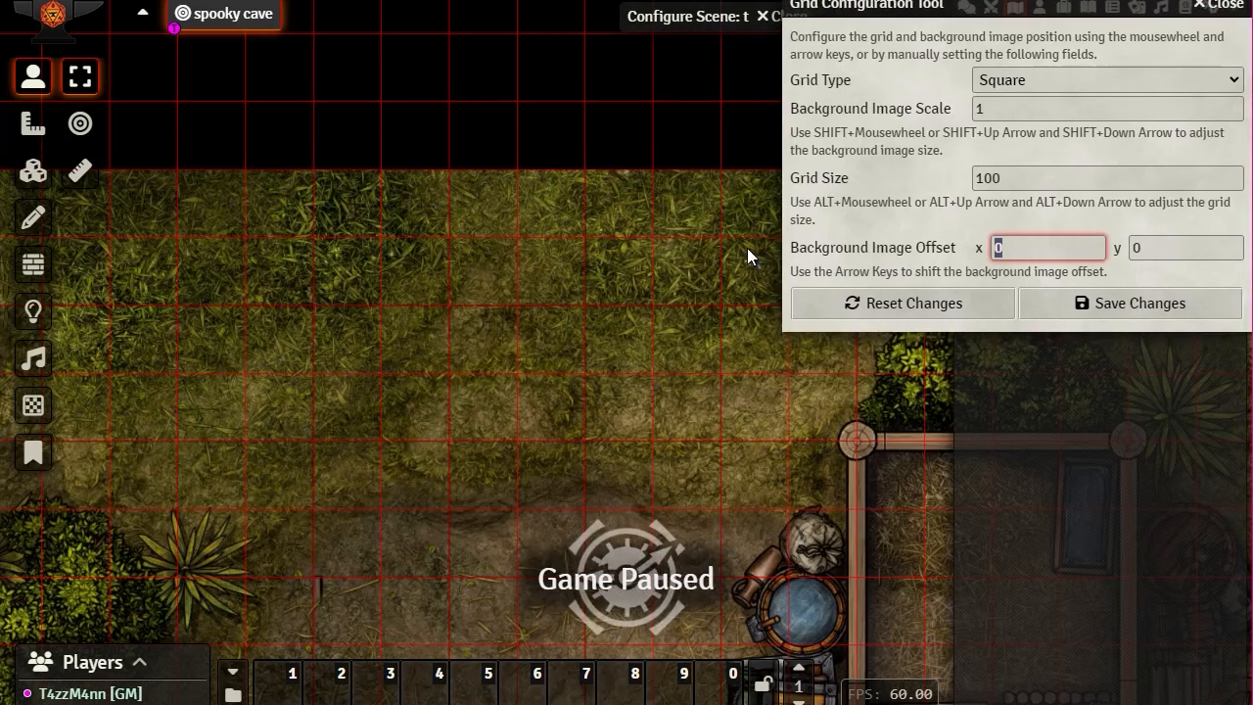
pyautogui.write('10')
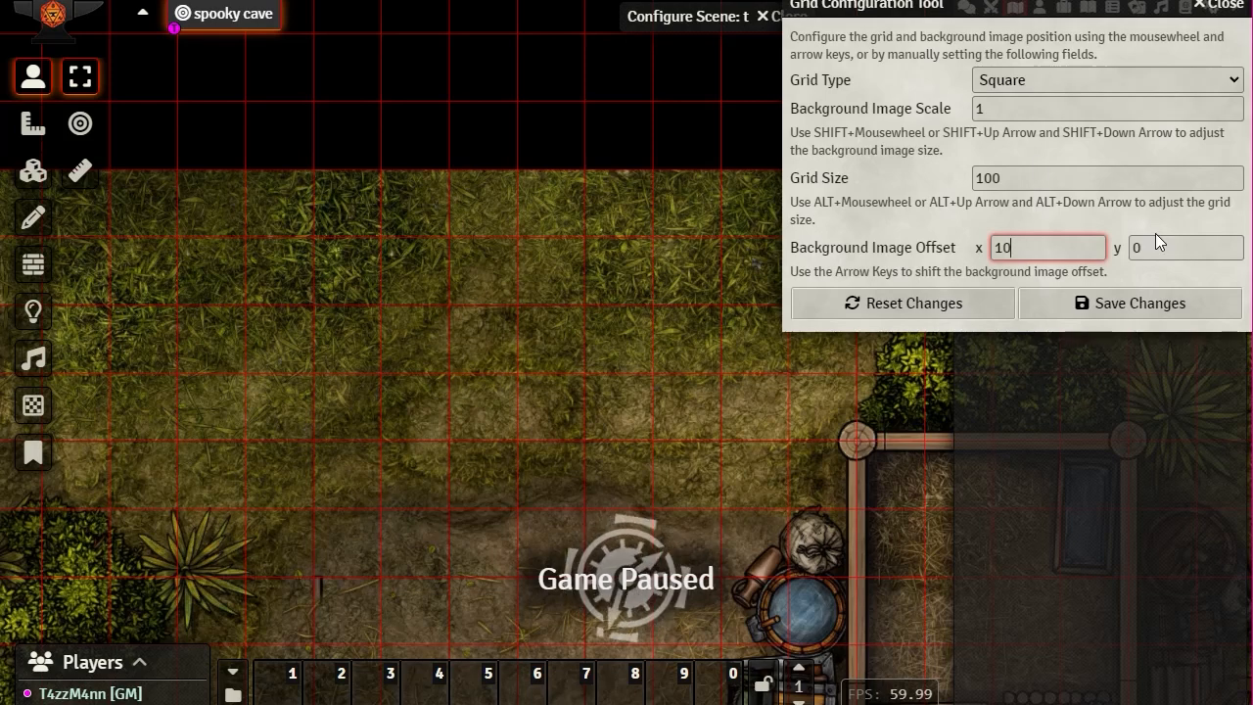
pyautogui.click(1198, 249)
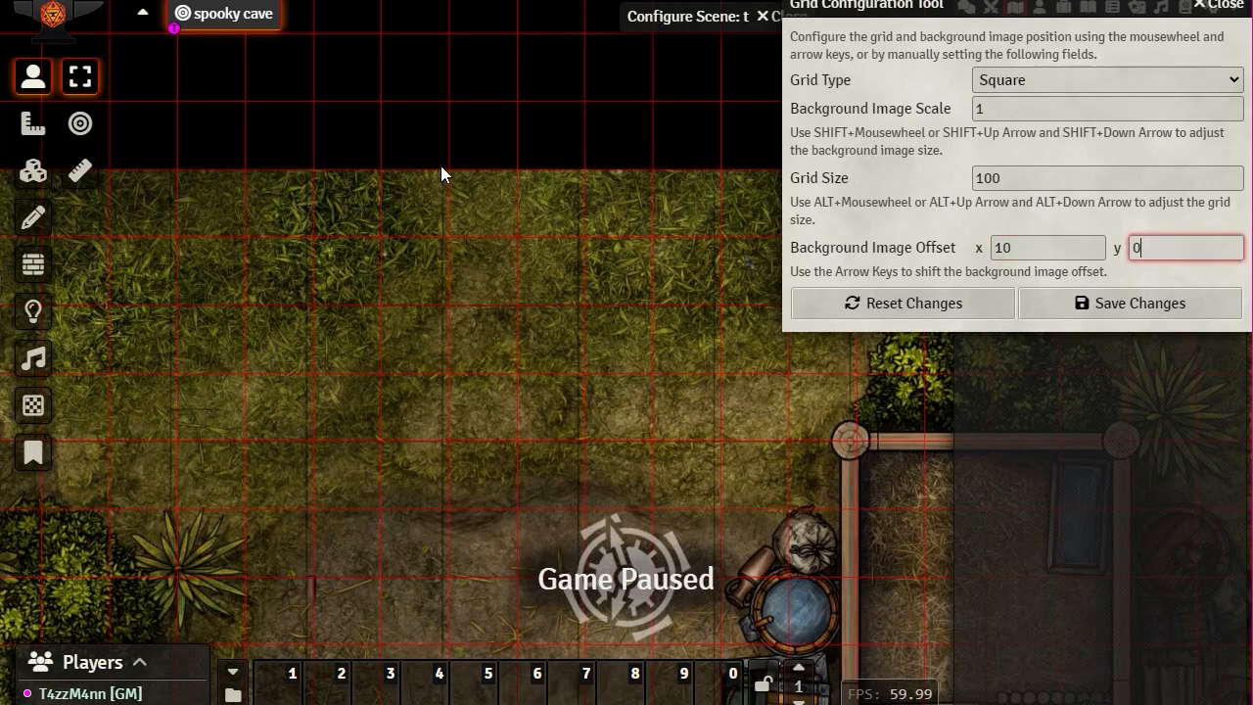
pyautogui.press('BackSpace')
pyautogui.write('6')
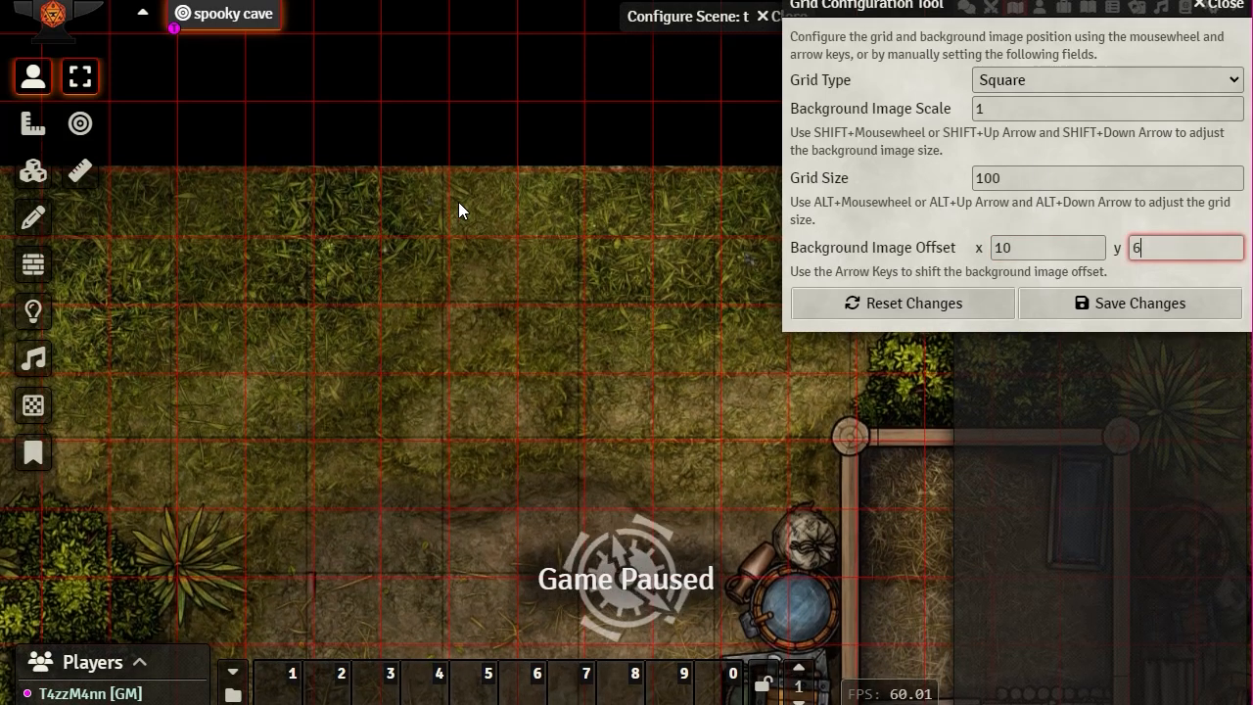
pyautogui.press('Up')
pyautogui.press('Up')
pyautogui.press('Up')
pyautogui.press('Up')
pyautogui.press('Up')
pyautogui.press('Up')
pyautogui.press('Up')
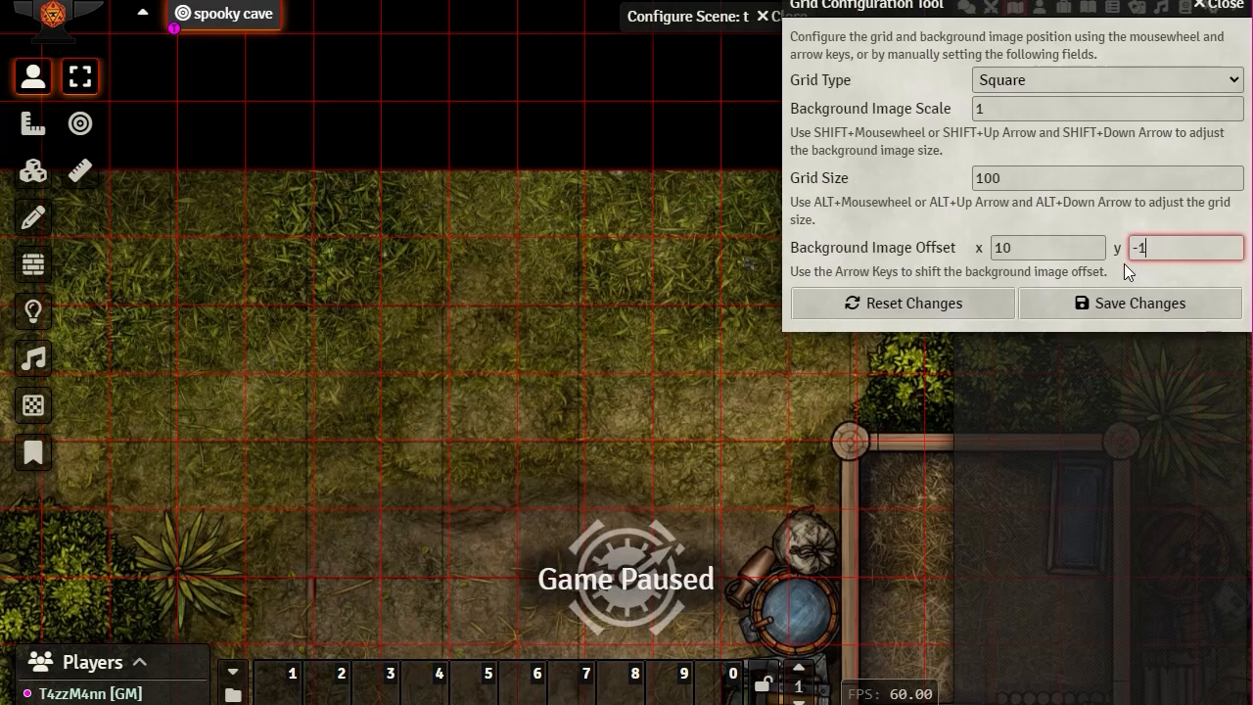
pyautogui.press('Down')
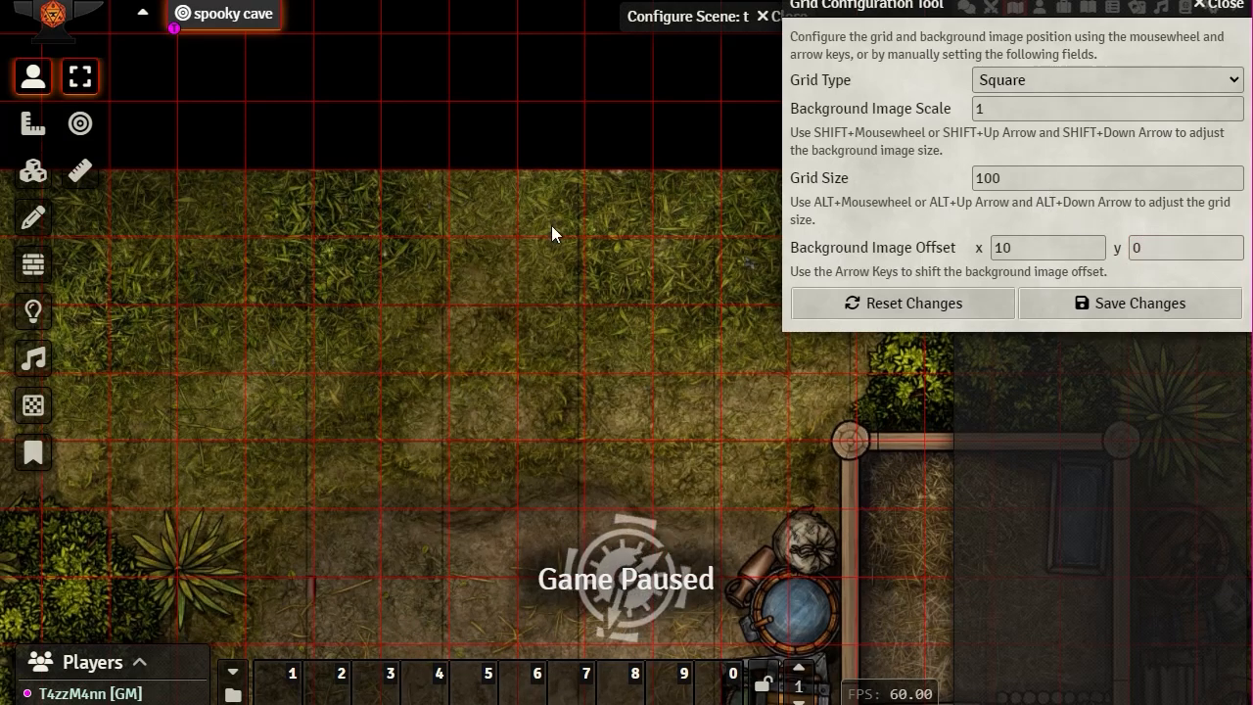
# Step: Inspect the grid alignment on the map and reset the horizontal offset to 0
pyautogui.scroll(3, 441, 246)
pyautogui.scroll(3, 441, 246)
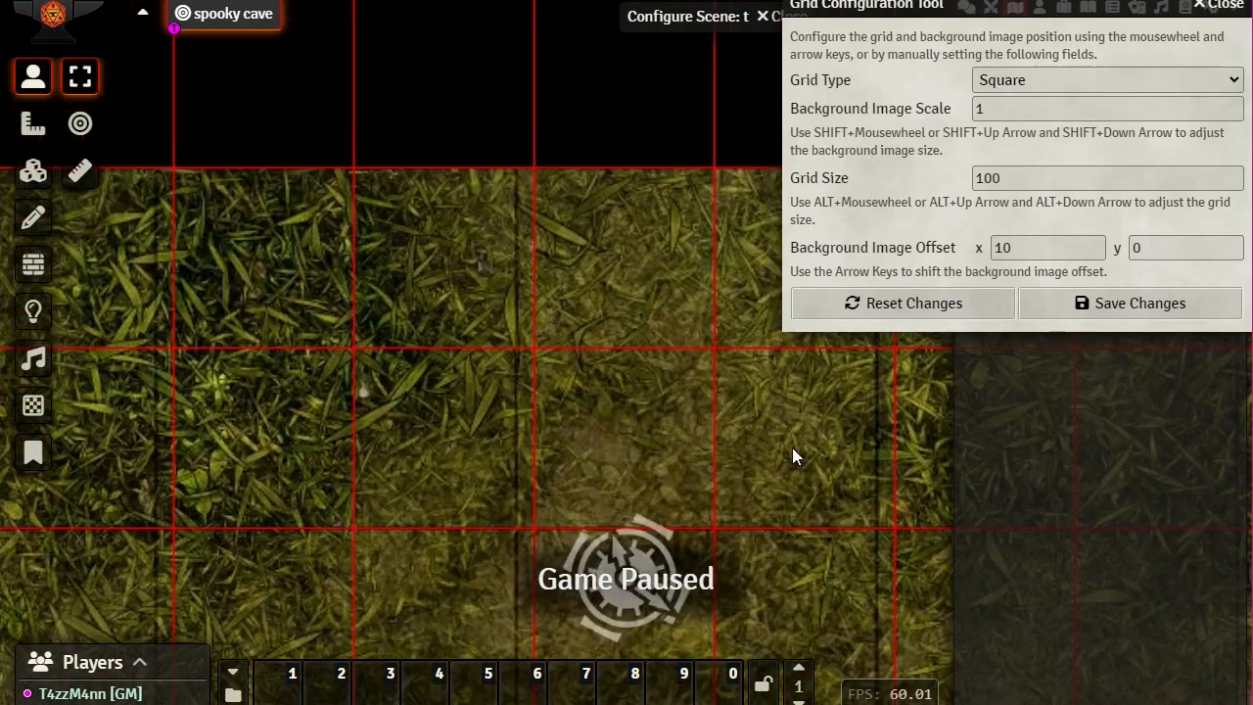
pyautogui.moveTo(793, 449); pyautogui.dragTo(541, 326)
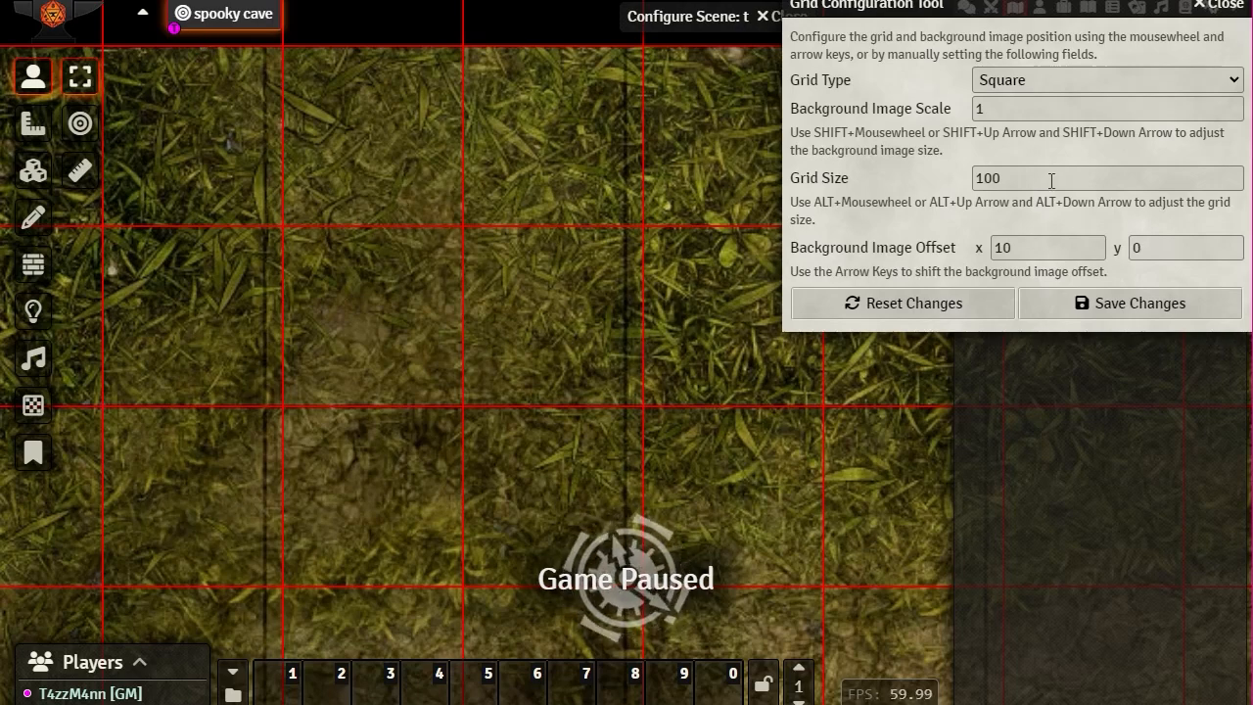
pyautogui.doubleClick(1052, 248)
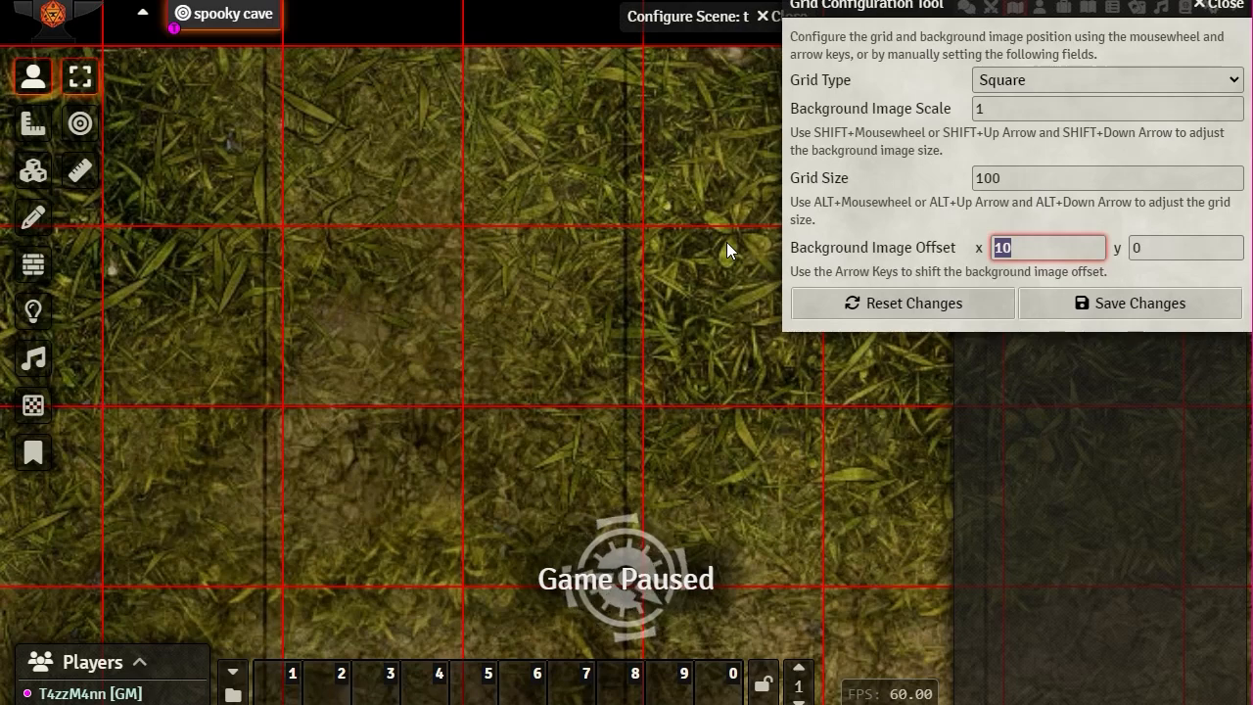
pyautogui.write('0')
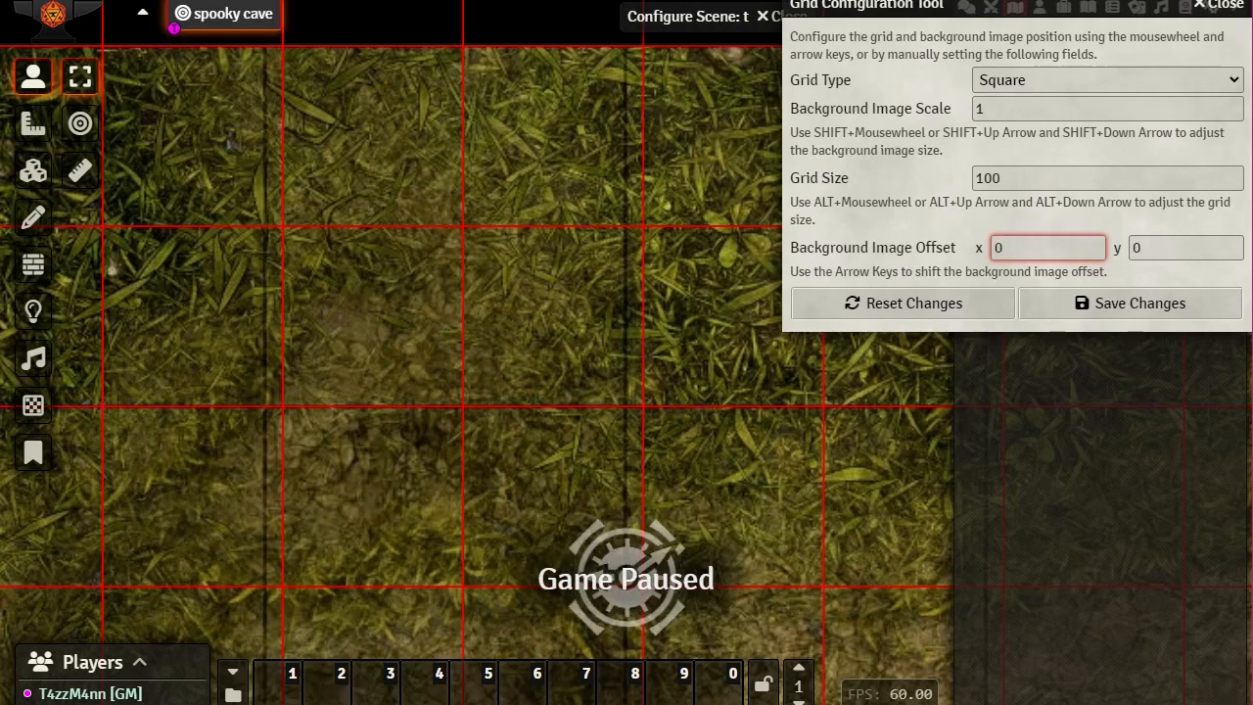
pyautogui.click(1179, 249)
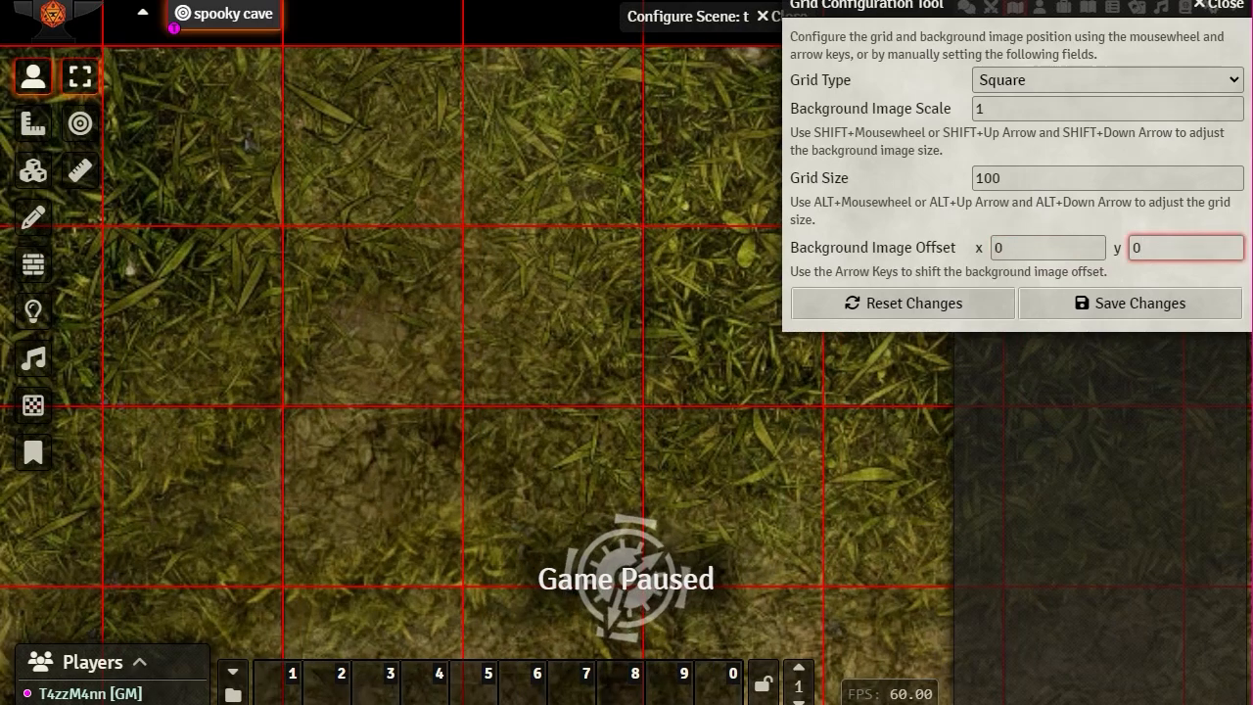
# Step: Recheck the vertical offset at 0, save the grid, and accept the new scene dimensions
pyautogui.scroll(-3, 507, 374)
pyautogui.scroll(3, 502, 375)
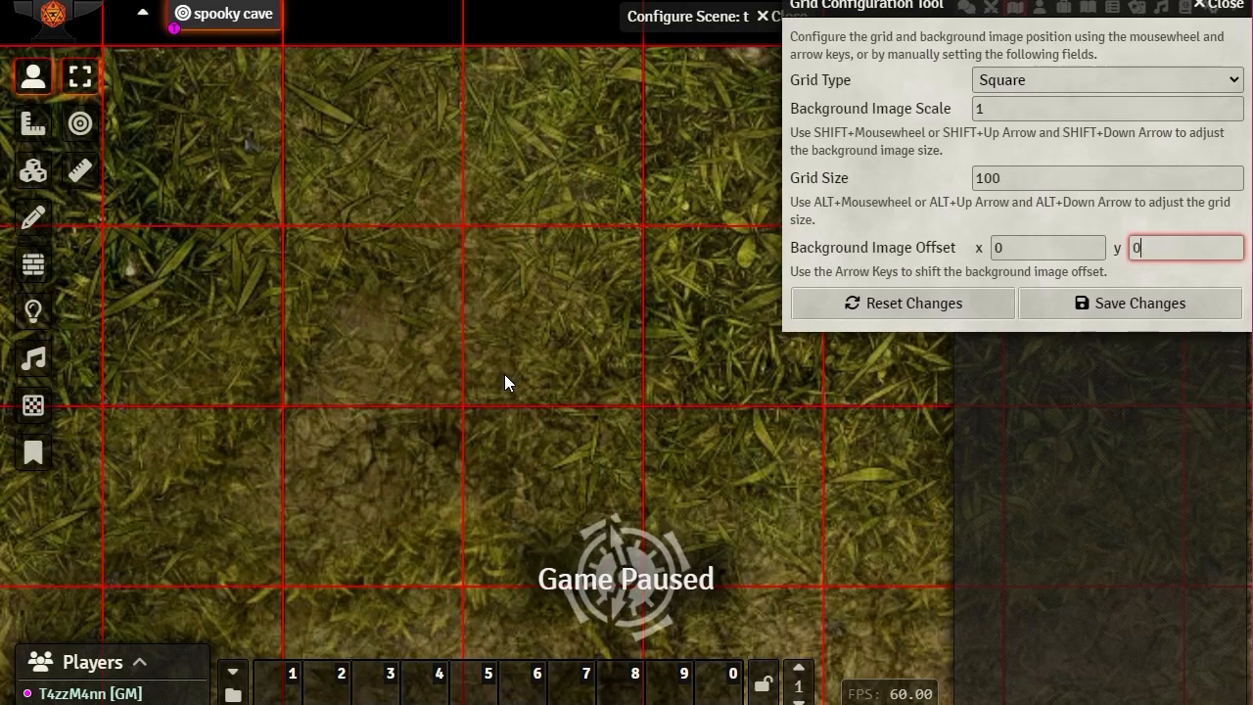
pyautogui.press('Up')
pyautogui.press('Up')
pyautogui.press('Down')
pyautogui.press('Down')
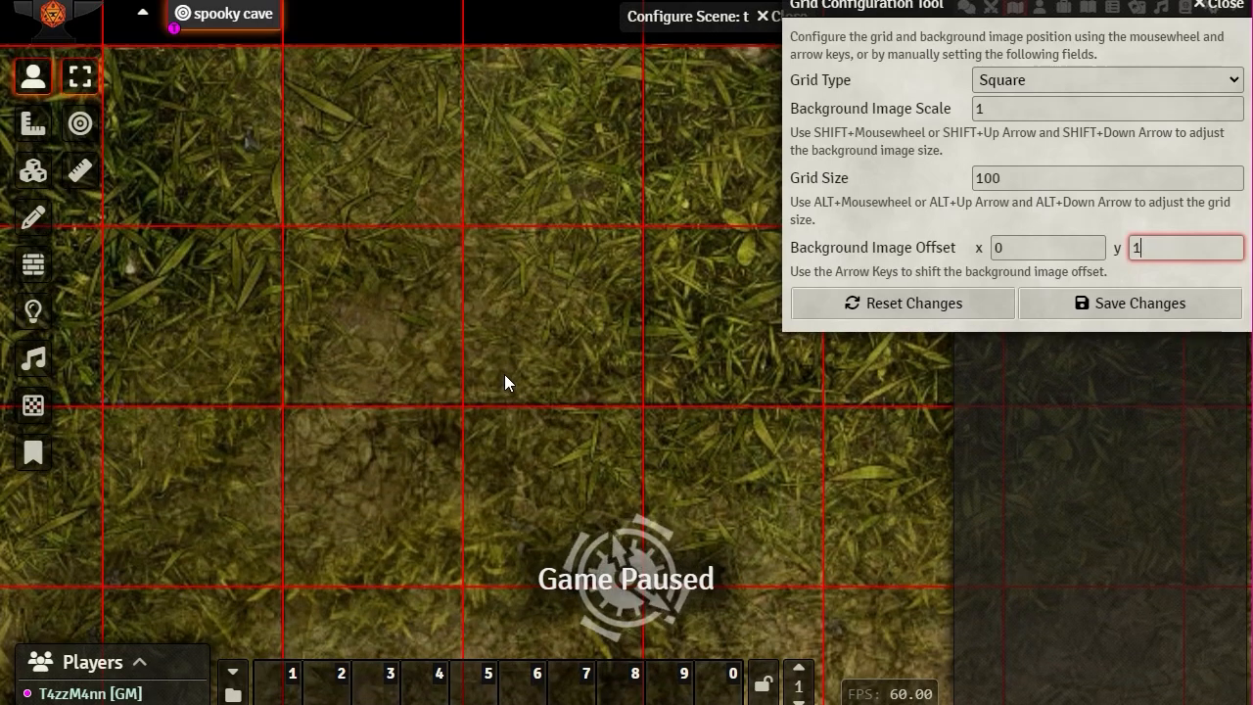
pyautogui.click(1021, 207)
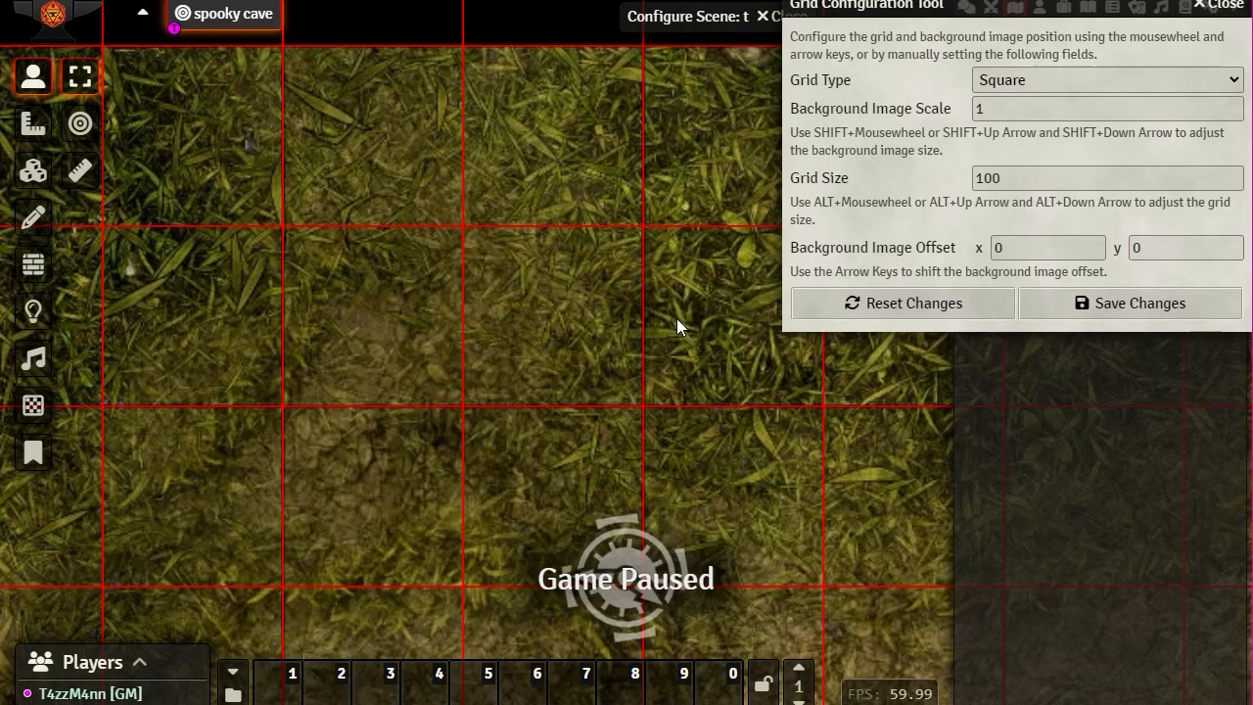
pyautogui.click(1103, 304)
pyautogui.click(560, 416)
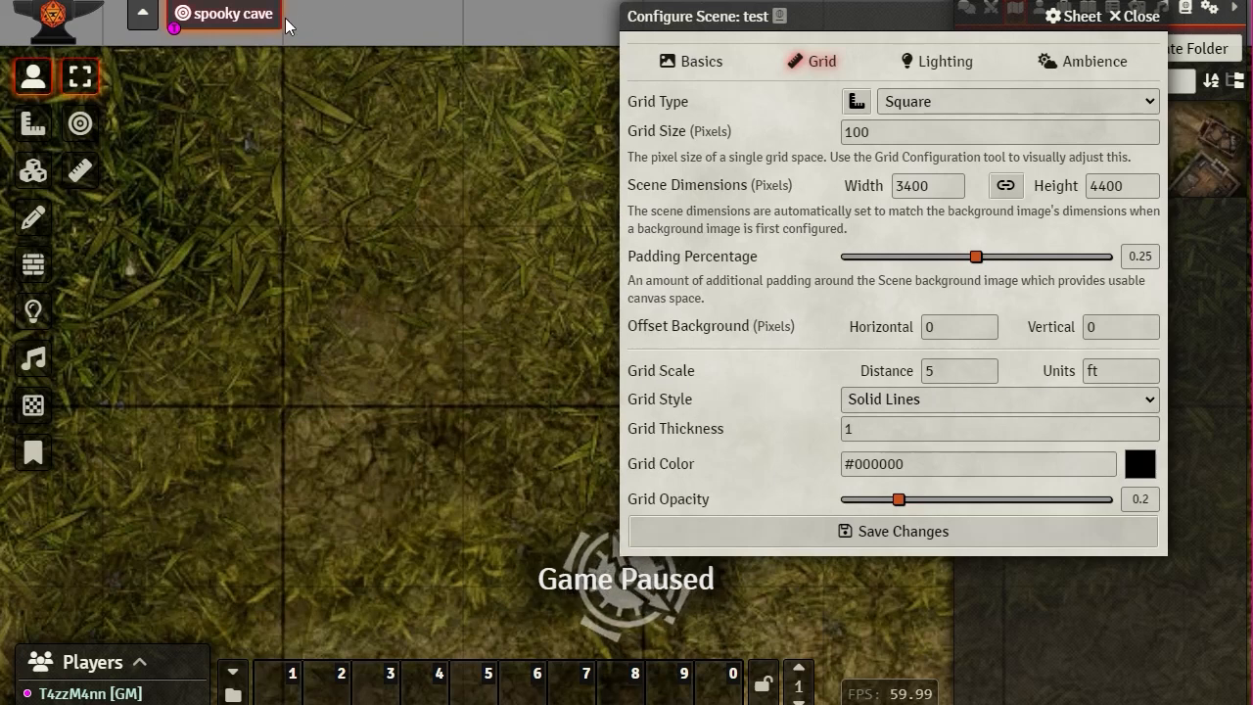
# Step: Save and close the scene settings, then reopen and reposition them
pyautogui.click(976, 531)
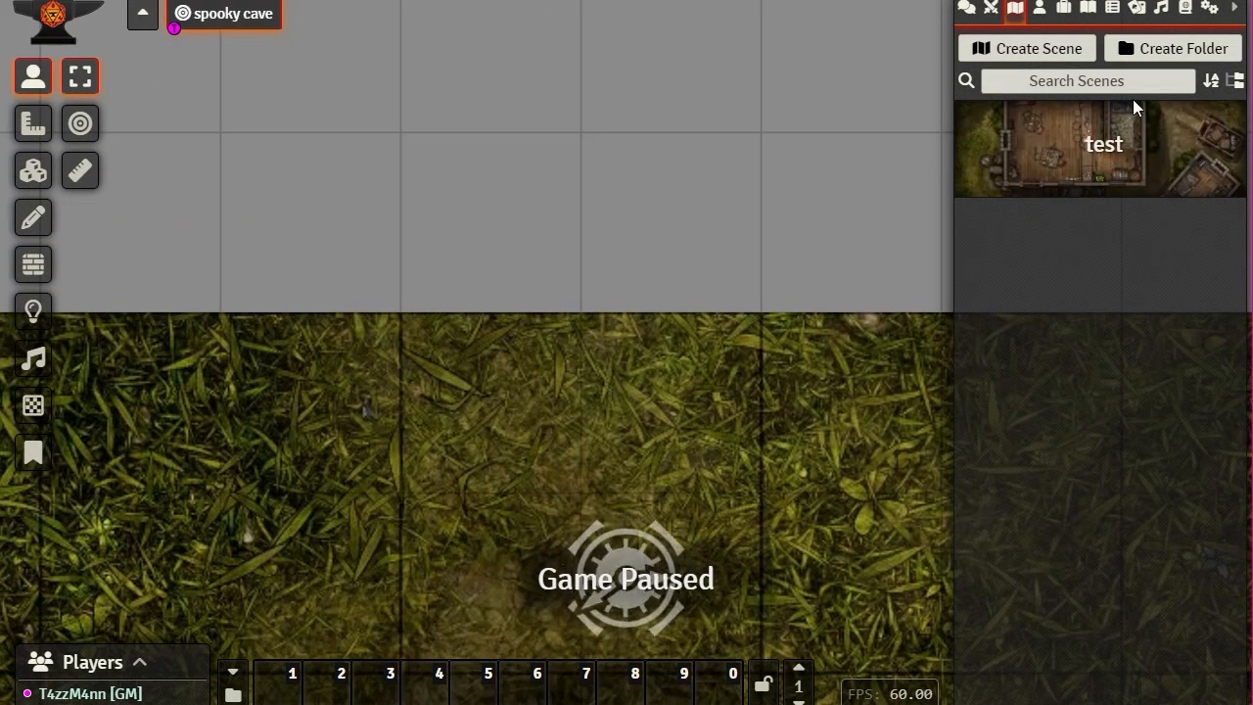
pyautogui.click(1100, 150)
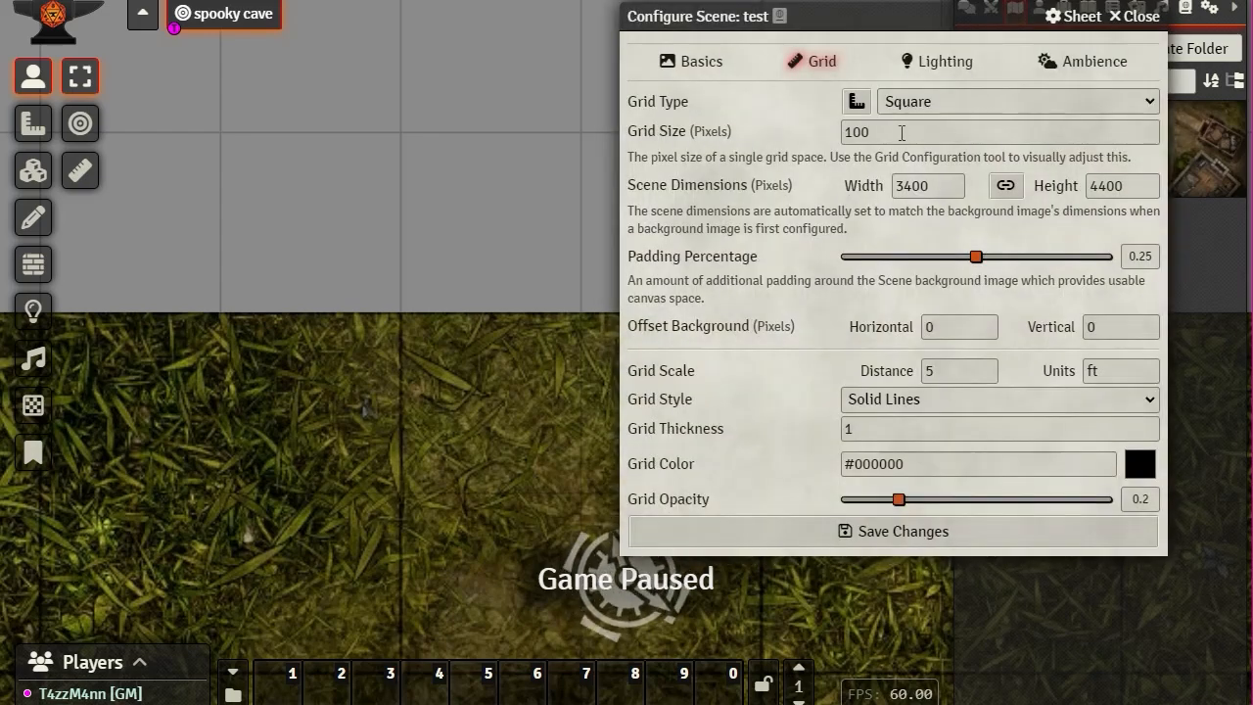
pyautogui.scroll(-5, 464, 220)
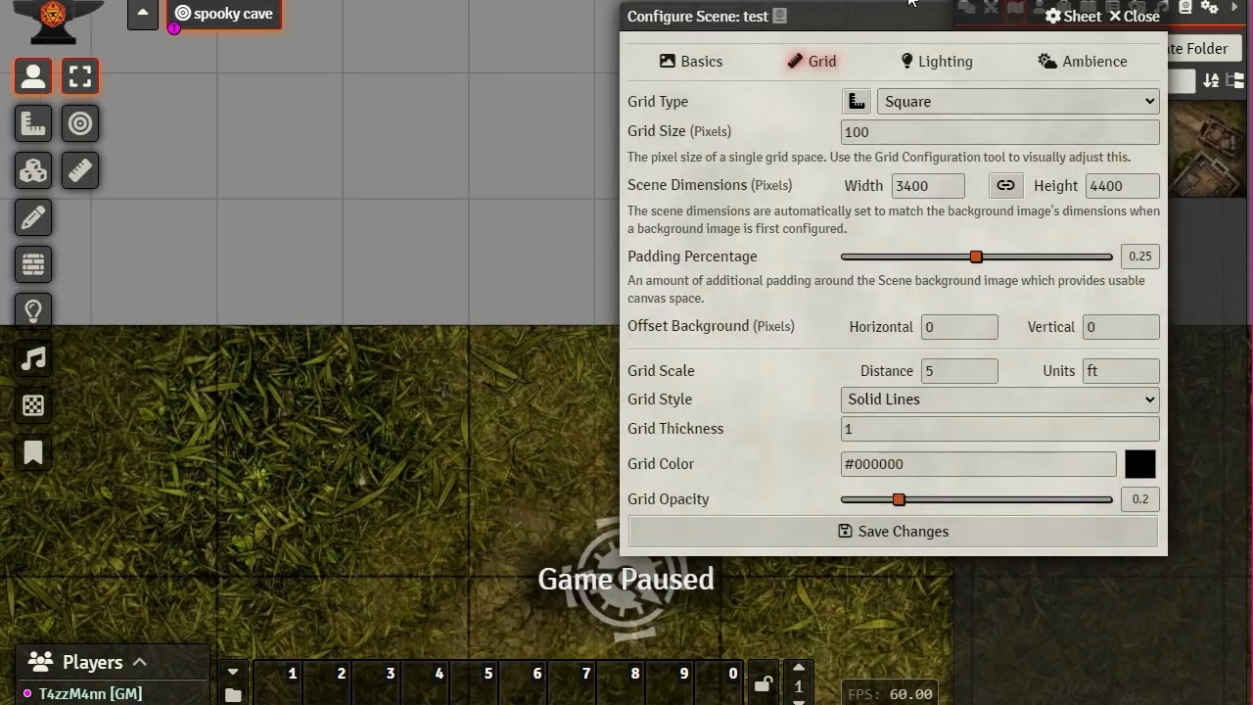
pyautogui.moveTo(989, 15); pyautogui.dragTo(1072, 2)
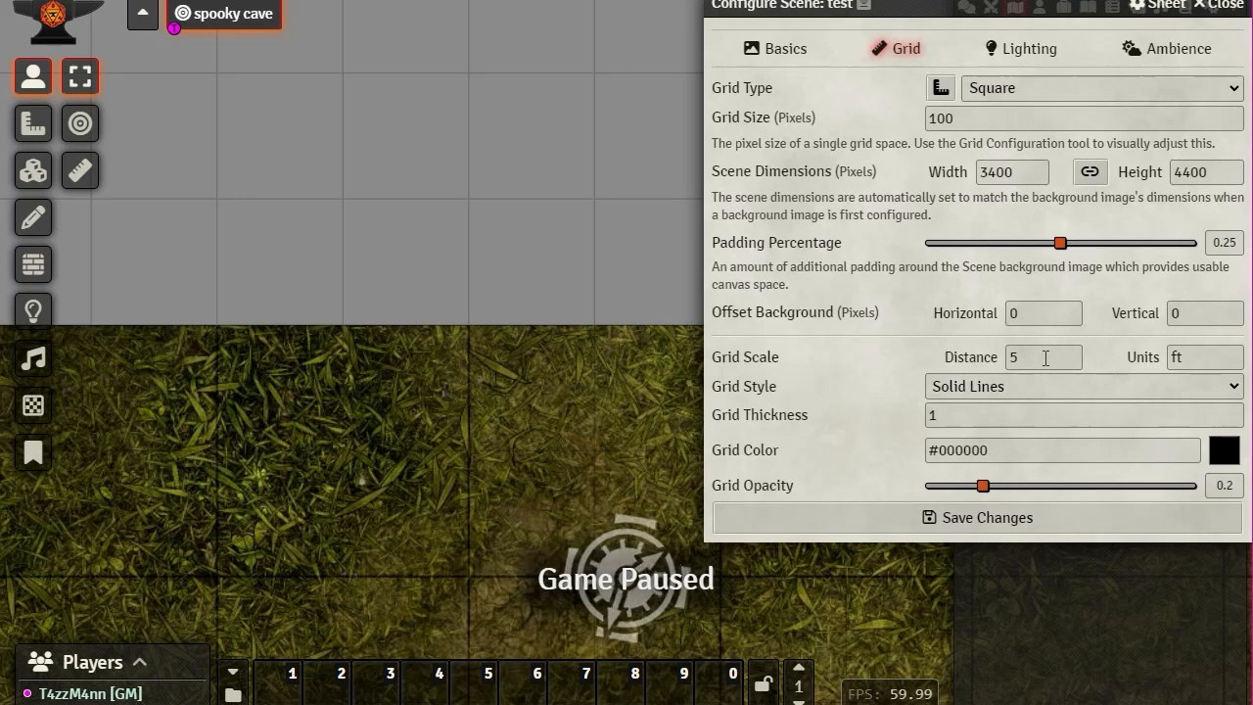
# Step: Review the grid distance and units values and pan the map to check the grid
pyautogui.click(979, 356)
pyautogui.click(1195, 356)
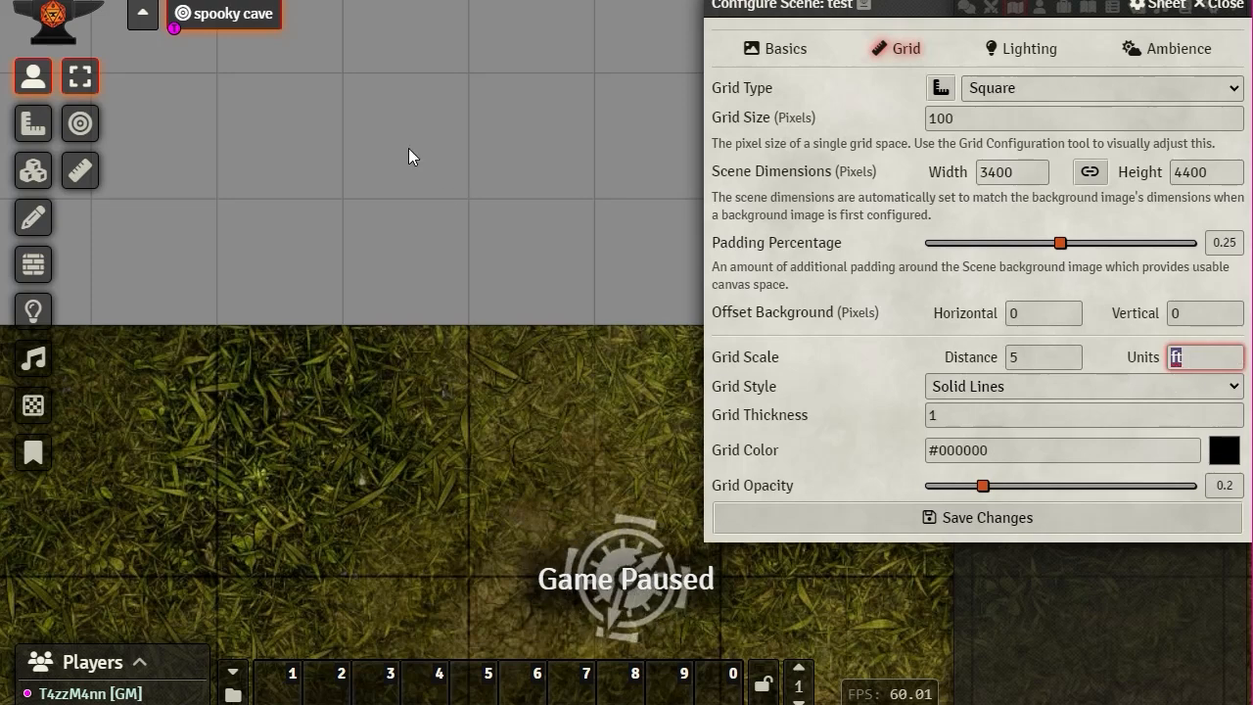
pyautogui.scroll(1, 538, 267)
pyautogui.scroll(7, 535, 244)
pyautogui.moveTo(478, 194); pyautogui.dragTo(568, 488)
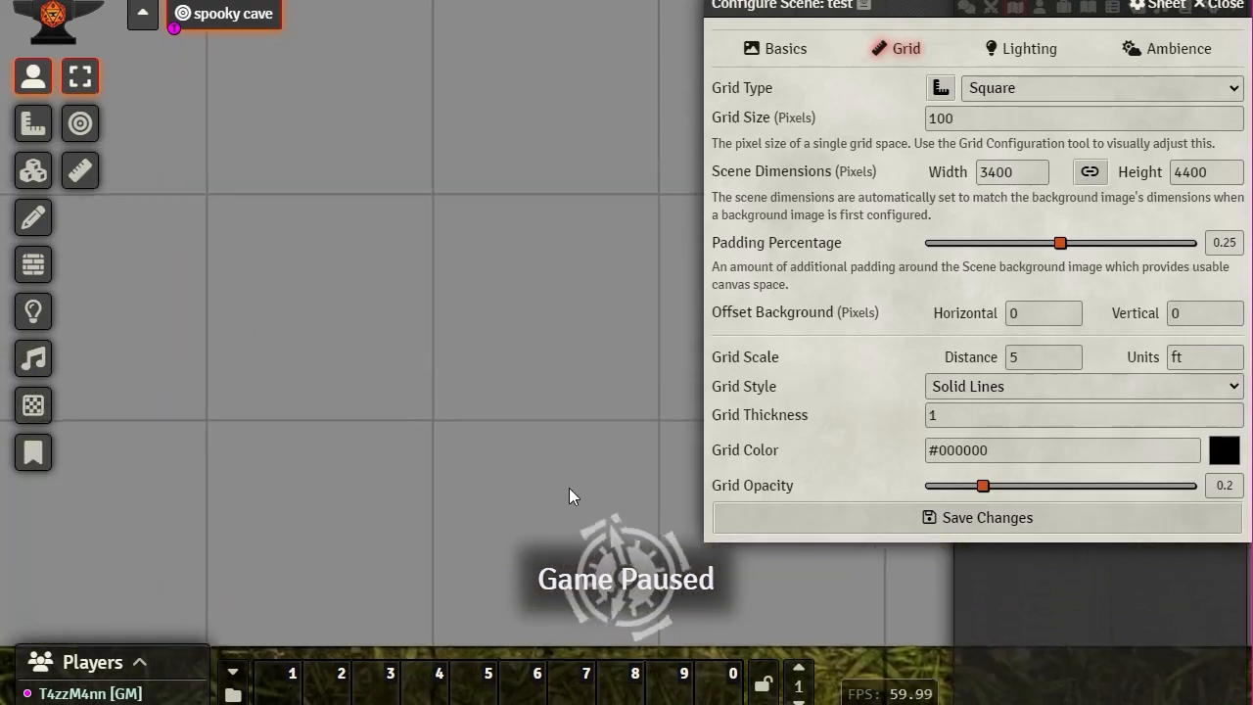
pyautogui.scroll(4, 535, 378)
pyautogui.scroll(-2, 546, 361)
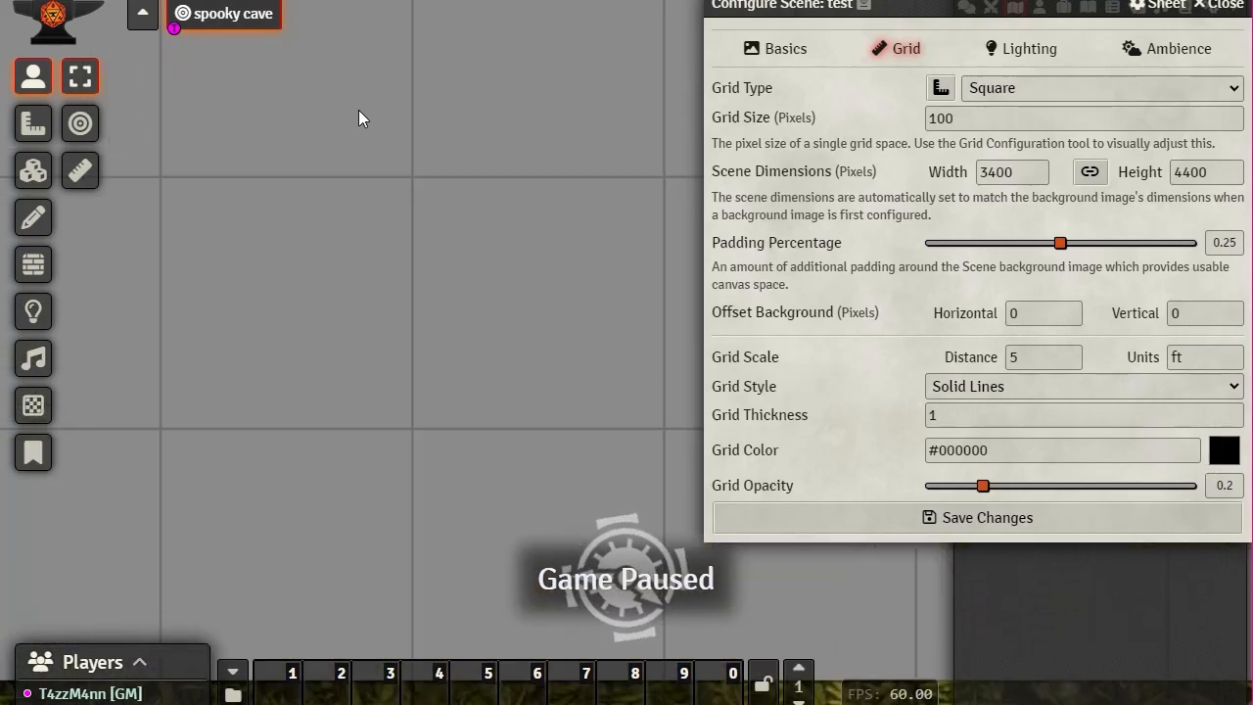
# Step: Switch the grid style to dashed lines and set the grid thickness to 5
pyautogui.click(1017, 387)
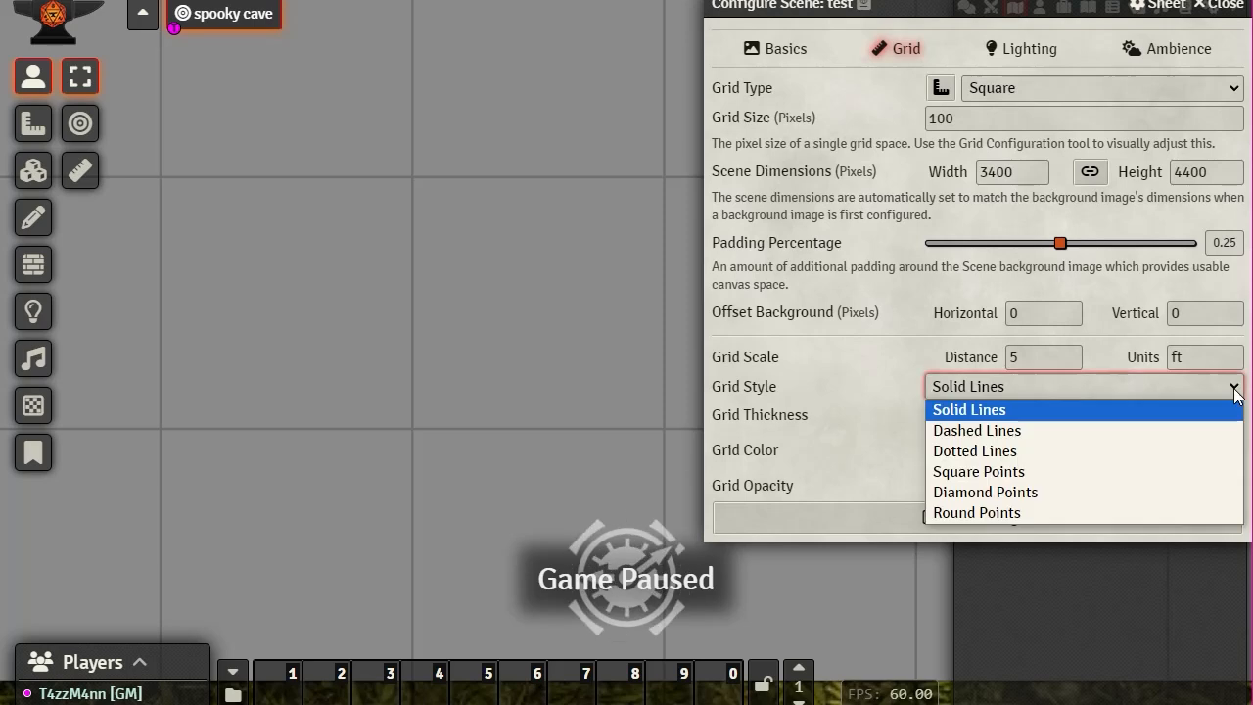
pyautogui.click(1020, 428)
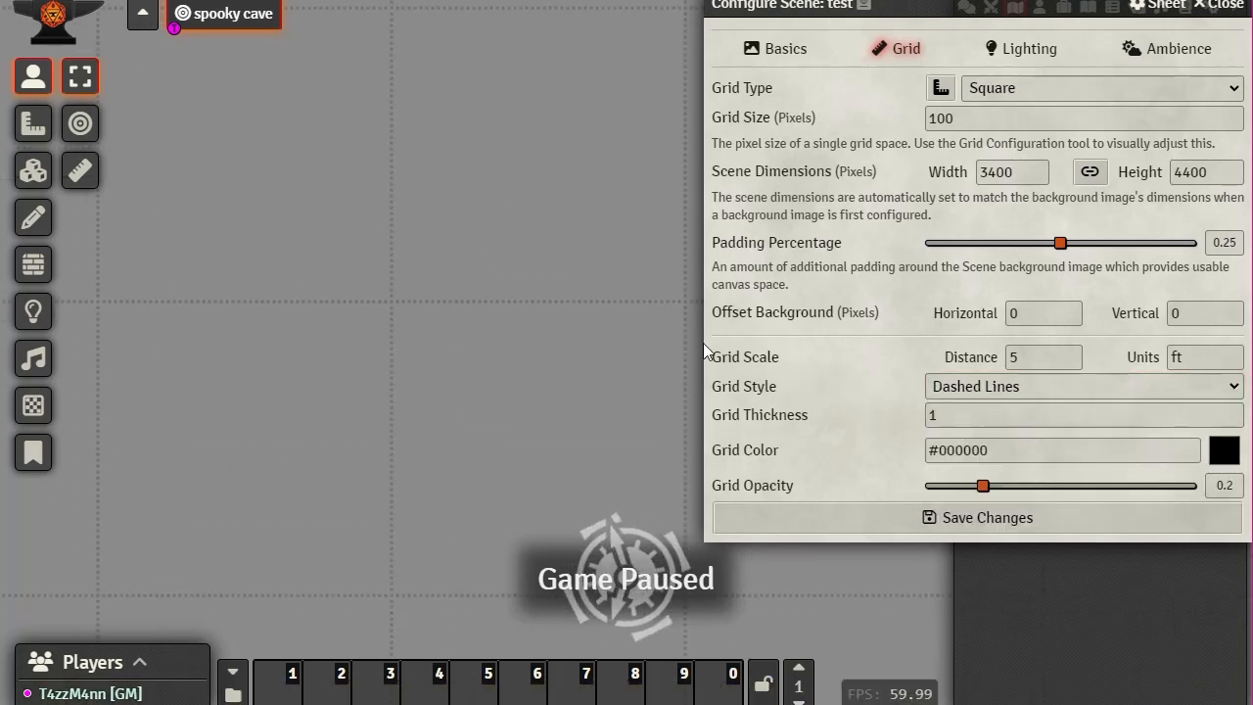
pyautogui.click(963, 416)
pyautogui.press('BackSpace')
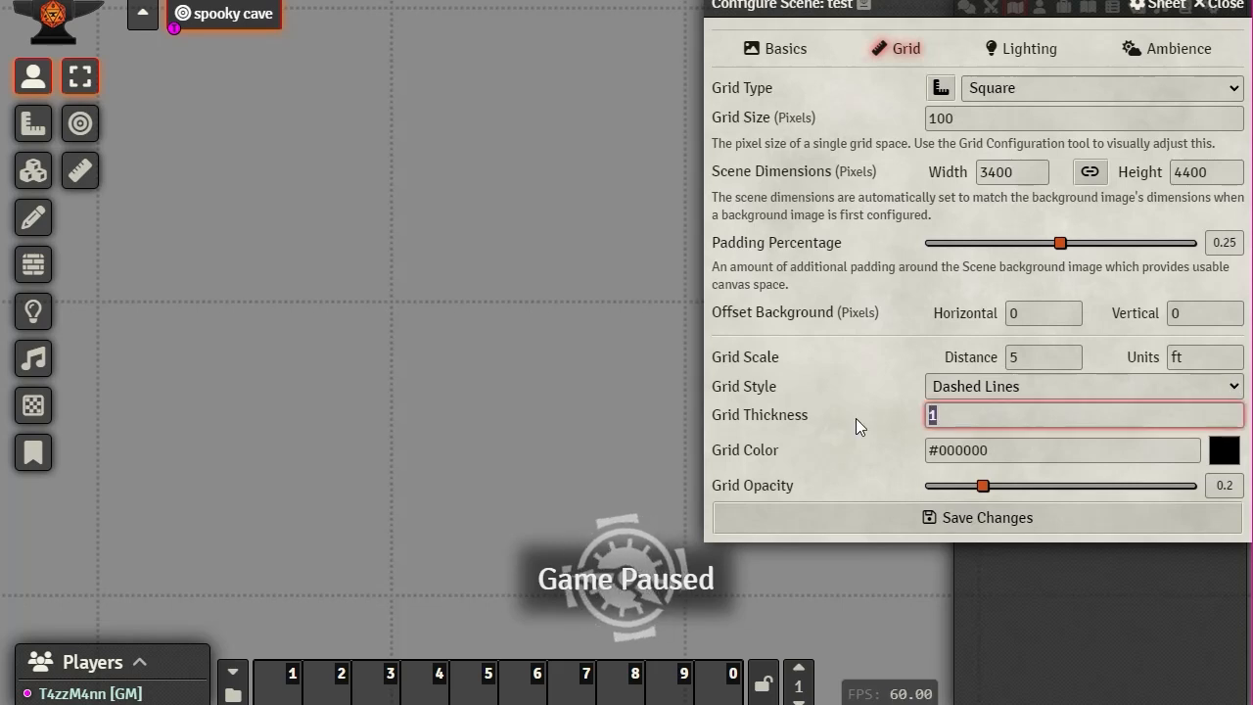
pyautogui.write('5')
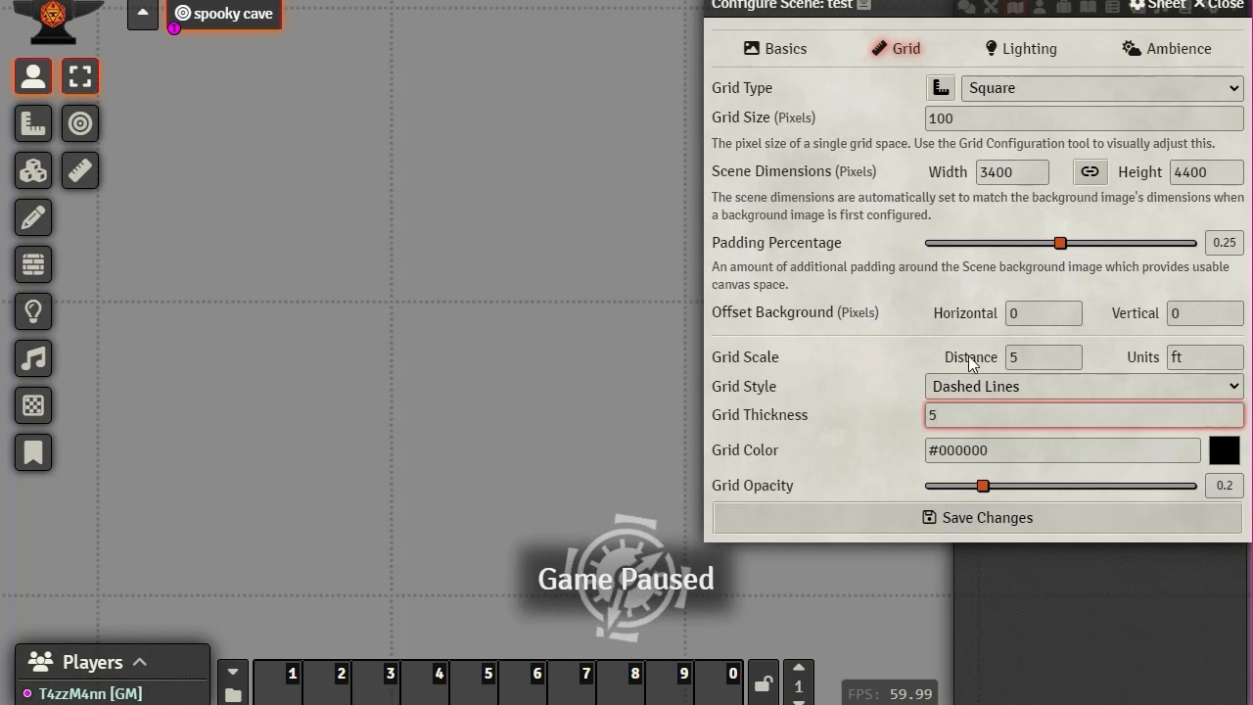
pyautogui.click(1051, 358)
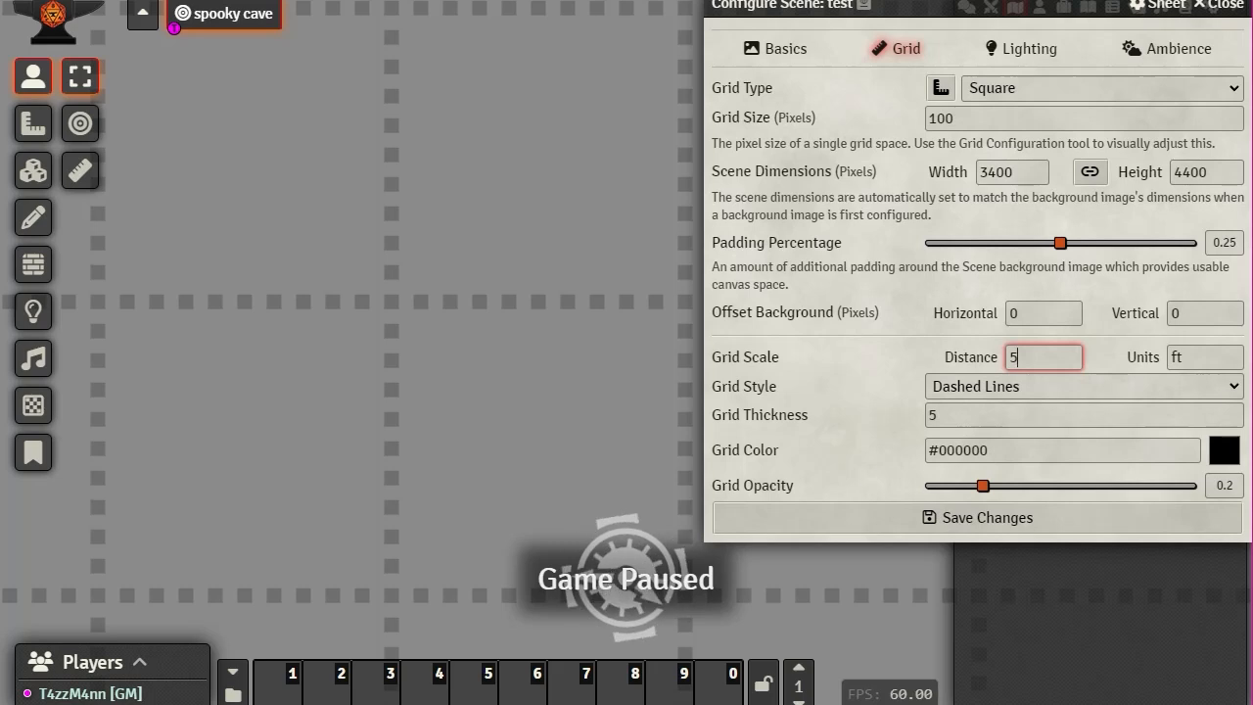
# Step: Preview Dotted, Square Points, Diamond Points, Round Points and Dashed styles, settling on Solid Lines
pyautogui.click(1234, 390)
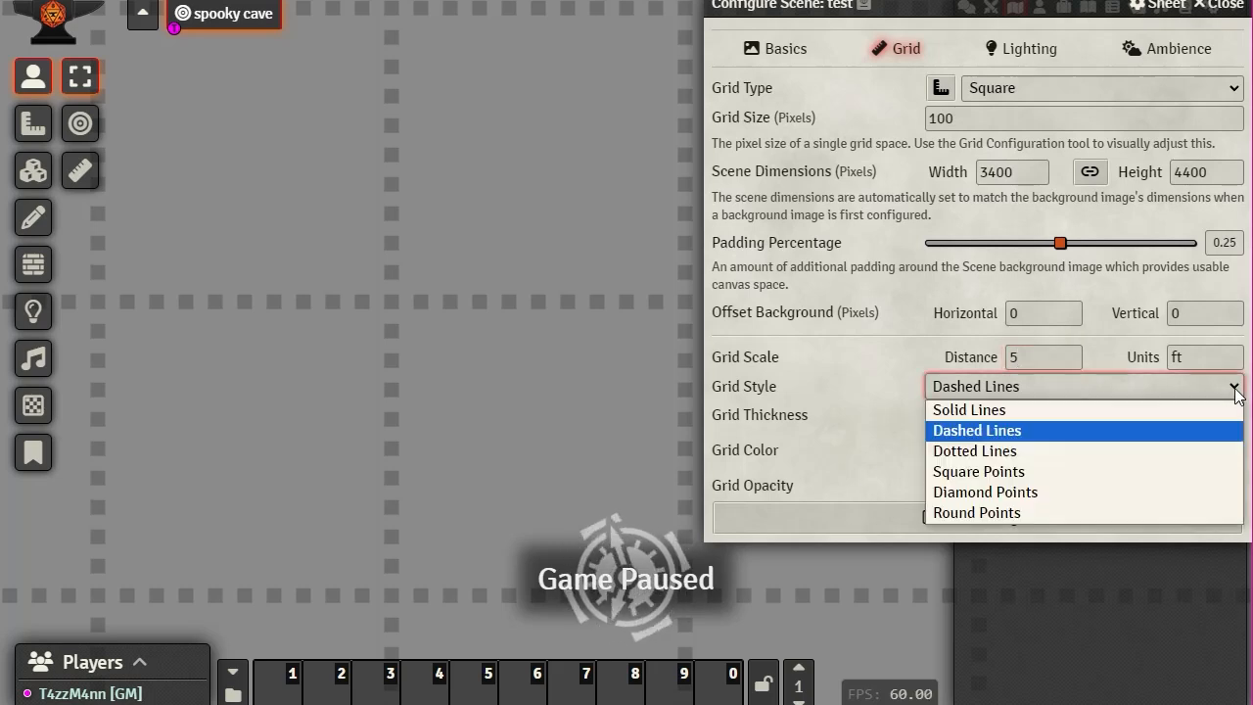
pyautogui.click(1025, 452)
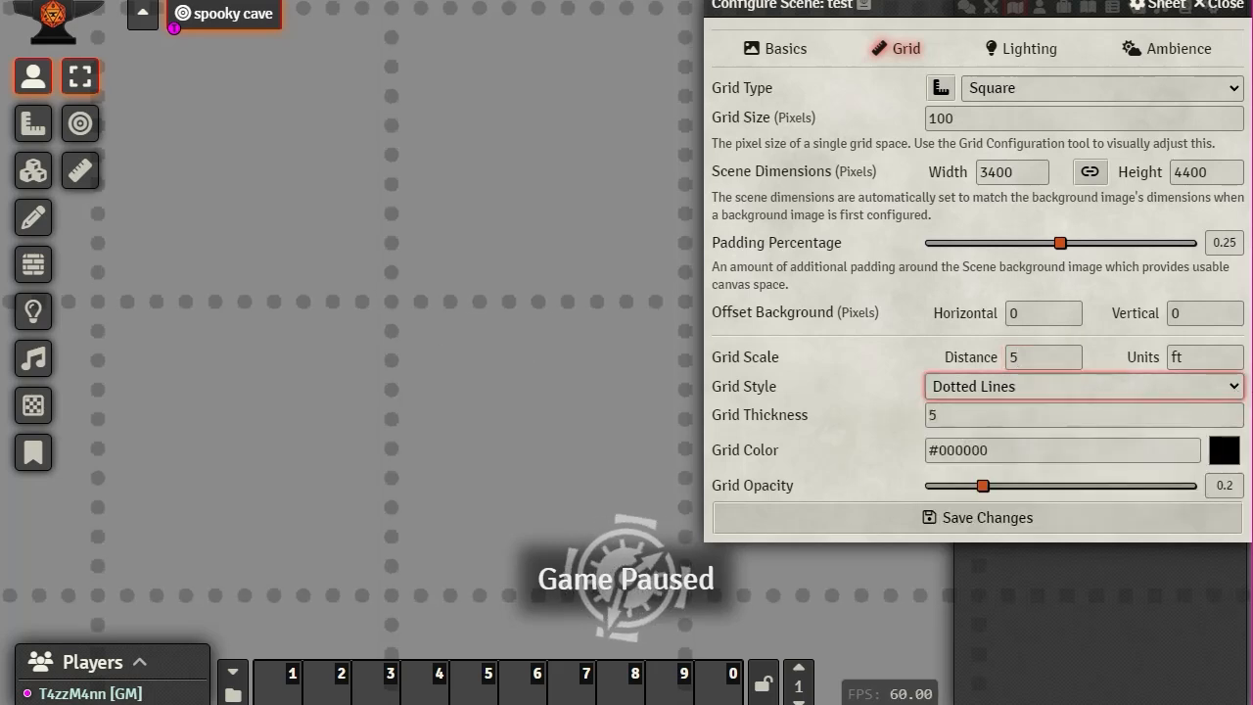
pyautogui.click(1236, 389)
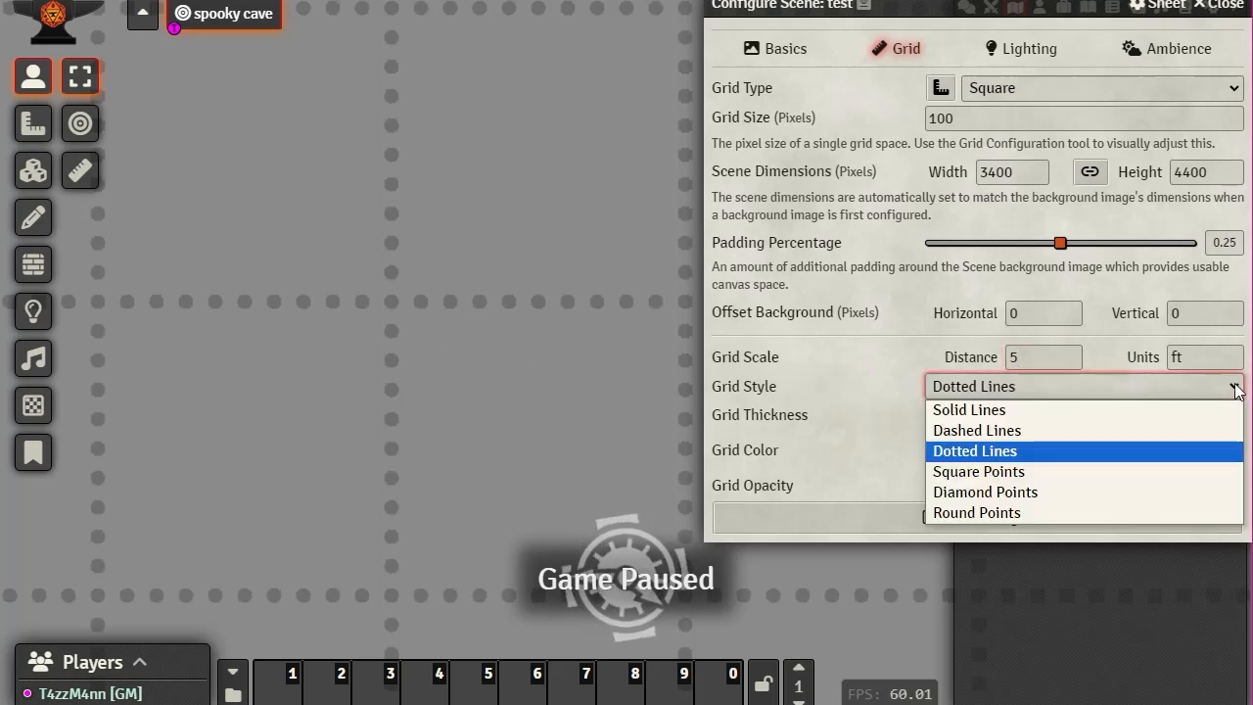
pyautogui.click(1052, 474)
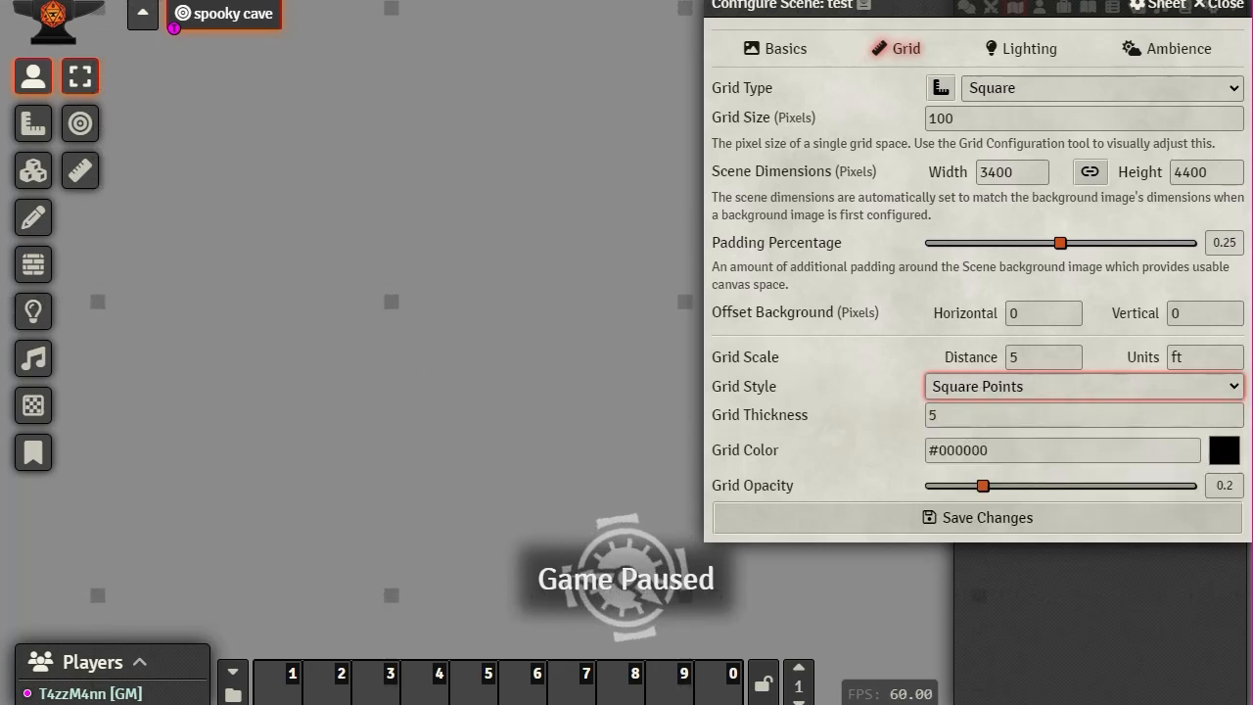
pyautogui.click(1231, 389)
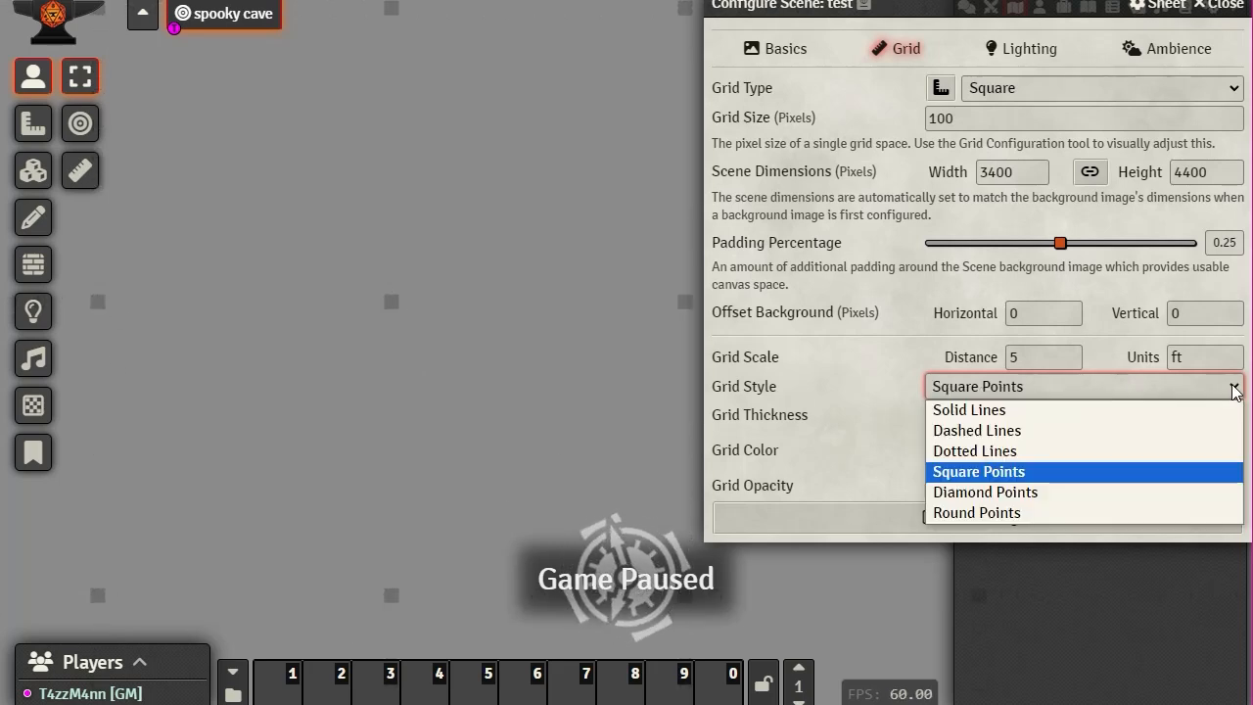
pyautogui.click(1043, 493)
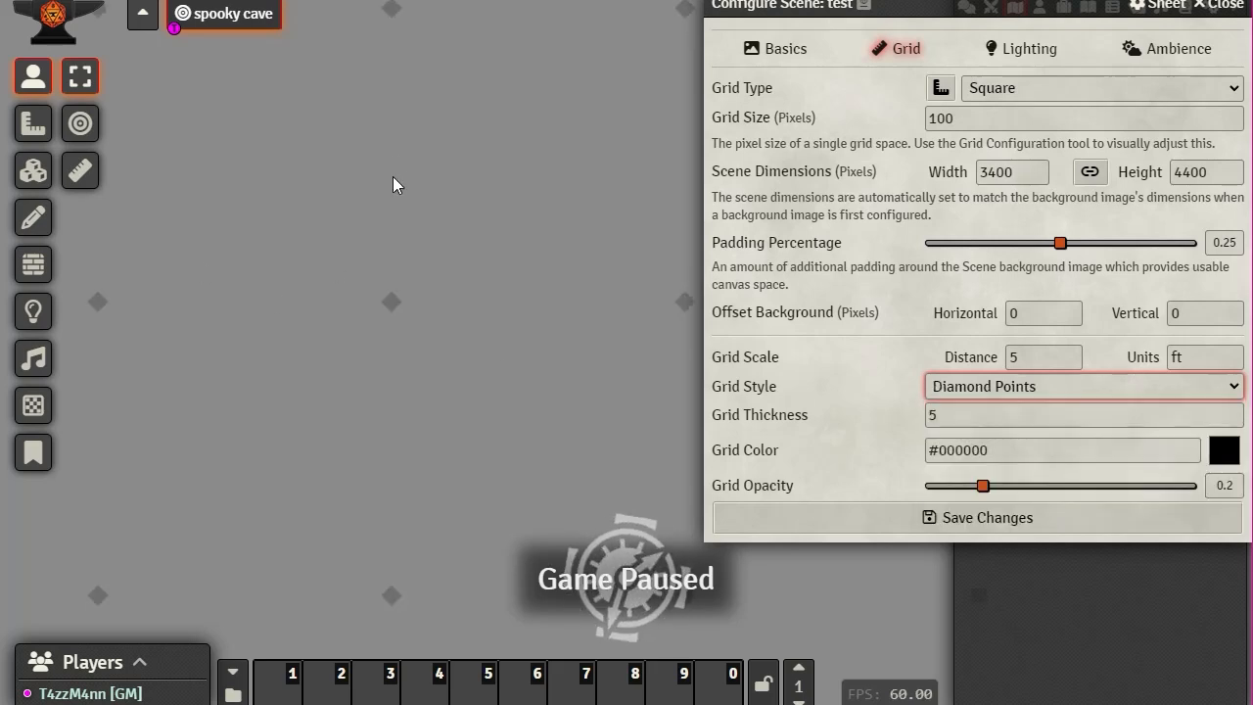
pyautogui.click(1233, 389)
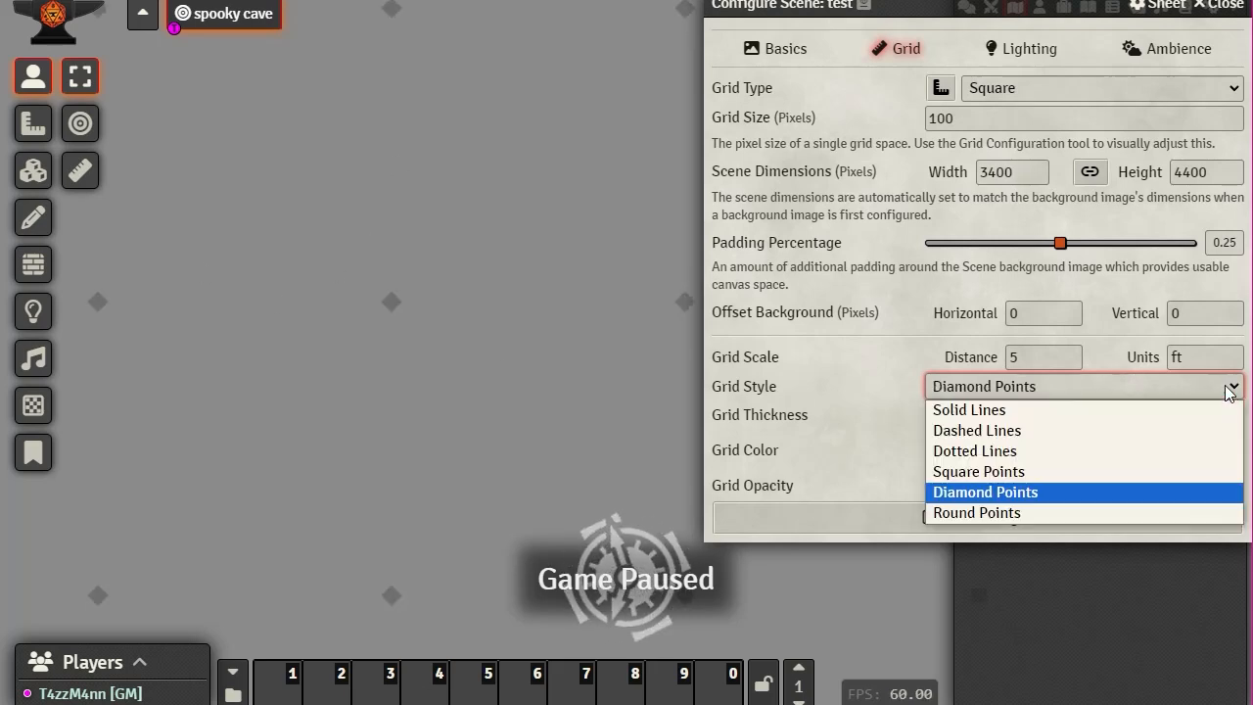
pyautogui.click(1020, 512)
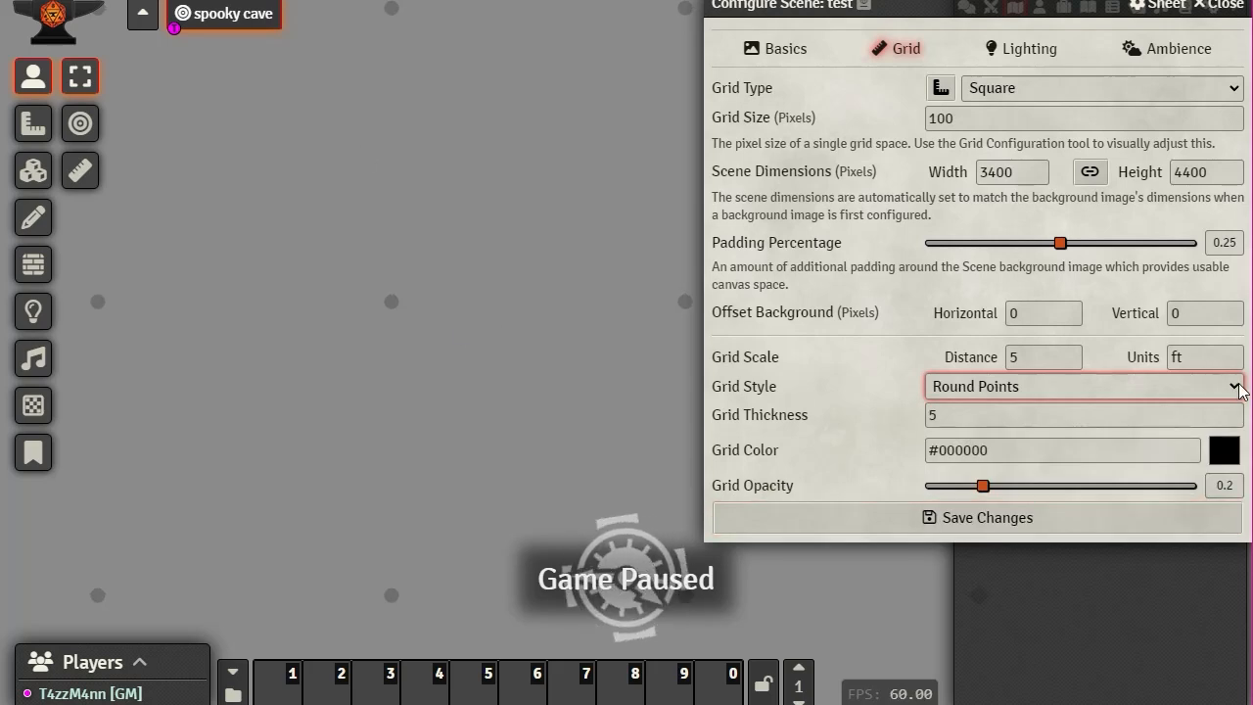
pyautogui.click(1233, 390)
pyautogui.click(979, 434)
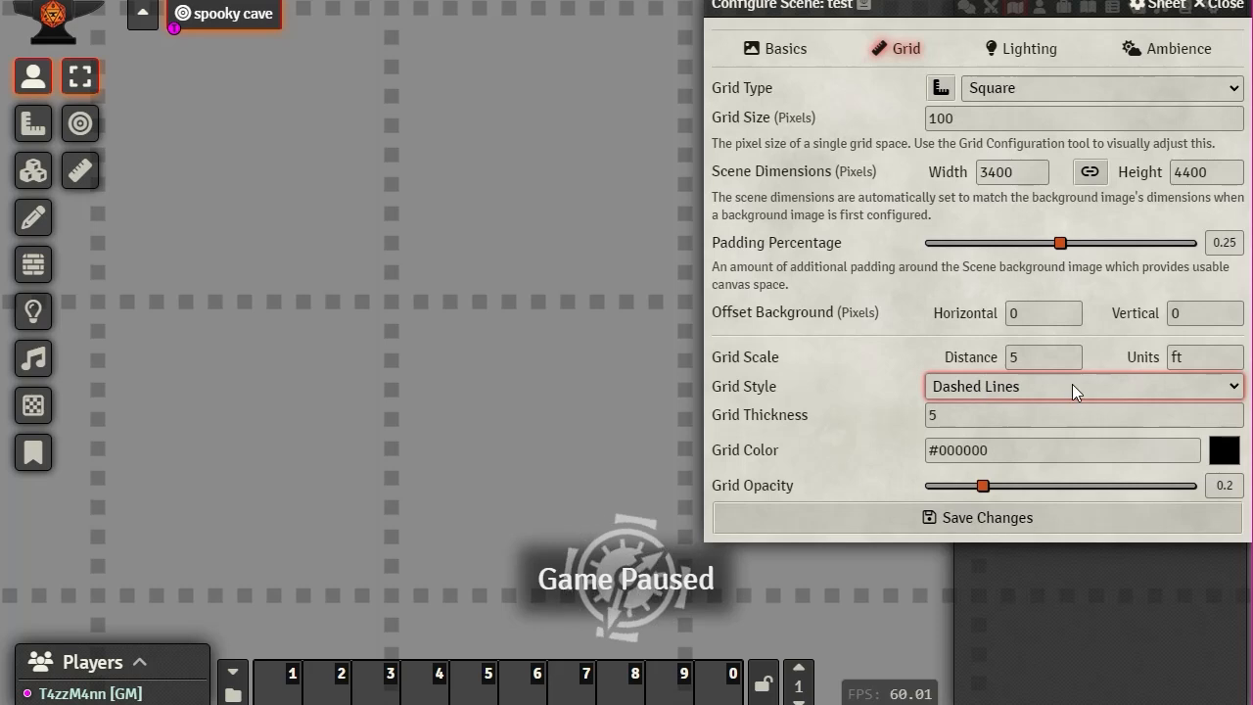
pyautogui.click(1233, 385)
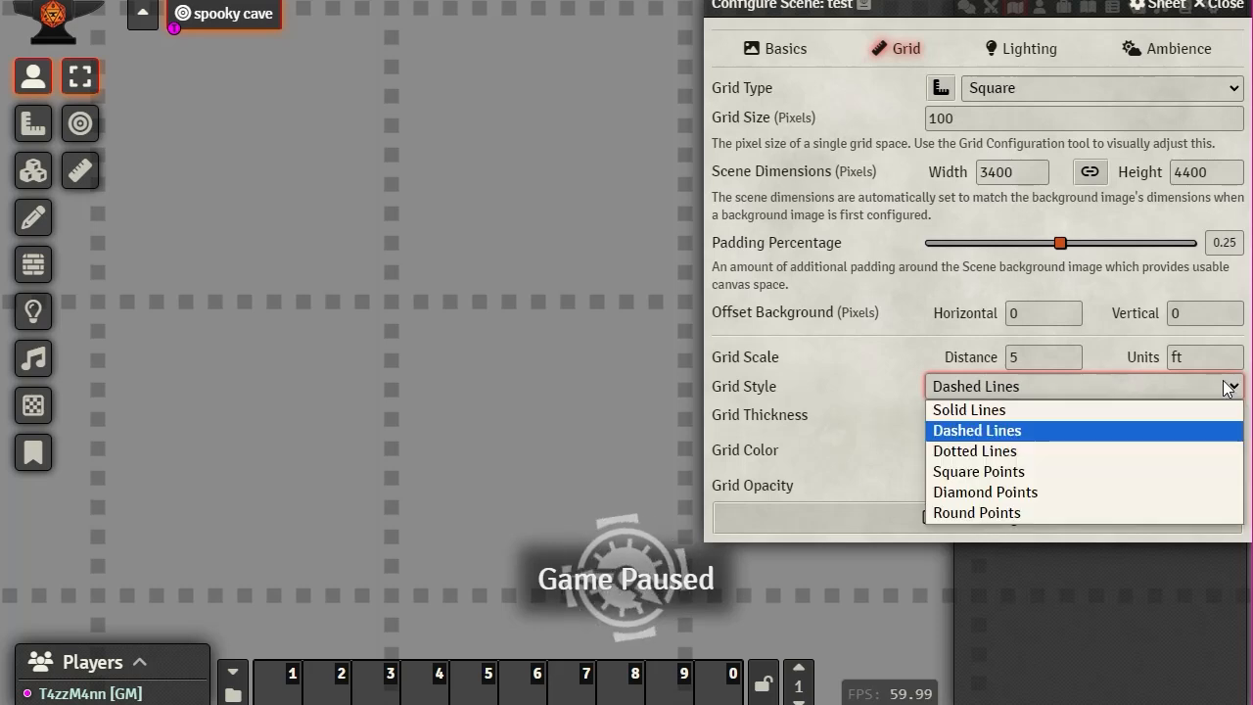
pyautogui.click(1005, 409)
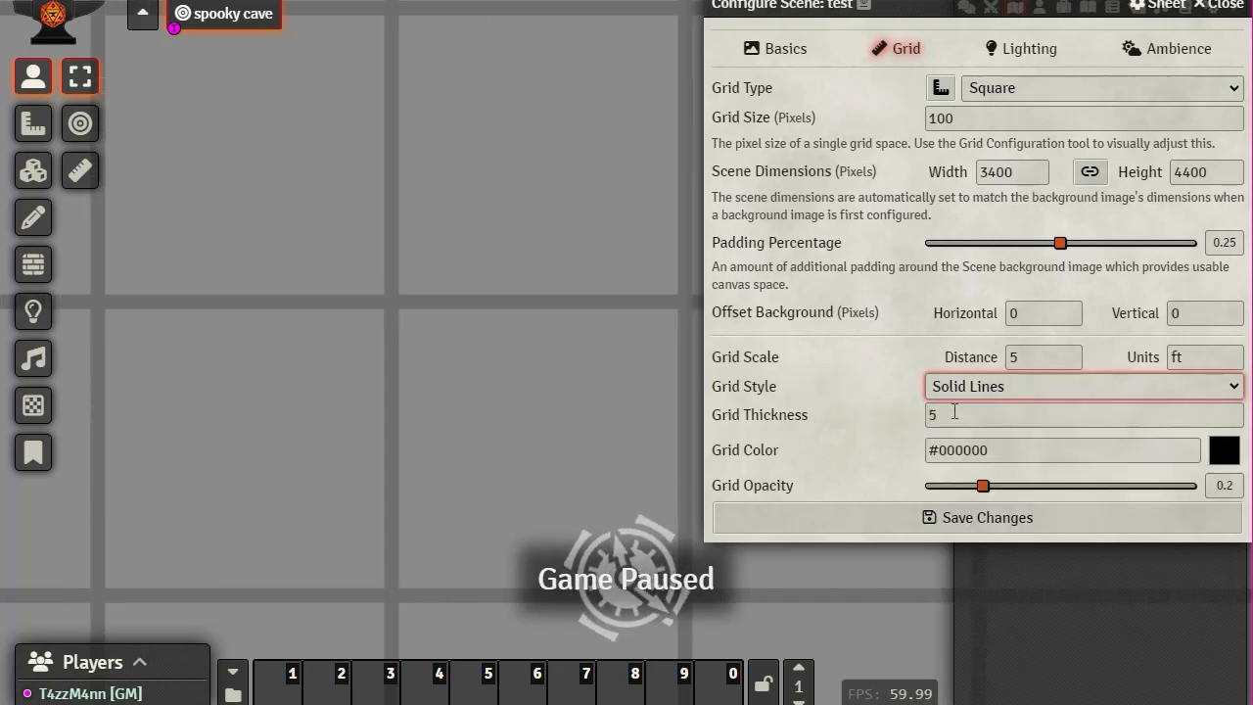
# Step: Return the grid thickness to 1 for thin solid lines and bring up the grid colour chooser
pyautogui.press('Tab')
pyautogui.write('1')
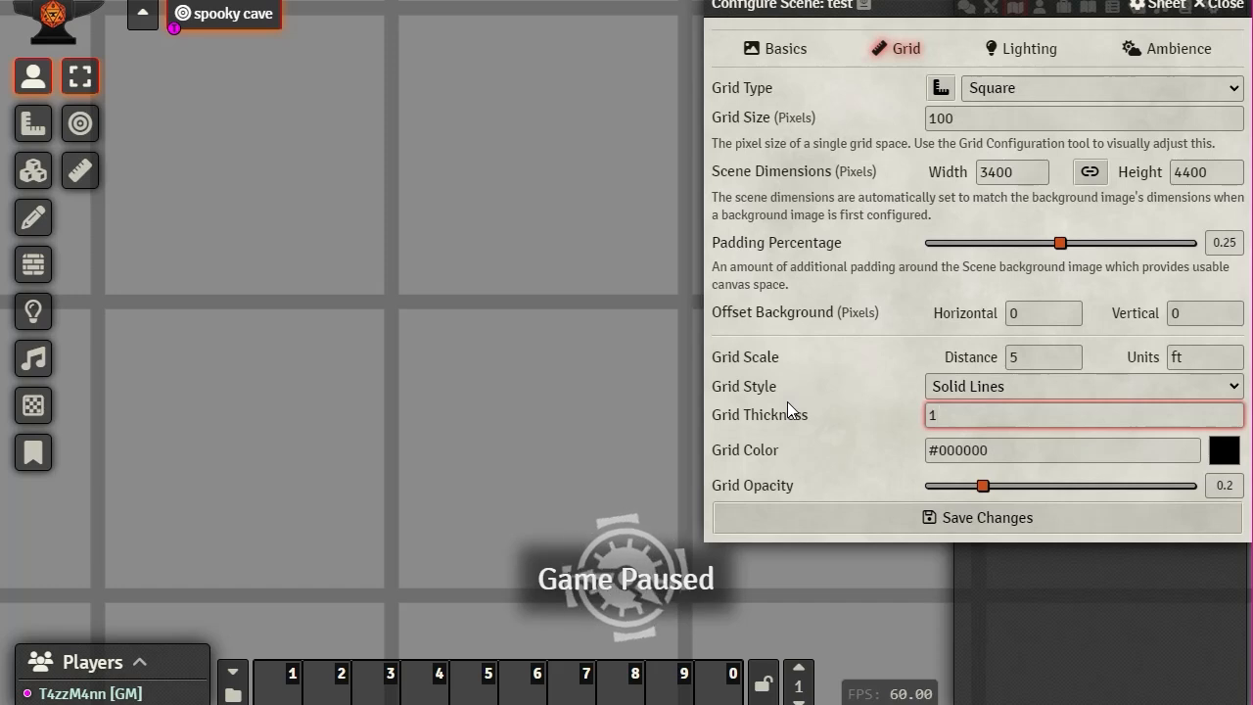
pyautogui.click(822, 424)
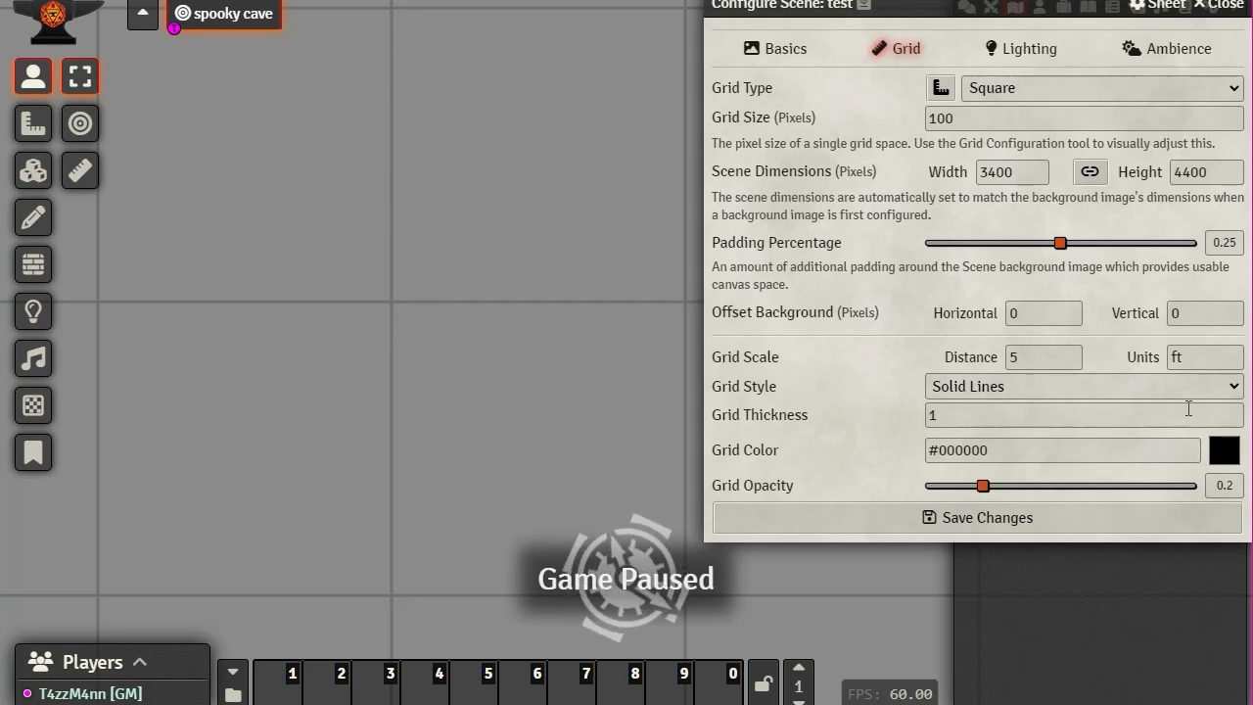
pyautogui.click(1223, 460)
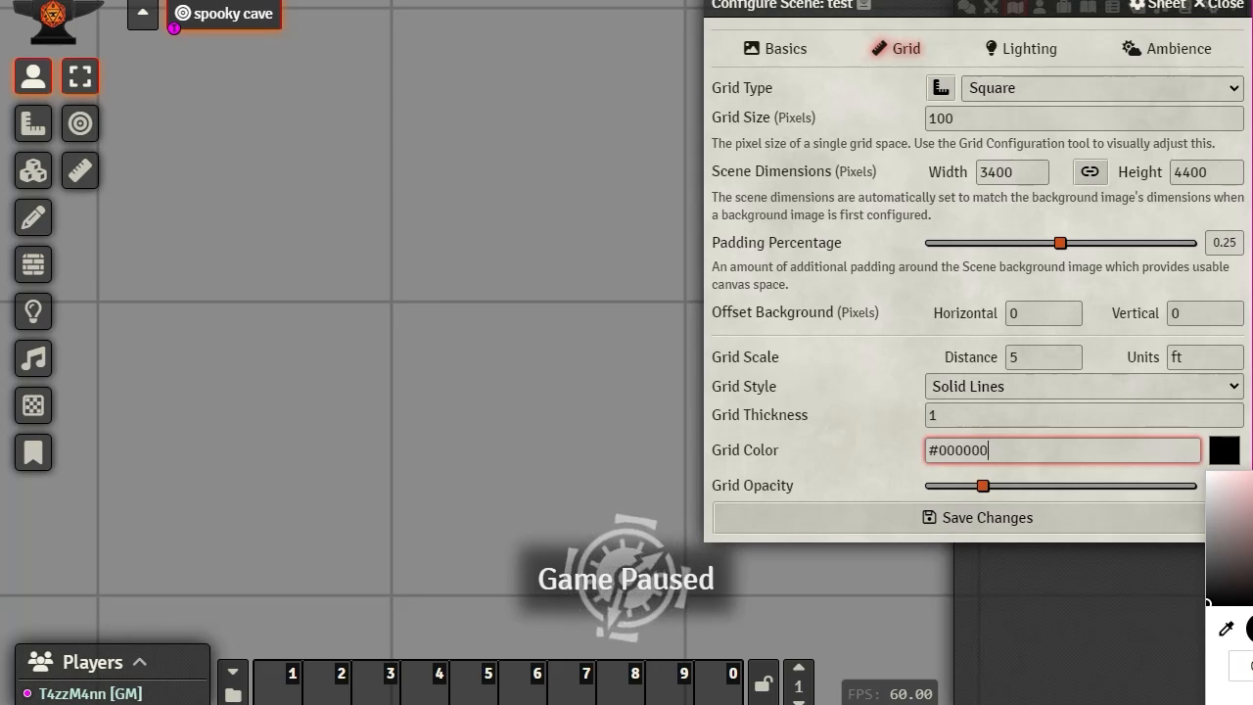
# Step: Change the grid colour to bright cyan #00d5ff
pyautogui.click(1252, 629)
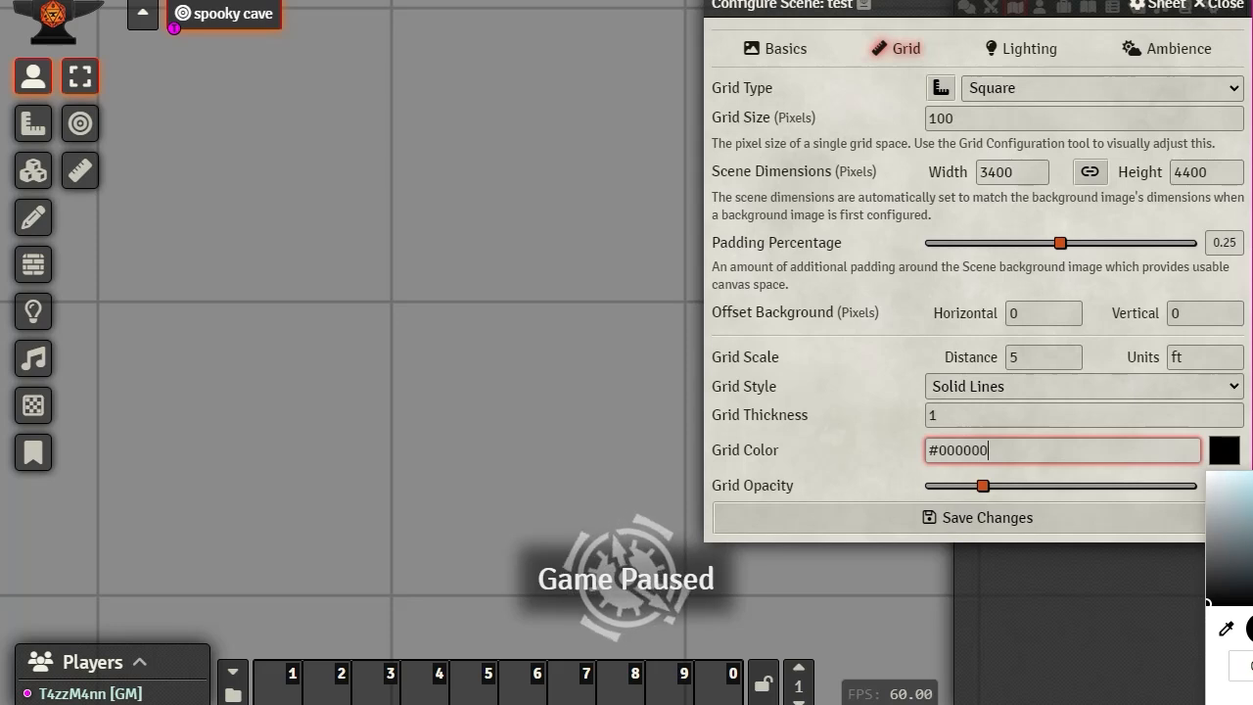
pyautogui.click(1252, 473)
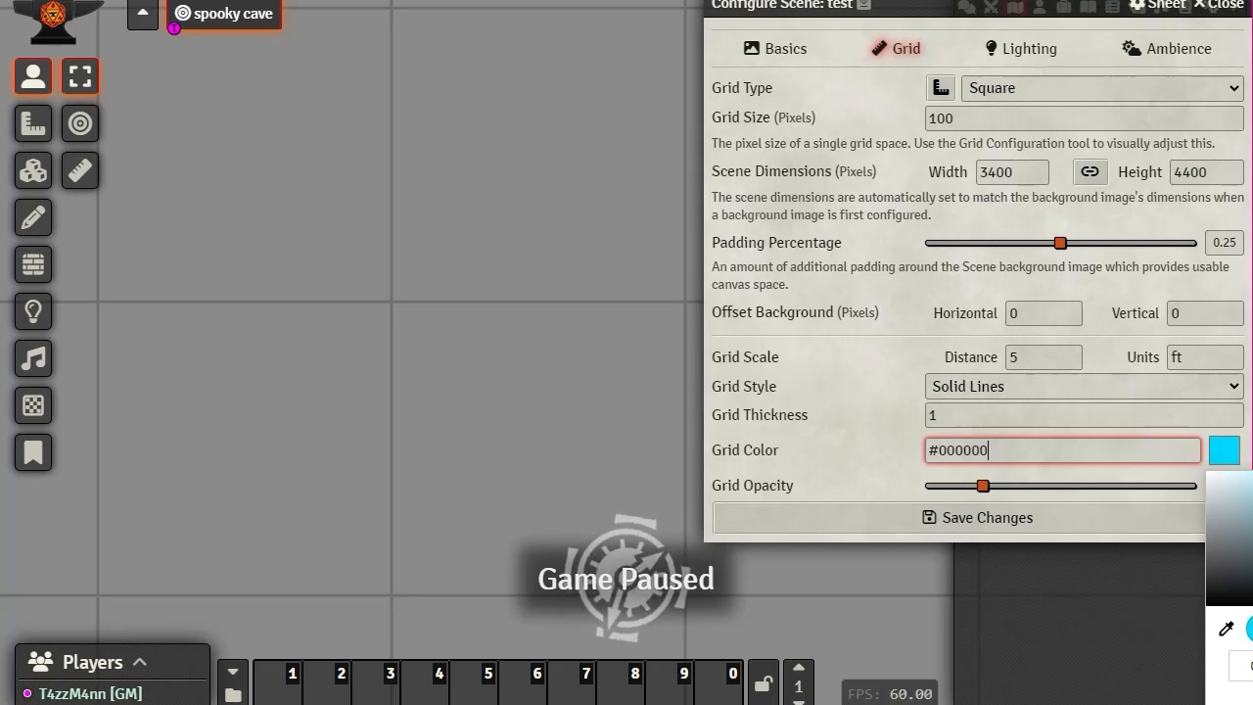
pyautogui.click(861, 405)
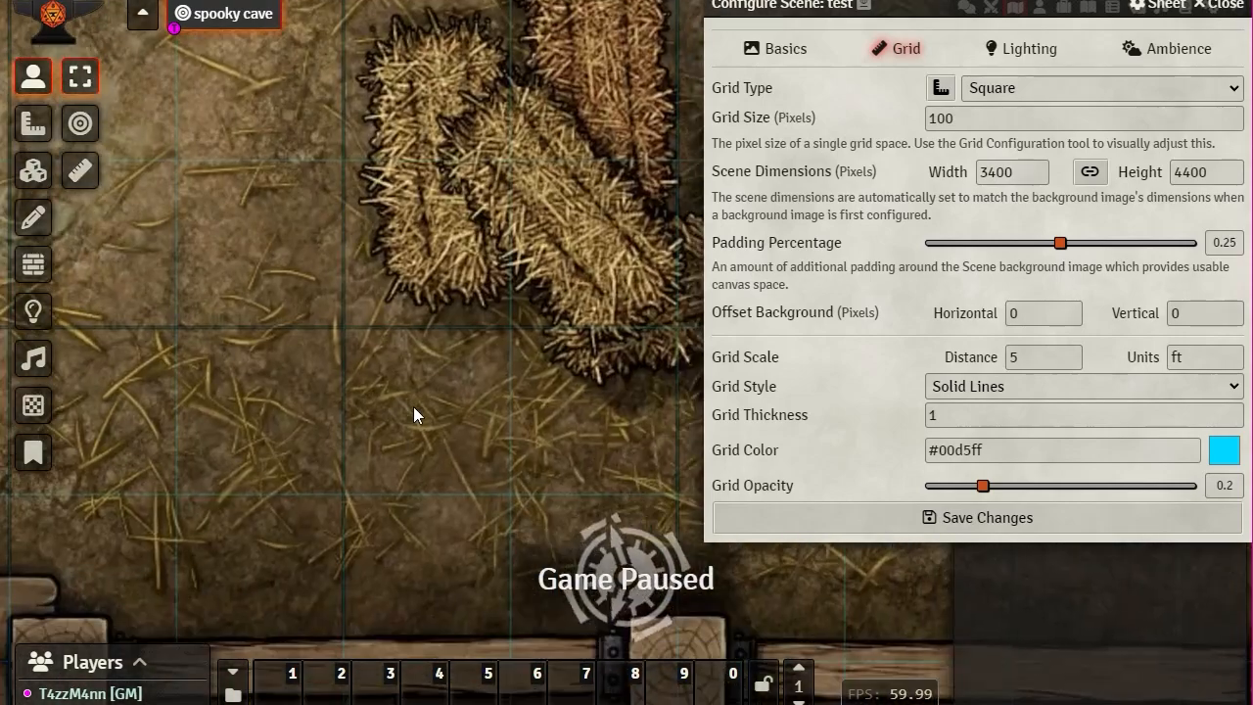
# Step: Inspect the cyan grid over the tavern artwork and raise grid opacity to 0.25
pyautogui.scroll(-7, 411, 435)
pyautogui.moveTo(408, 459); pyautogui.dragTo(457, 61)
pyautogui.moveTo(353, 511); pyautogui.dragTo(419, 239)
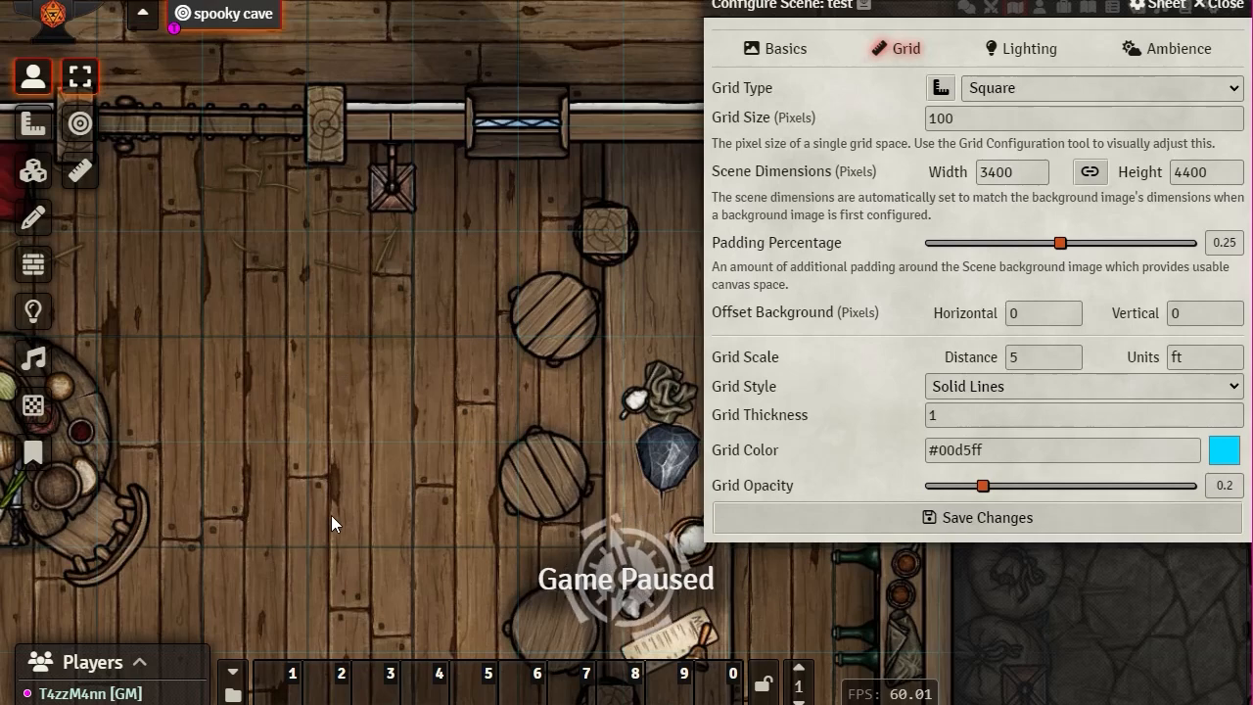
pyautogui.scroll(10, 392, 469)
pyautogui.moveTo(266, 464); pyautogui.dragTo(306, 337)
pyautogui.scroll(5, 307, 224)
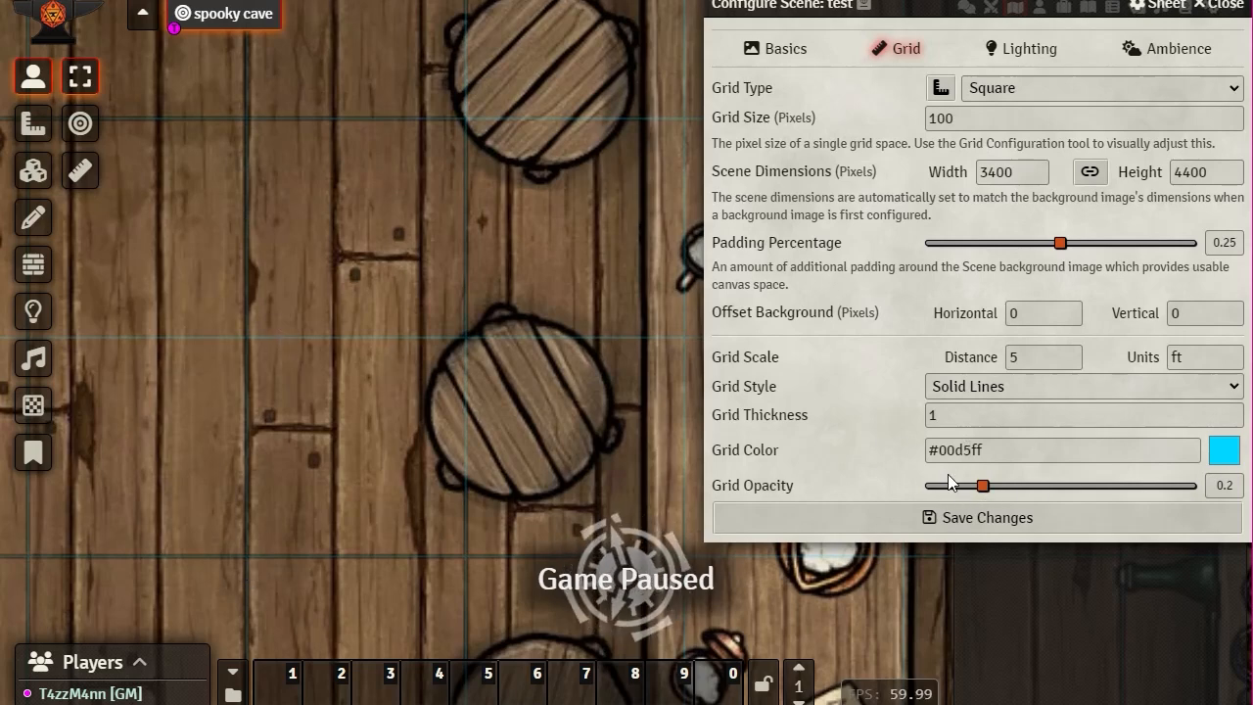
pyautogui.moveTo(982, 486)
pyautogui.mouseDown()
pyautogui.moveTo(1147, 487)
pyautogui.moveTo(994, 486)
pyautogui.mouseUp()
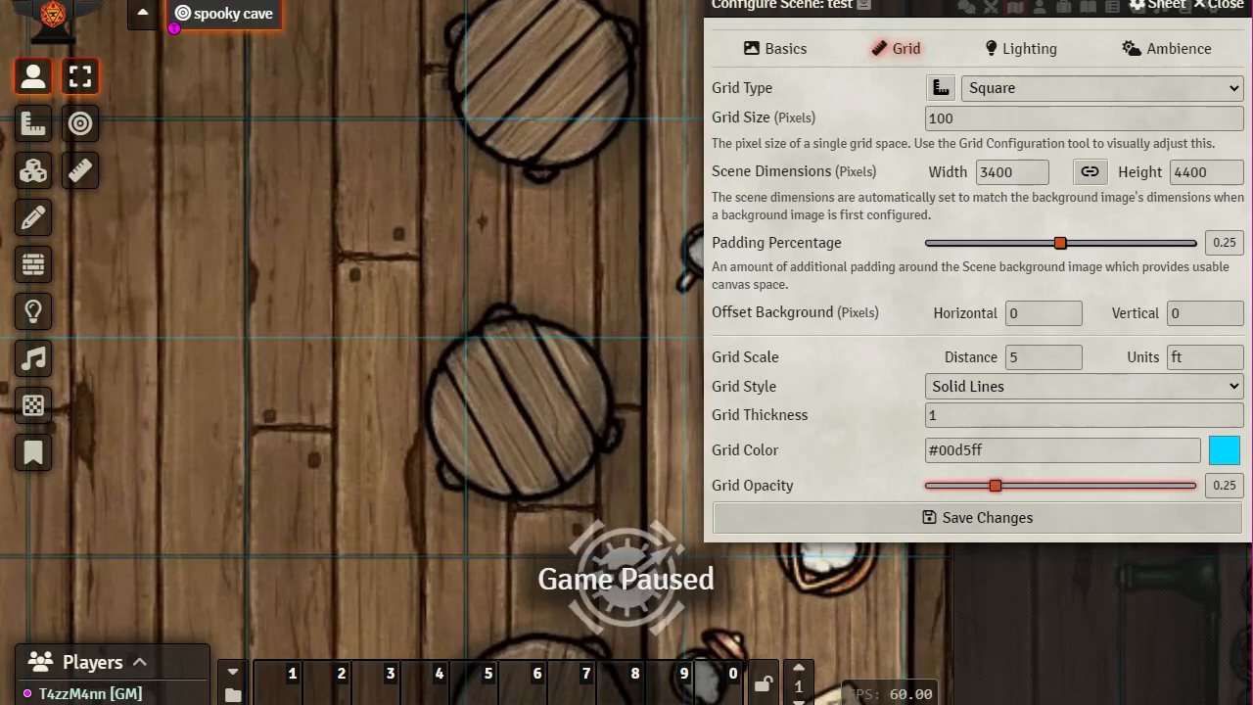
# Step: Show the scene's Lighting settings and zoom out to view the wider tavern room
pyautogui.click(1020, 49)
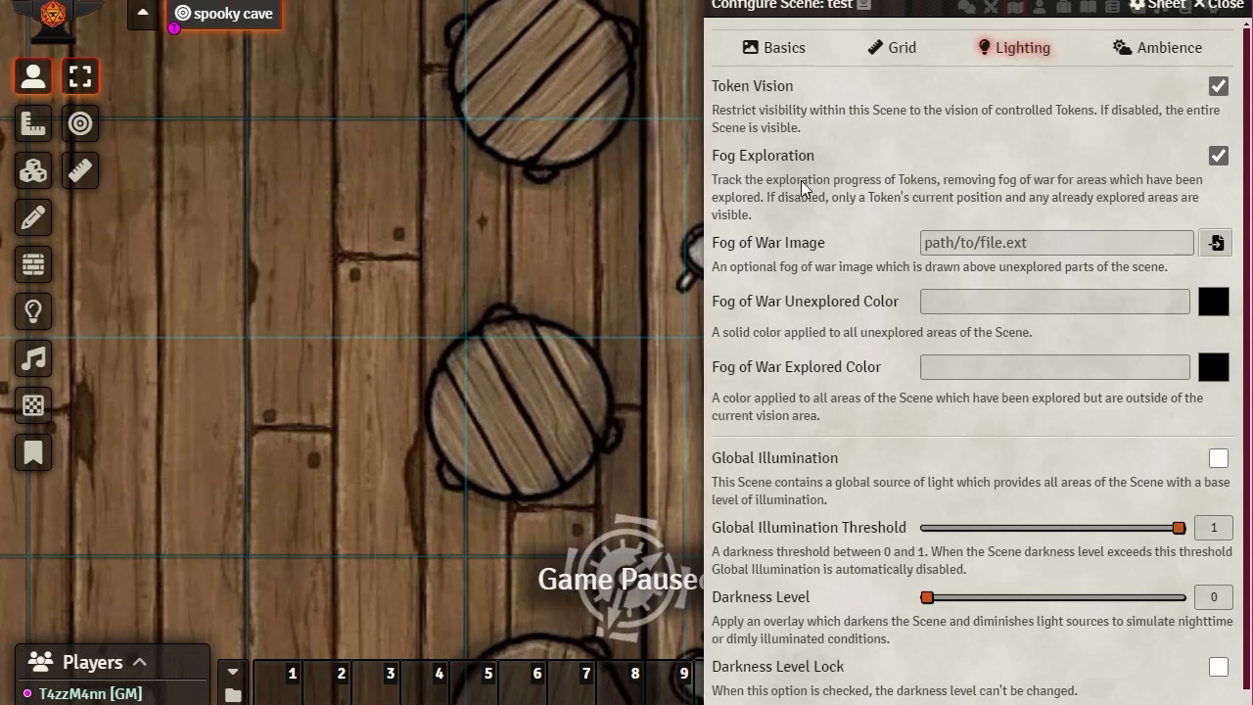
pyautogui.scroll(-1, 797, 178)
pyautogui.scroll(1, 773, 182)
pyautogui.scroll(-2, 491, 186)
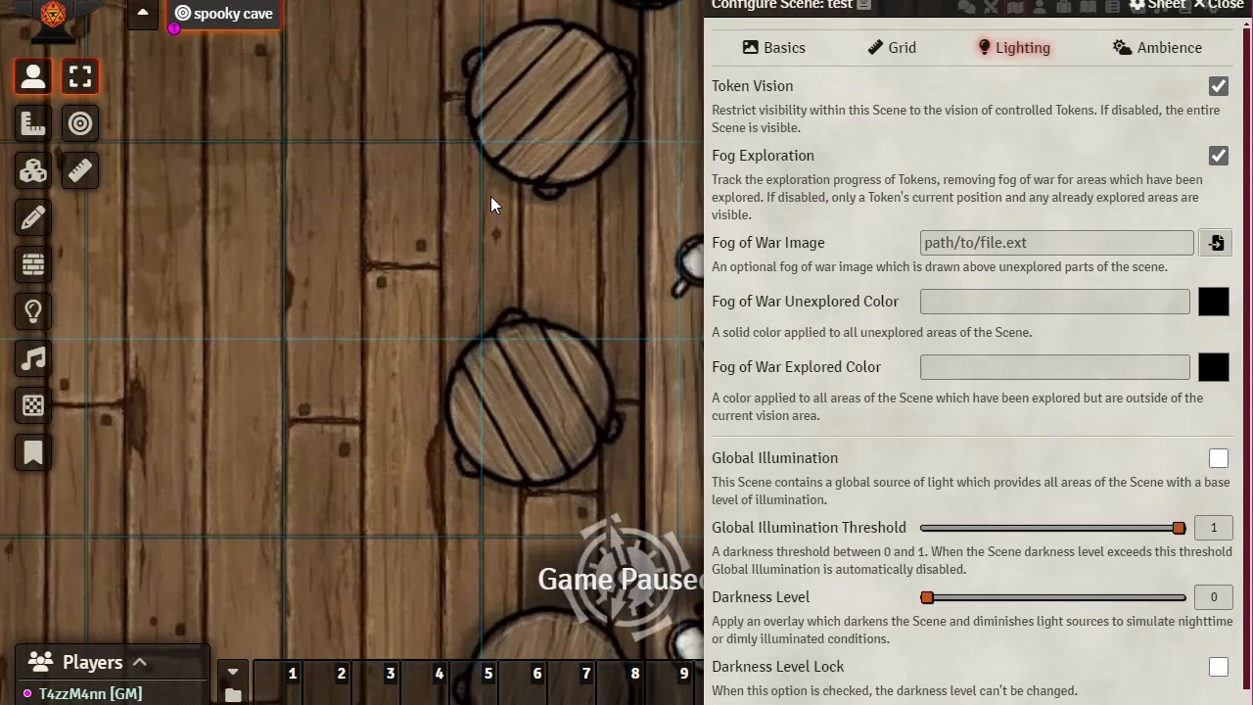
pyautogui.scroll(-5, 490, 195)
pyautogui.moveTo(468, 334); pyautogui.dragTo(482, 206)
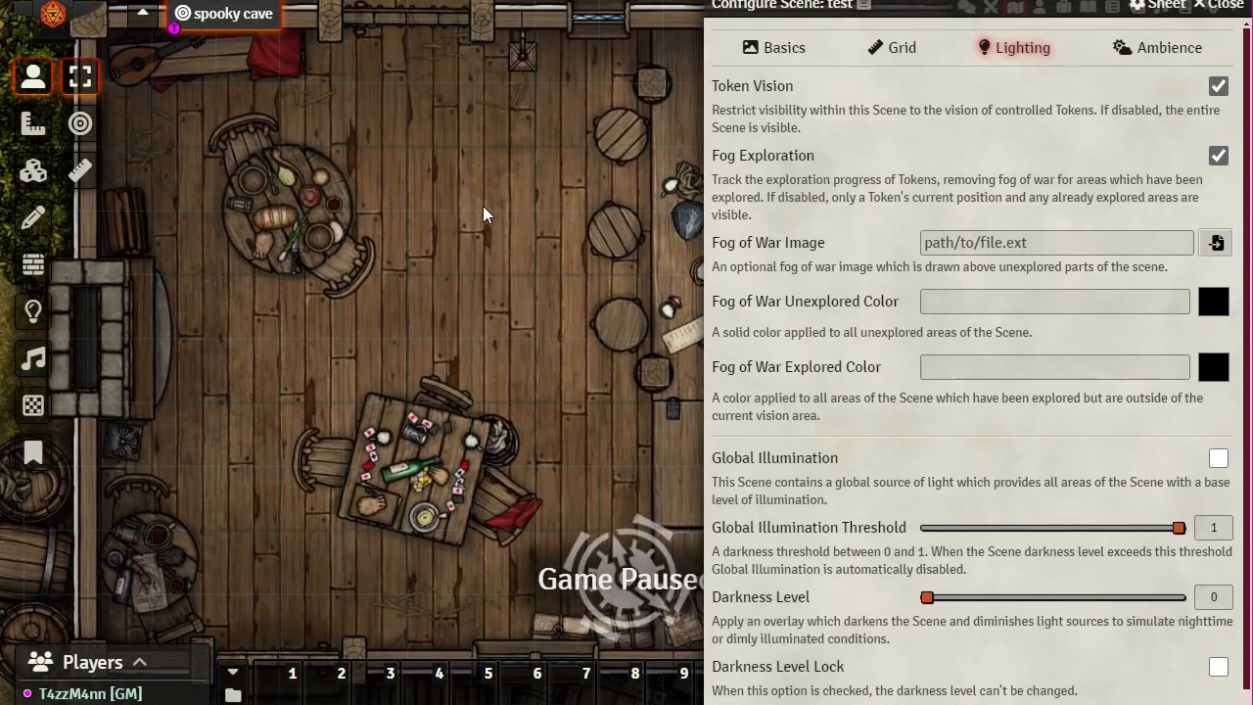
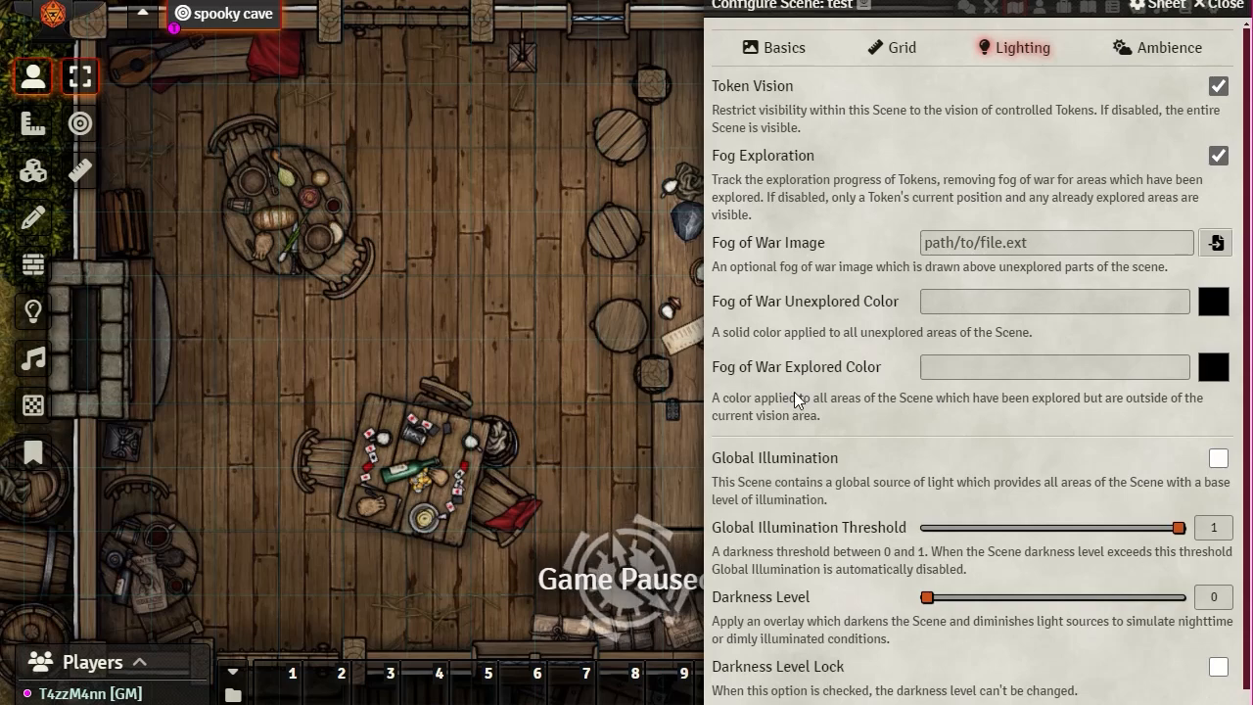
# Step: Try global illumination threshold values, settling around 0.65, and test scene darkness before resetting it to 0
pyautogui.scroll(-1, 793, 431)
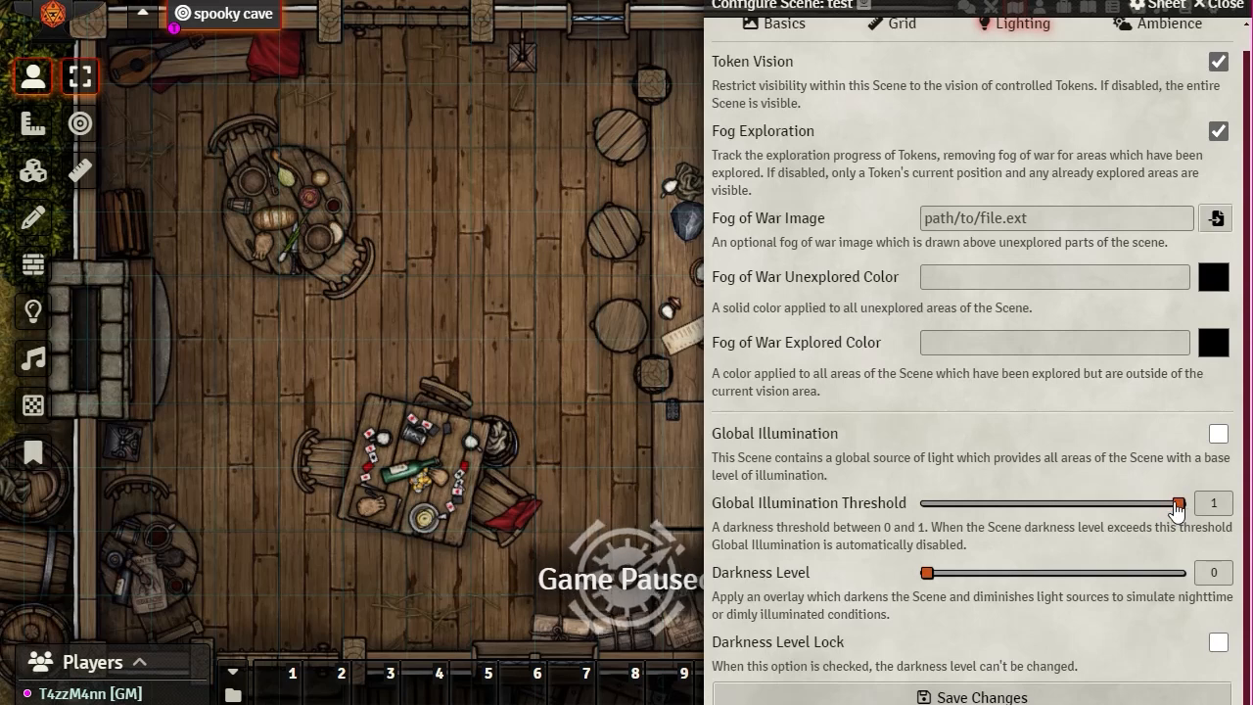
pyautogui.moveTo(1177, 504); pyautogui.dragTo(1046, 503)
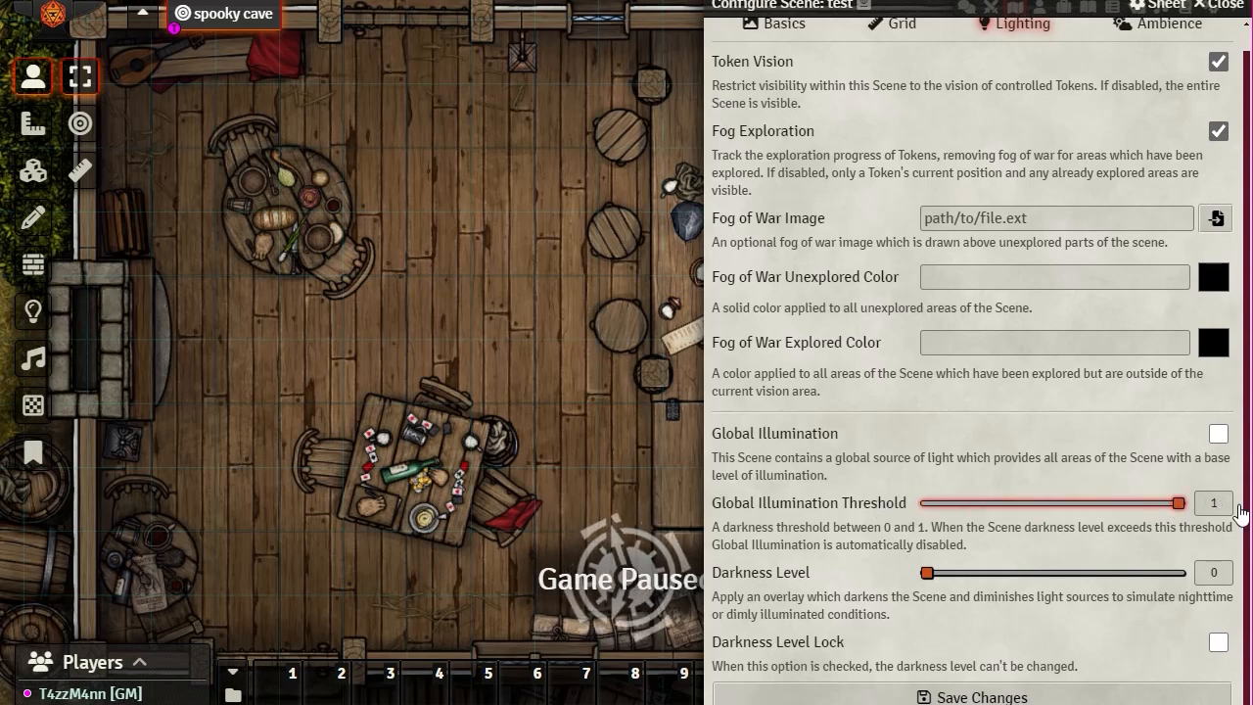
pyautogui.moveTo(1006, 508); pyautogui.dragTo(1118, 517)
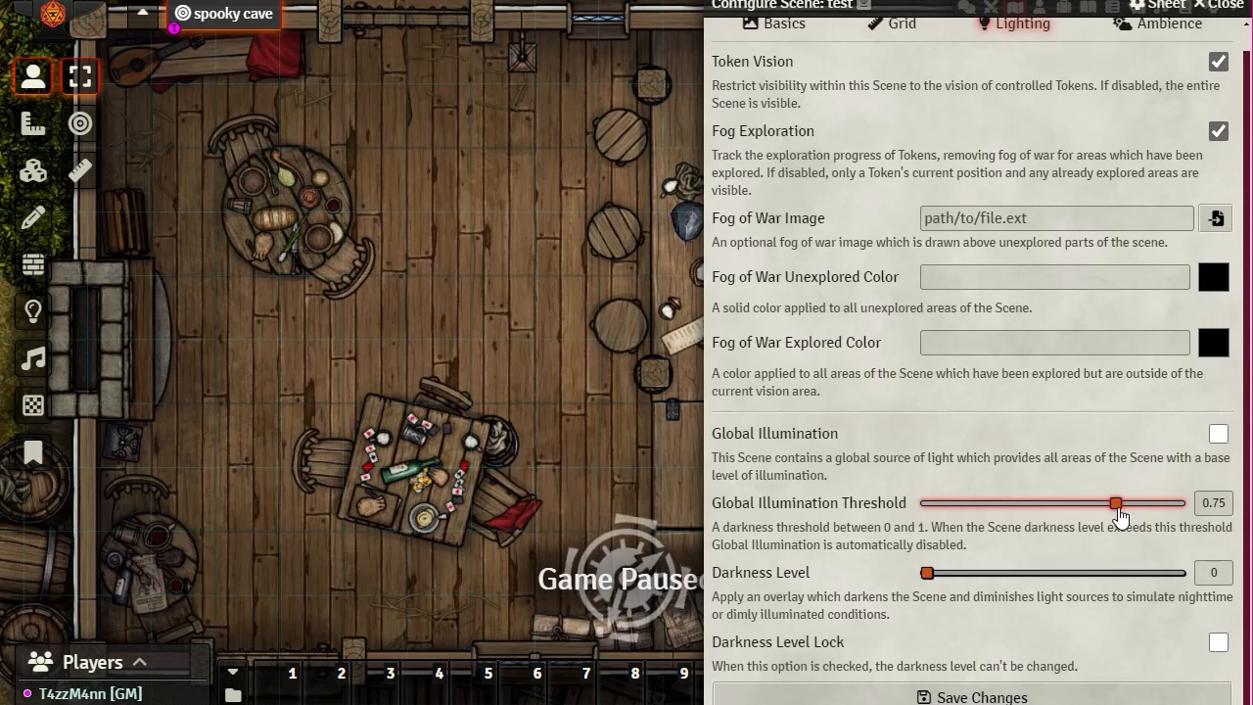
pyautogui.moveTo(1119, 502); pyautogui.dragTo(1102, 506)
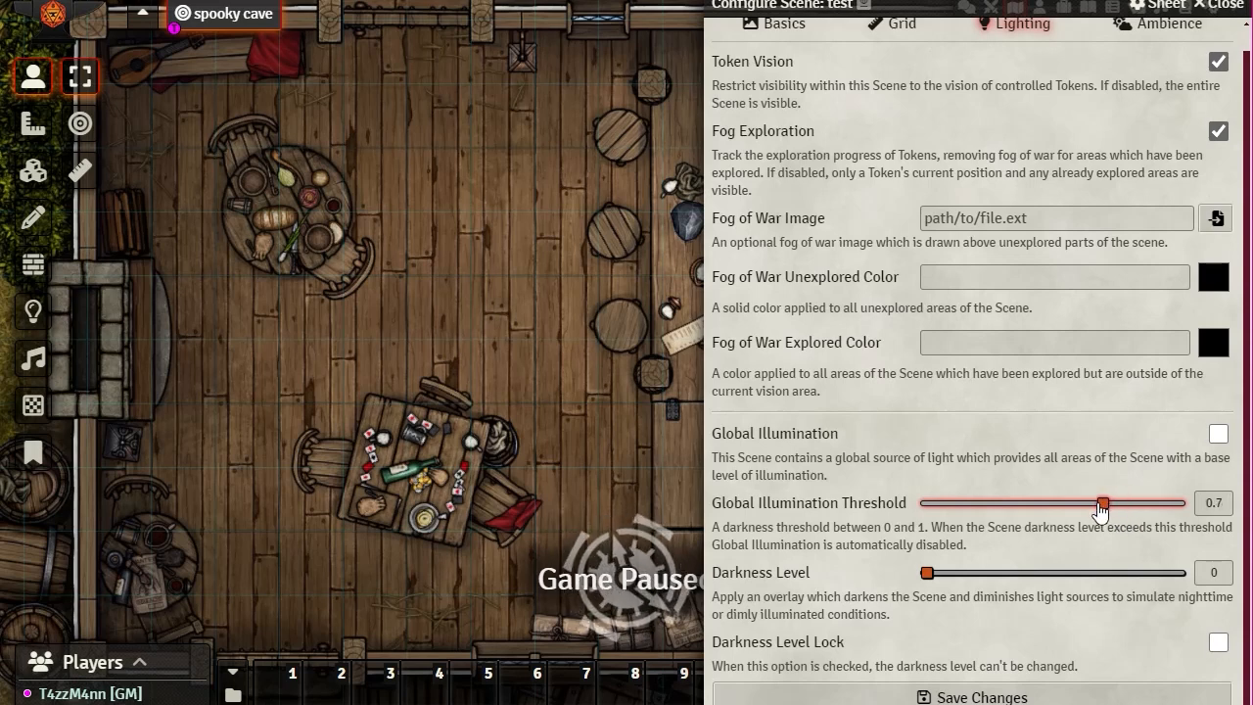
pyautogui.moveTo(1103, 503); pyautogui.dragTo(1186, 505)
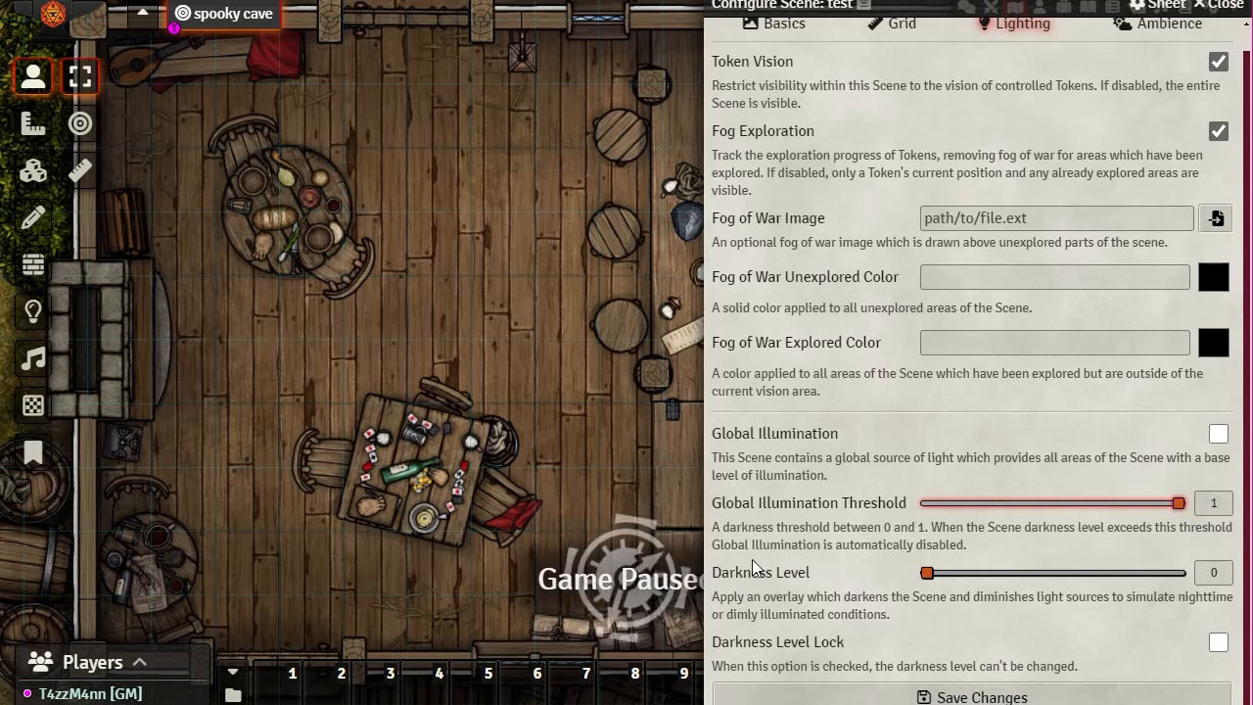
pyautogui.moveTo(926, 573); pyautogui.dragTo(895, 593)
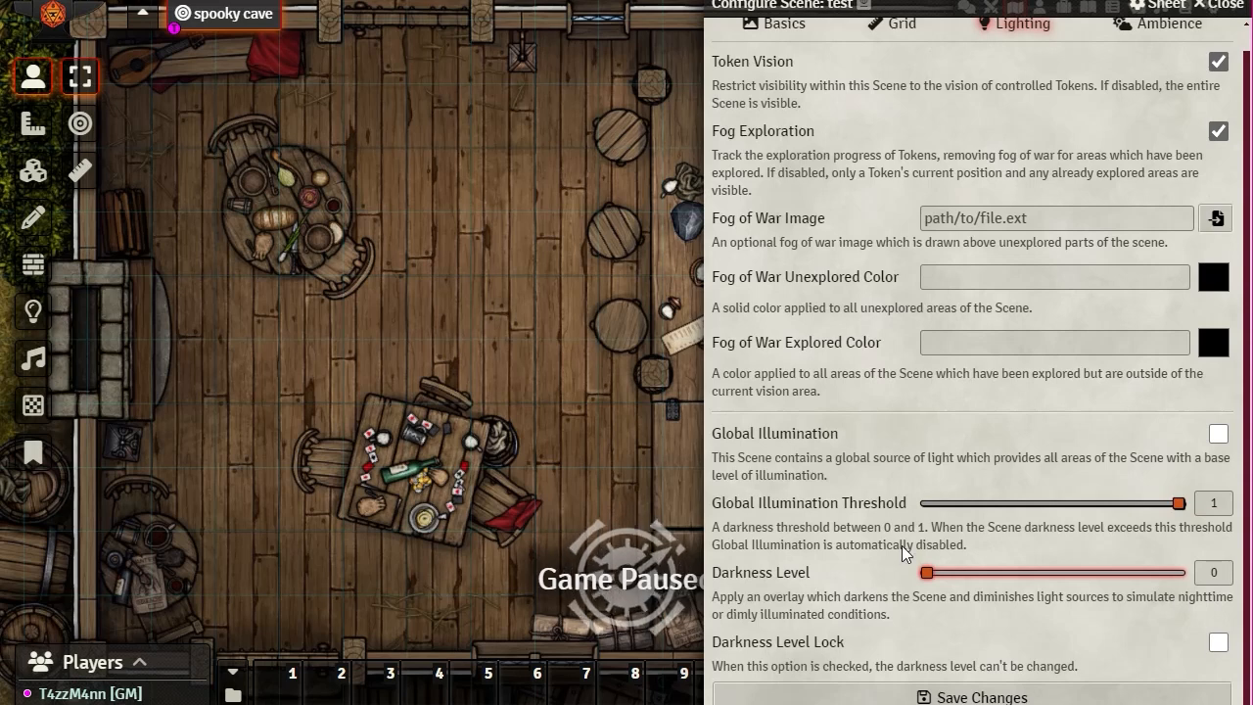
pyautogui.moveTo(925, 573); pyautogui.dragTo(793, 580)
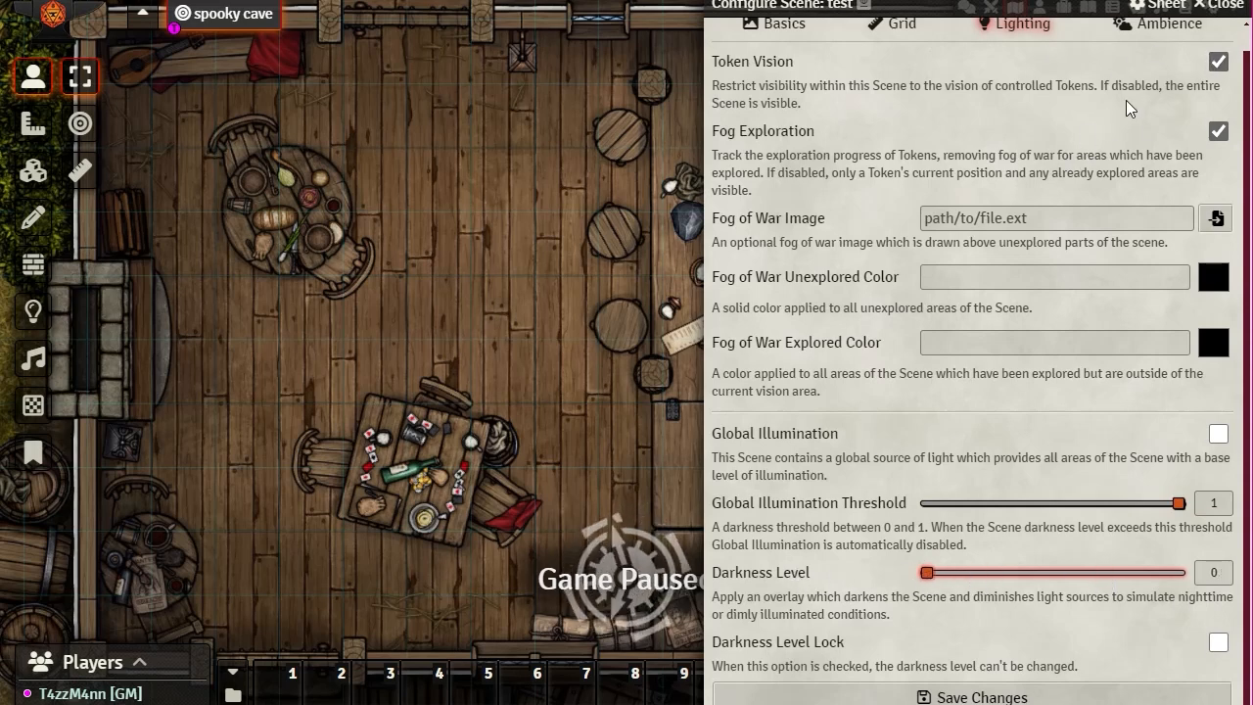
# Step: Show the Ambience settings, glance at Environment Lighting, and return to Basic Options
pyautogui.scroll(1, 1116, 112)
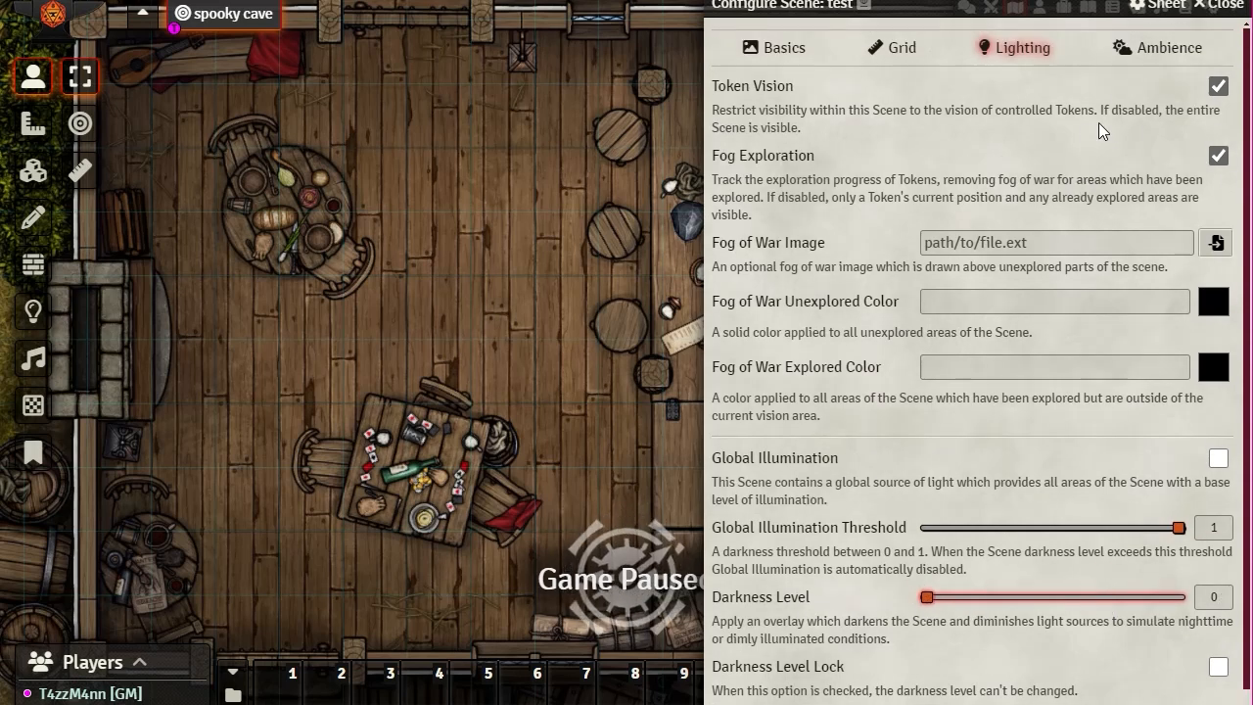
pyautogui.click(1164, 58)
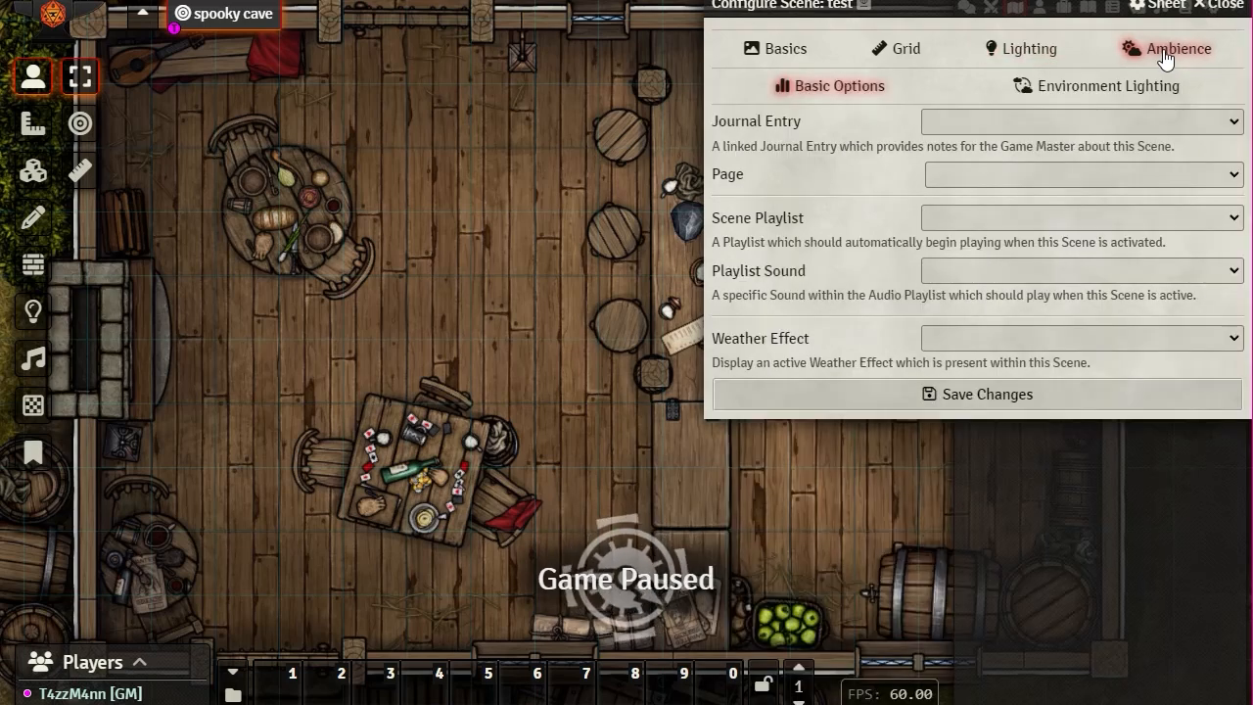
pyautogui.click(1106, 91)
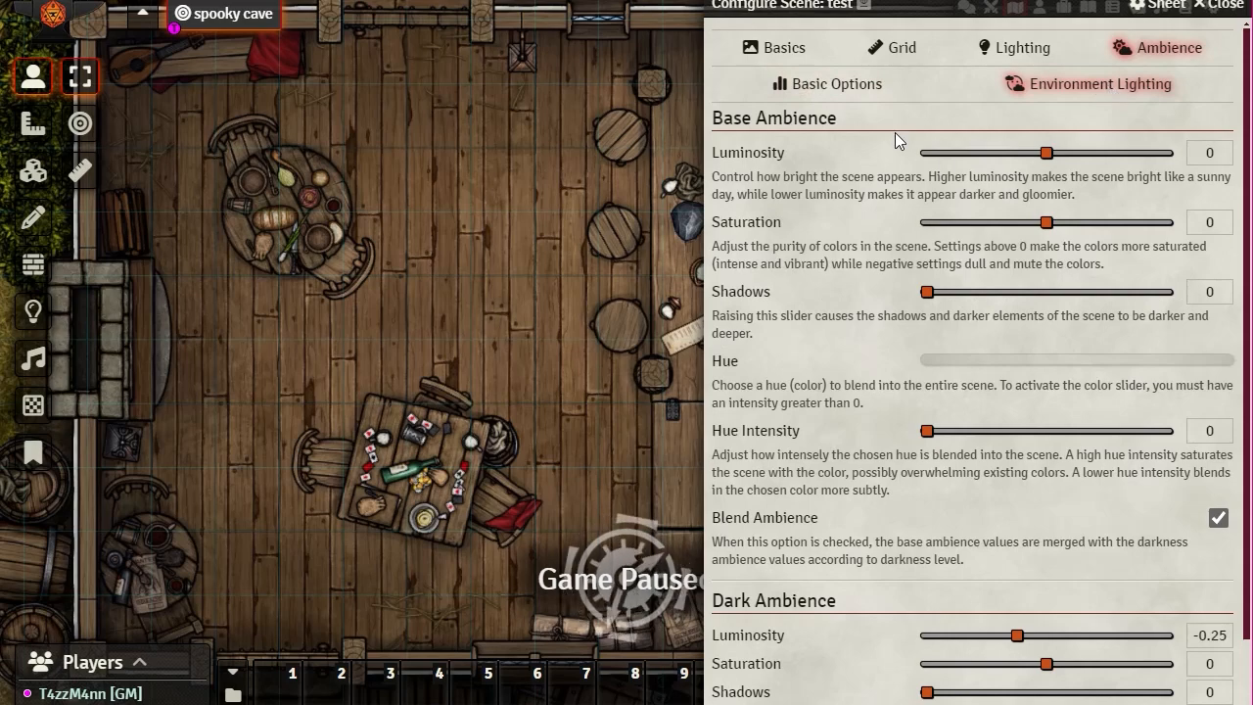
pyautogui.click(834, 86)
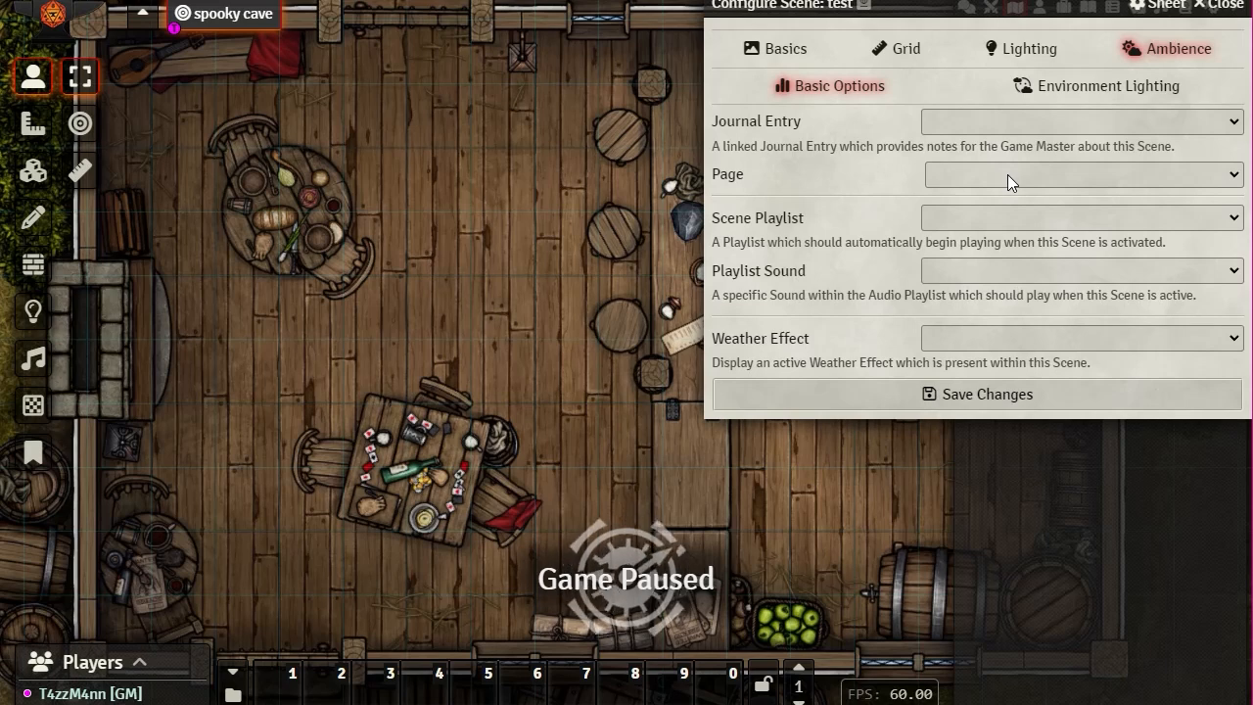
# Step: Check the empty playlist list, then set the weather effect to Autumn Leaves and save
pyautogui.click(1235, 221)
pyautogui.click(854, 208)
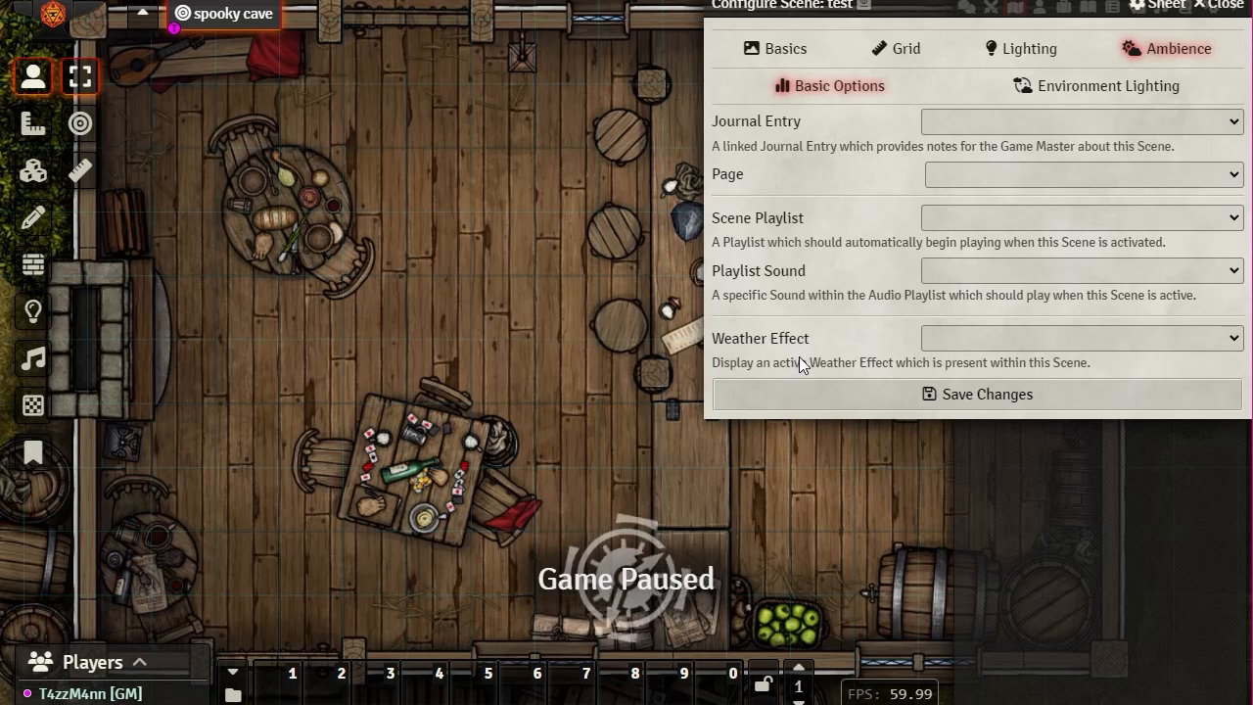
pyautogui.click(1231, 342)
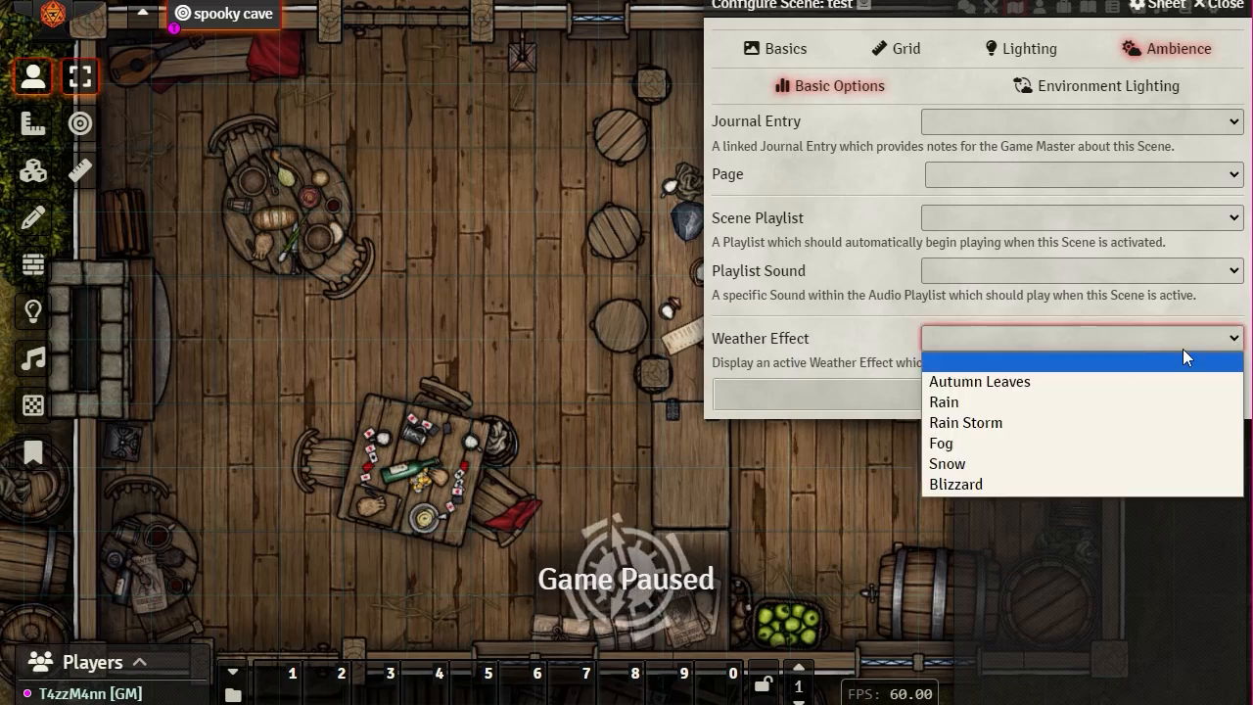
pyautogui.click(998, 383)
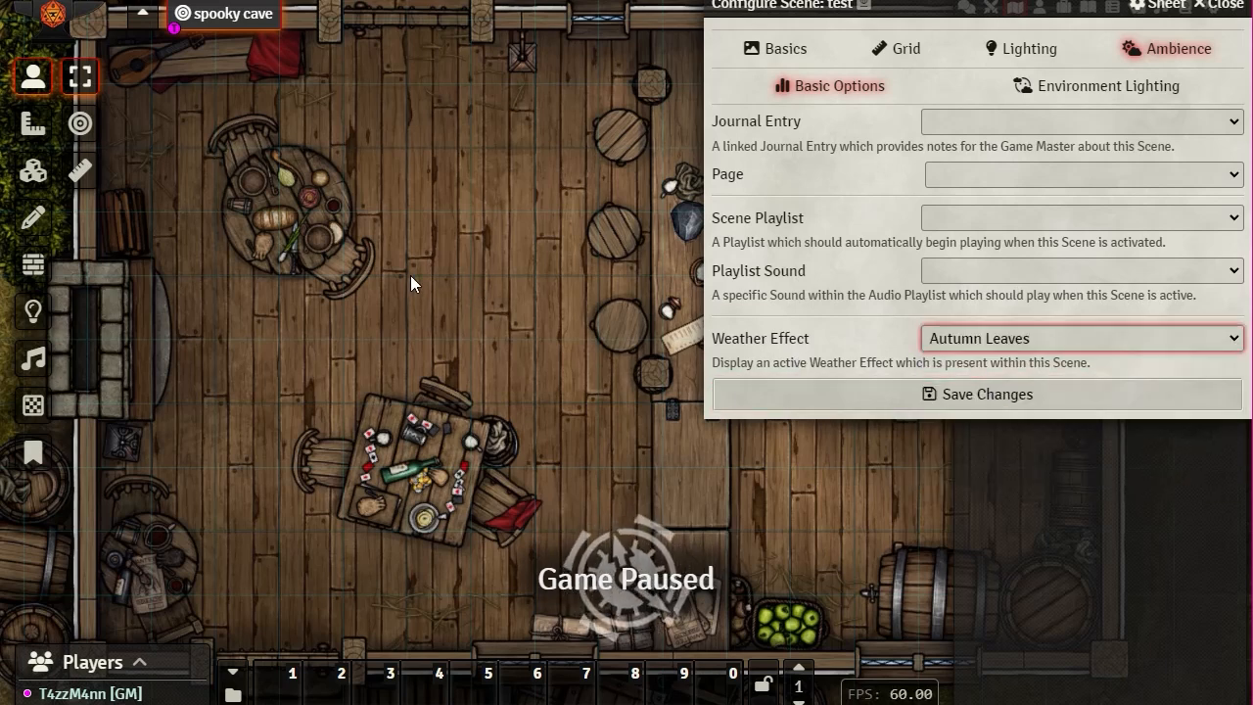
pyautogui.click(1003, 404)
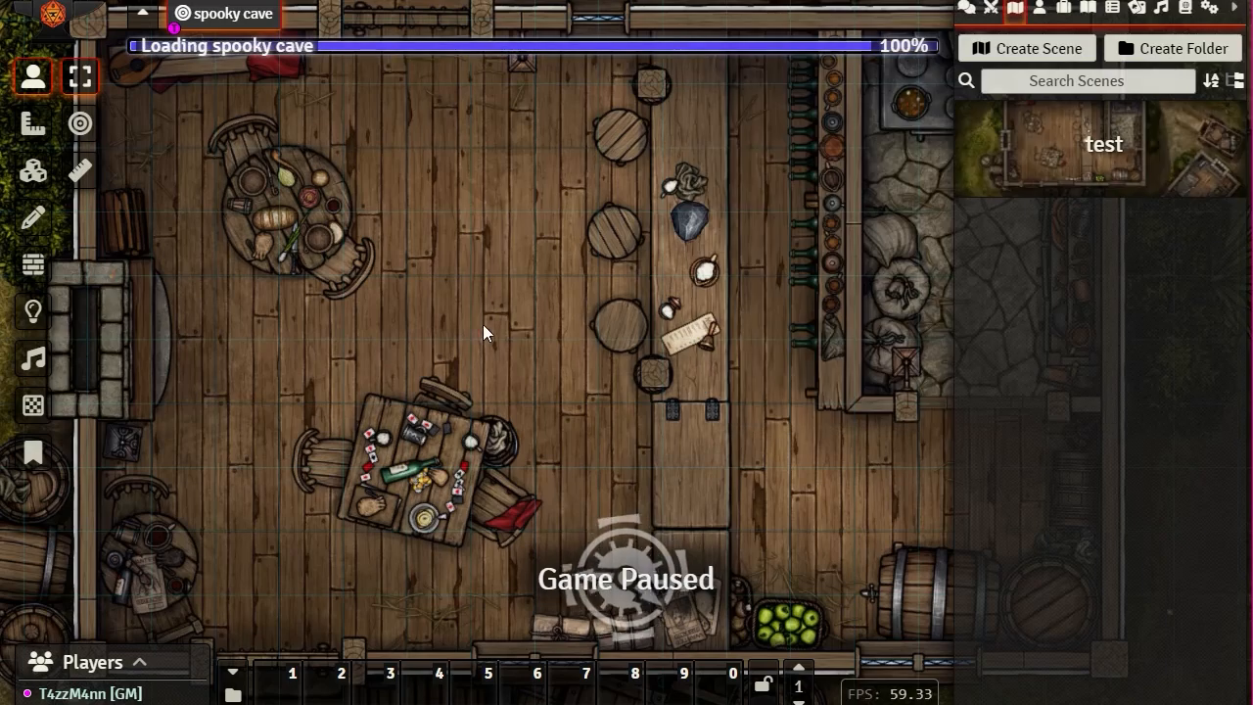
# Step: Pan the map to watch the leaves falling over the yard above the tavern
pyautogui.scroll(1, 592, 343)
pyautogui.scroll(-5, 598, 350)
pyautogui.moveTo(672, 189); pyautogui.dragTo(700, 502)
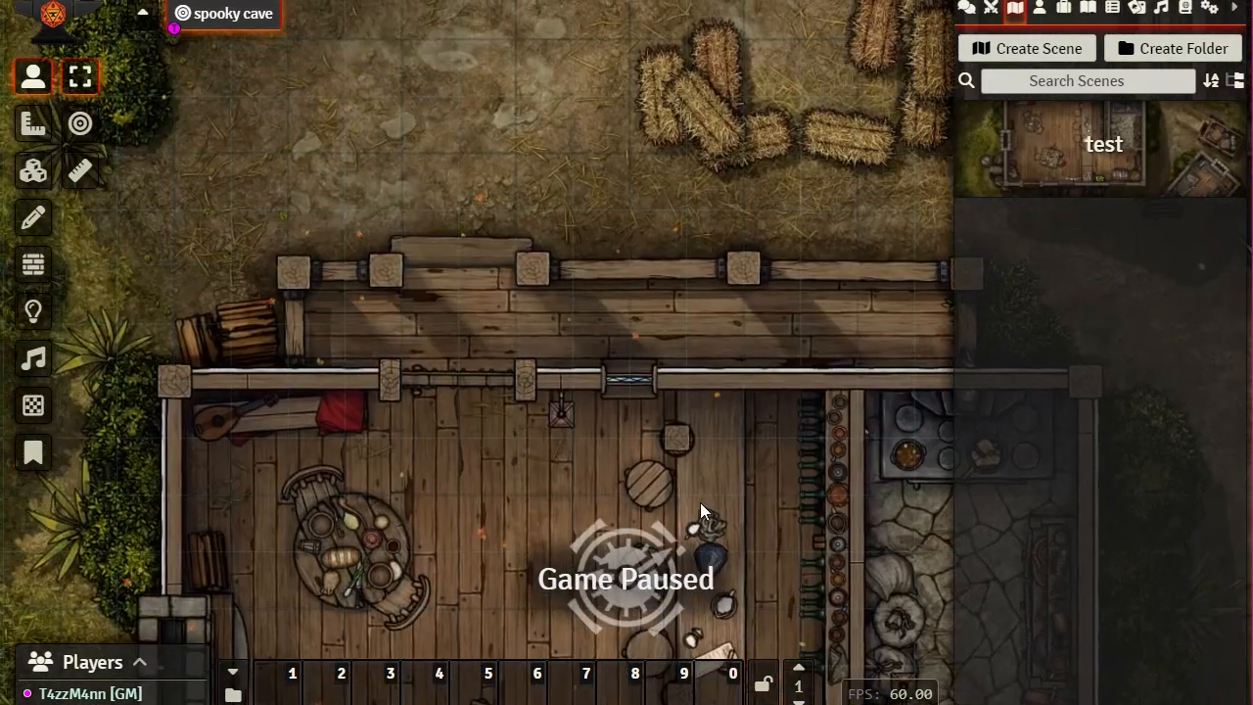
pyautogui.scroll(7, 720, 372)
pyautogui.scroll(5, 722, 373)
pyautogui.moveTo(699, 274); pyautogui.dragTo(831, 442)
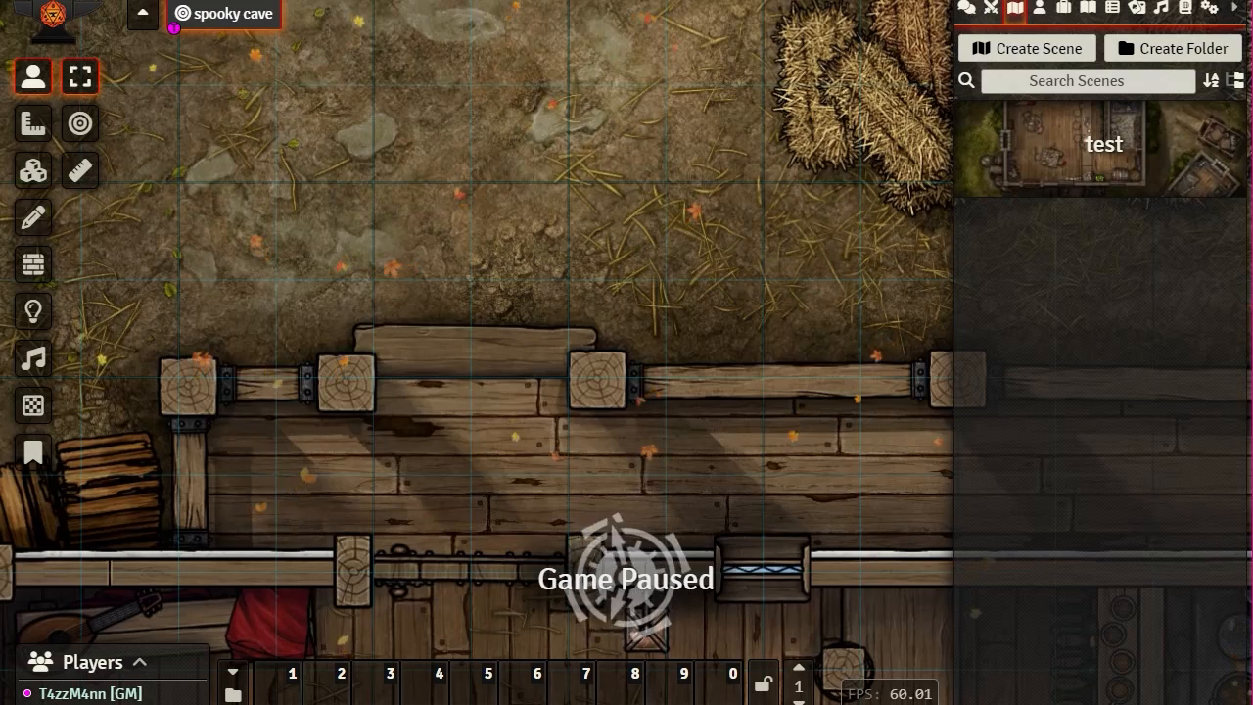
# Step: Change the weather effect to Snow, save, and view the snow over the tavern's east side
pyautogui.click(1105, 160)
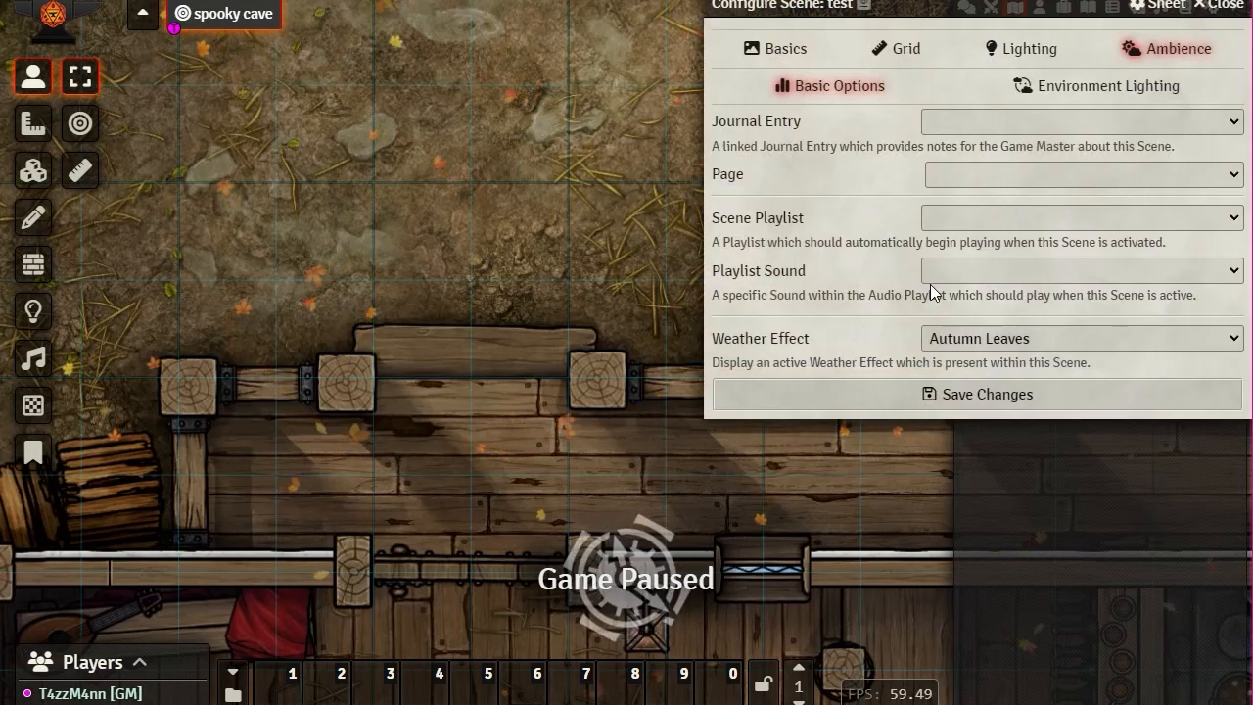
pyautogui.click(1197, 345)
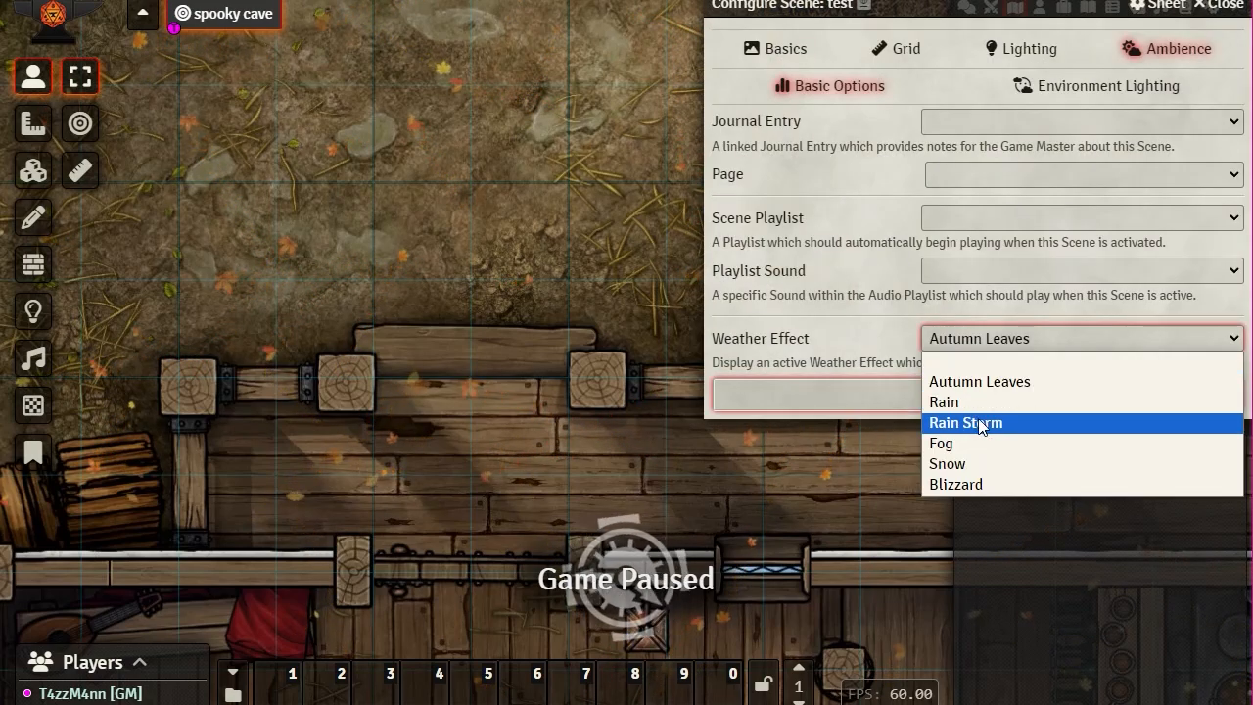
pyautogui.click(944, 464)
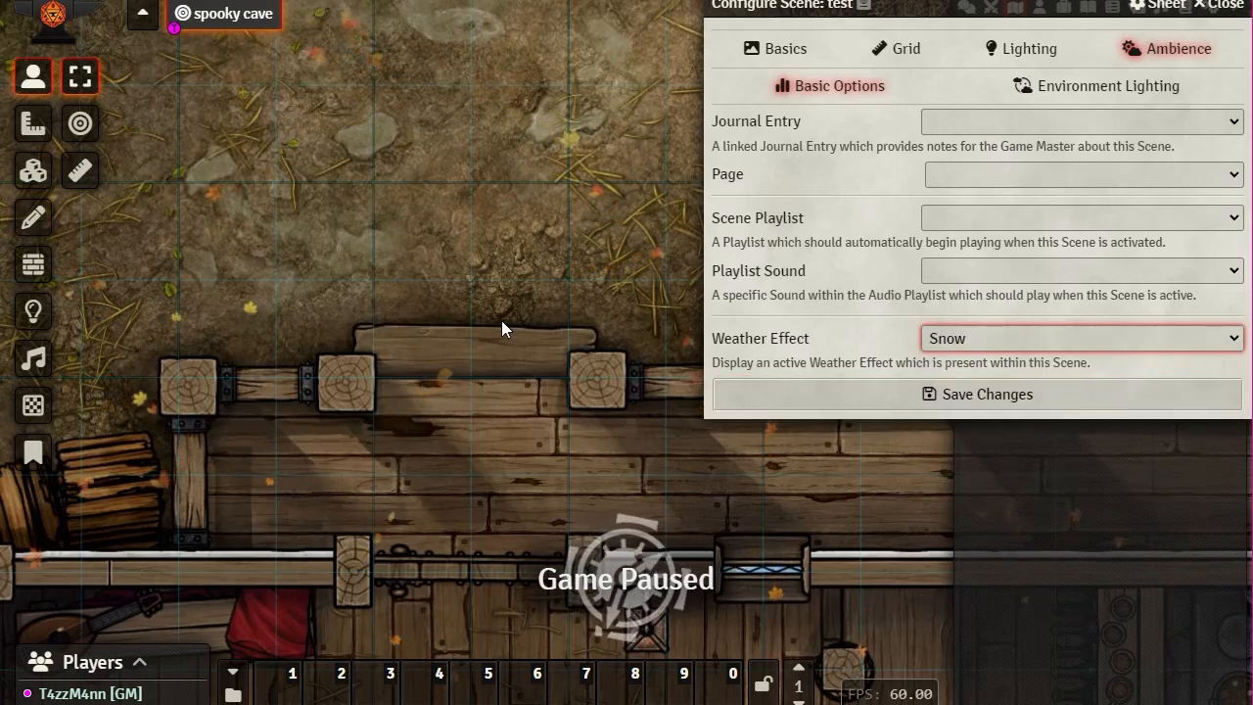
pyautogui.click(881, 394)
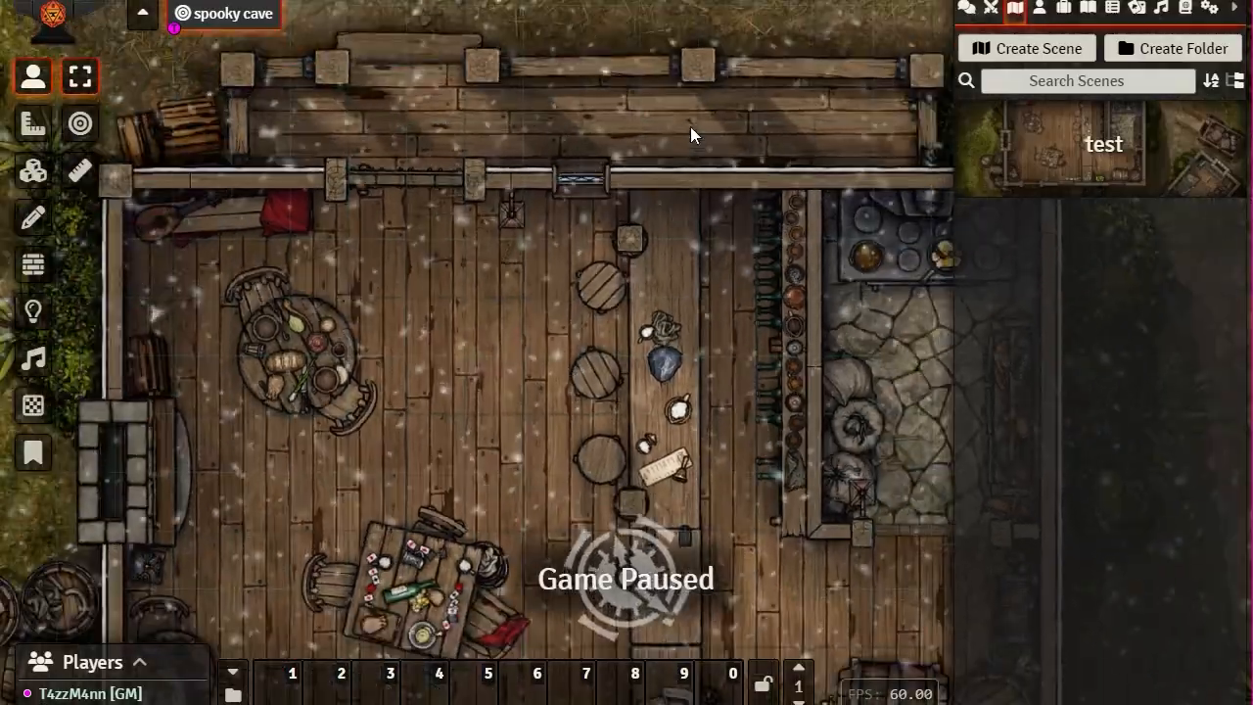
pyautogui.moveTo(717, 124); pyautogui.dragTo(675, 231)
pyautogui.scroll(-3, 677, 233)
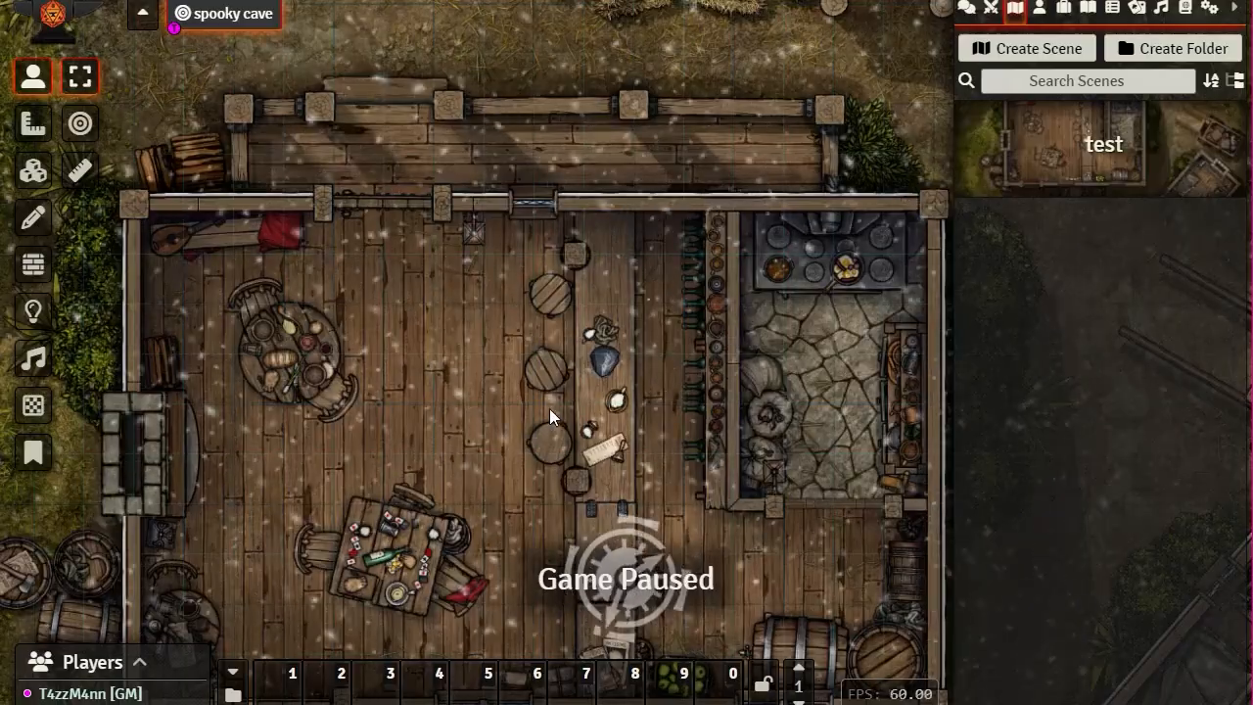
pyautogui.moveTo(757, 458); pyautogui.dragTo(496, 422)
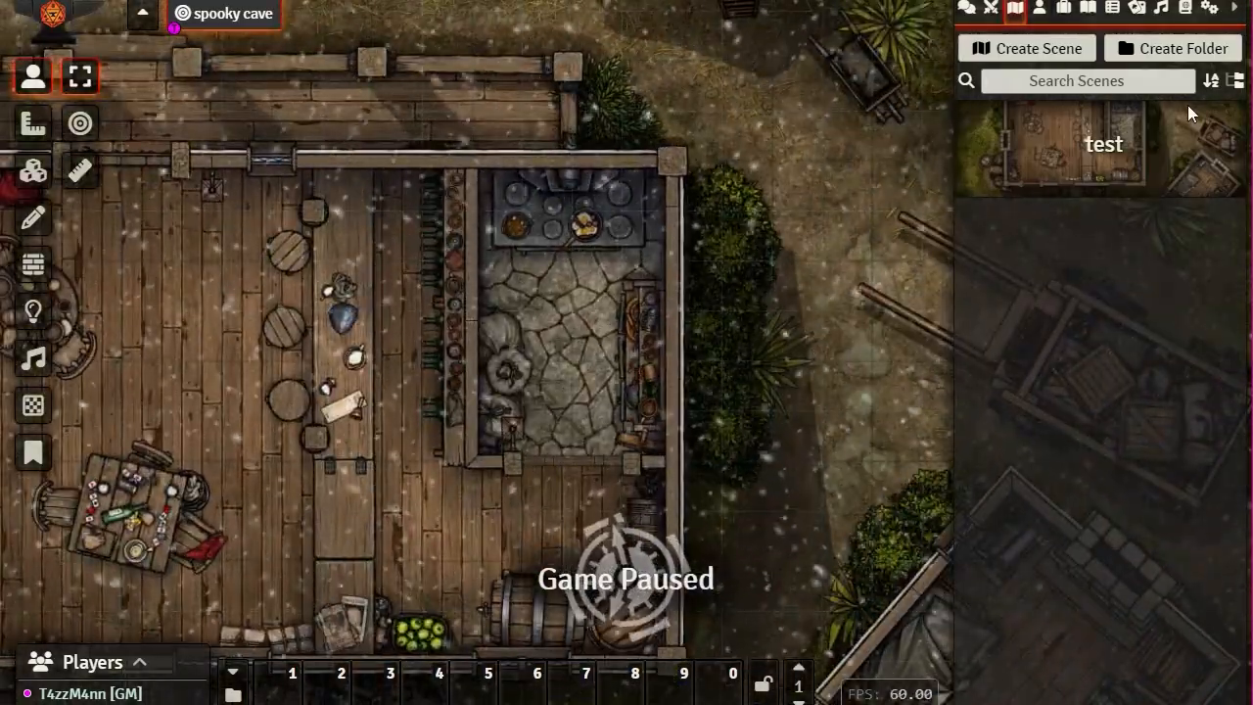
# Step: Reopen the test scene's configuration and set the weather effect to the blank option
pyautogui.click(1100, 146)
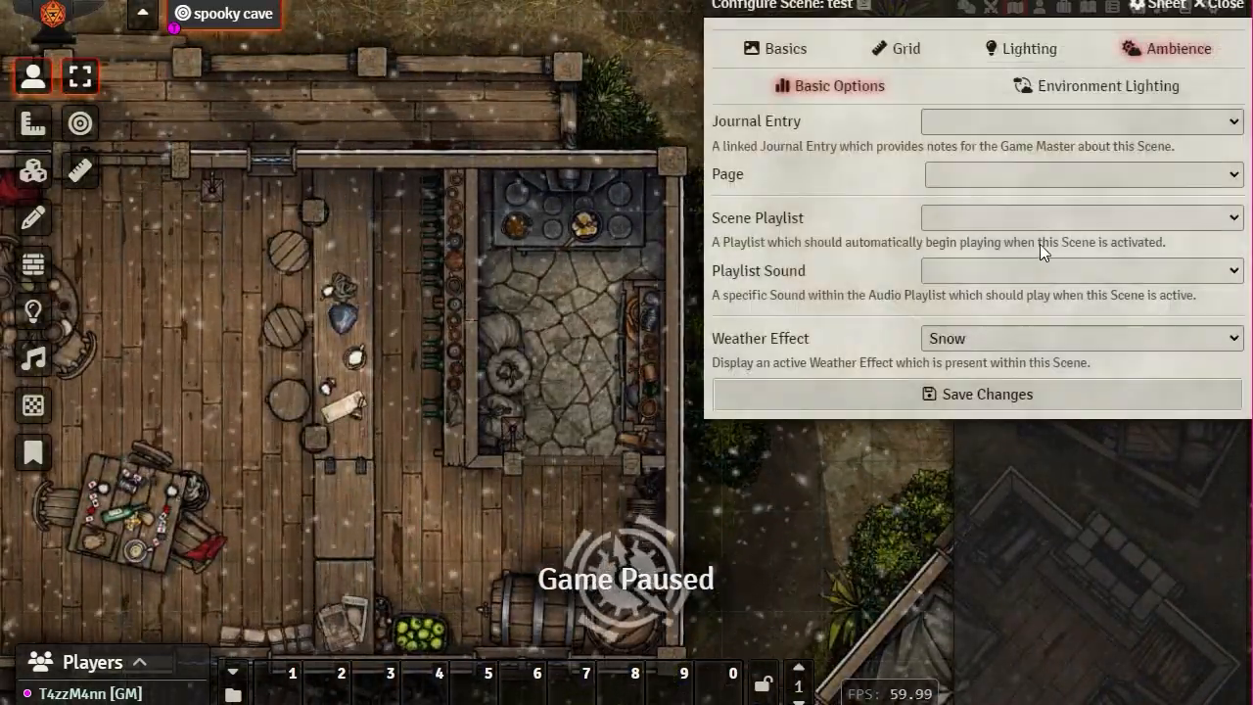
pyautogui.click(970, 339)
pyautogui.click(954, 360)
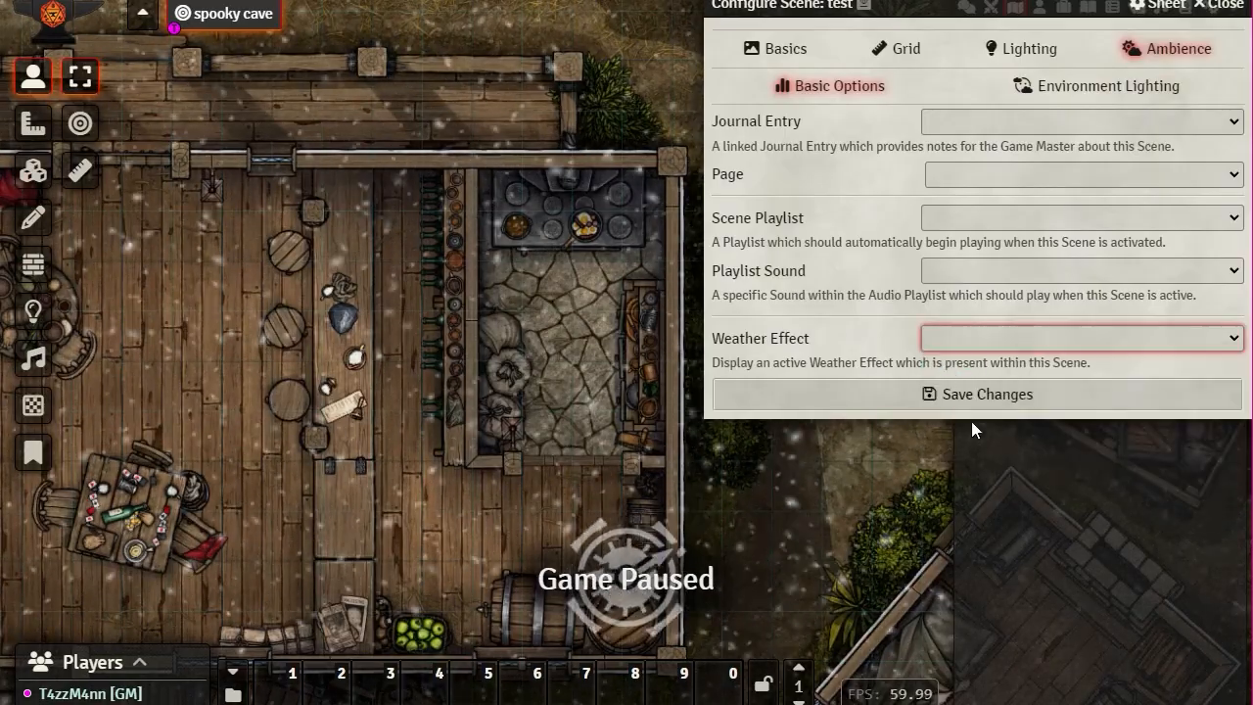
# Step: Review the Environment Lighting ambience options, then look over the Lighting tab settings
pyautogui.click(1066, 94)
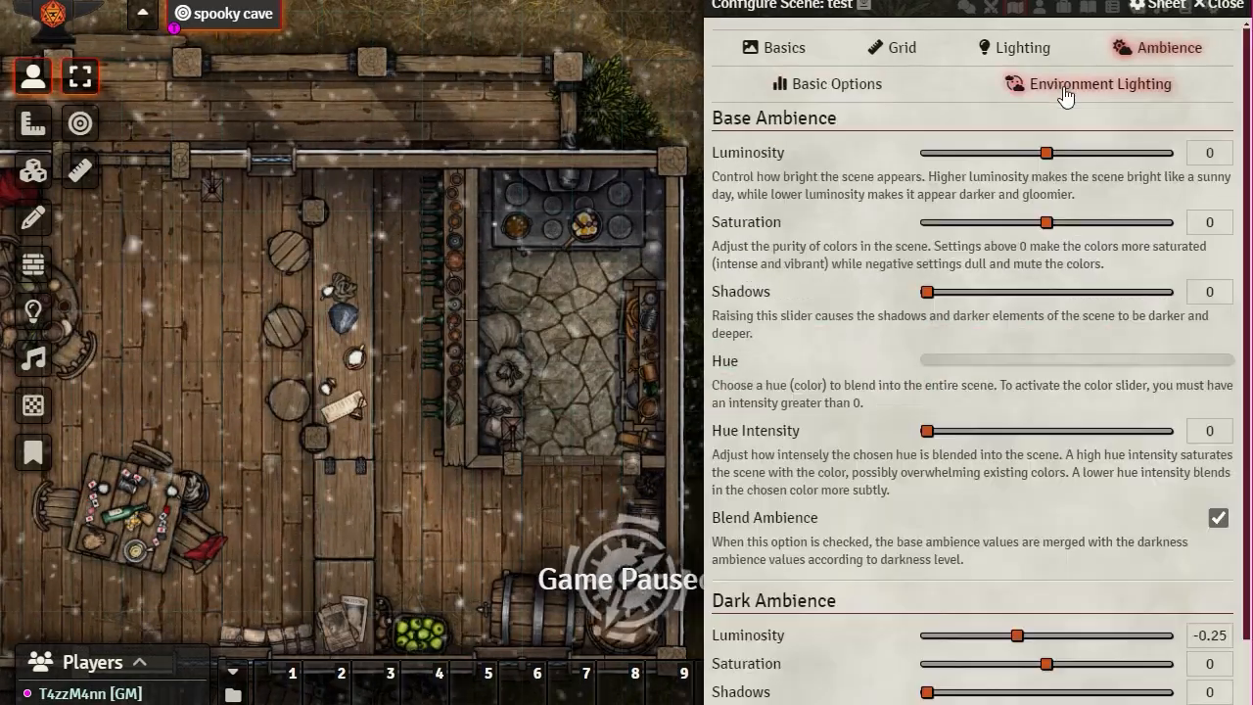
pyautogui.scroll(-2, 836, 200)
pyautogui.scroll(2, 836, 200)
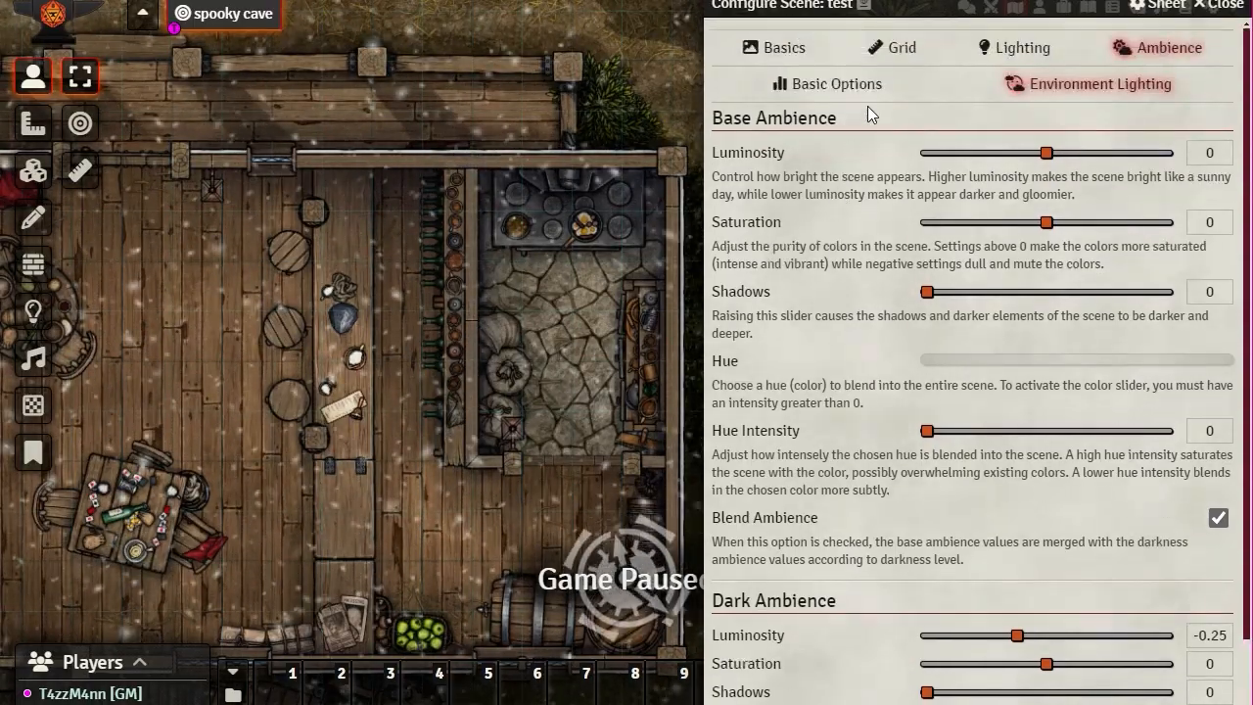
pyautogui.click(1024, 48)
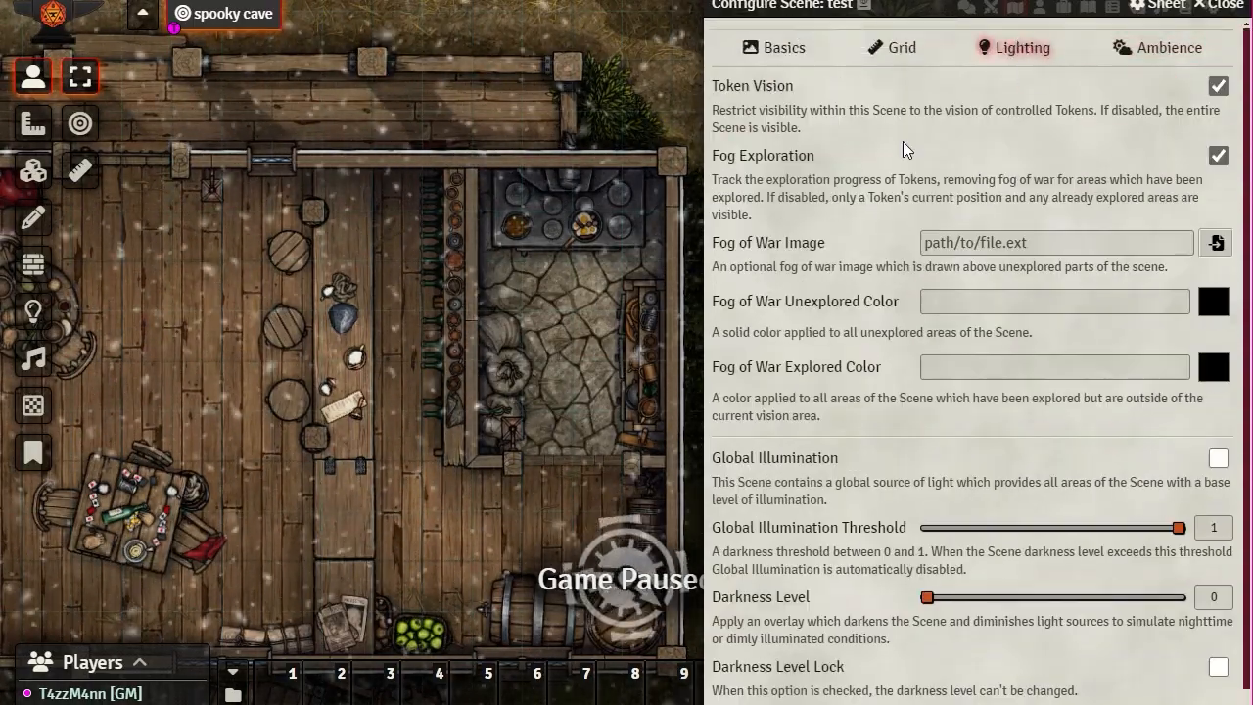
pyautogui.scroll(-1, 820, 284)
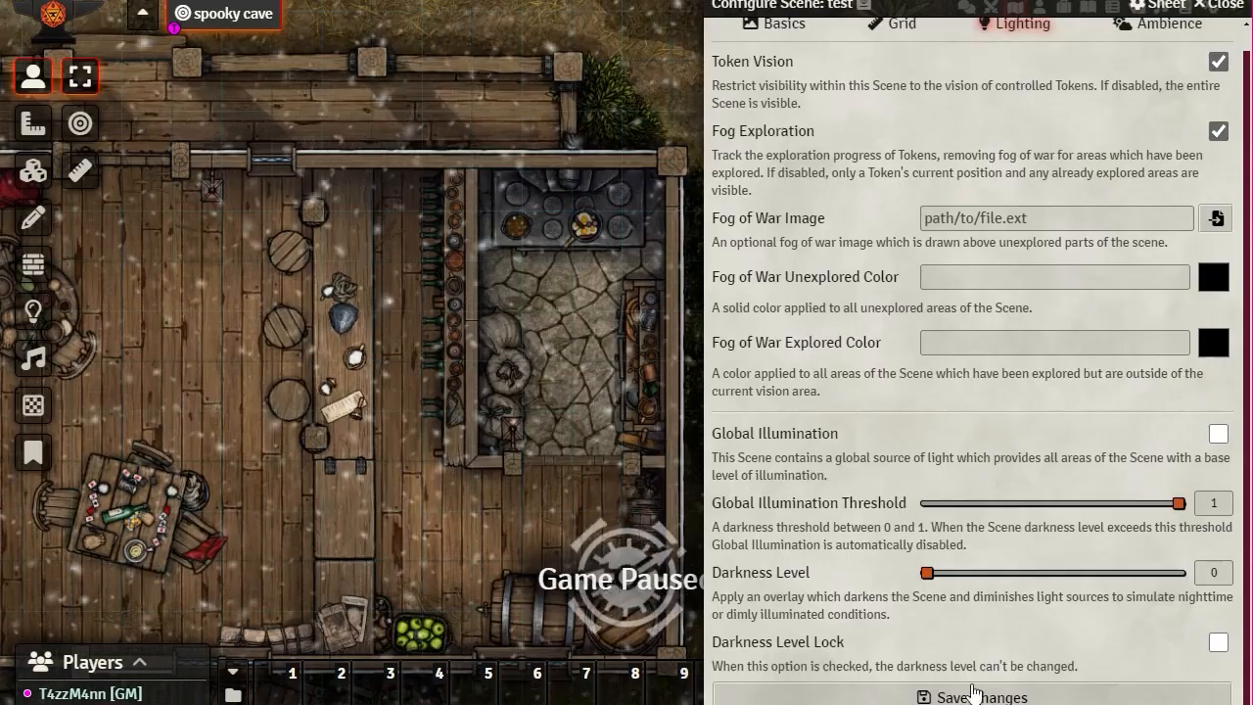
pyautogui.scroll(1, 805, 284)
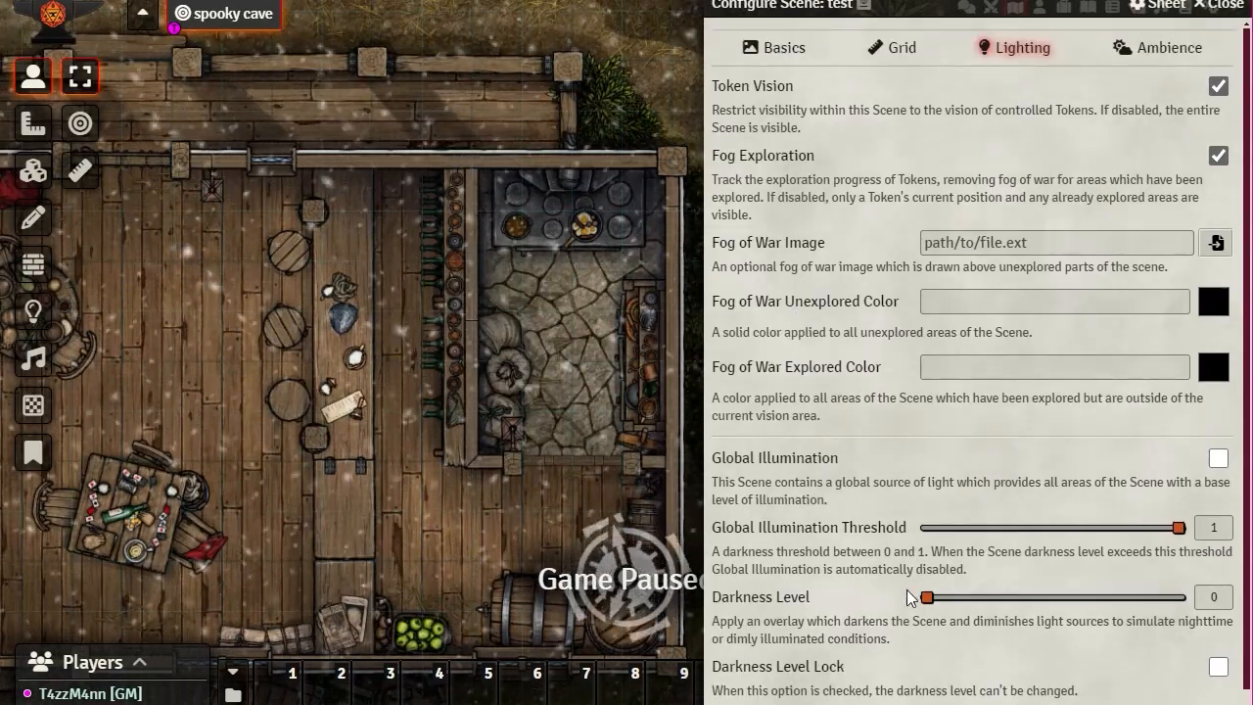
# Step: Back in Environment Lighting, try a lower base Saturation and leave it at 0
pyautogui.click(1165, 51)
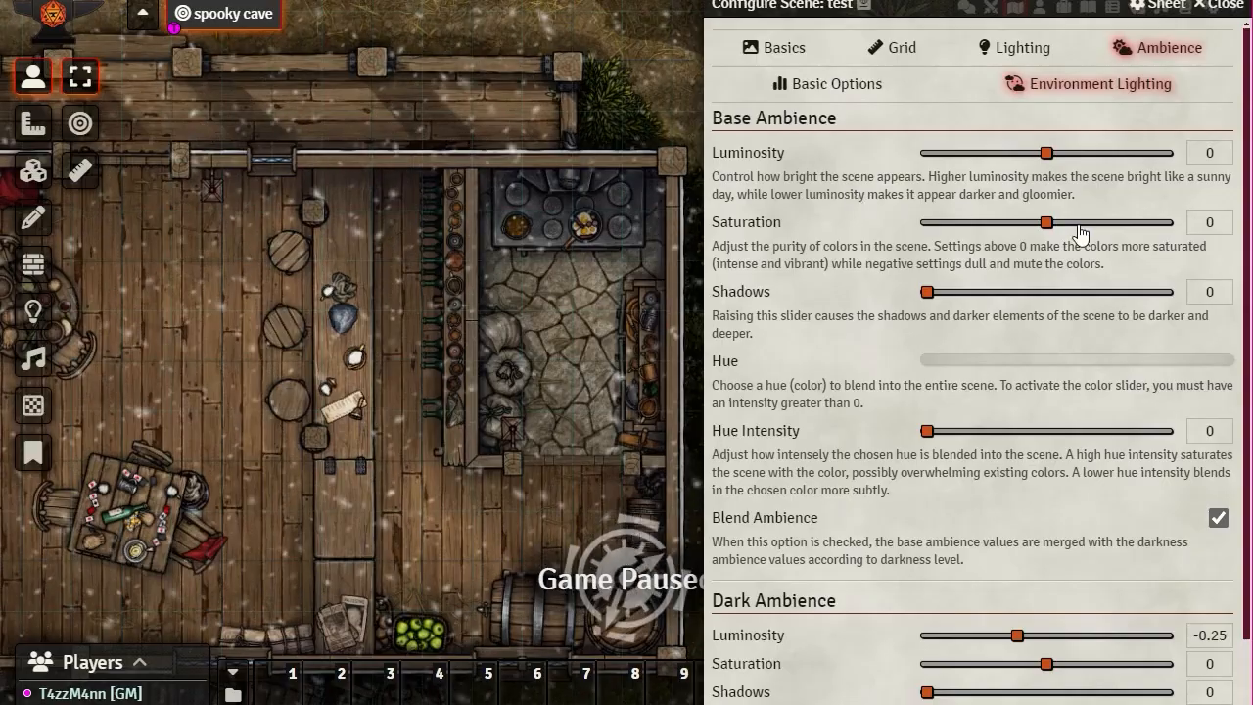
pyautogui.moveTo(1045, 223)
pyautogui.mouseDown()
pyautogui.moveTo(942, 217)
pyautogui.moveTo(962, 213)
pyautogui.moveTo(964, 231)
pyautogui.moveTo(965, 220)
pyautogui.moveTo(1175, 234)
pyautogui.moveTo(936, 212)
pyautogui.moveTo(927, 228)
pyautogui.moveTo(1041, 226)
pyautogui.mouseUp()
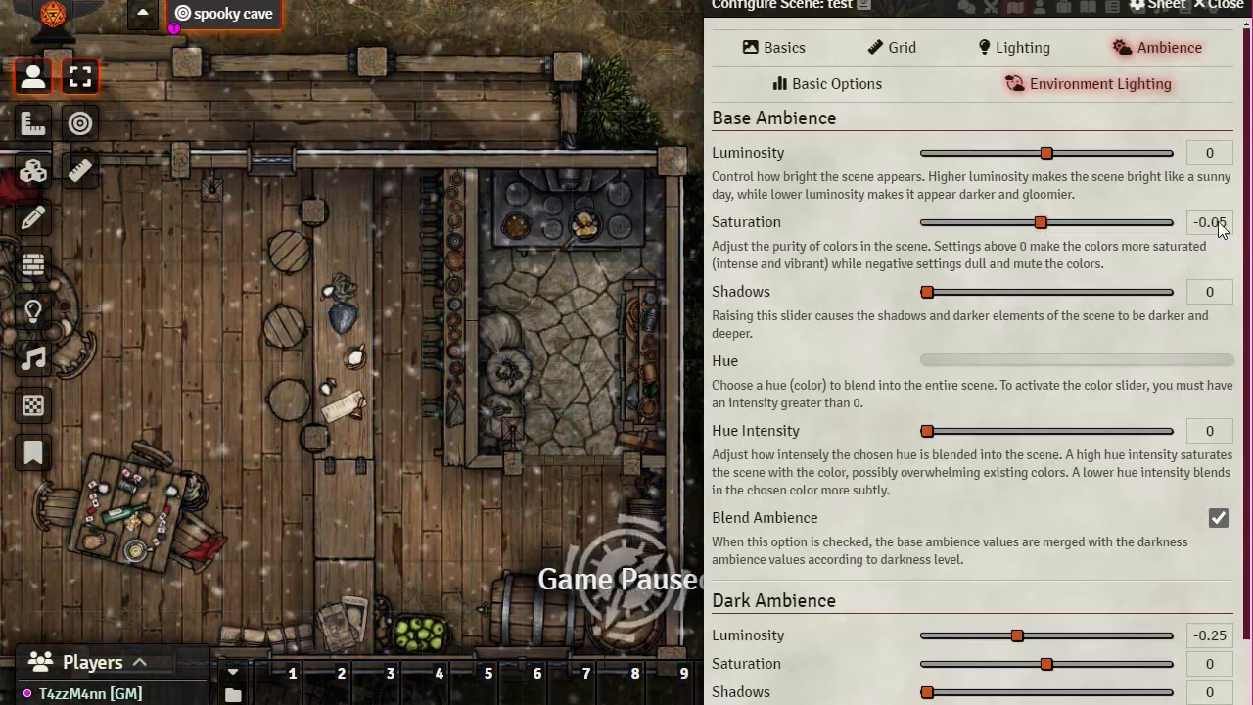
pyautogui.scroll(-1, 1075, 224)
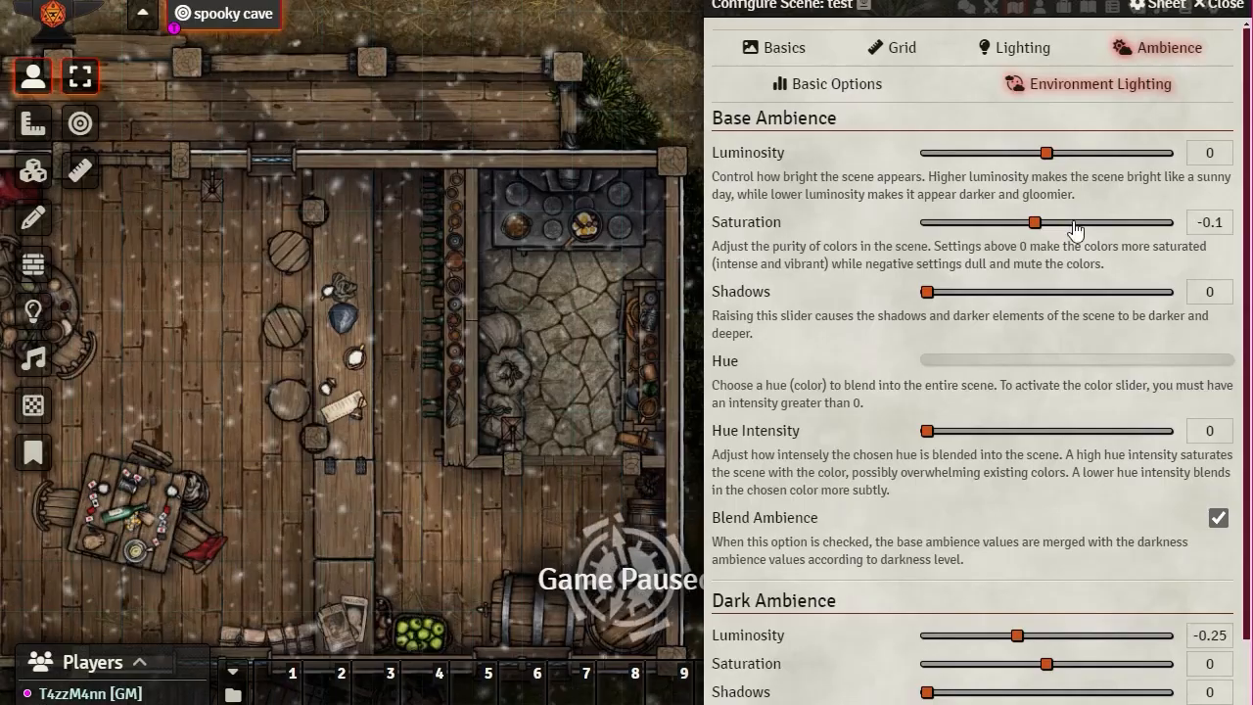
pyautogui.scroll(2, 1075, 227)
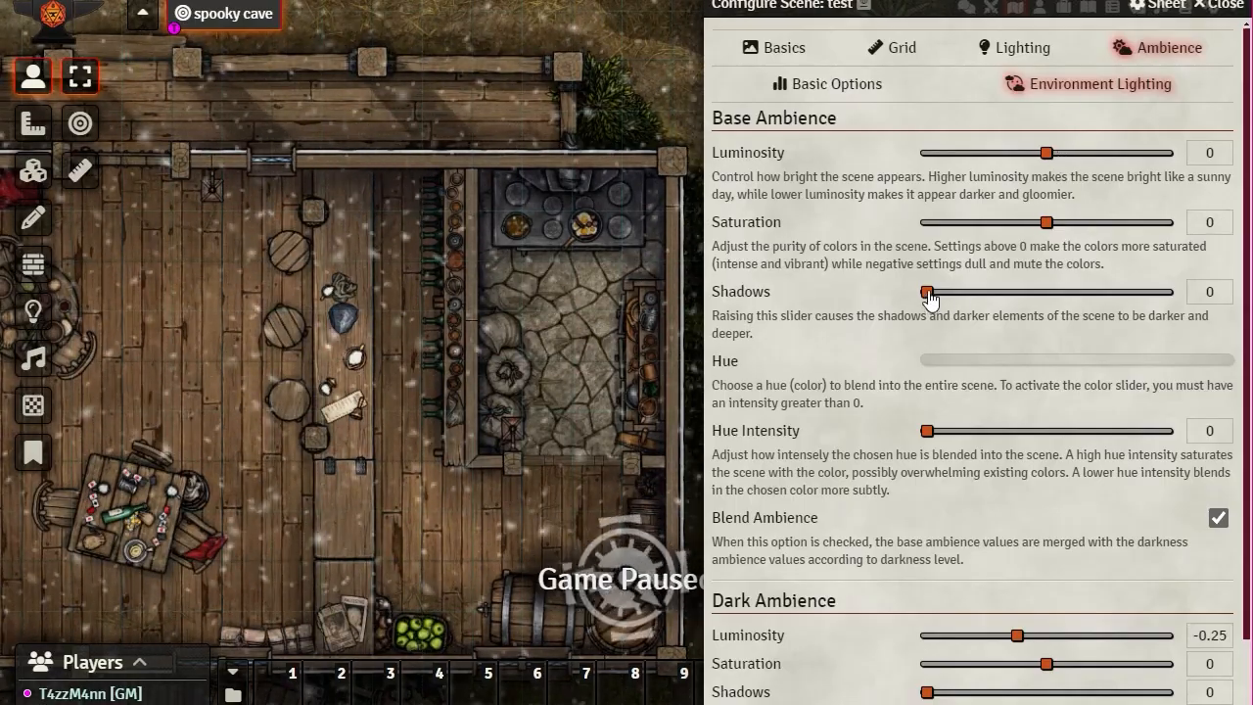
pyautogui.moveTo(929, 299); pyautogui.dragTo(887, 293)
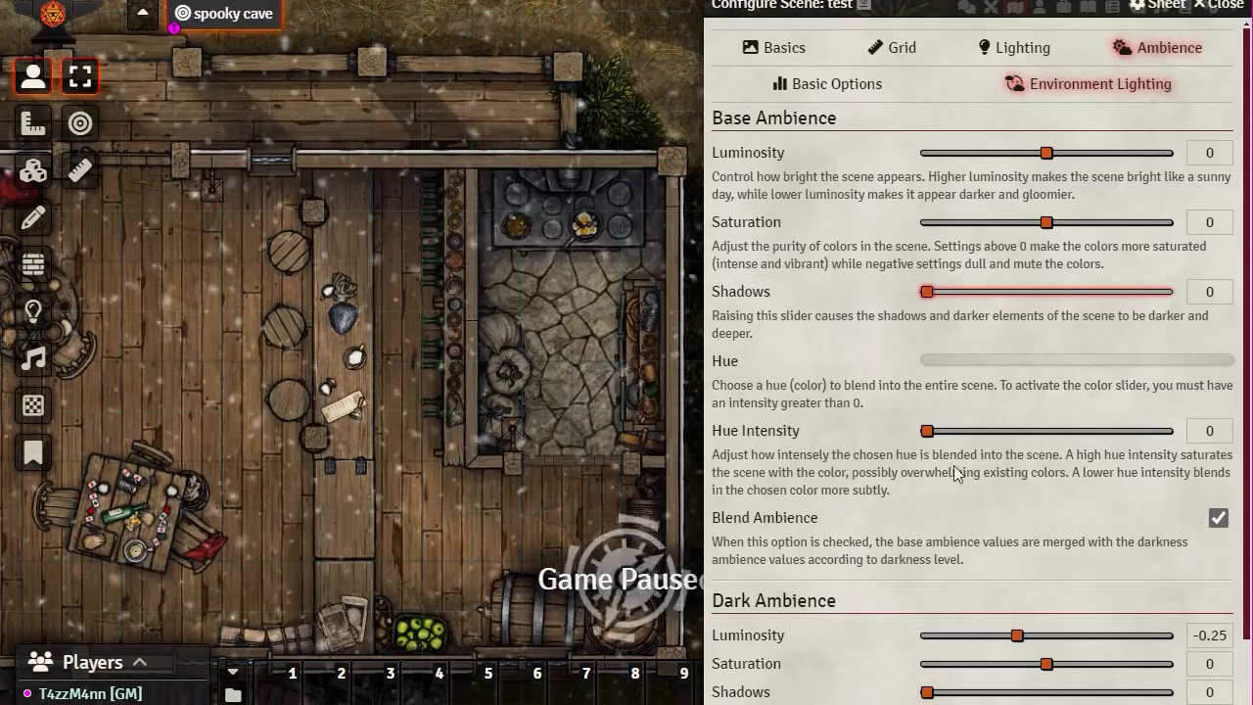
pyautogui.moveTo(928, 432); pyautogui.dragTo(838, 428)
pyautogui.moveTo(928, 433); pyautogui.dragTo(984, 433)
pyautogui.moveTo(930, 360); pyautogui.dragTo(1021, 359)
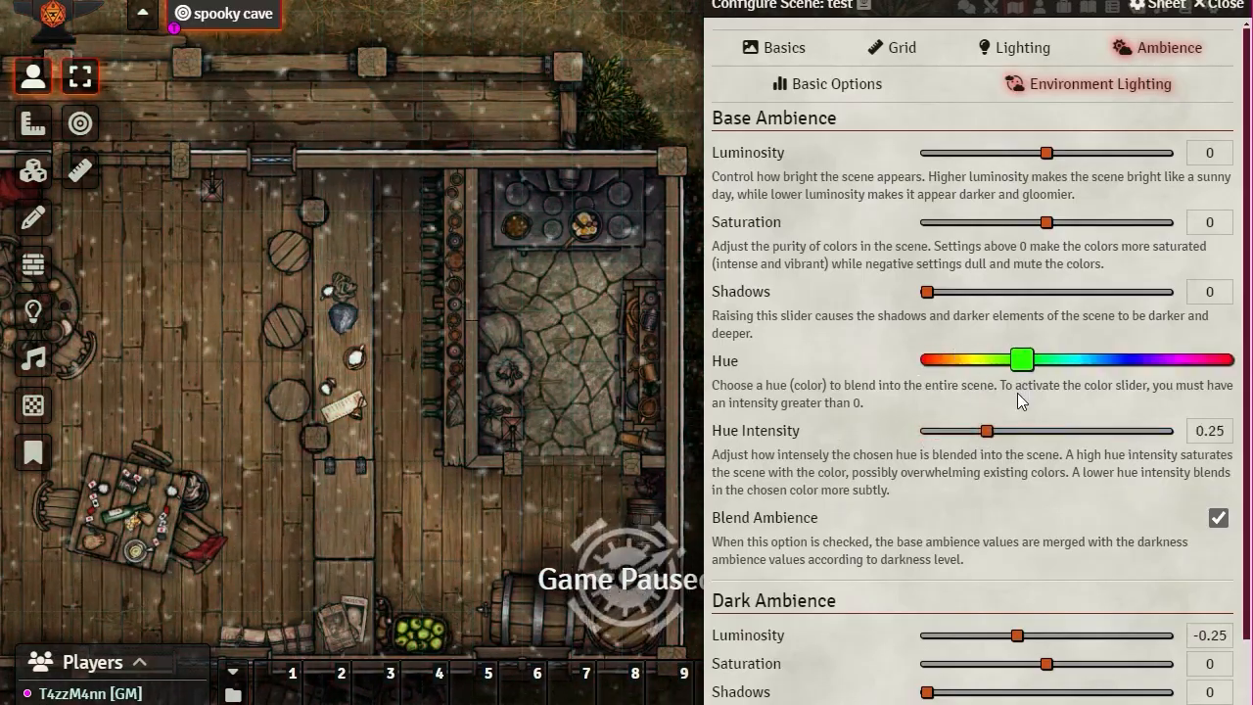
pyautogui.moveTo(986, 432); pyautogui.dragTo(1041, 440)
pyautogui.moveTo(1021, 359); pyautogui.dragTo(1117, 364)
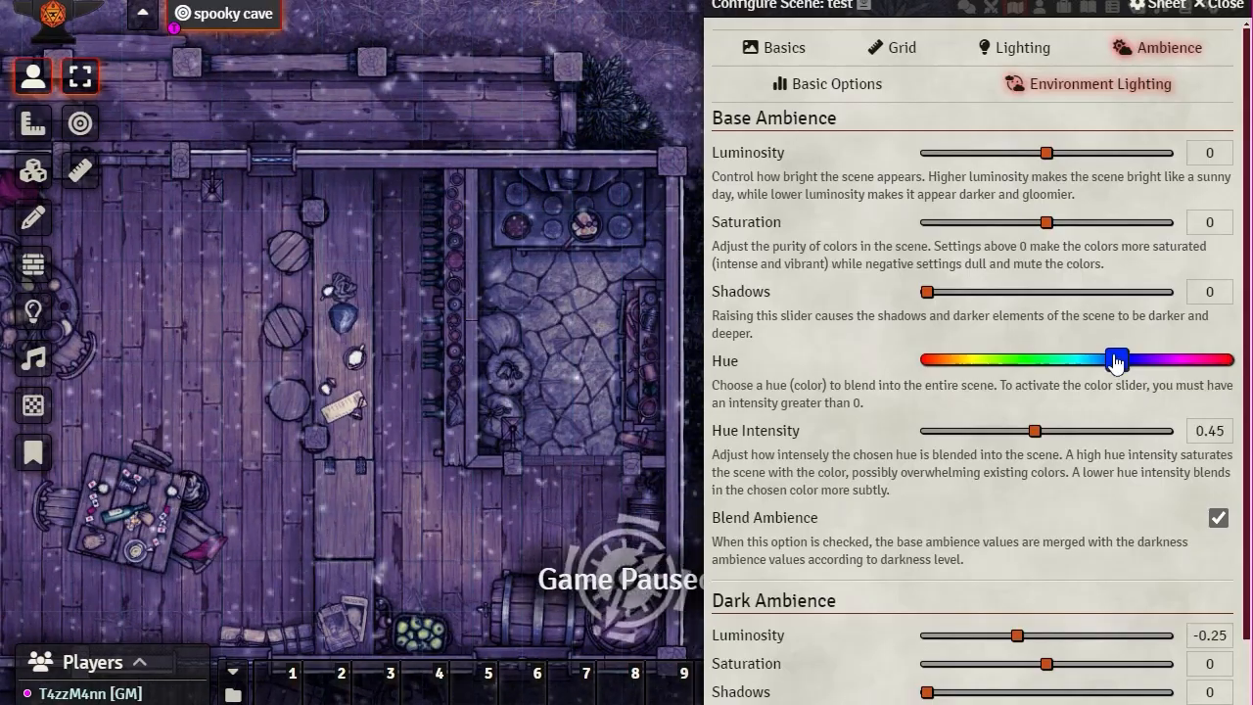
pyautogui.moveTo(1114, 362); pyautogui.dragTo(1138, 364)
pyautogui.moveTo(1128, 362); pyautogui.dragTo(1079, 360)
pyautogui.click(1084, 432)
pyautogui.moveTo(1088, 435); pyautogui.dragTo(1118, 432)
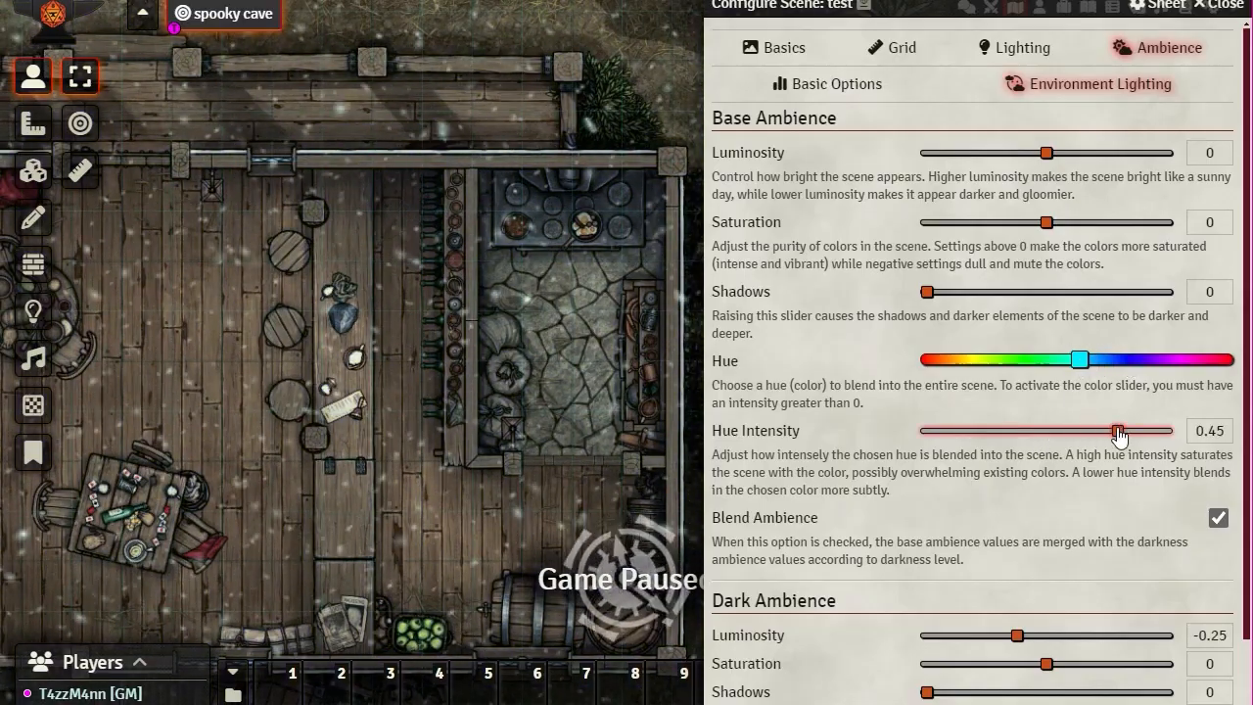
pyautogui.moveTo(1079, 360)
pyautogui.mouseDown()
pyautogui.moveTo(1094, 362)
pyautogui.moveTo(1077, 360)
pyautogui.mouseUp()
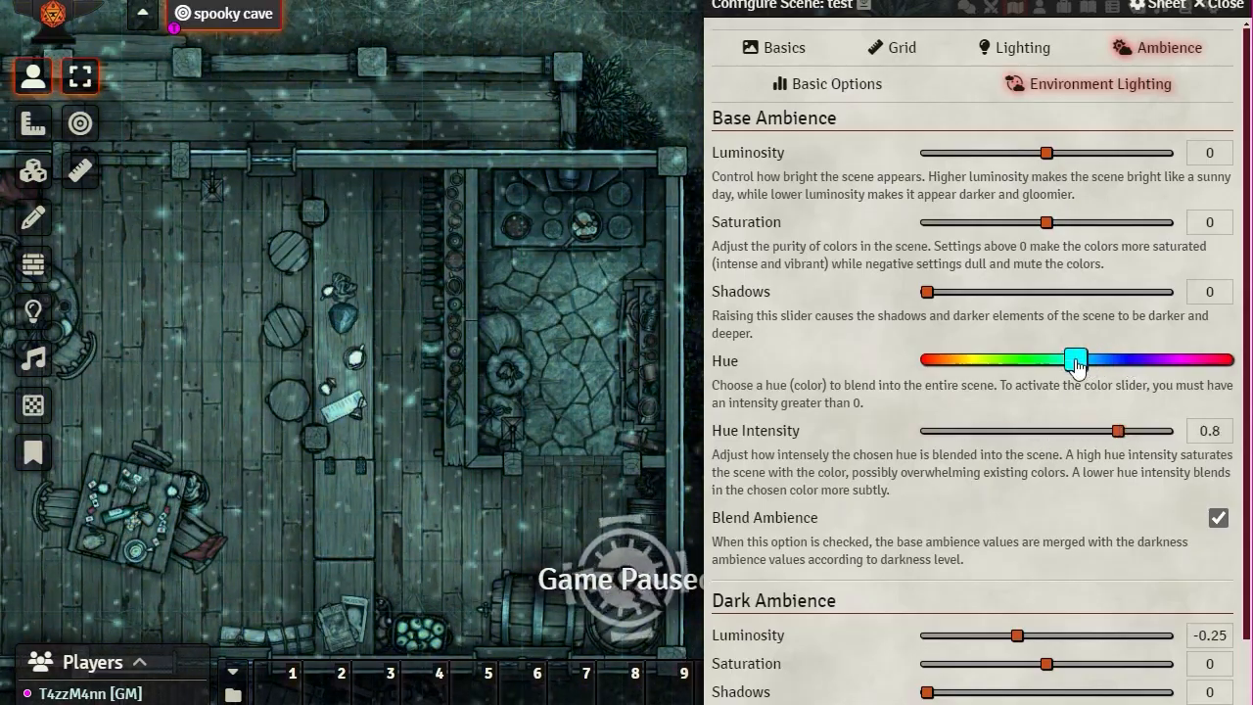
pyautogui.moveTo(1118, 430); pyautogui.dragTo(813, 431)
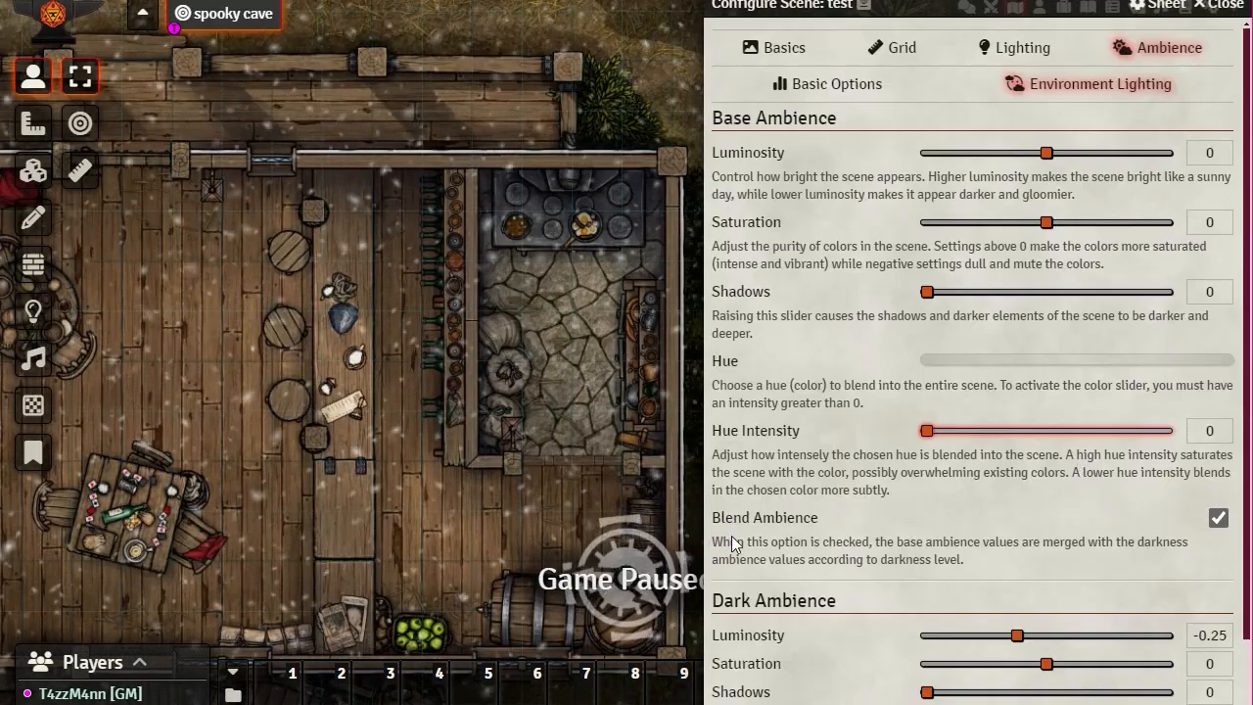
pyautogui.scroll(-1, 844, 440)
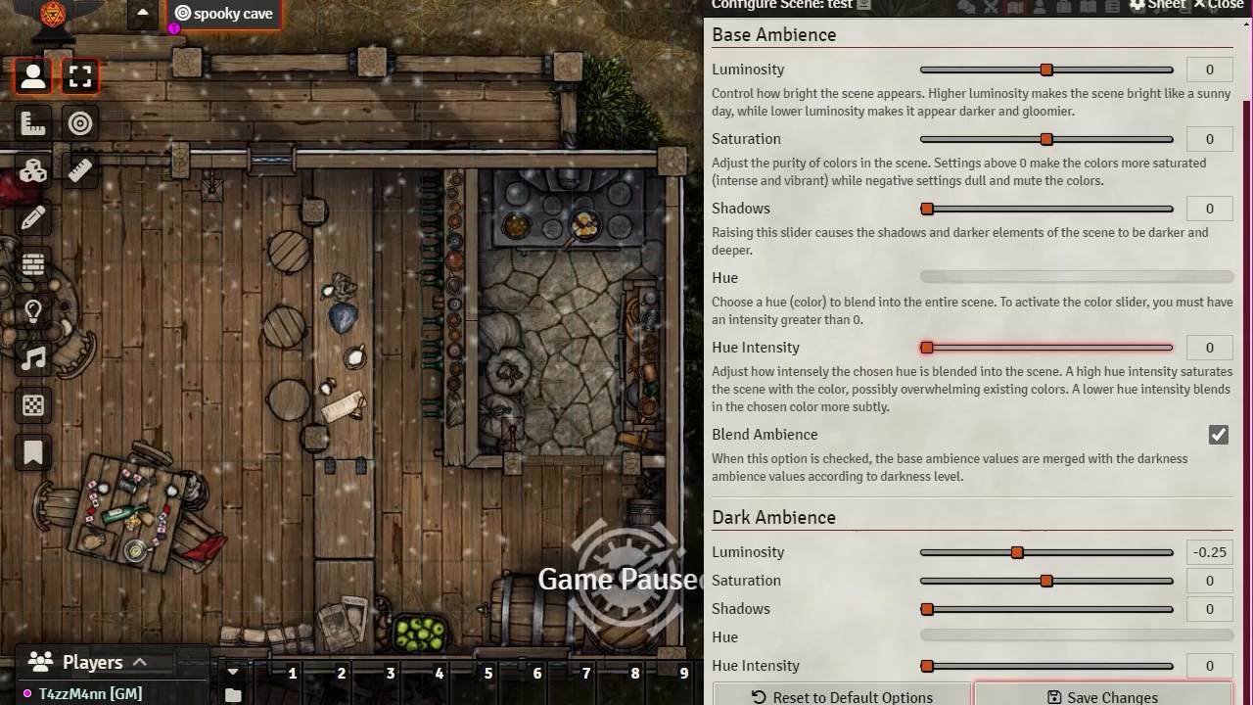
# Step: Save the ambience settings, view the grassy yard north of the building, and reopen the test scene's configuration
pyautogui.click(1106, 696)
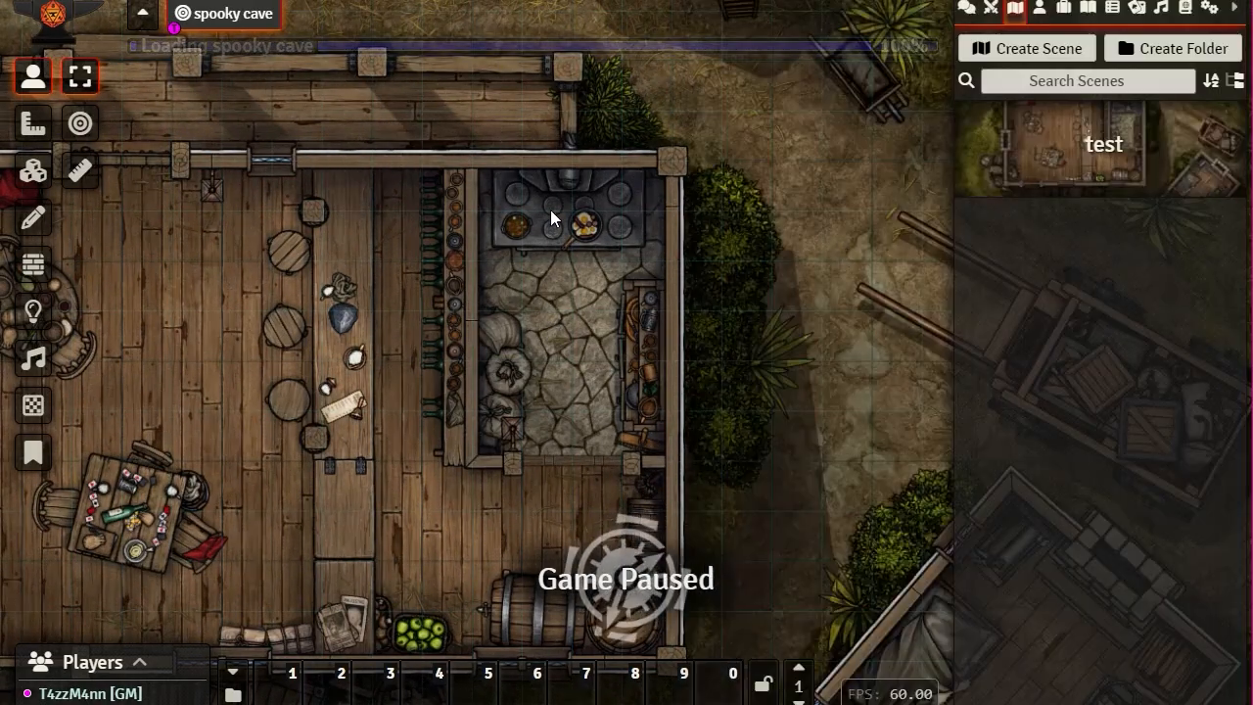
pyautogui.moveTo(426, 96); pyautogui.dragTo(746, 531)
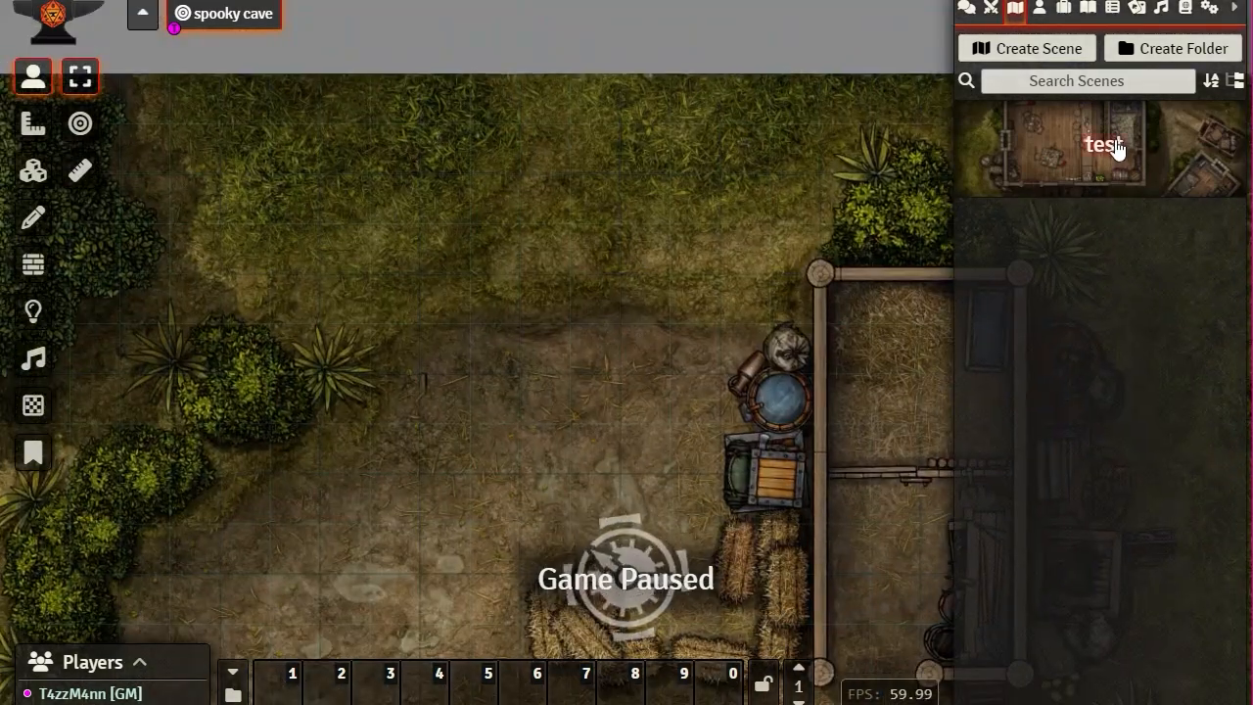
pyautogui.click(1115, 147)
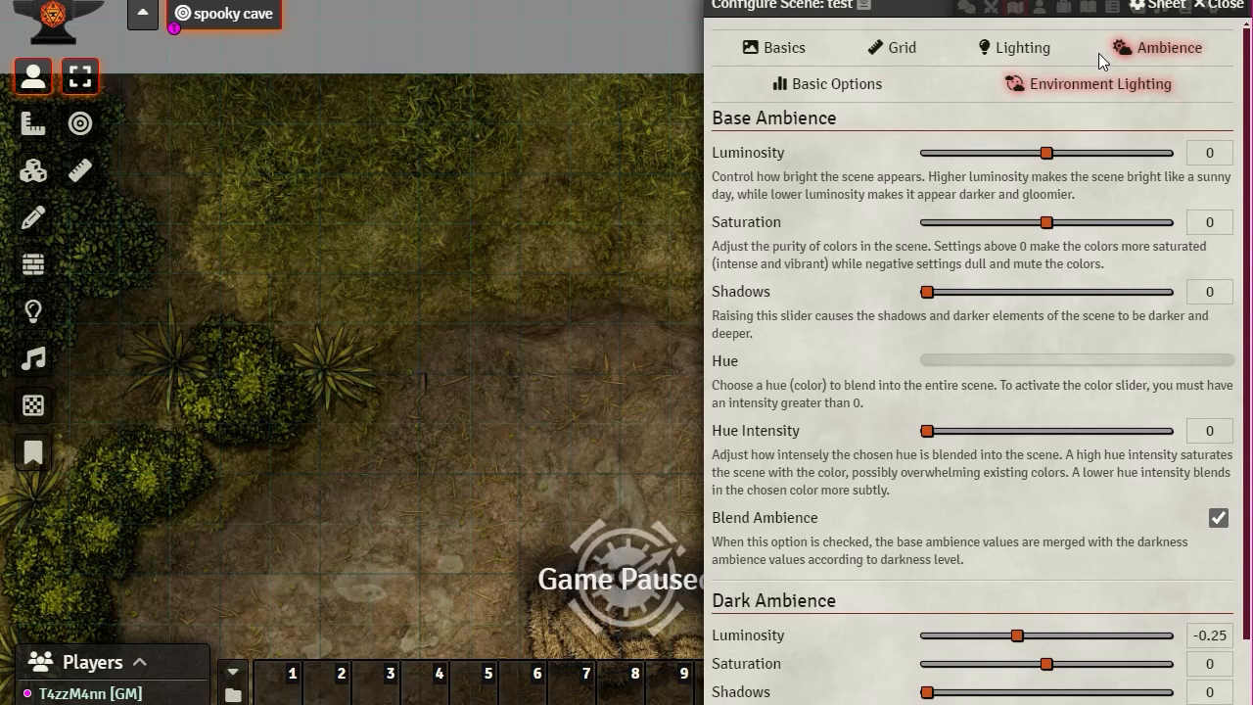
# Step: Set the grid colour to black #000000 and save
pyautogui.click(895, 57)
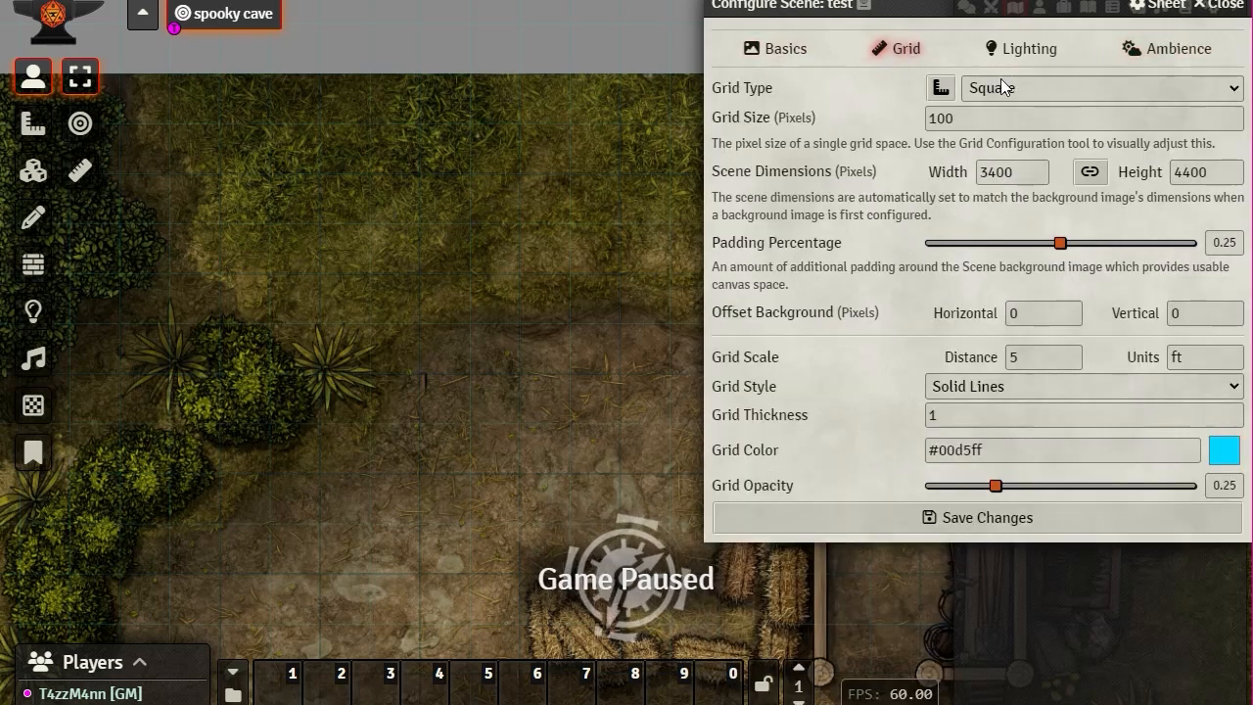
pyautogui.click(1223, 450)
pyautogui.moveTo(1251, 499)
pyautogui.mouseDown()
pyautogui.moveTo(1251, 519)
pyautogui.moveTo(1106, 636)
pyautogui.mouseUp()
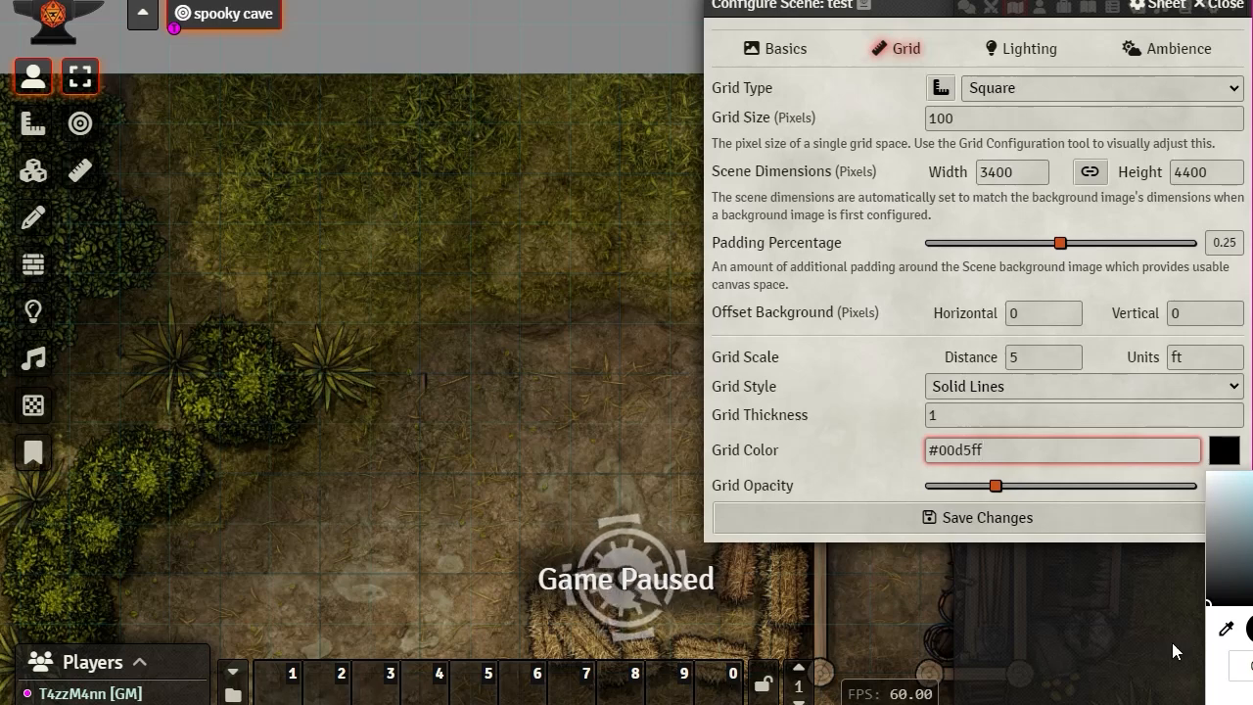
pyautogui.click(945, 518)
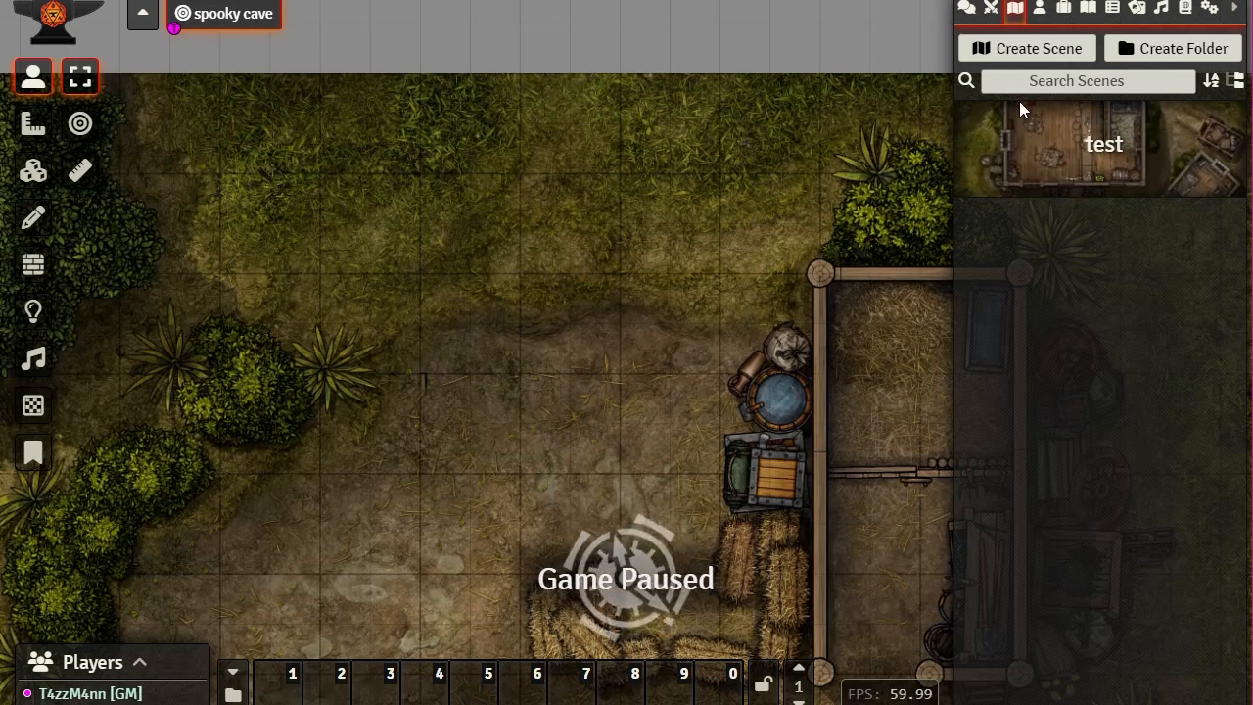
# Step: Raise grid opacity from 0.25 to 0.3 and save
pyautogui.click(1115, 156)
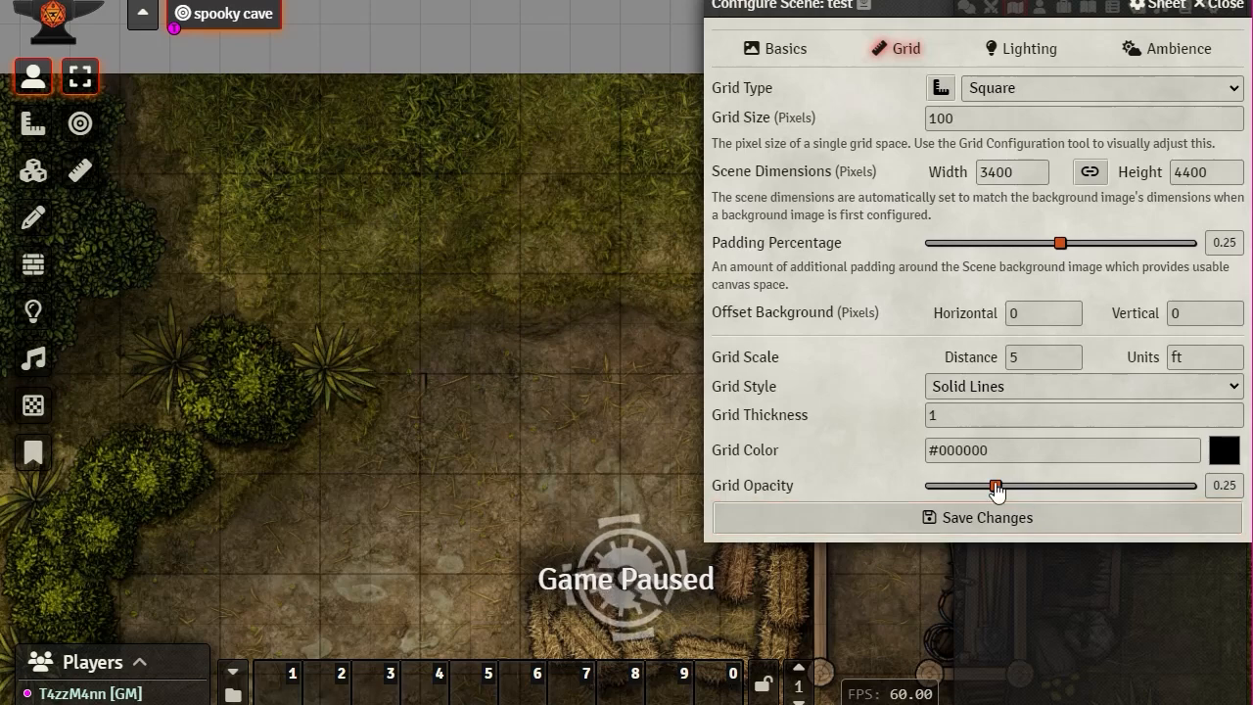
pyautogui.moveTo(996, 486); pyautogui.dragTo(1011, 486)
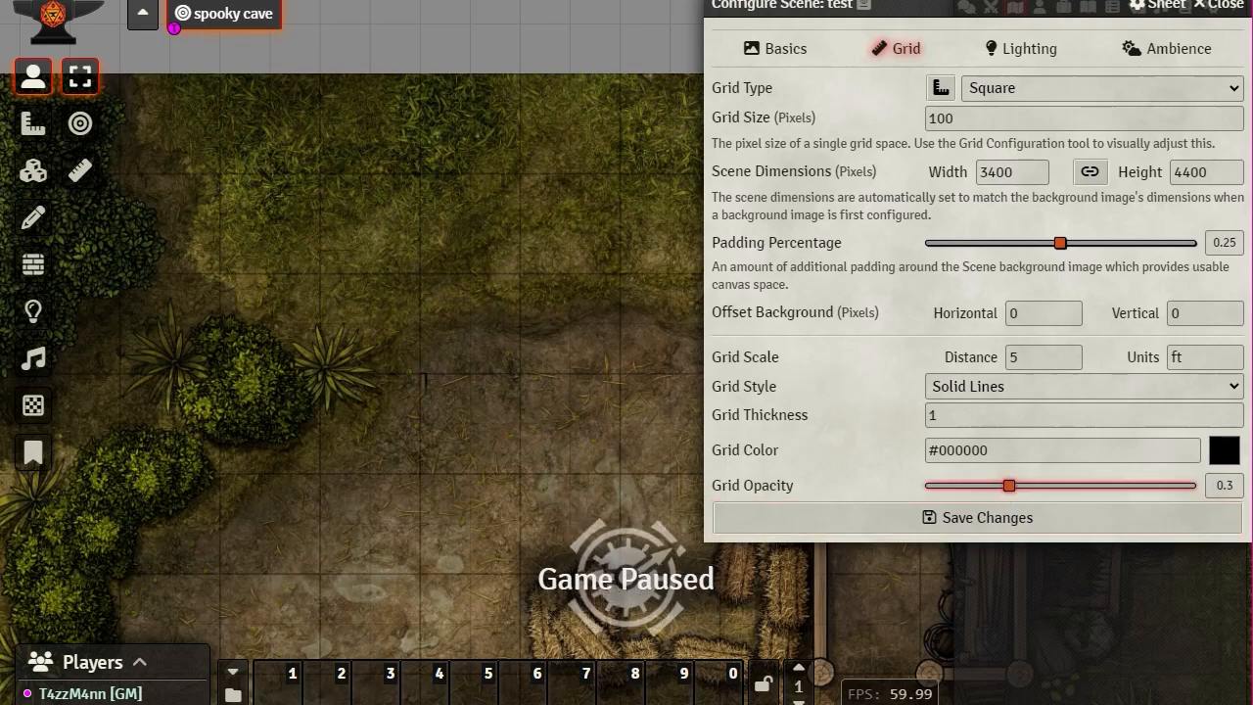
pyautogui.click(921, 516)
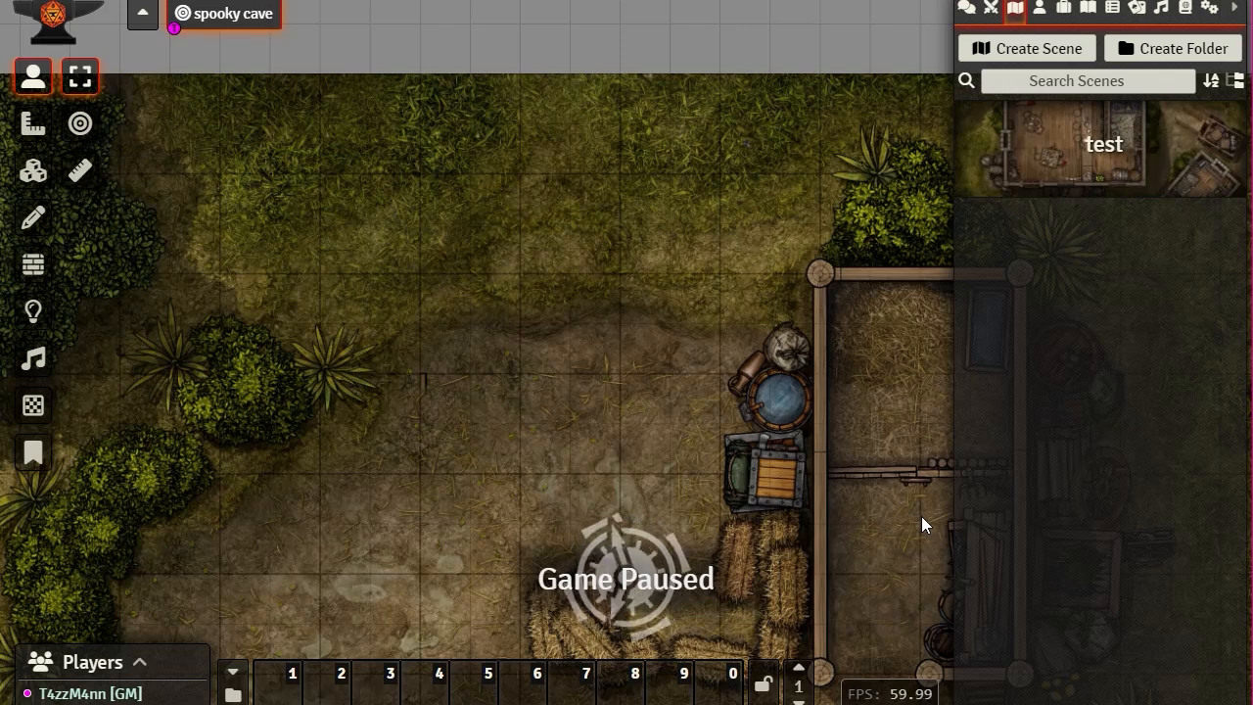